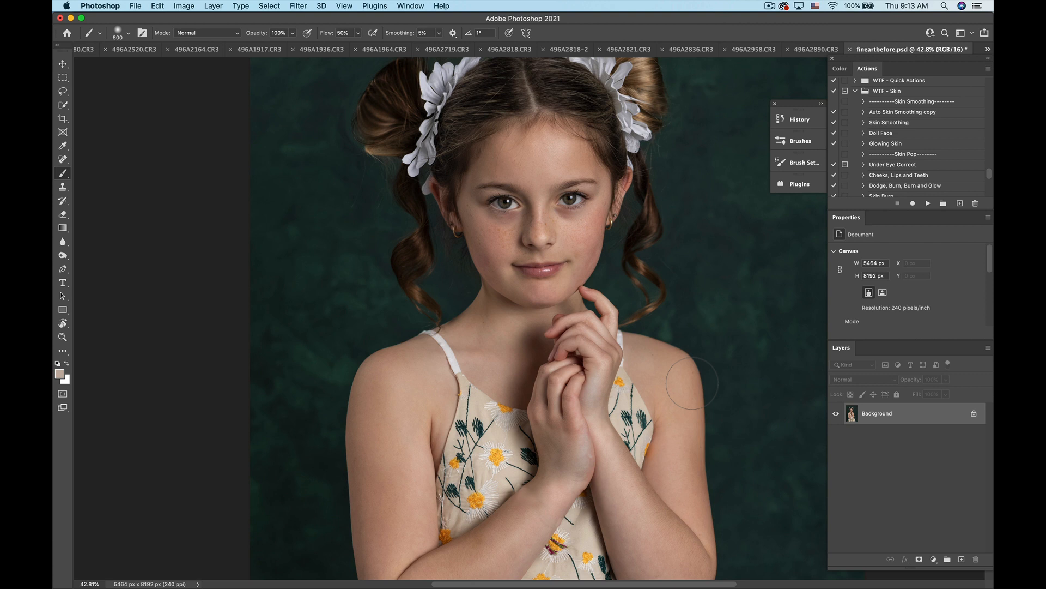
Step: Duplicate the Background layer of the portrait onto a new layer
key(super+minus)
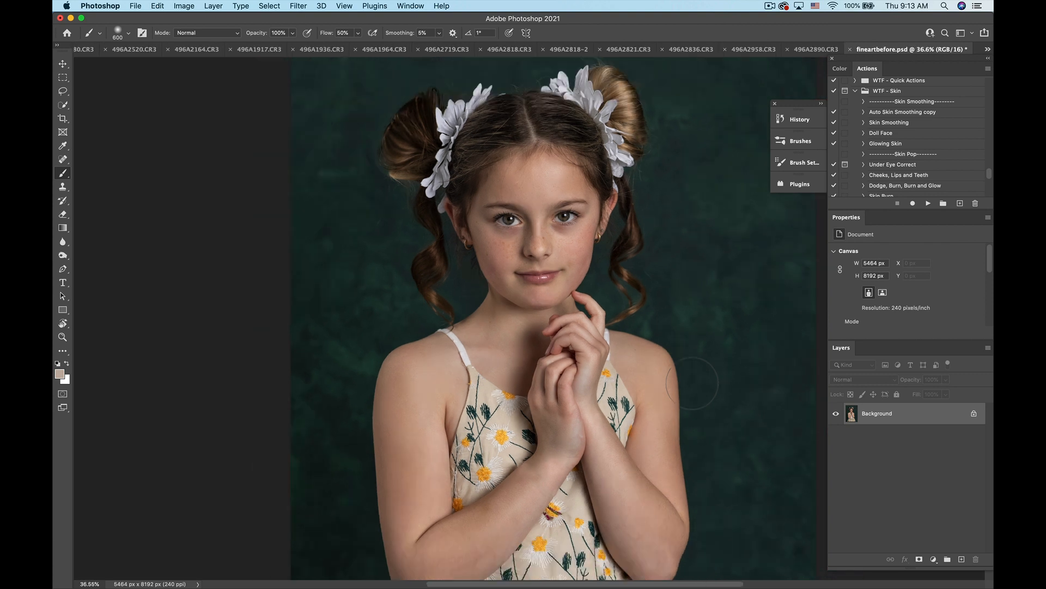
key(super+plus)
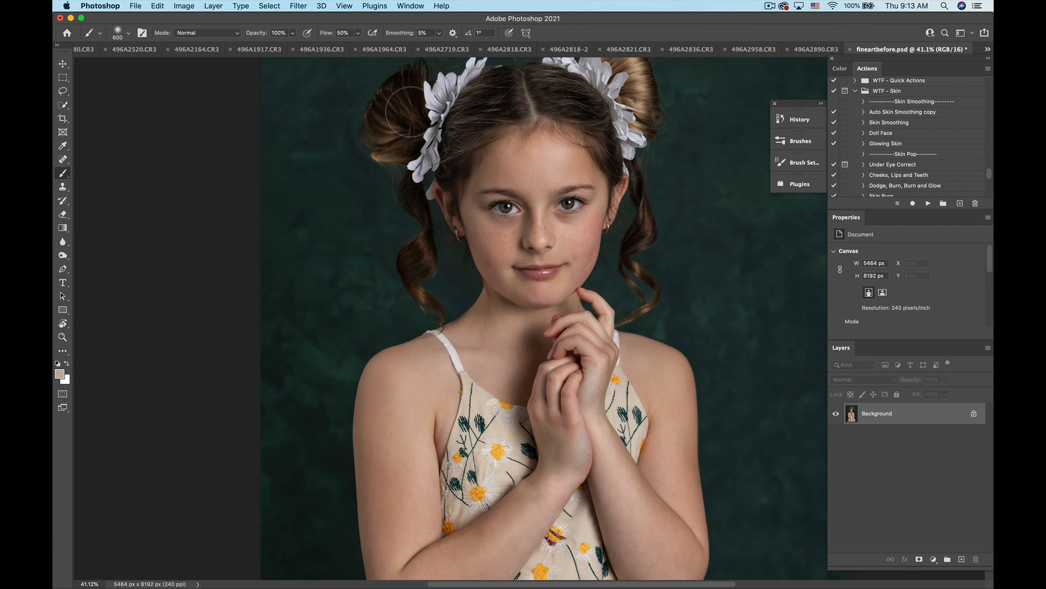
scroll(551, 234, down, 5)
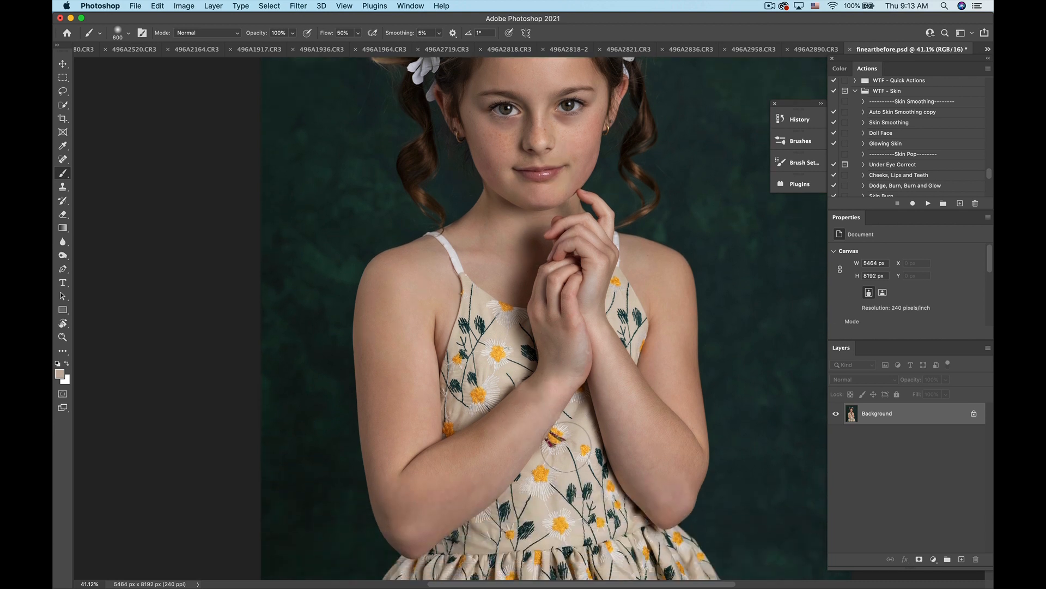
key(super+j)
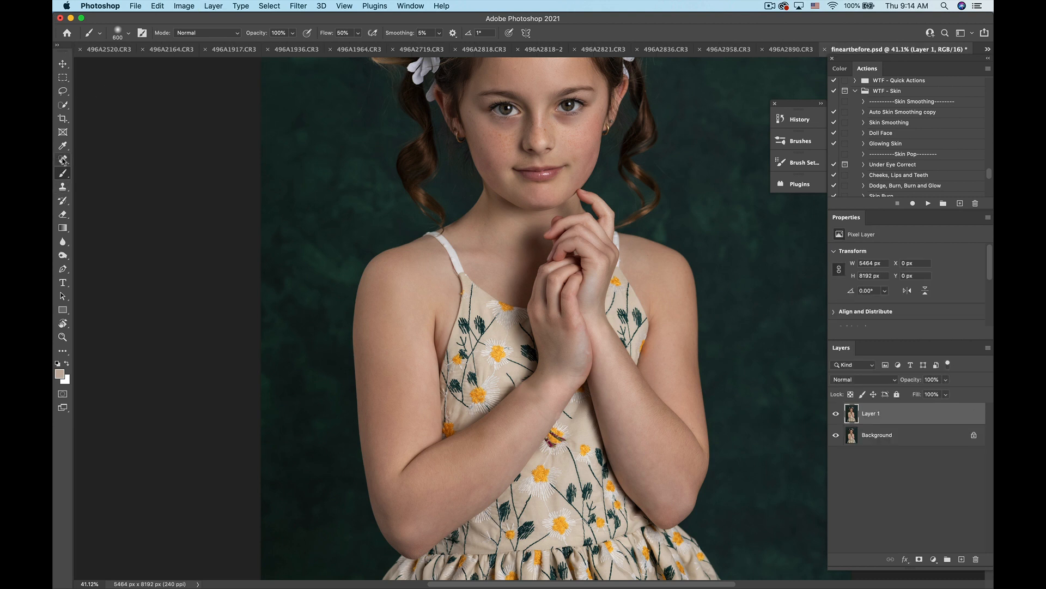
Step: Remove the embroidered bee from the front of the dress with the Spot Healing Brush
click(63, 159)
right_click(64, 159)
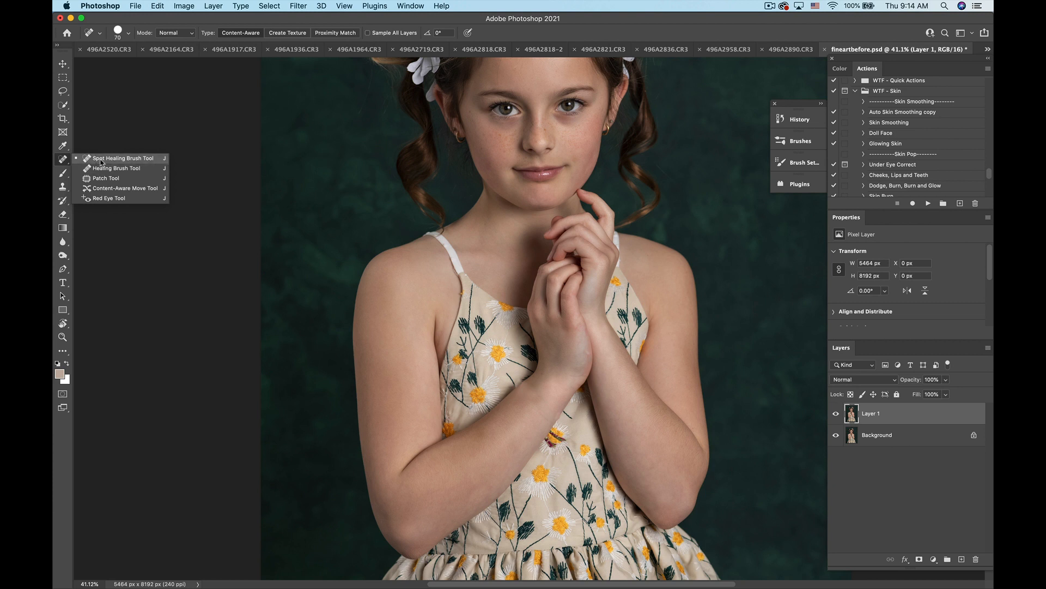
click(100, 159)
scroll(525, 412, up, 2)
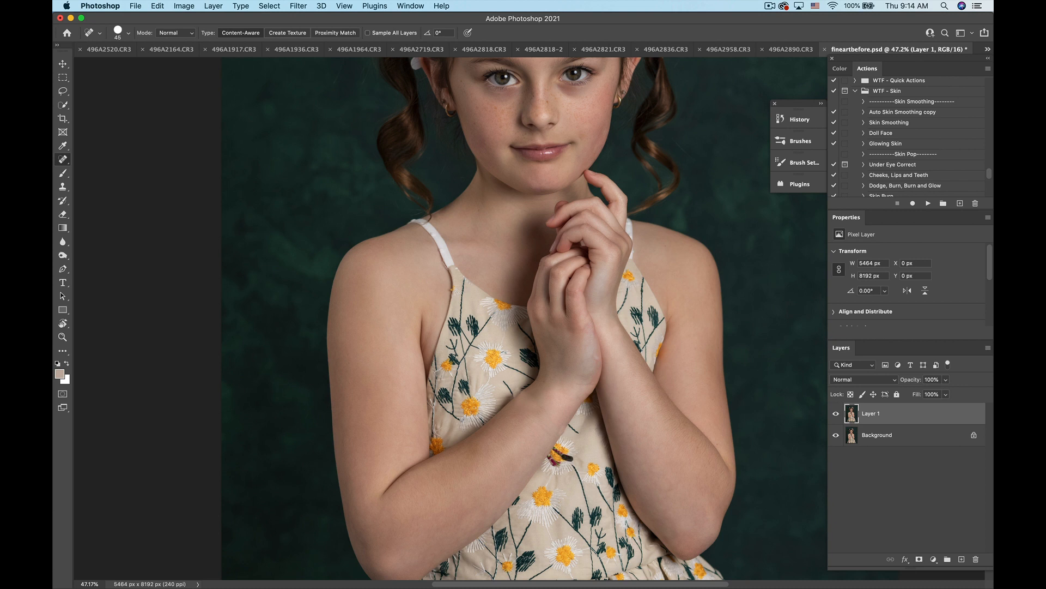
drag(571, 457, 571, 456)
click(554, 461)
key(super+minus)
key(super+minus)
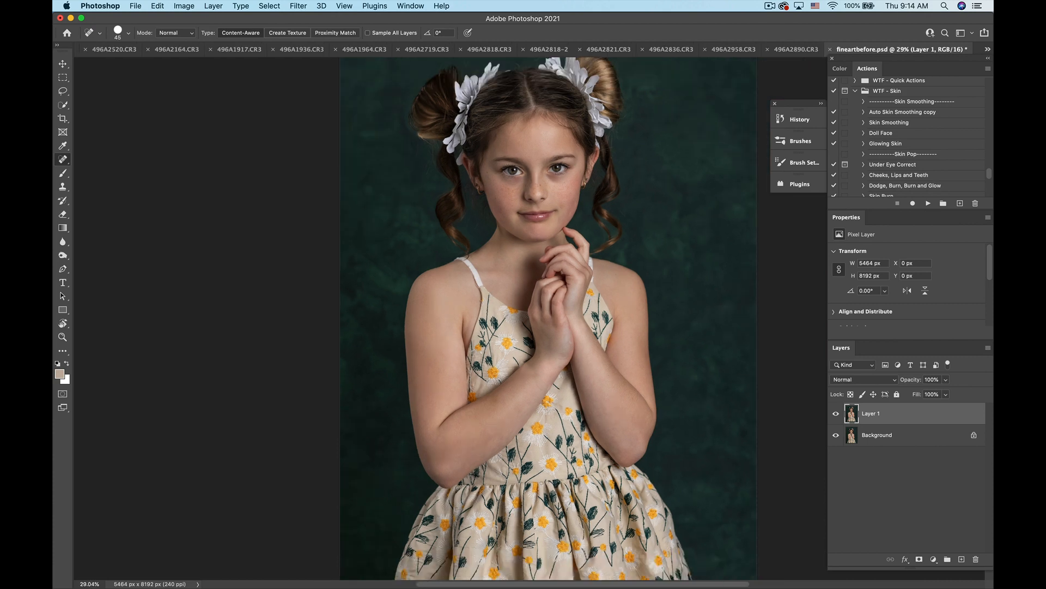
Step: Flatten the retouched portrait into a single Background layer
scroll(523, 322, right, 3)
scroll(486, 439, up, 6)
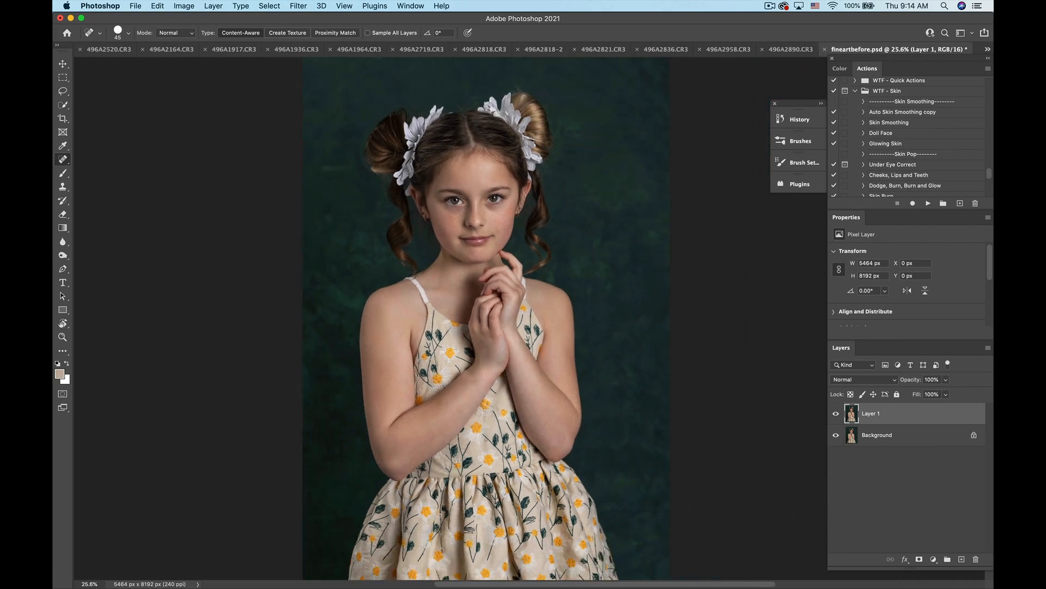
scroll(486, 439, down, 1)
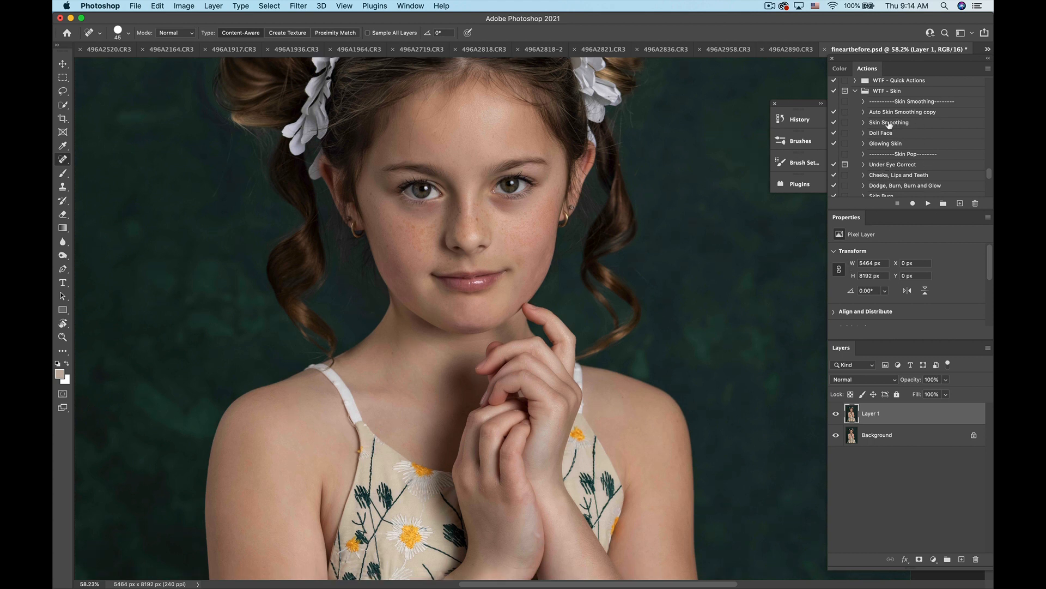
scroll(888, 127, down, 2)
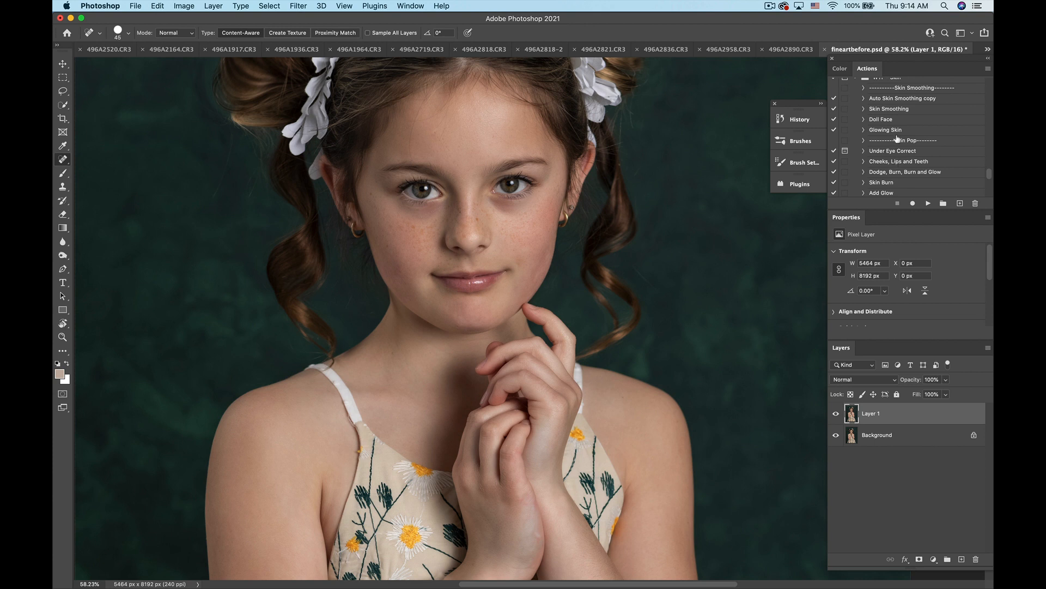
scroll(897, 139, down, 2)
scroll(898, 139, up, 2)
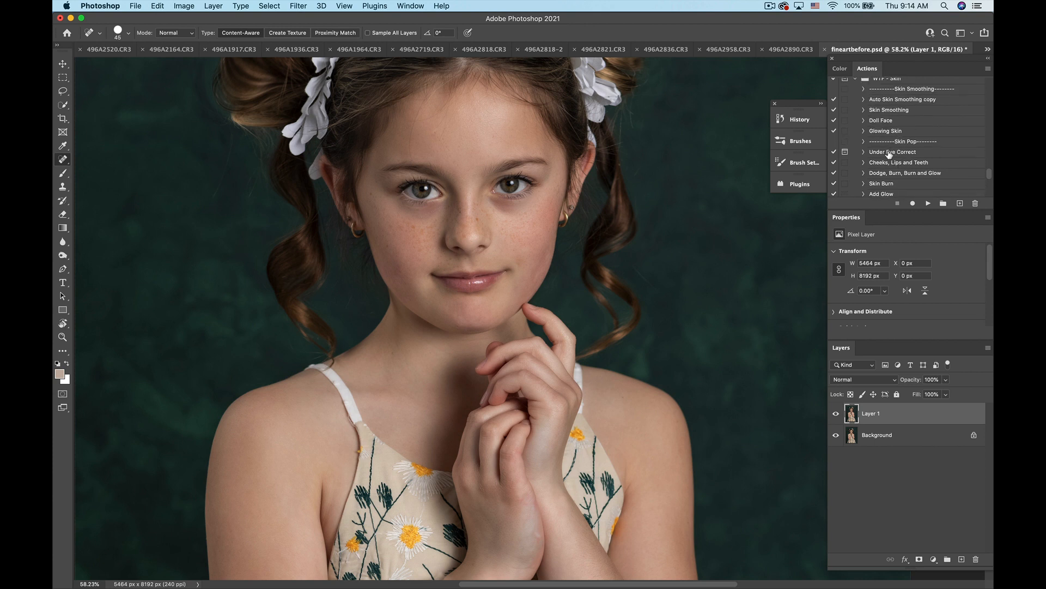
click(883, 162)
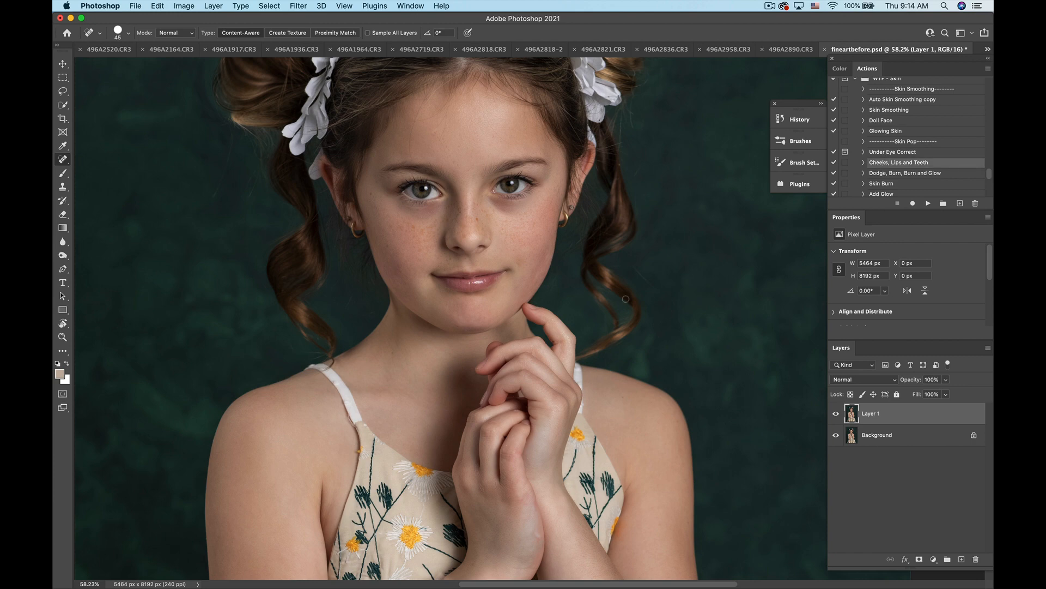
click(226, 6)
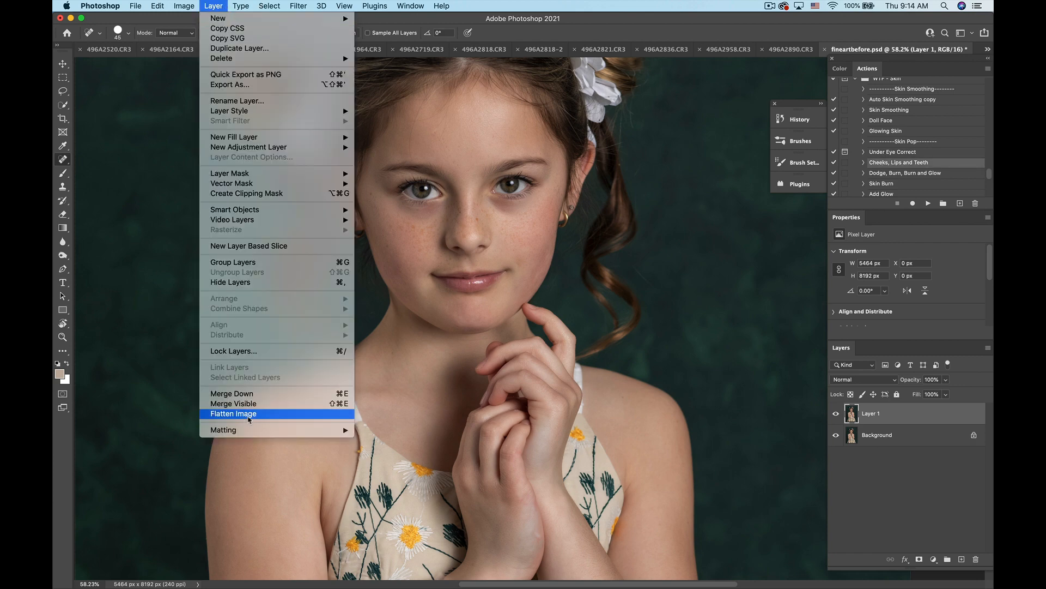
click(248, 414)
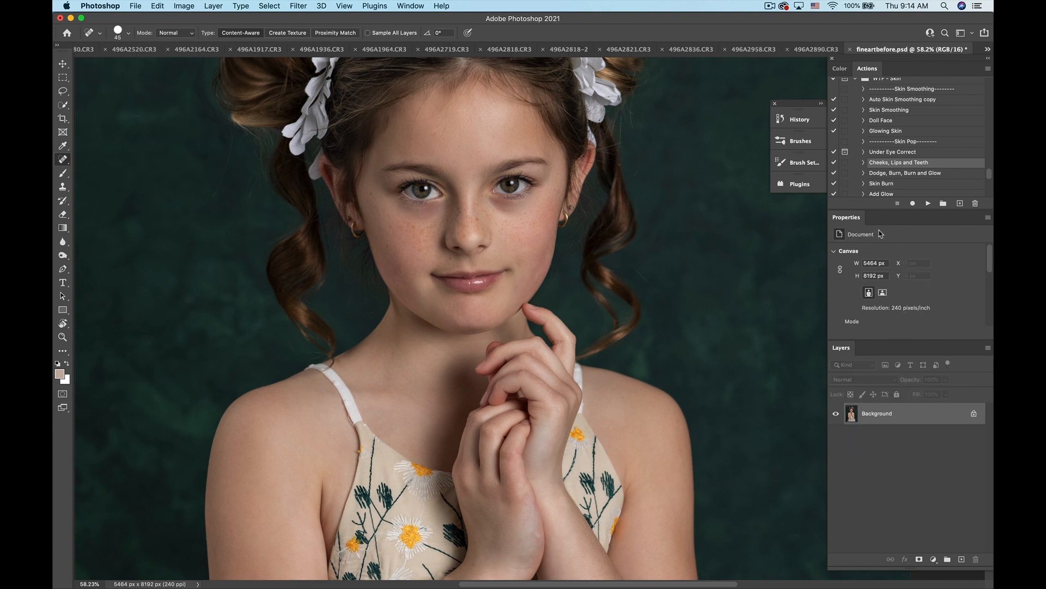
Step: Run the Under Eye Correct action, sampling the skin tone just below the girl's eye (c19380) as the correction layer's fill
click(886, 152)
click(928, 203)
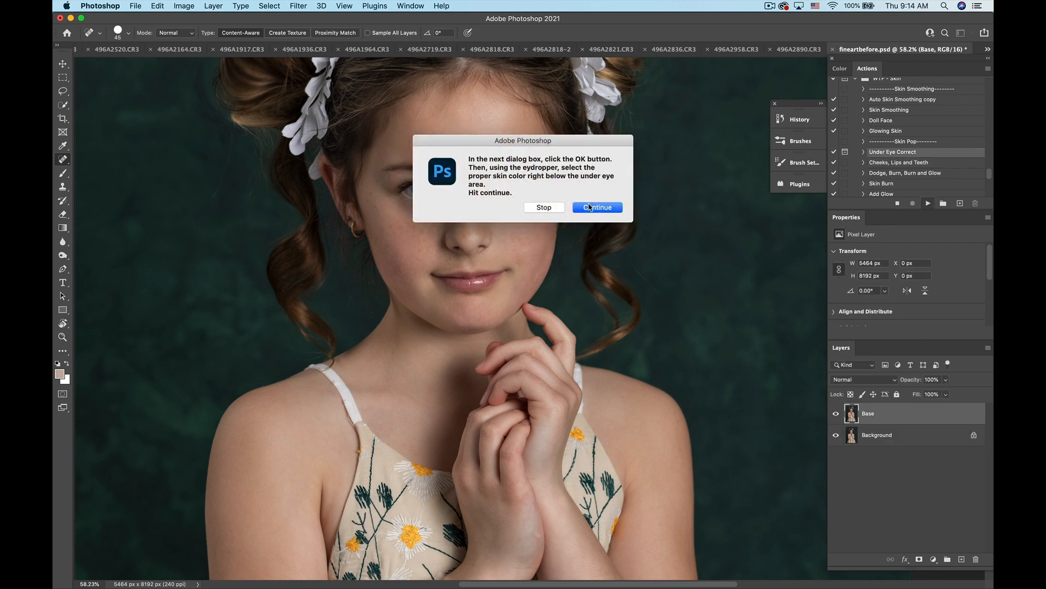
click(596, 209)
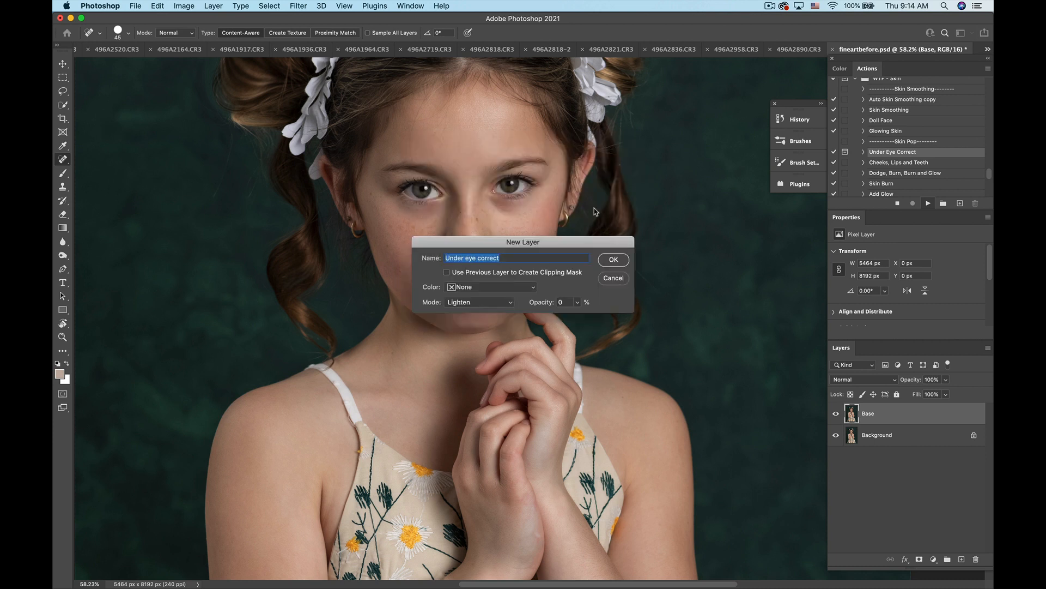
key(Return)
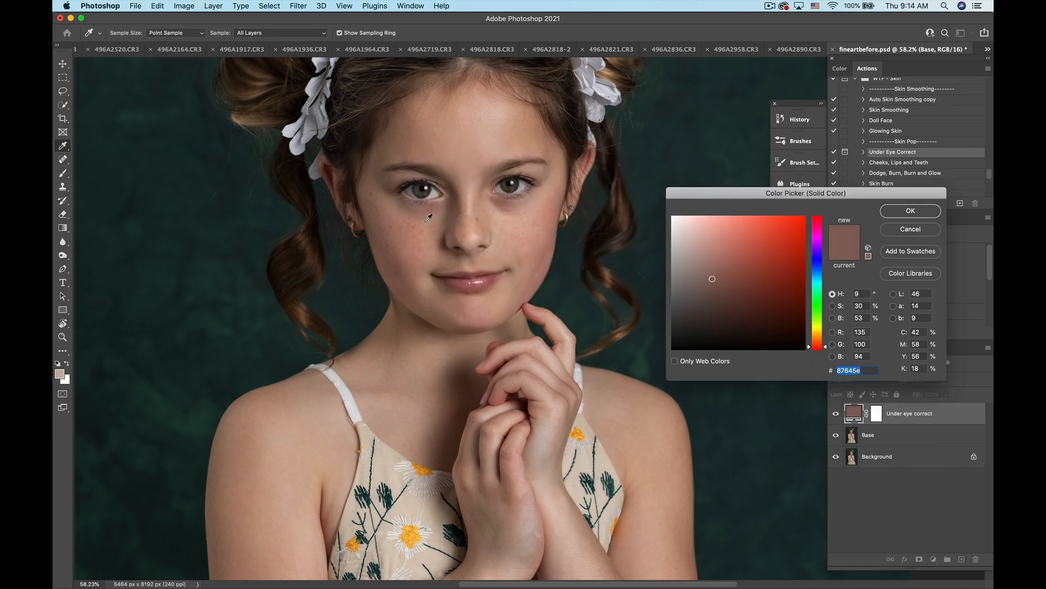
click(423, 219)
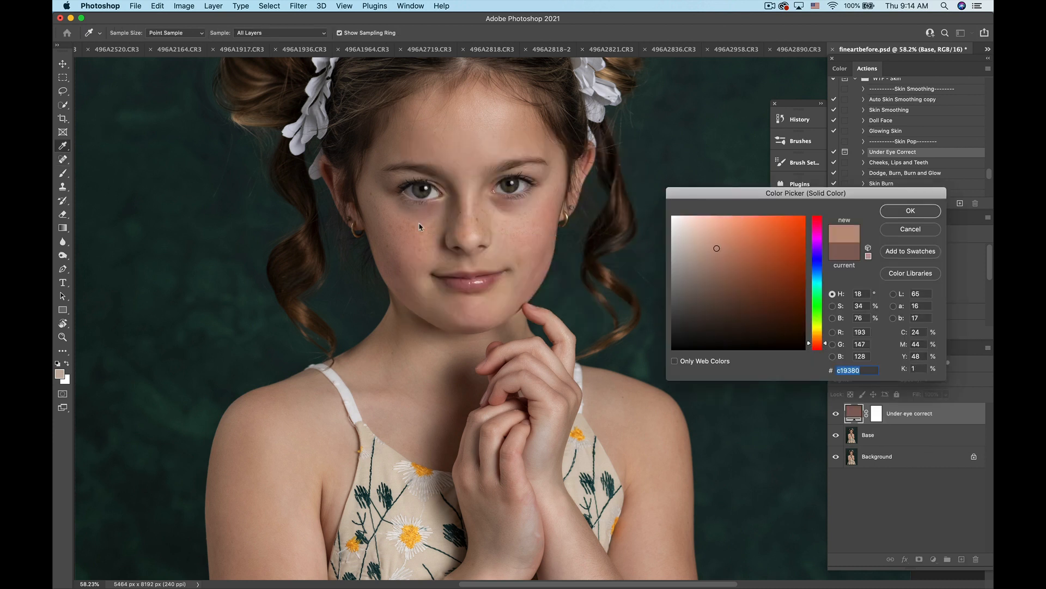
click(921, 212)
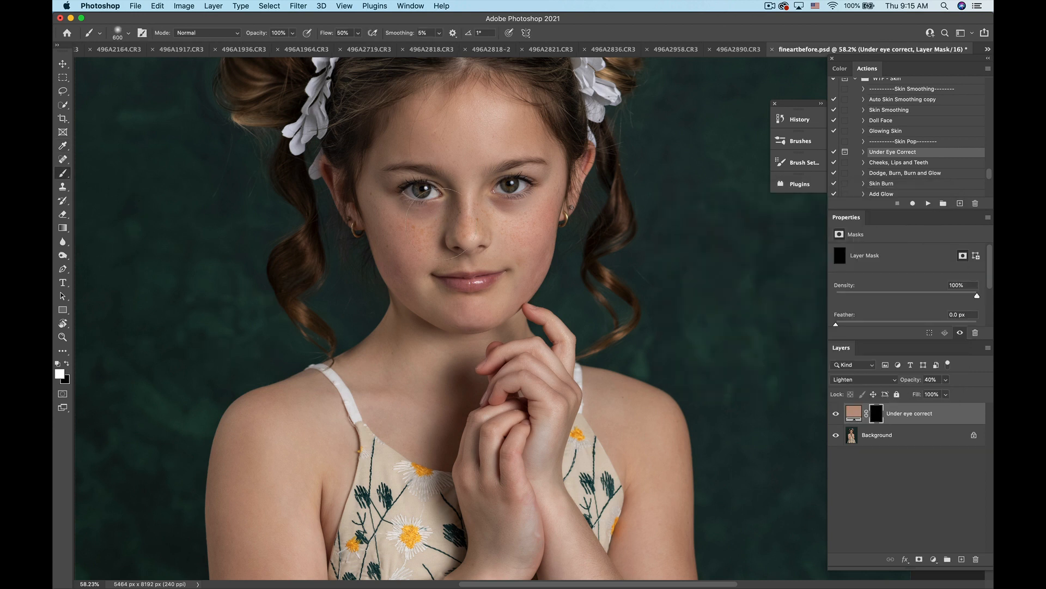
Step: Reduce the brush size to 125 px for working on the under-eye correction mask
key(bracketleft)
key(bracketleft)
key(bracketleft)
key(bracketleft)
key(bracketleft)
key(bracketleft)
key(bracketleft)
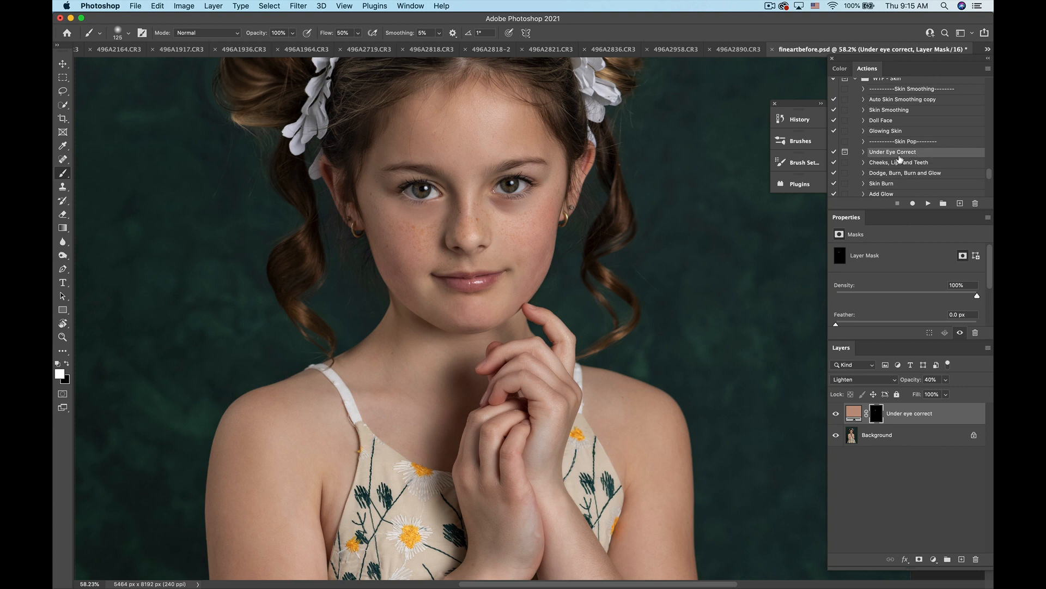
Step: Run the Under Eye Correct action again with skin sampled below the other eye, and select the new correction layer's mask
click(928, 203)
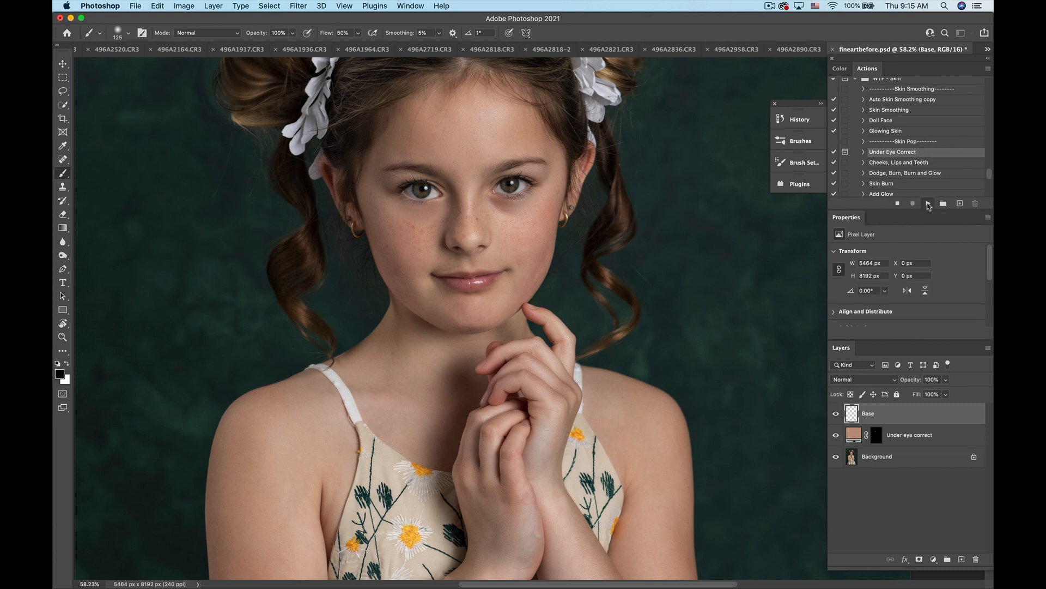
click(607, 207)
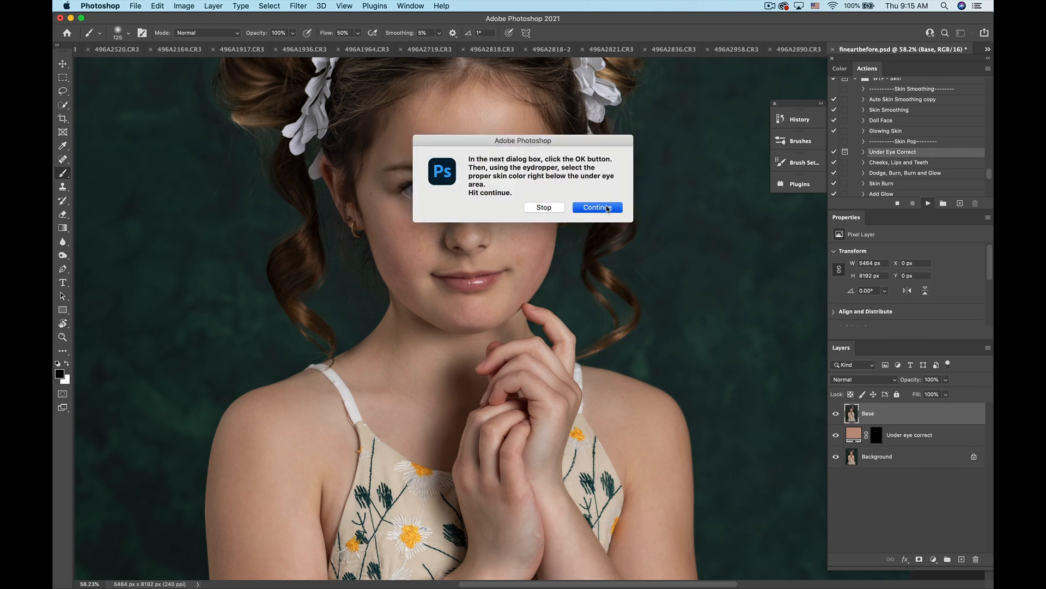
click(619, 260)
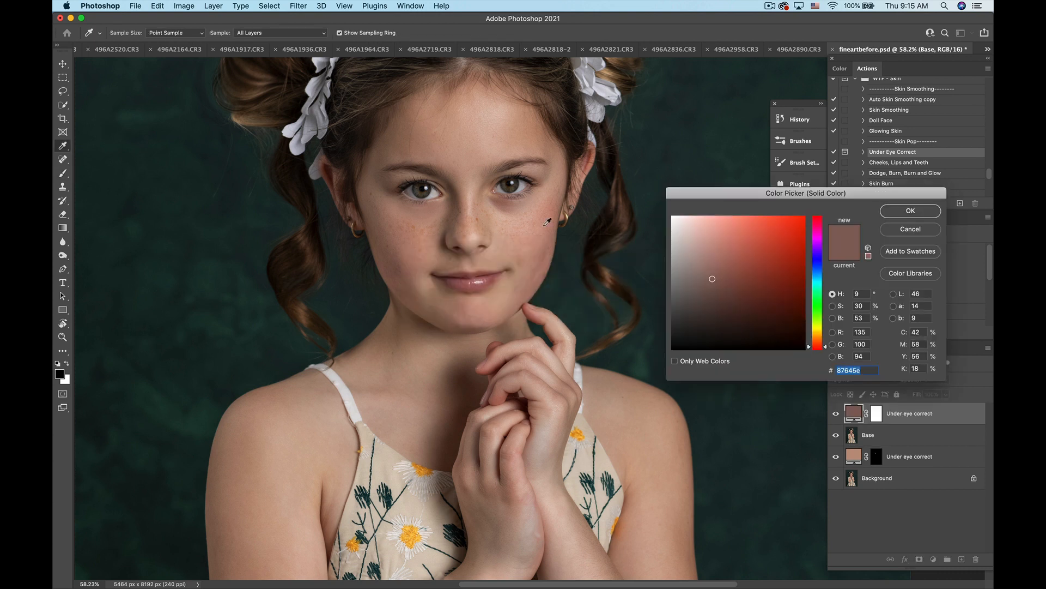
click(510, 214)
click(920, 211)
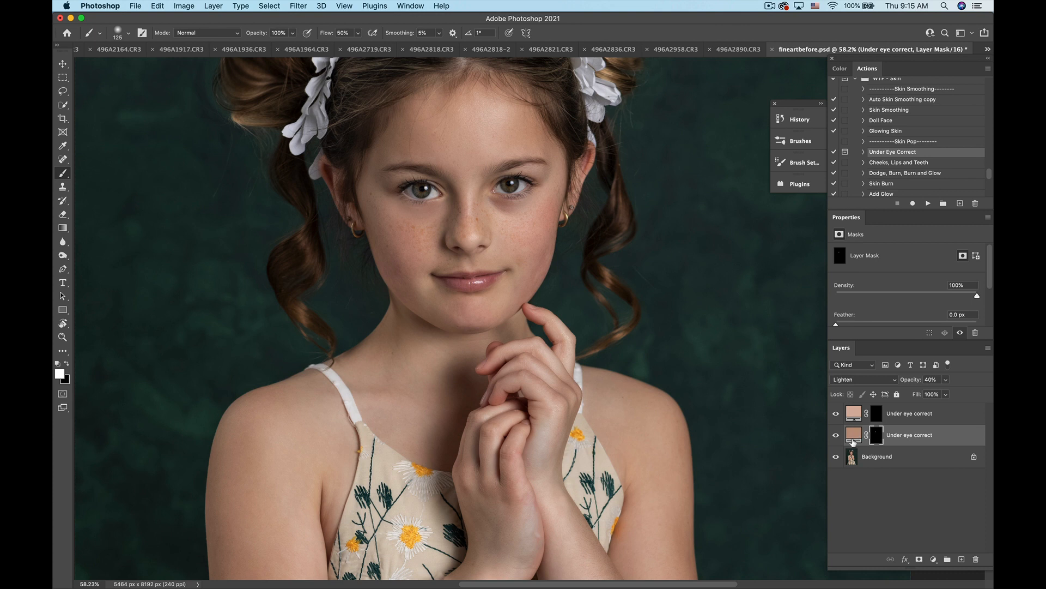
click(878, 416)
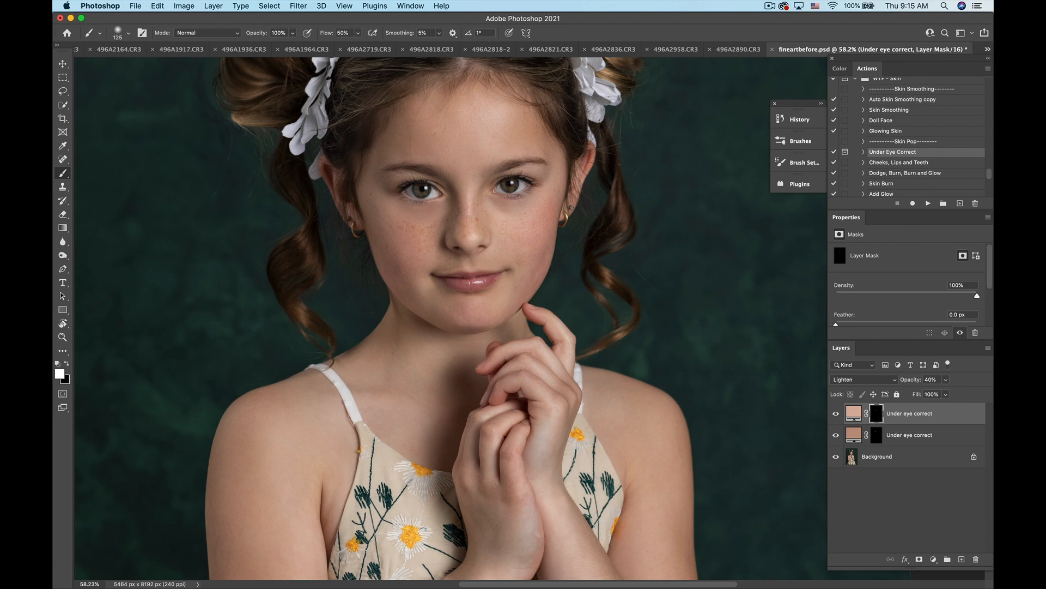
Step: Compare the whole portrait with the upper Under eye correct layer hidden and shown
scroll(615, 334, down, 5)
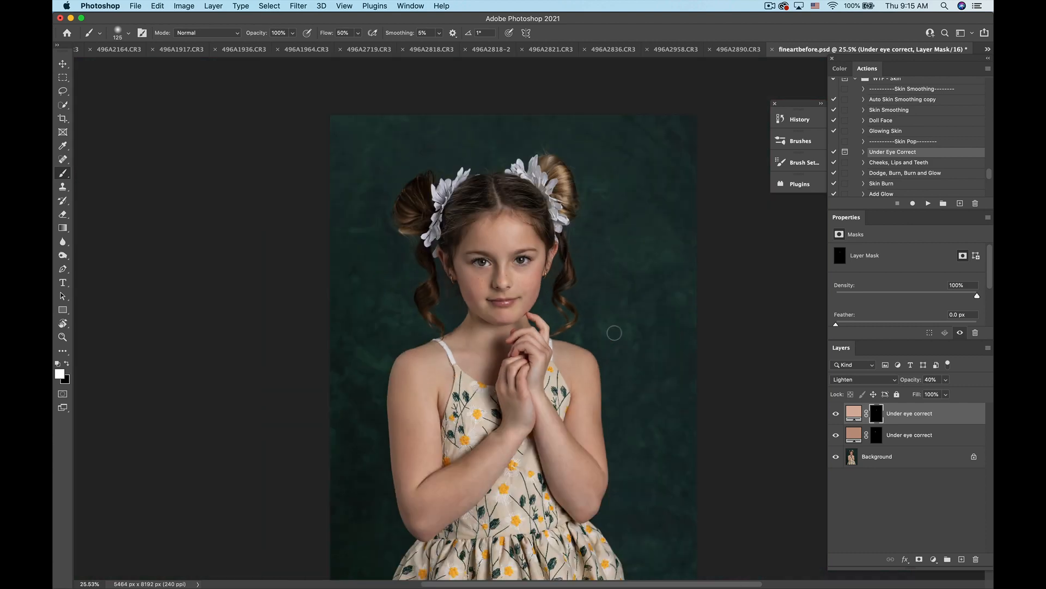
click(917, 413)
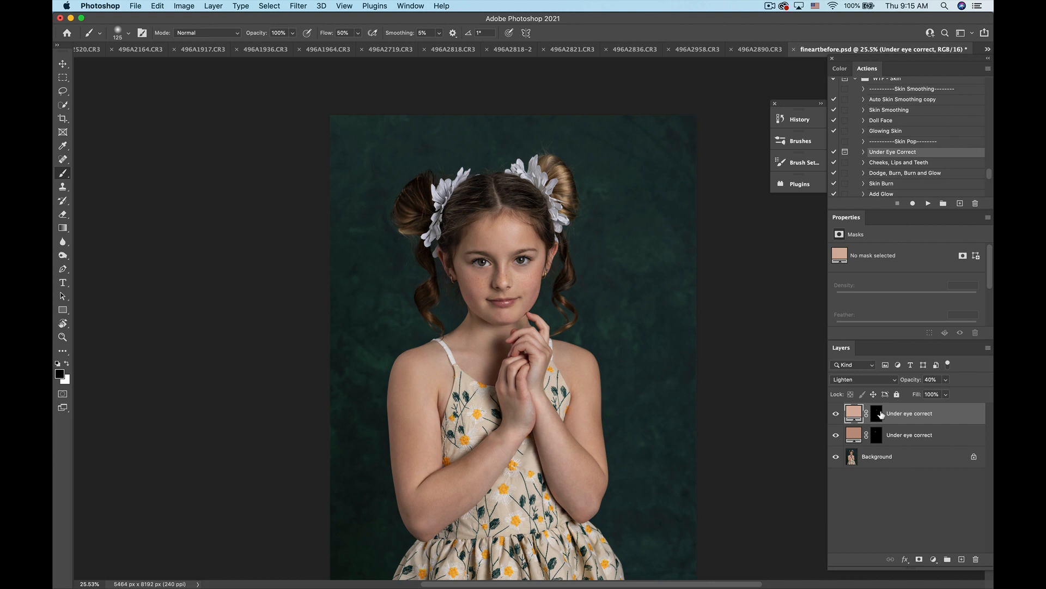
click(835, 414)
click(834, 414)
click(834, 414)
click(835, 413)
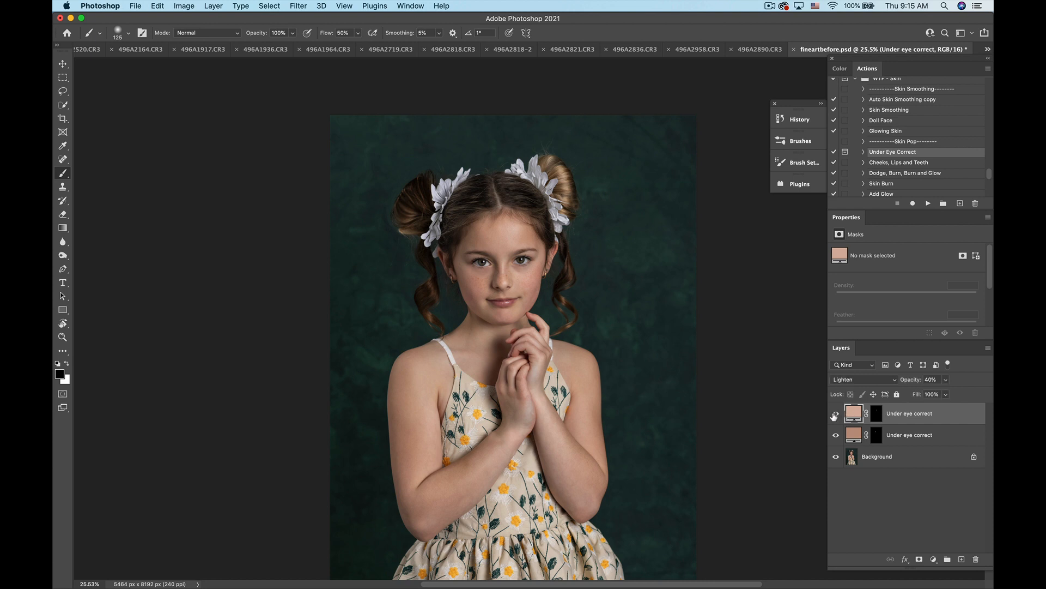
Step: Compare the lower Under eye correct layer hidden and shown, and set its opacity to 29%
click(947, 379)
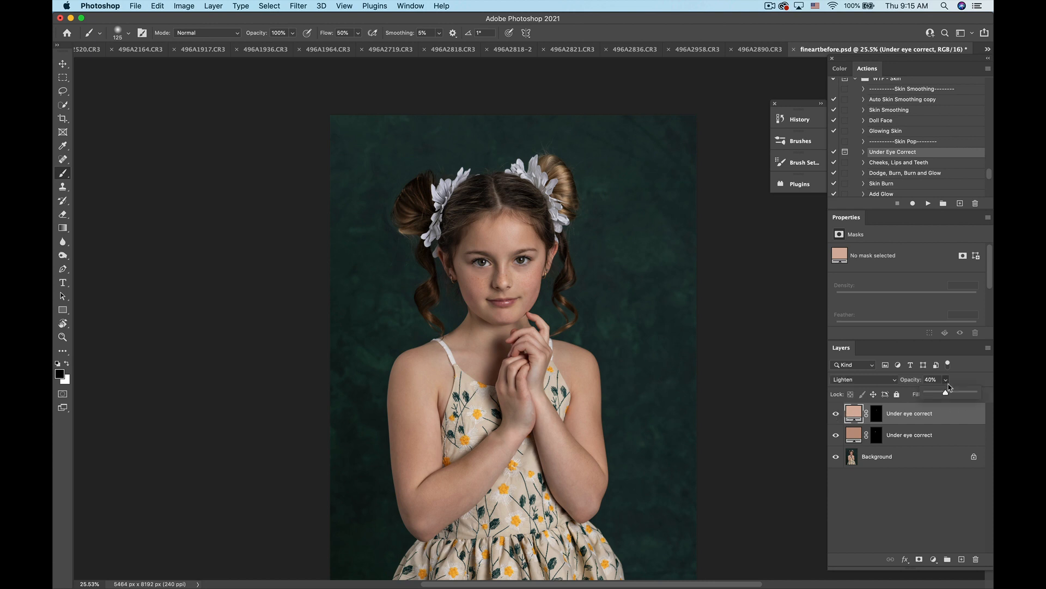
click(902, 435)
click(836, 435)
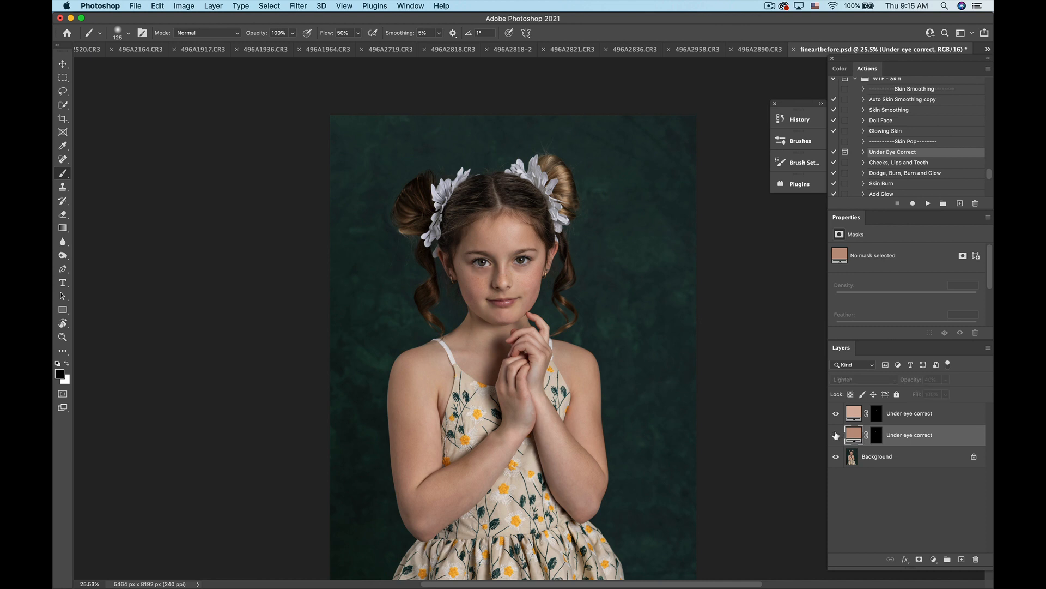
click(836, 435)
drag(946, 380, 941, 397)
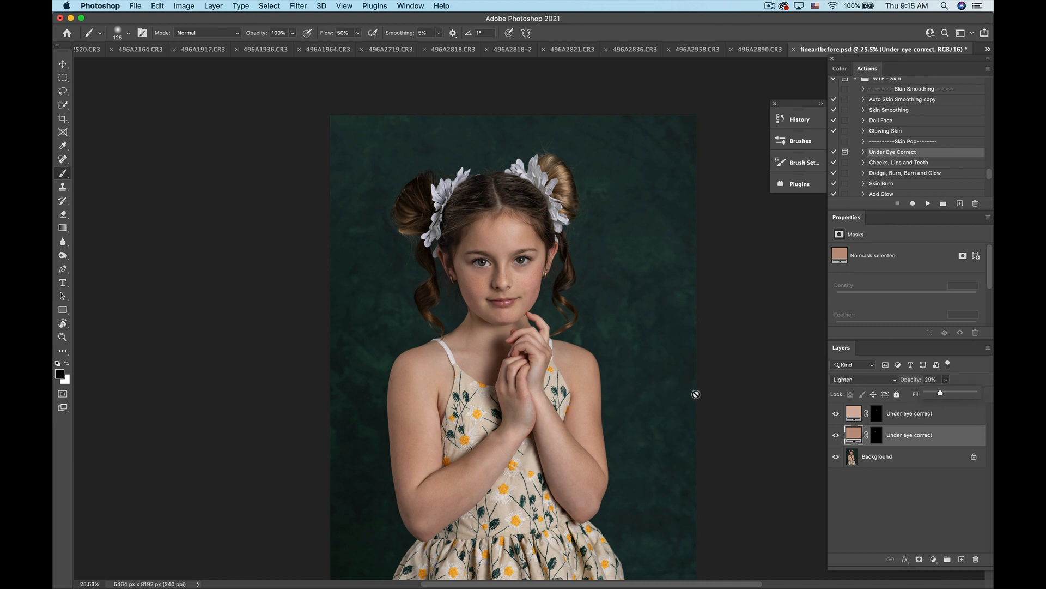
Step: Run the Fine Art Base 1 - Warm action from the WTF - Heirloom Collection set
scroll(593, 363, up, 5)
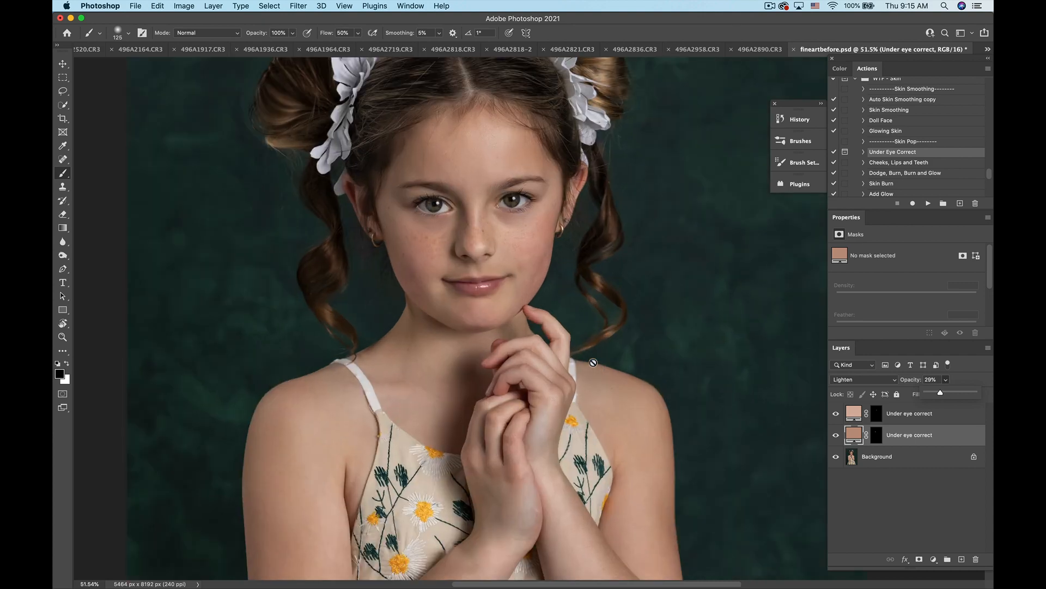
scroll(593, 363, down, 2)
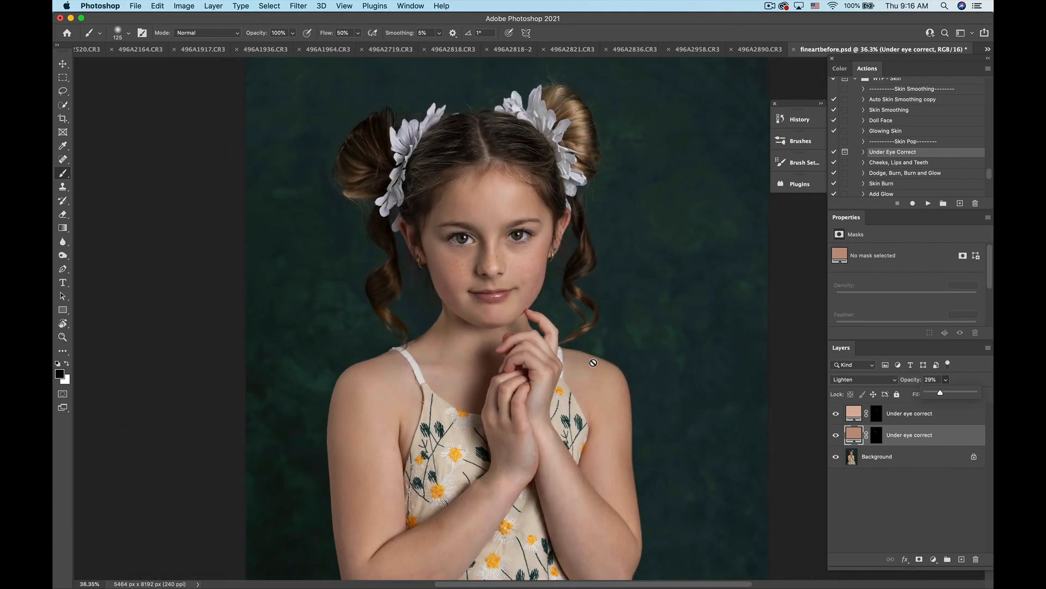
scroll(906, 165, down, 6)
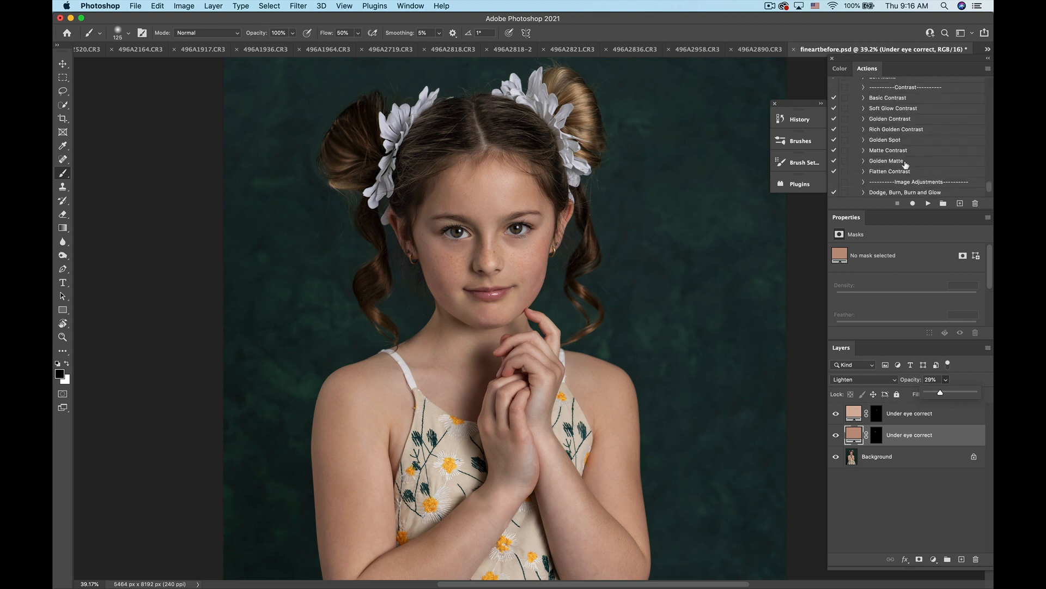
scroll(906, 164, up, 4)
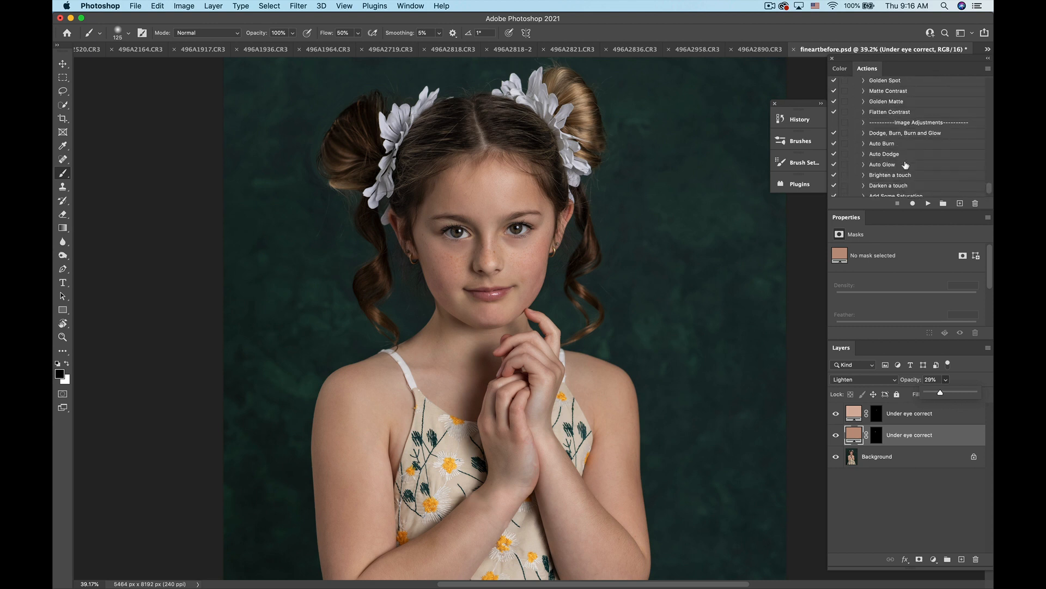
scroll(906, 164, up, 5)
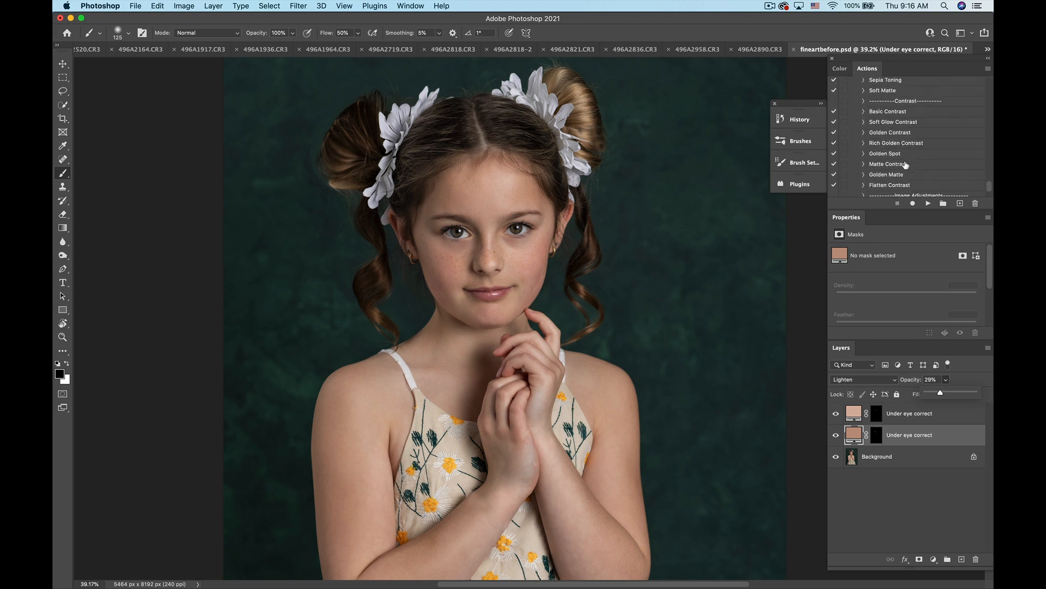
scroll(906, 165, up, 5)
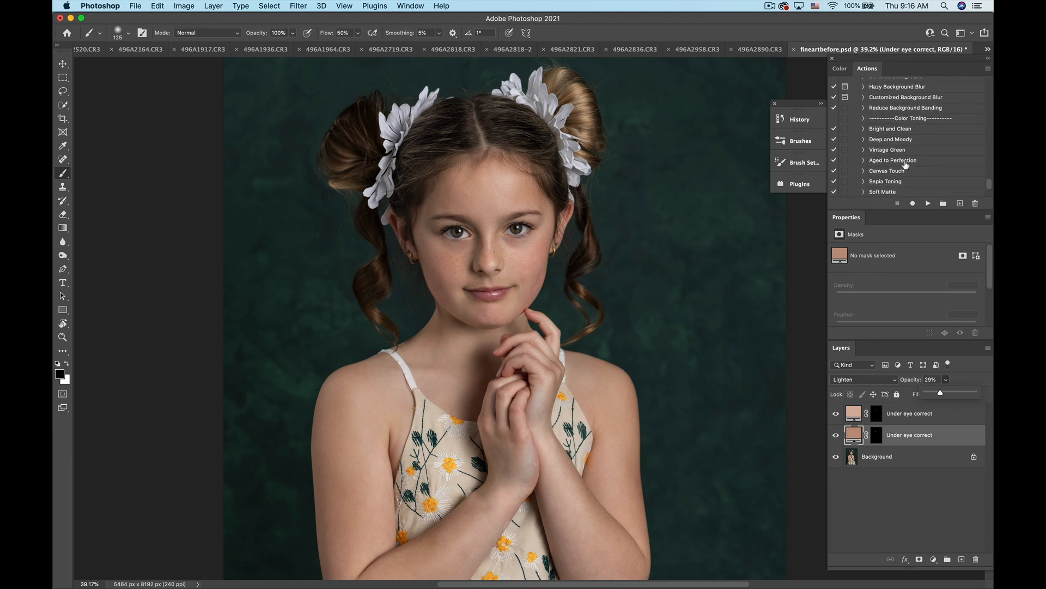
scroll(906, 165, up, 2)
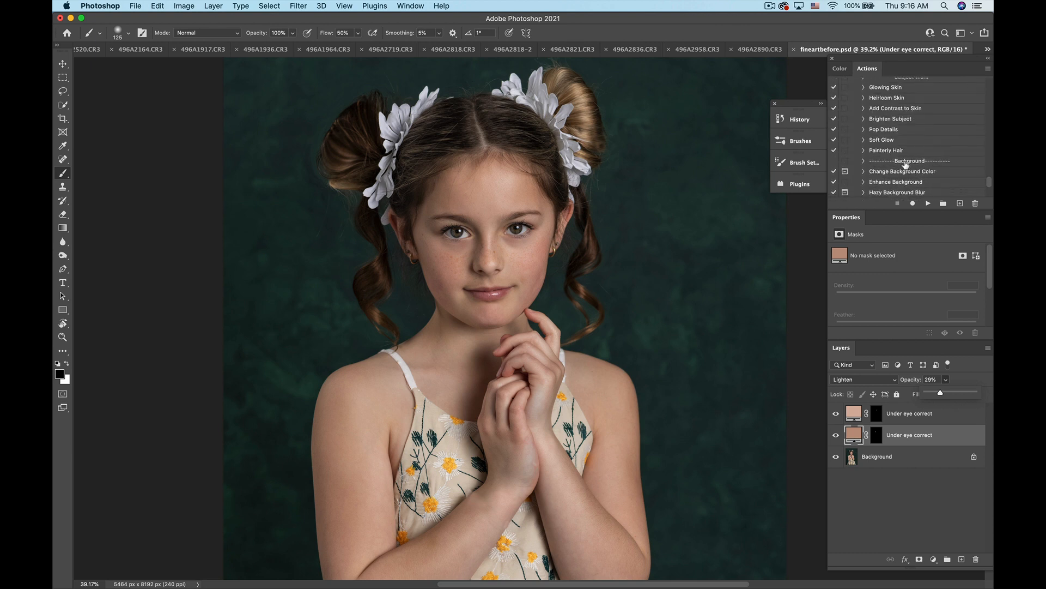
scroll(906, 165, up, 3)
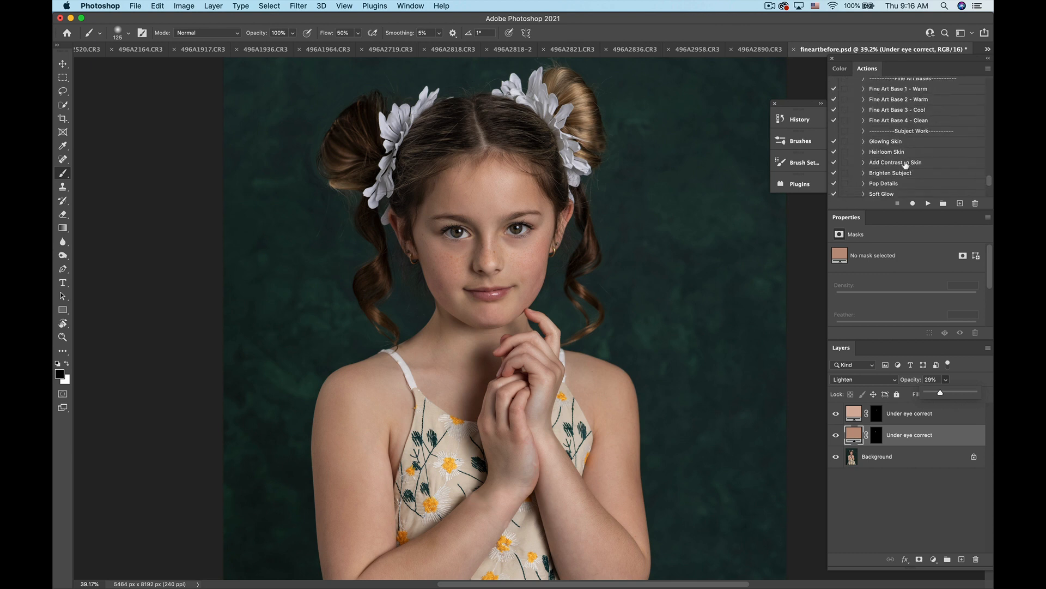
scroll(905, 165, up, 1)
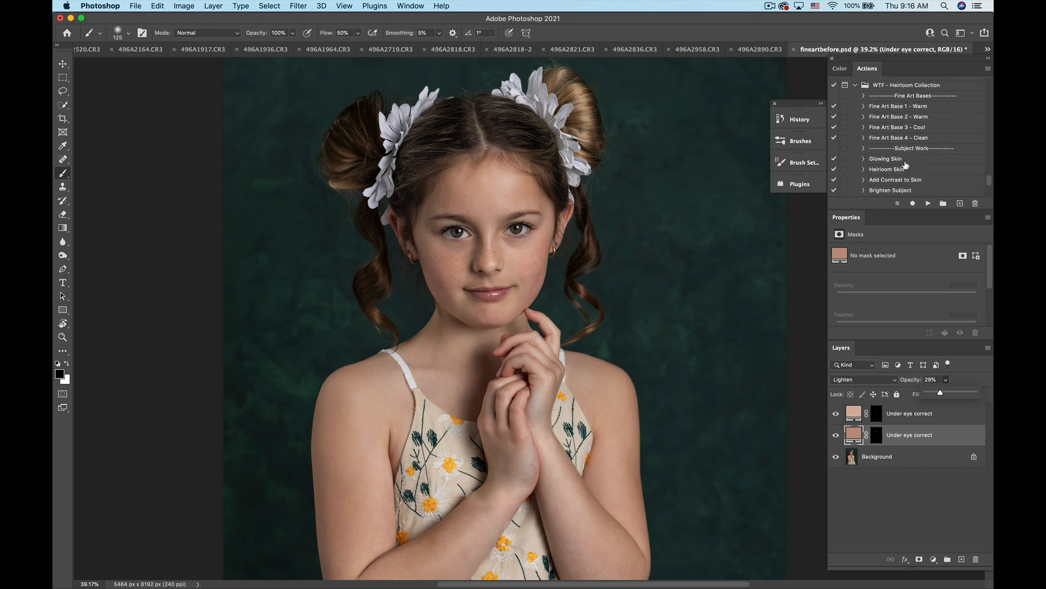
click(902, 108)
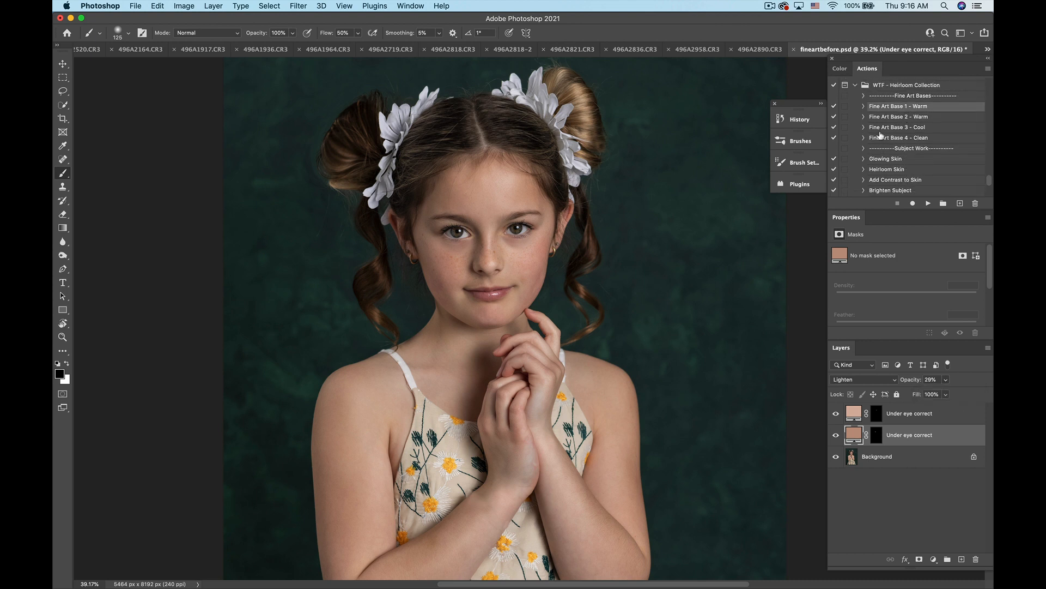
scroll(522, 352, down, 3)
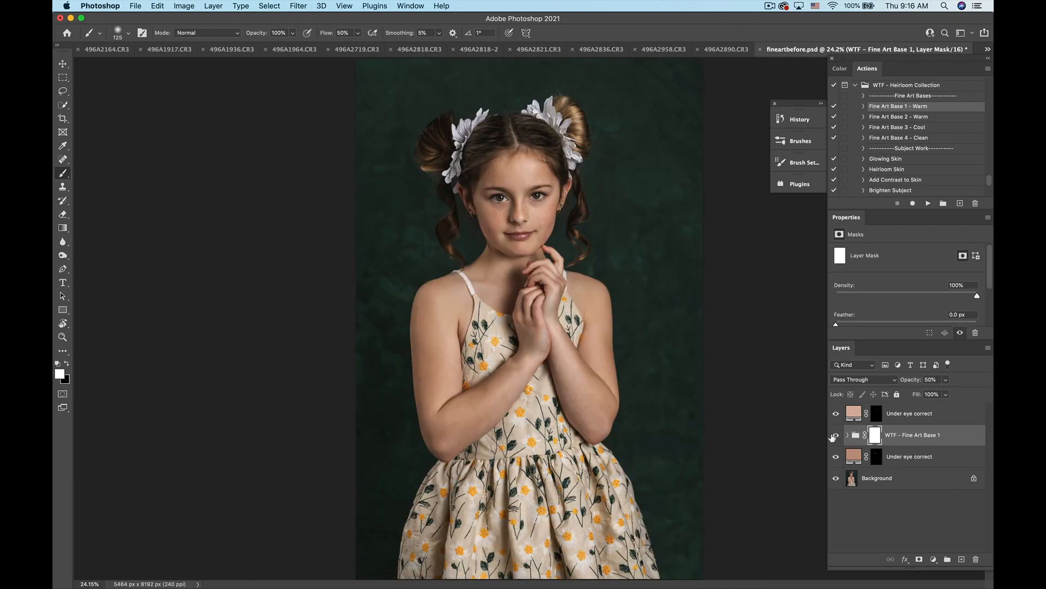
Step: Compare the portrait with the WTF - Fine Art Base 1 group hidden and shown, and delete the group
click(836, 434)
click(836, 435)
click(836, 435)
drag(926, 435, 978, 559)
Step: Run the Fine Art Base 2 - Warm action above the upper Under eye correct layer
click(917, 416)
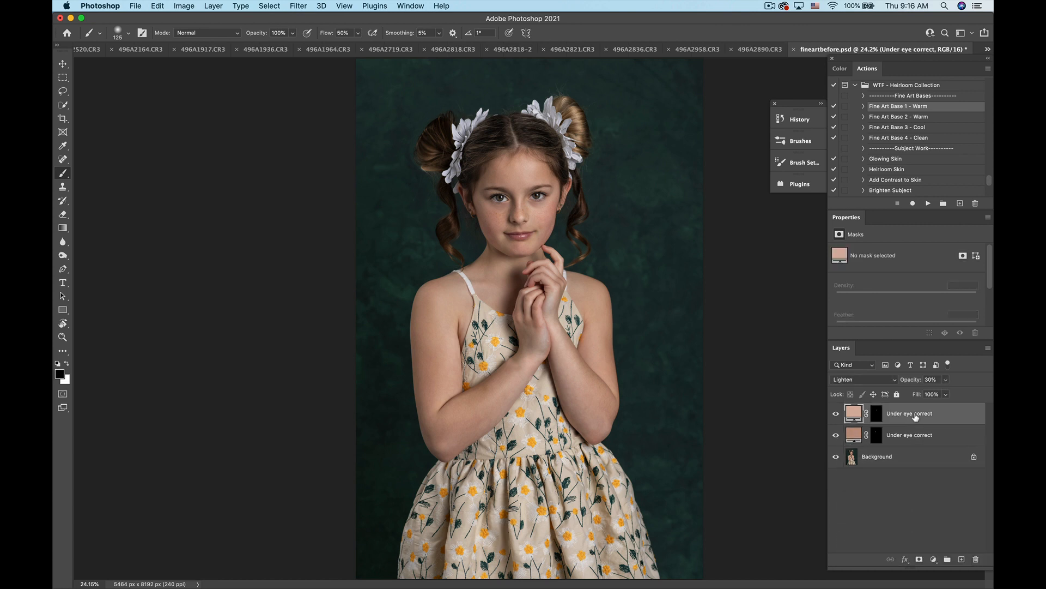
click(917, 118)
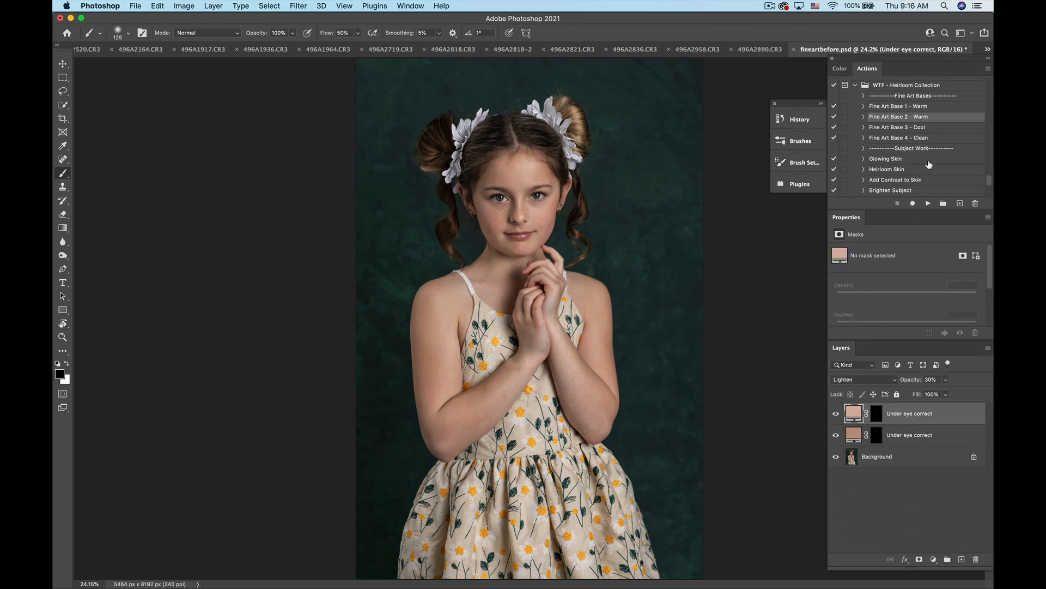
click(927, 203)
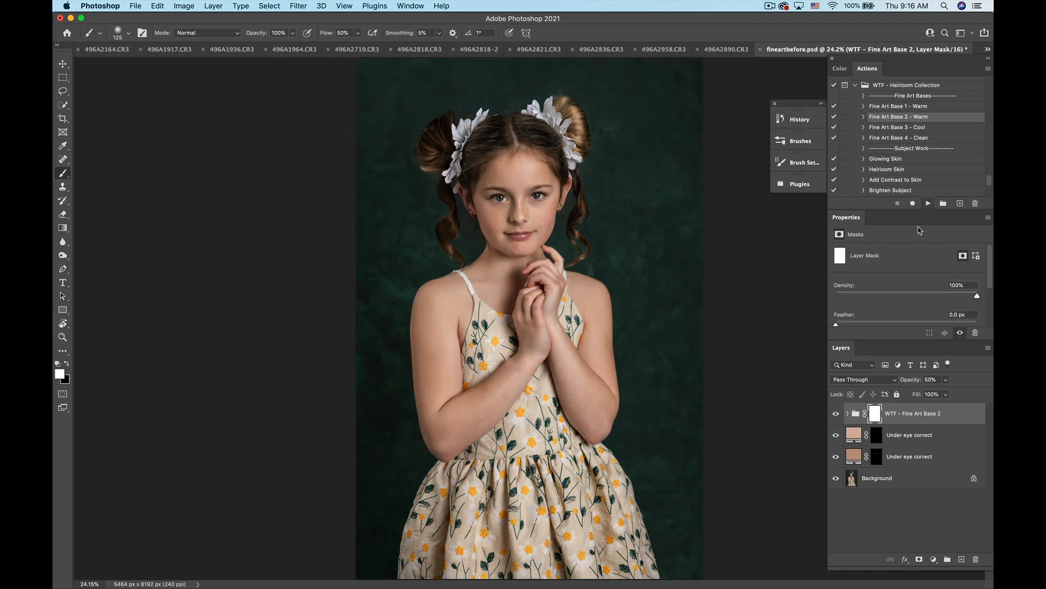
Step: Compare the portrait with the WTF - Fine Art Base 2 group hidden and shown, and delete the group
click(835, 413)
click(836, 413)
click(836, 413)
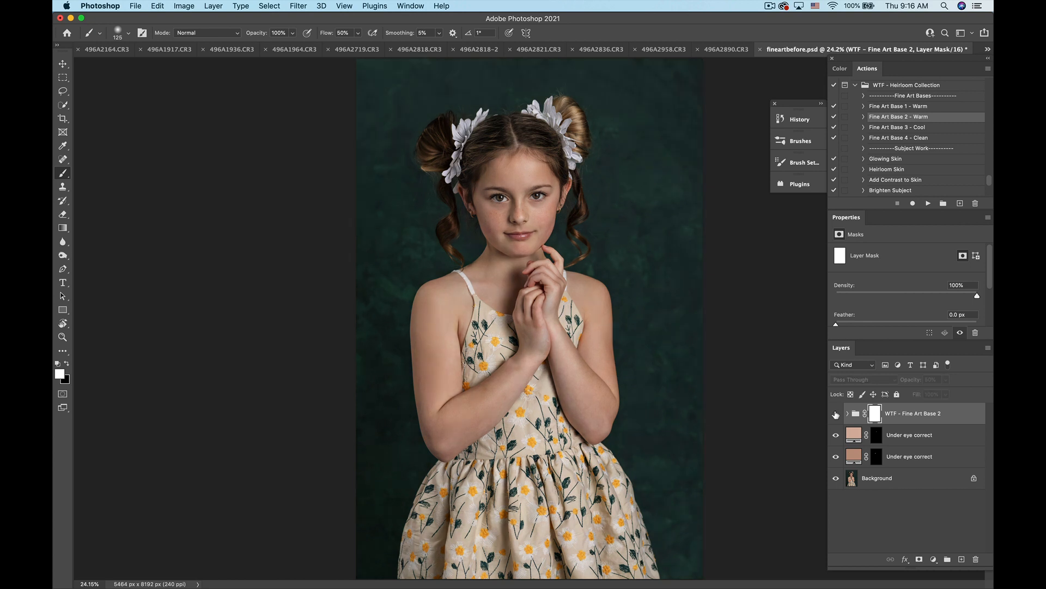
click(836, 413)
click(932, 413)
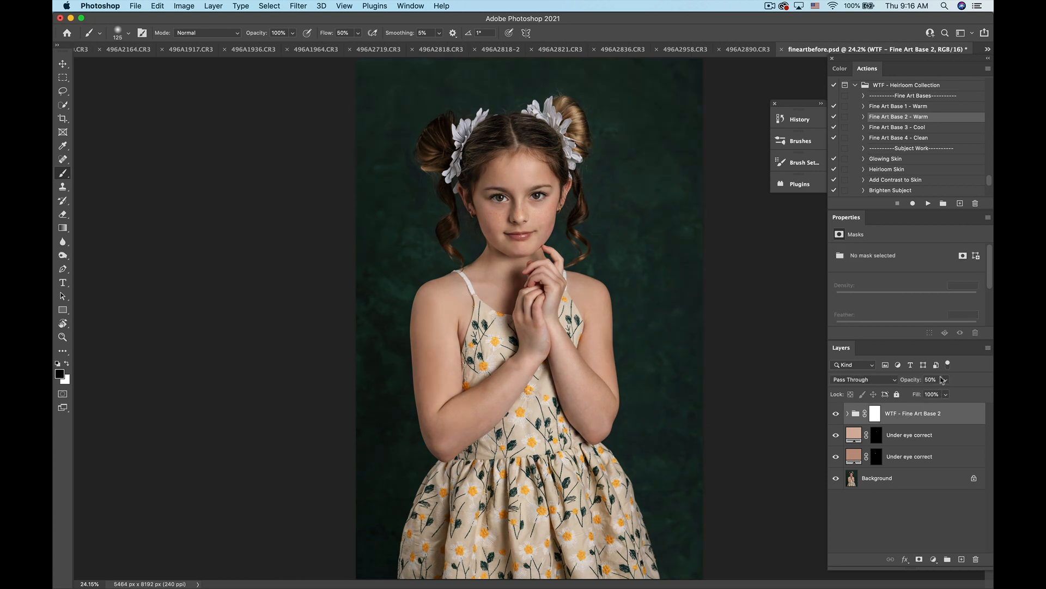
click(946, 394)
drag(946, 394, 978, 564)
Step: Run the Fine Art Base 3 - Cool action, compare its effect on and off, and leave the resulting group hidden
click(919, 130)
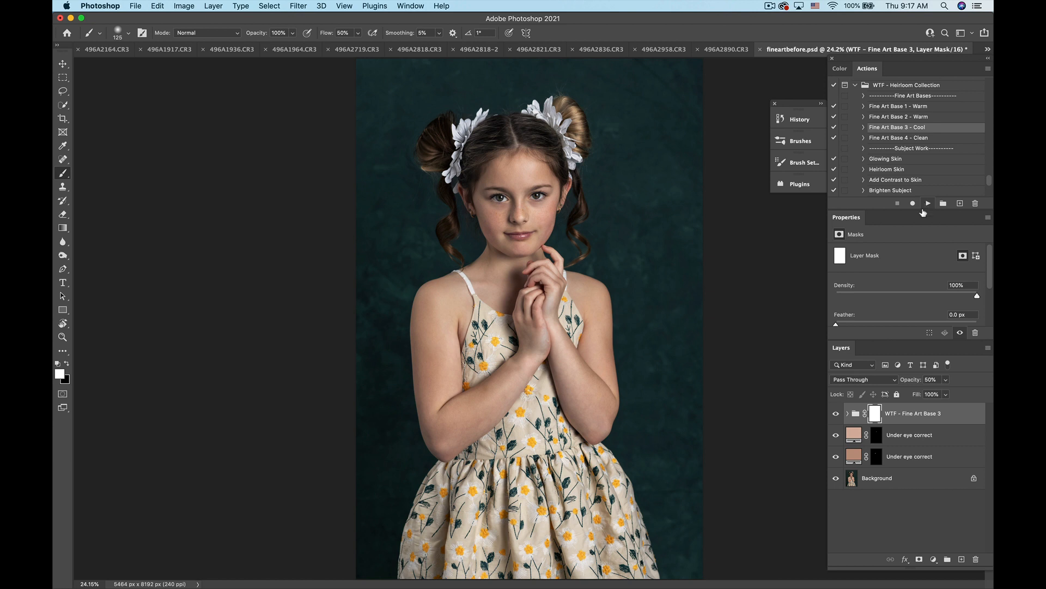
click(835, 413)
click(835, 413)
click(836, 413)
click(836, 413)
click(836, 413)
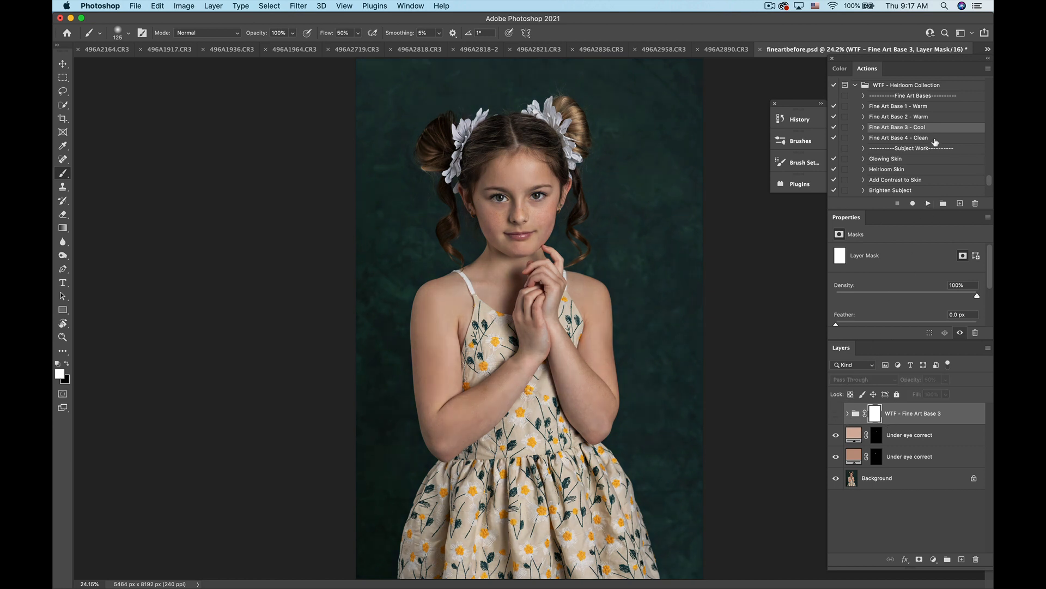
Step: Run the Fine Art Base 4 - Clean action, compare its effect on and off, and lower the resulting group's opacity
click(932, 138)
click(929, 203)
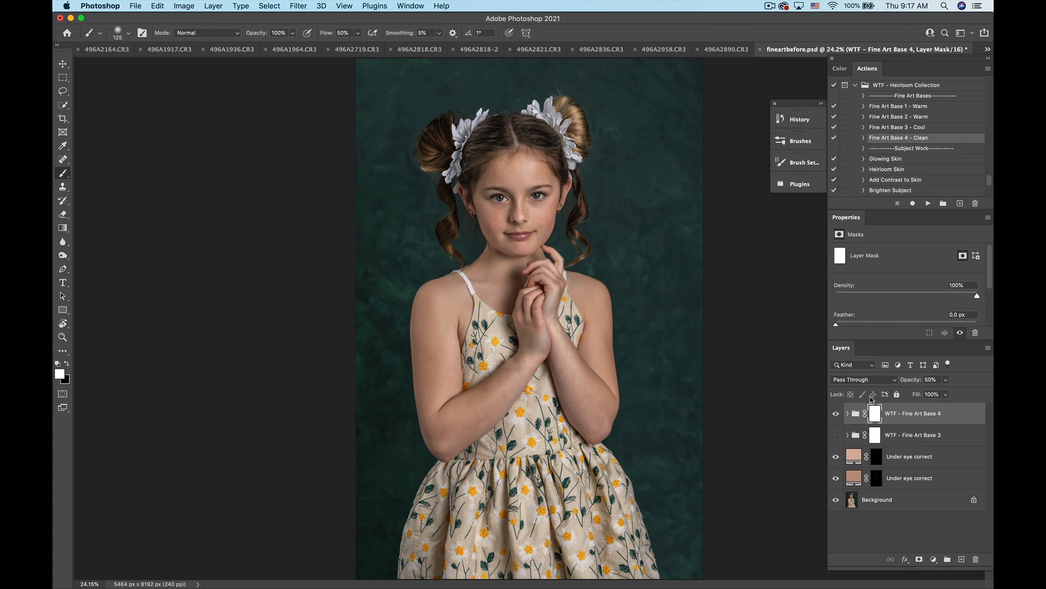
click(836, 415)
click(836, 414)
click(946, 379)
drag(946, 393, 930, 402)
Step: Run the Fine Art Base 1 - Warm action above the Base 4 group, set its group opacity to 16%, and compare it on and off
click(904, 107)
click(926, 203)
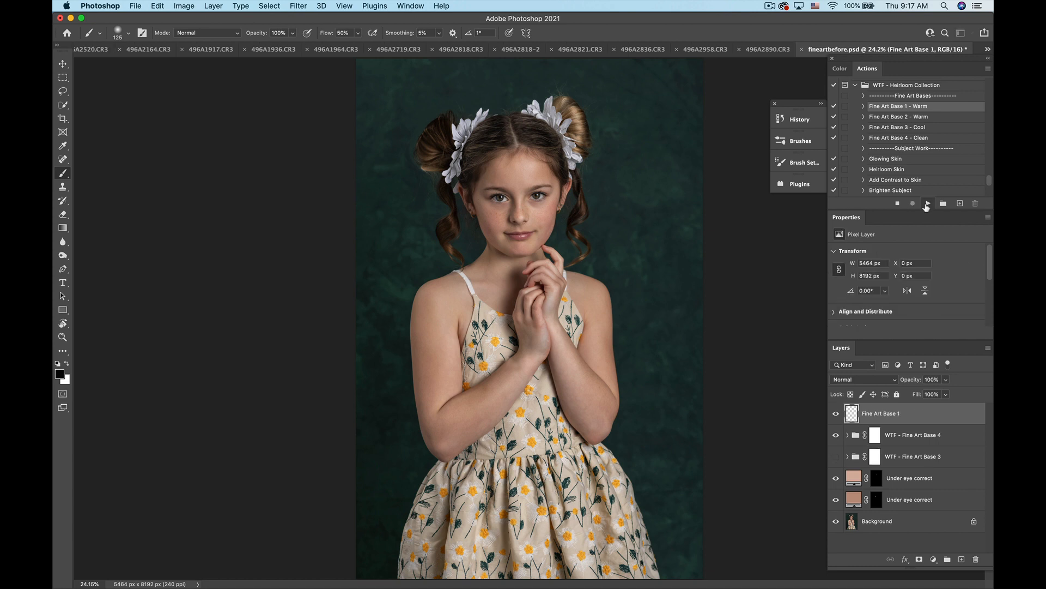
click(946, 380)
drag(947, 393, 930, 397)
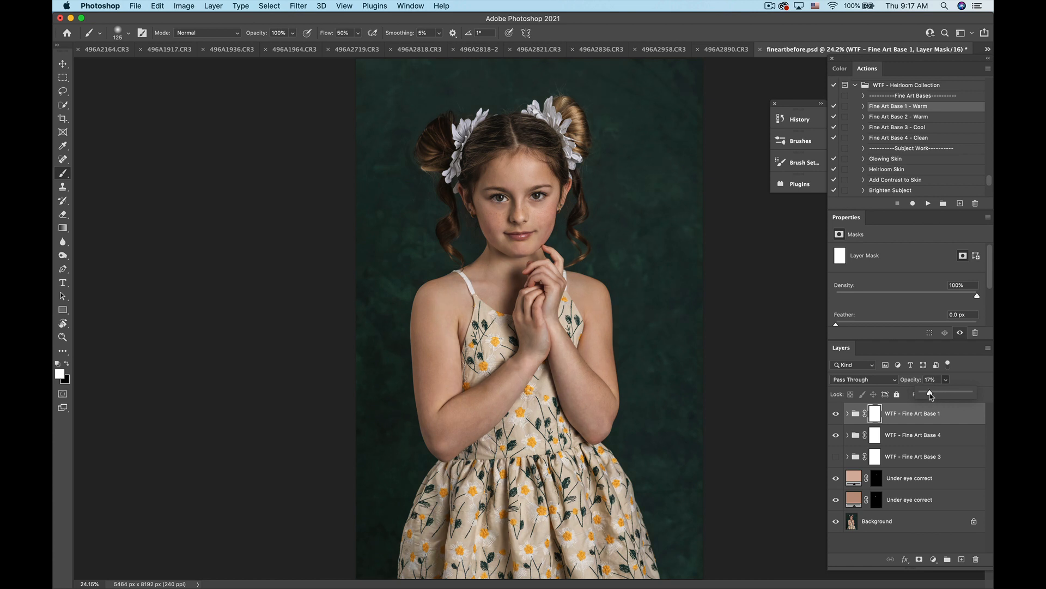
click(835, 415)
click(834, 415)
click(834, 415)
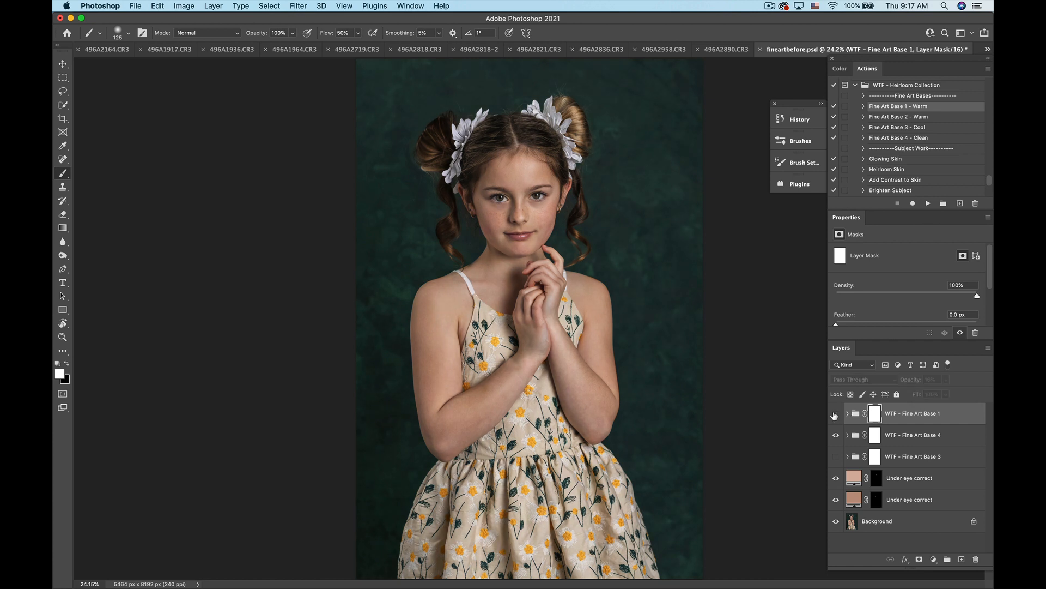
click(835, 415)
Step: Raise the WTF - Fine Art Base 1 group's opacity slightly and compare the portrait with the group hidden and shown
click(947, 379)
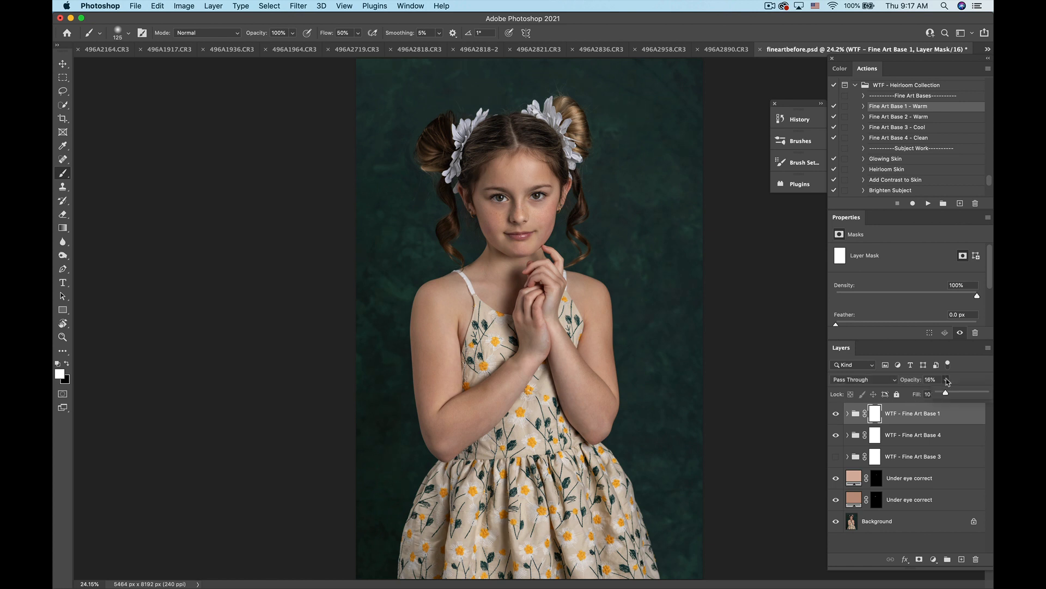
drag(947, 395, 949, 394)
click(835, 415)
click(836, 414)
click(836, 414)
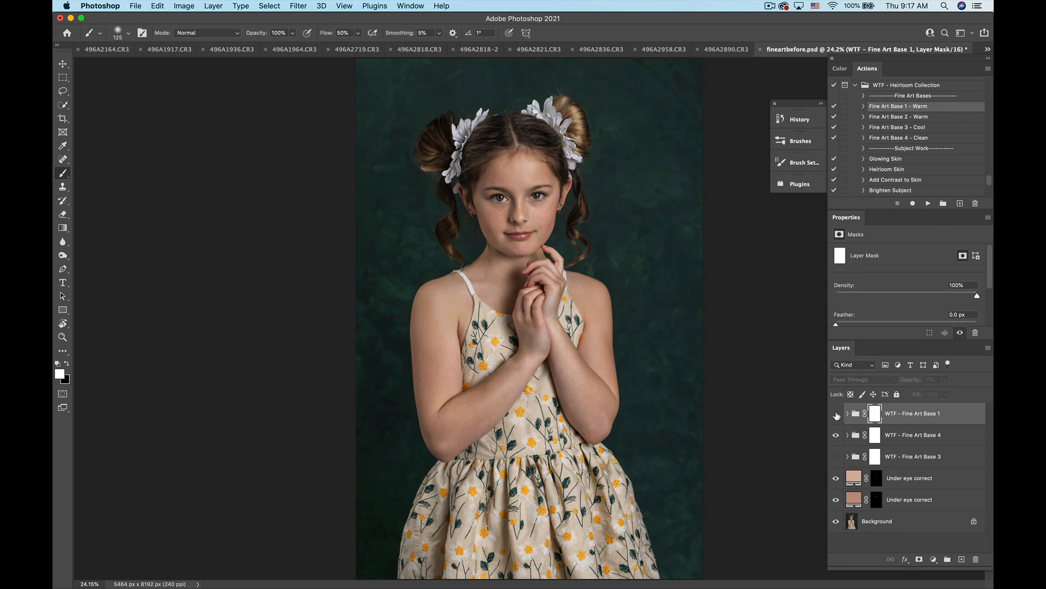
click(836, 414)
Step: Set the WTF - Fine Art Base 1 group's opacity back to 16% and compare the whole portrait with the group hidden and shown
click(946, 379)
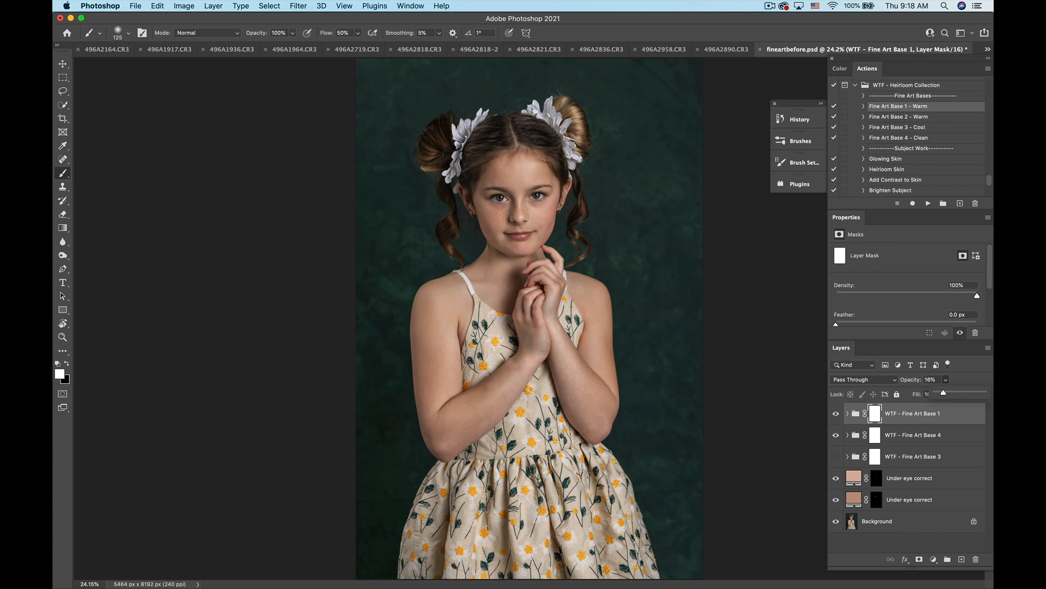
scroll(529, 319, down, 3)
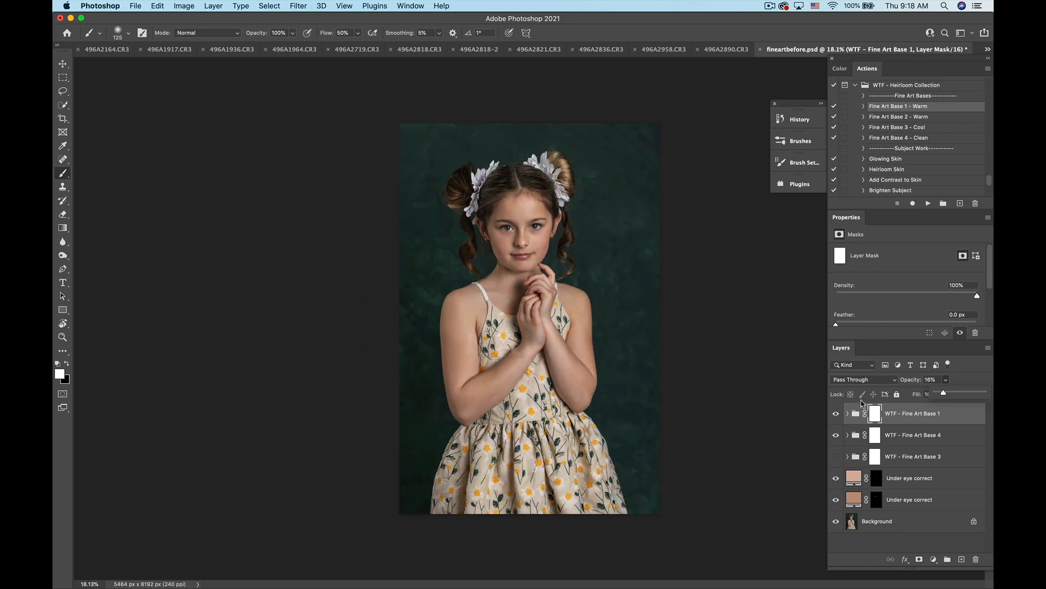
click(836, 415)
click(836, 415)
click(836, 415)
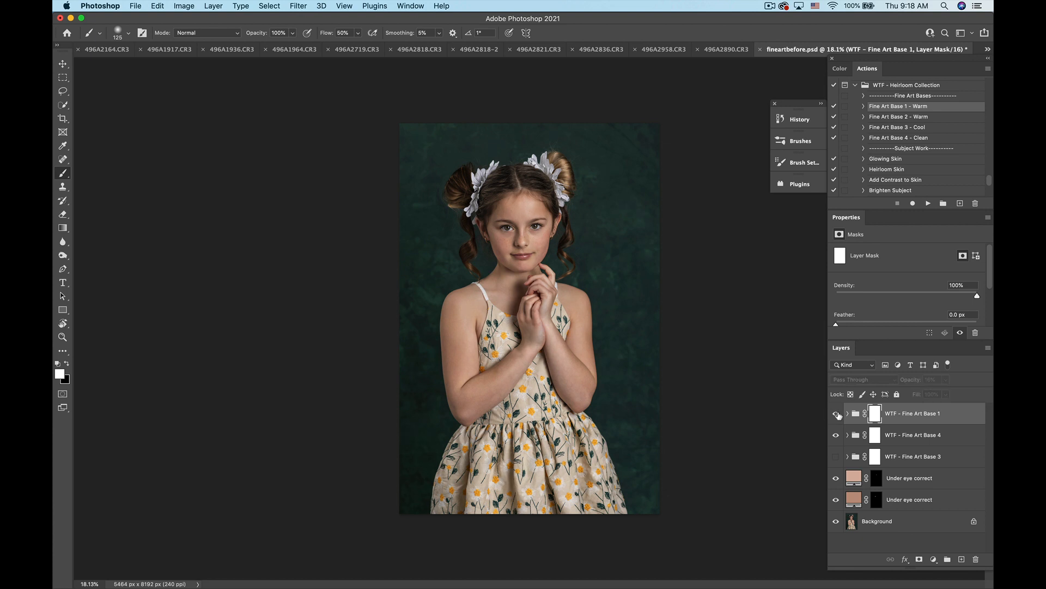
click(836, 415)
click(836, 414)
click(836, 414)
click(836, 414)
click(836, 413)
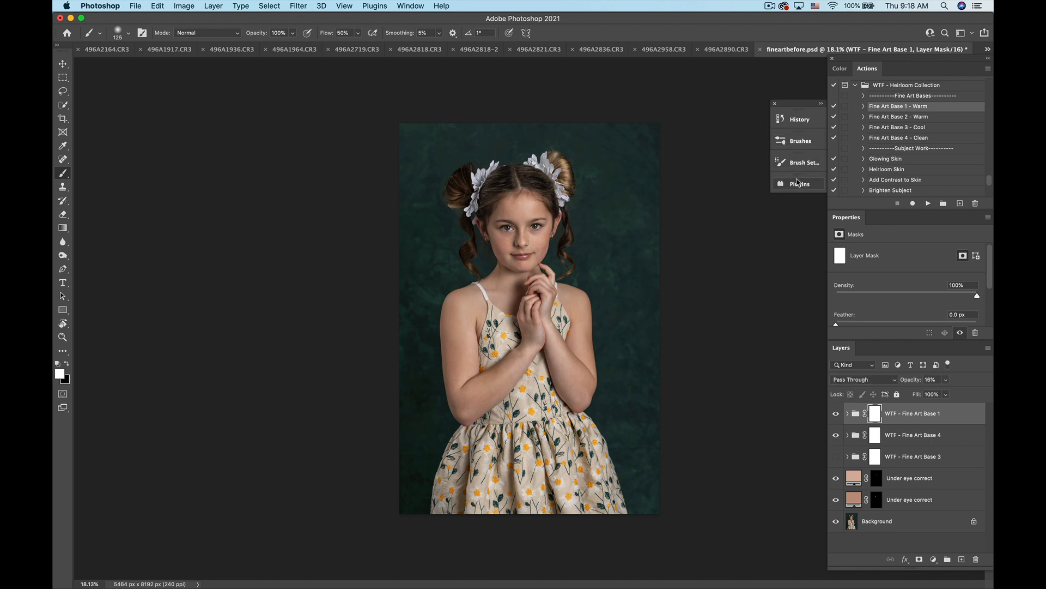
click(795, 120)
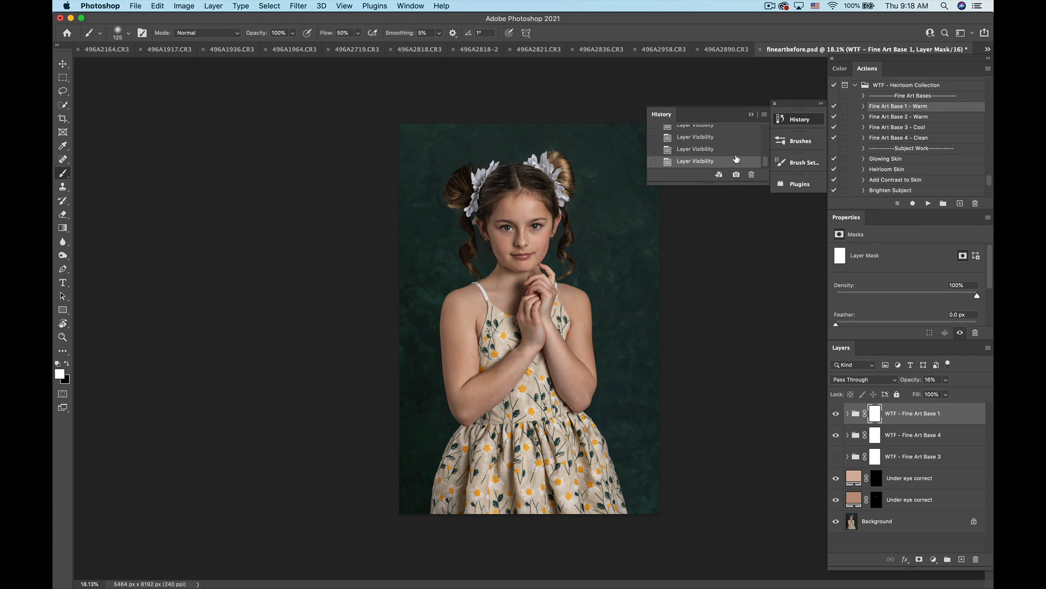
click(752, 115)
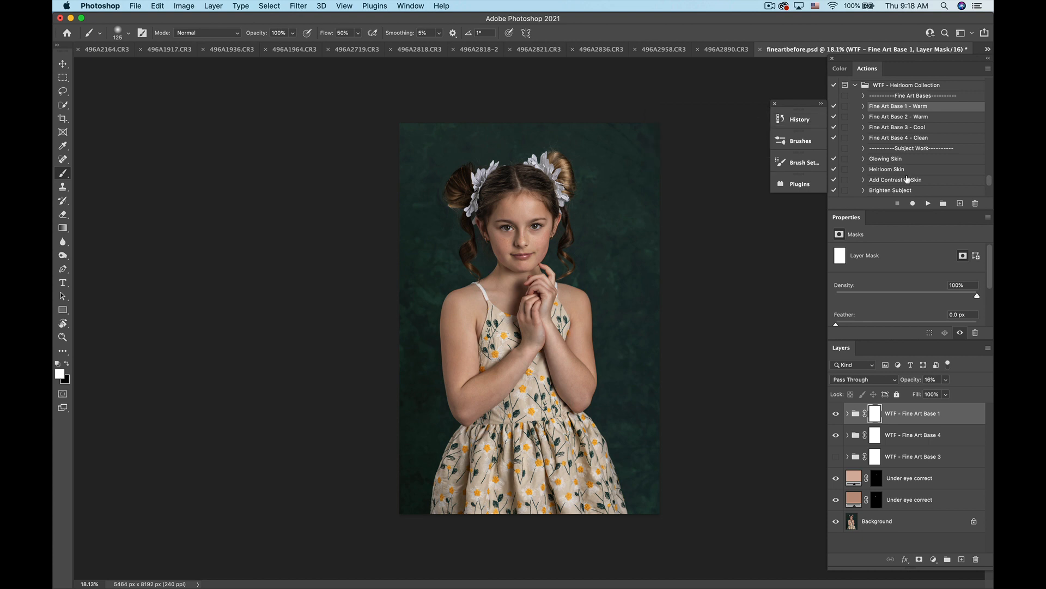
Step: Run the Glowing Skin action from the Subject Work section of the WTF - Heirloom Collection
scroll(901, 166, down, 3)
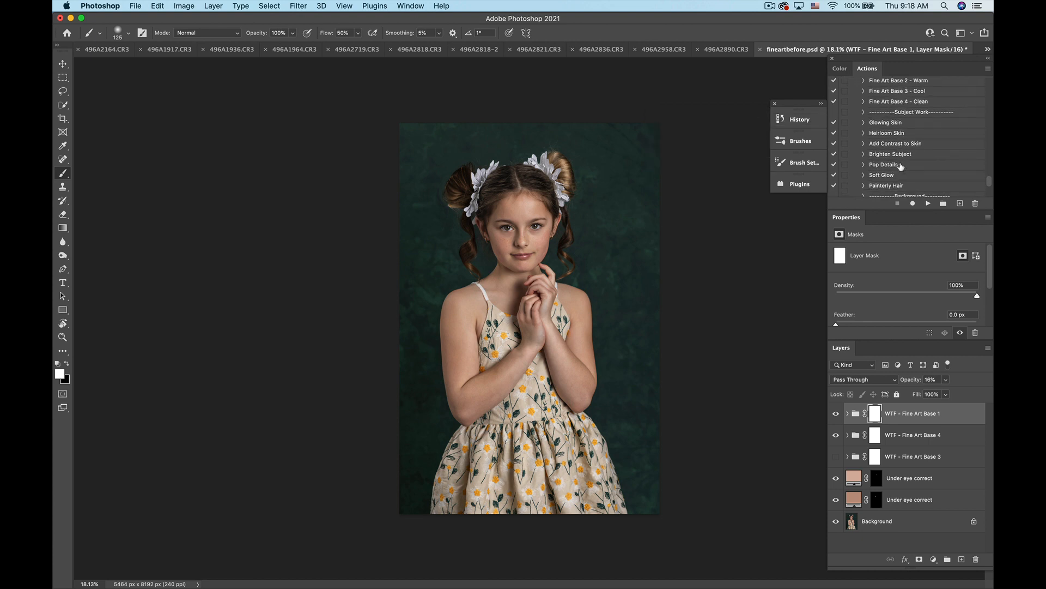
scroll(901, 166, down, 4)
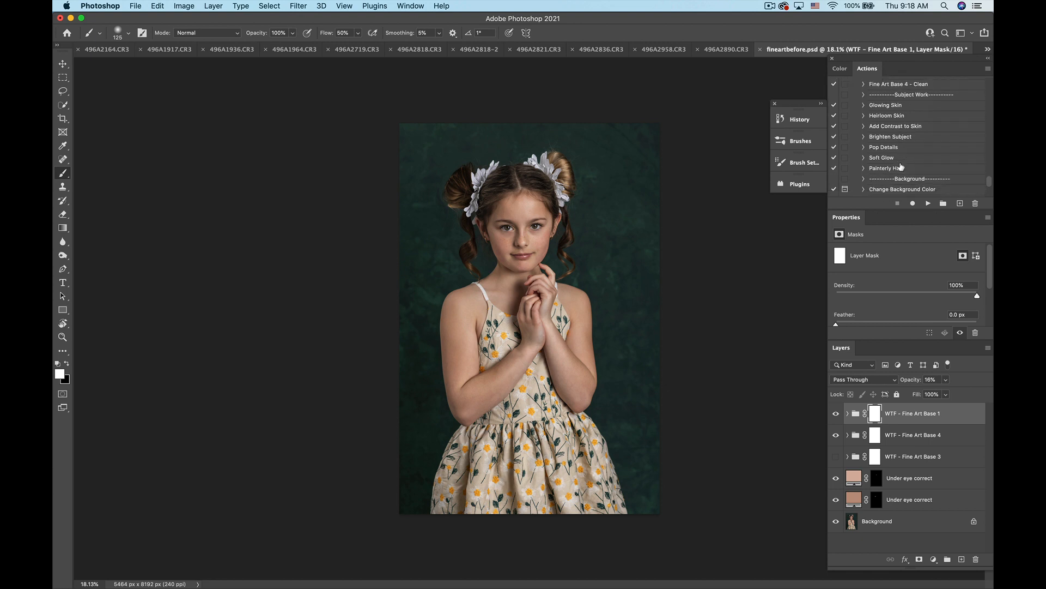
click(889, 100)
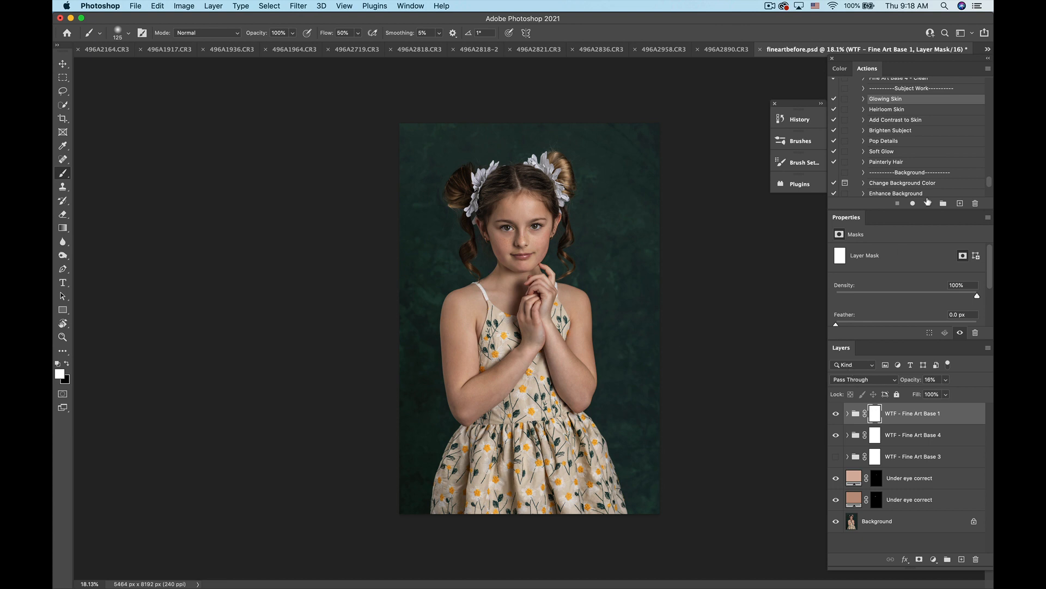
click(929, 205)
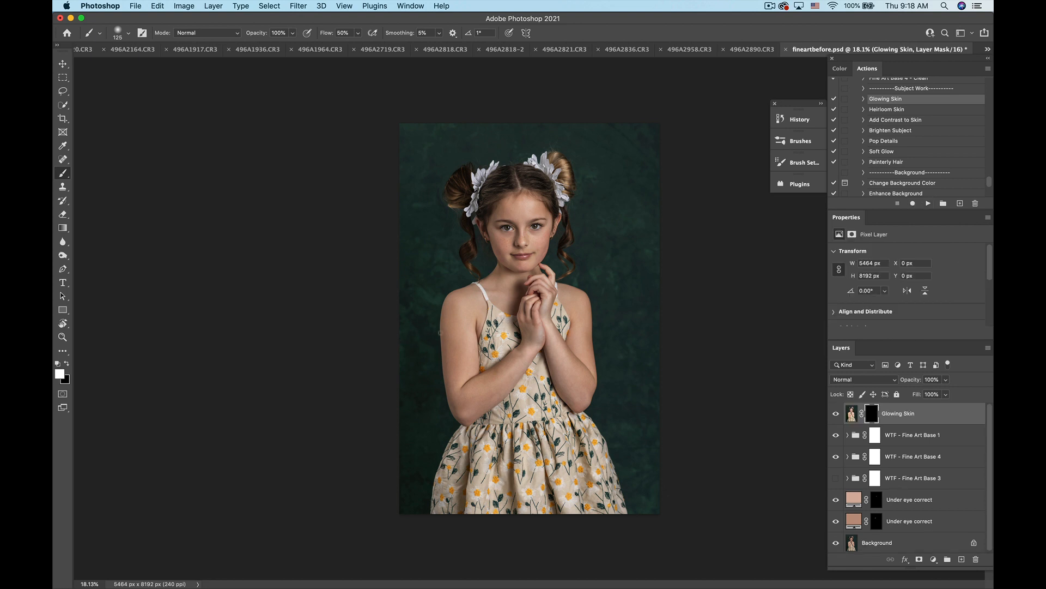
Step: Enlarge the brush to 400 px and paint white on the Glowing Skin mask over the girl's face, arms and hands
key(bracketright)
mouse_move(450, 340)
mouse_down()
mouse_move(472, 290)
mouse_move(470, 334)
mouse_move(449, 344)
mouse_move(460, 388)
mouse_move(469, 353)
mouse_move(463, 403)
mouse_move(477, 408)
mouse_move(518, 358)
mouse_move(505, 383)
mouse_move(516, 372)
mouse_move(472, 388)
mouse_move(540, 333)
mouse_move(539, 312)
mouse_move(505, 279)
mouse_move(504, 292)
mouse_move(495, 288)
mouse_move(509, 279)
mouse_move(570, 294)
mouse_move(588, 321)
mouse_move(578, 399)
mouse_move(546, 337)
mouse_move(571, 371)
mouse_move(577, 324)
mouse_move(567, 378)
mouse_move(555, 359)
mouse_move(573, 398)
mouse_move(543, 324)
mouse_move(541, 283)
mouse_move(503, 246)
mouse_move(527, 248)
mouse_move(523, 227)
mouse_move(510, 212)
mouse_move(499, 235)
mouse_move(535, 207)
mouse_move(551, 223)
mouse_move(536, 250)
mouse_move(528, 222)
mouse_move(516, 260)
mouse_up()
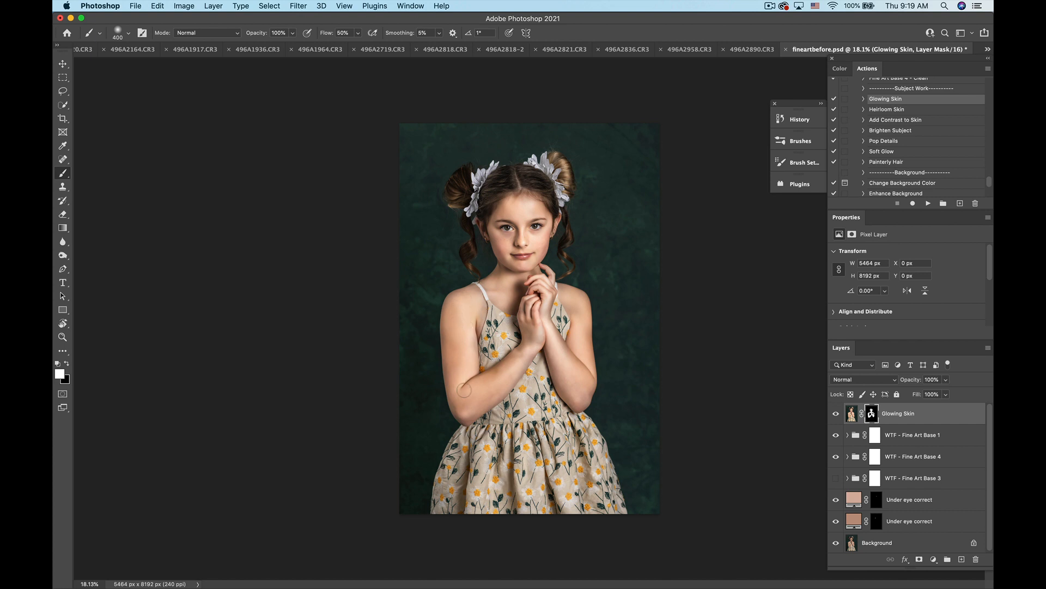
Step: Check the painted areas of the Glowing Skin mask with the red mask overlay shown over the portrait
key(x)
key(backslash)
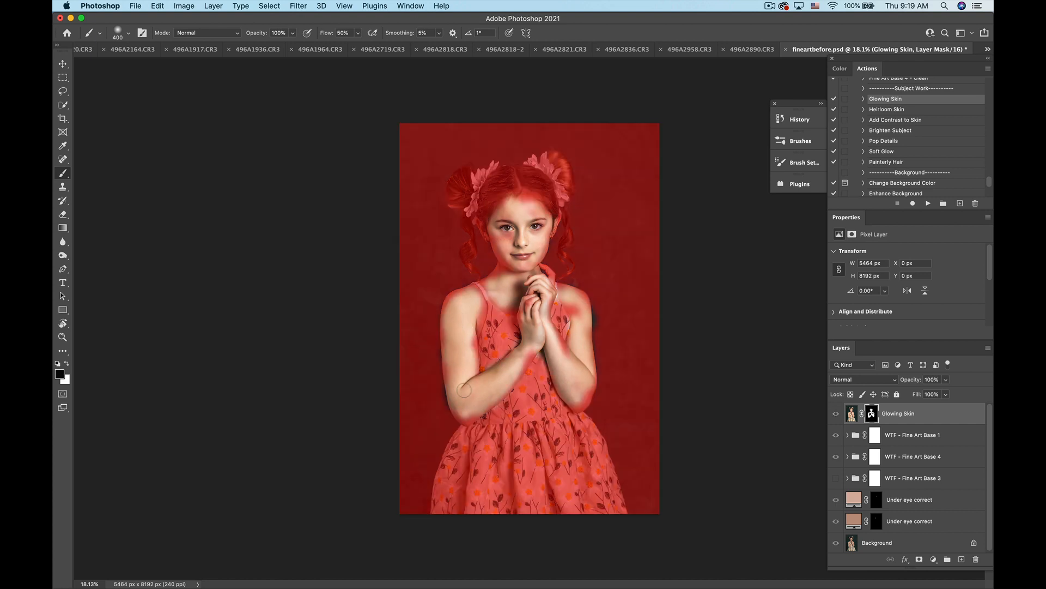
key(backslash)
key(x)
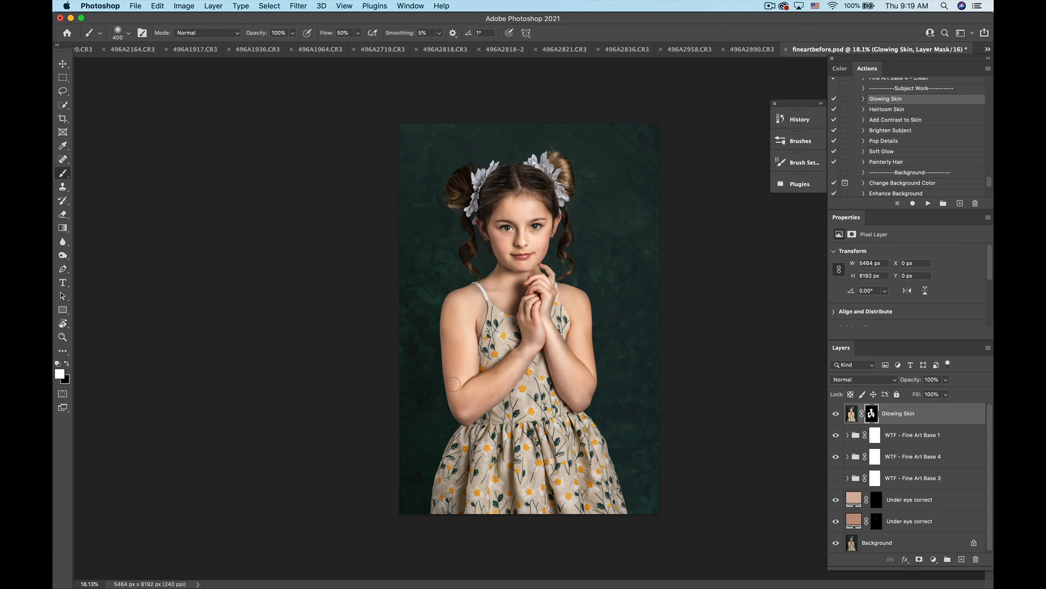
Step: Lower the Glowing Skin layer's opacity to 22% and compare the portrait with the layer hidden and shown
click(947, 379)
drag(948, 393, 909, 395)
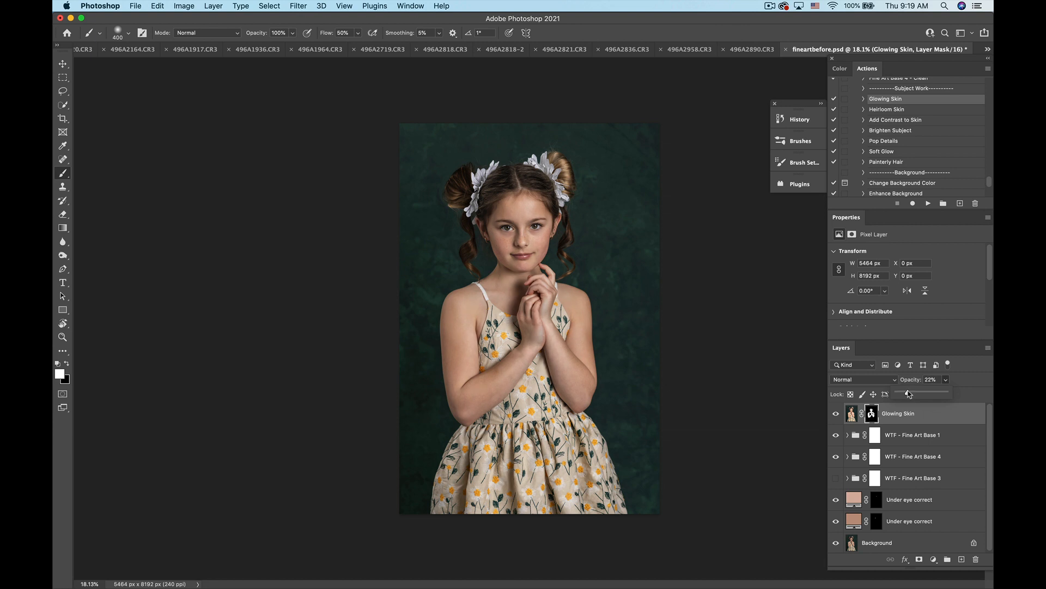
click(835, 414)
click(835, 414)
click(835, 415)
click(835, 416)
click(835, 415)
click(835, 415)
Step: Set the Glowing Skin layer's opacity to 9% and compare the skin with the layer hidden and shown
click(947, 379)
drag(947, 393, 939, 393)
click(834, 416)
click(835, 415)
click(835, 415)
click(835, 415)
click(834, 416)
click(835, 415)
click(834, 416)
click(835, 415)
click(835, 415)
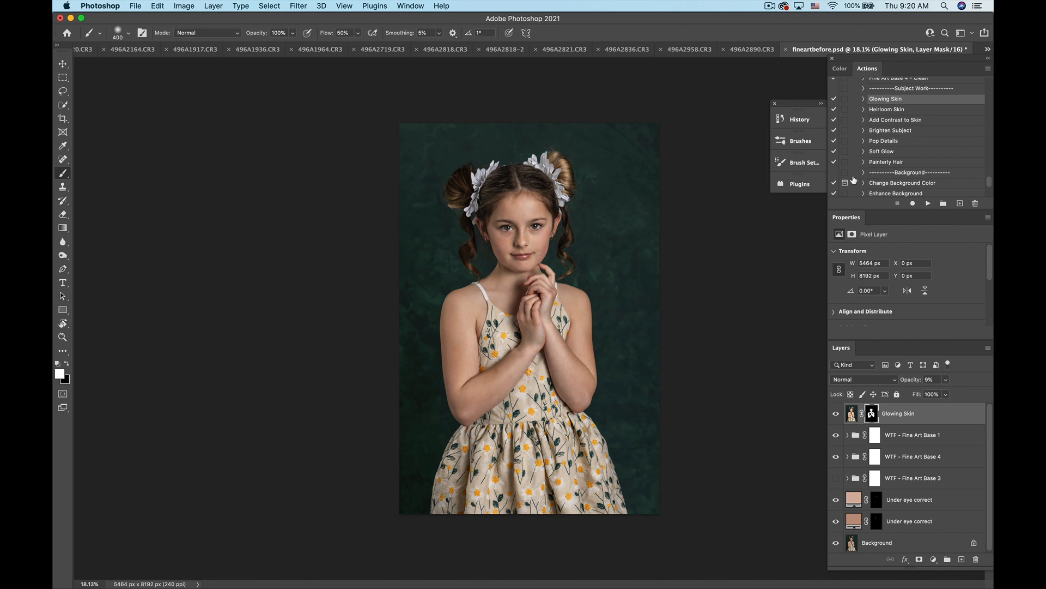
Step: Run the Heirloom Skin action and paint white over the girl's lower face on its mask with a 175 px brush
click(886, 110)
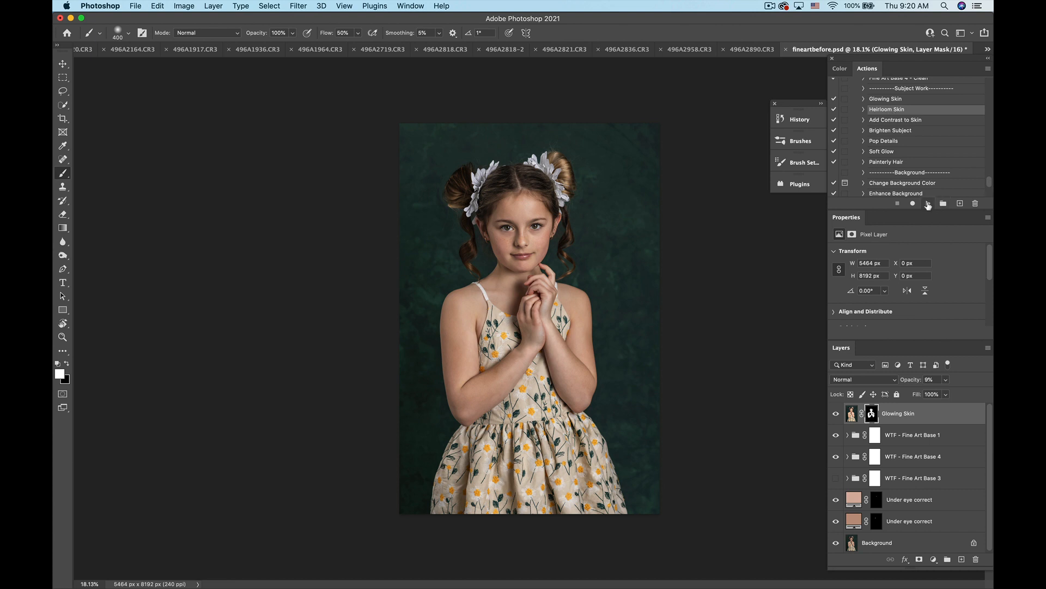
click(928, 204)
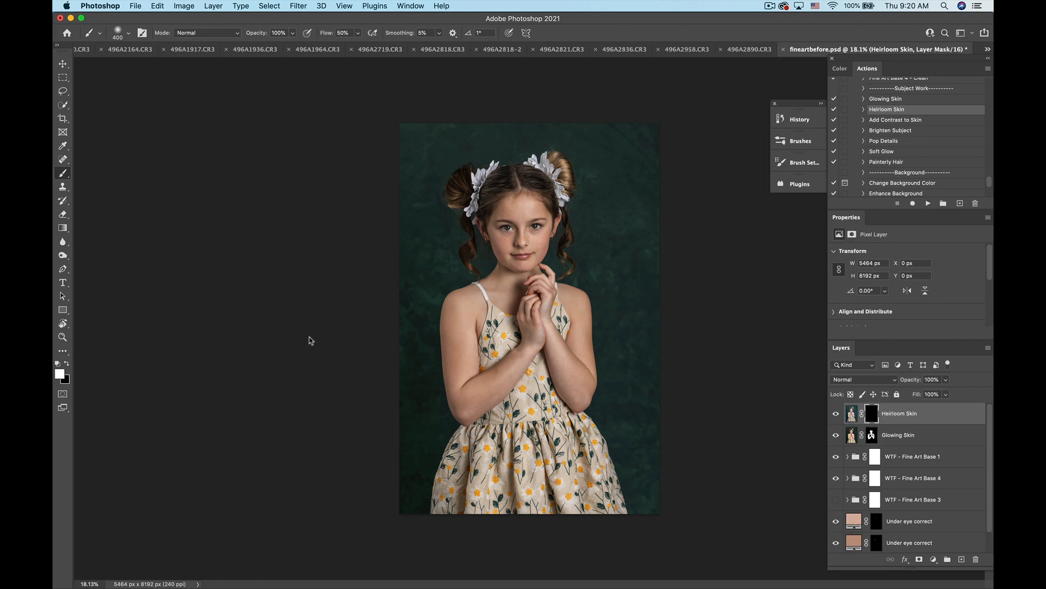
scroll(466, 278, up, 5)
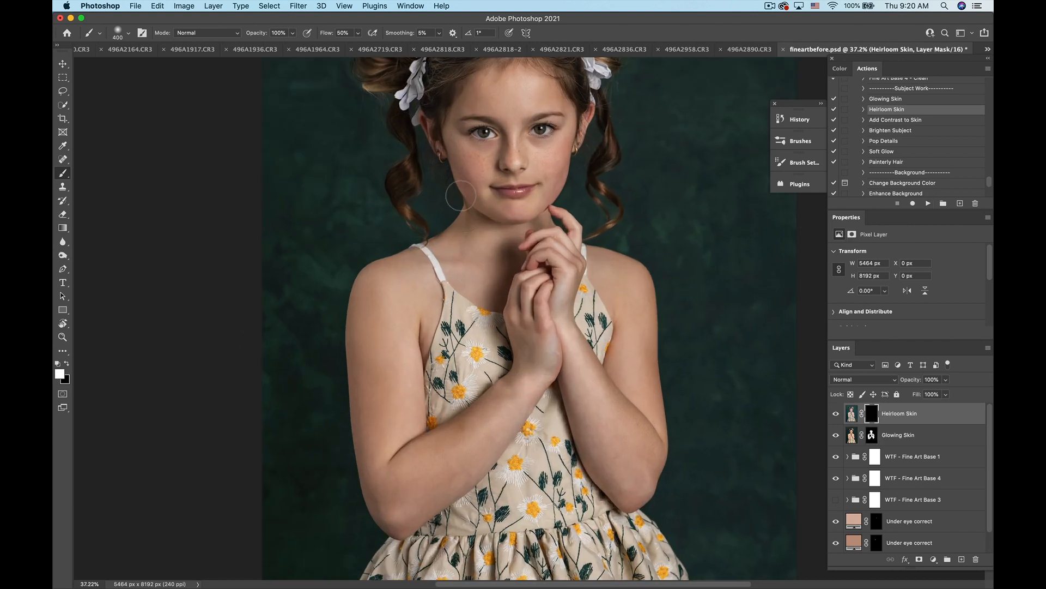
key(bracketleft)
key(bracketleft)
key(bracketleft)
key(bracketleft)
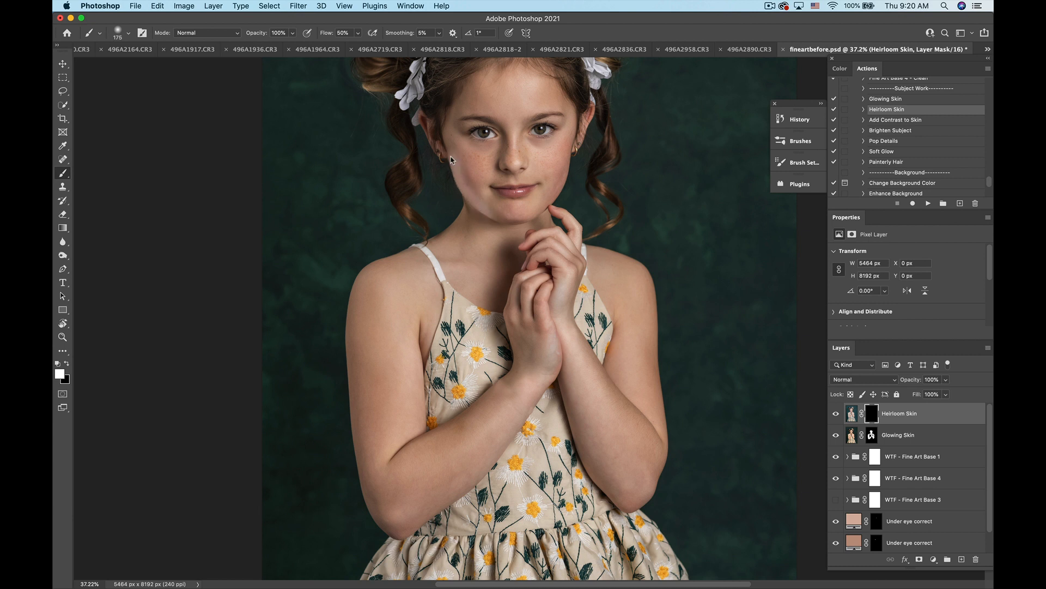
mouse_move(484, 208)
mouse_down()
mouse_move(523, 212)
mouse_move(490, 207)
mouse_move(510, 206)
mouse_up()
Step: Reduce the Heirloom Skin layer's opacity to 13% and check the effect on the face by toggling the layer
click(946, 380)
drag(948, 393, 903, 397)
click(835, 414)
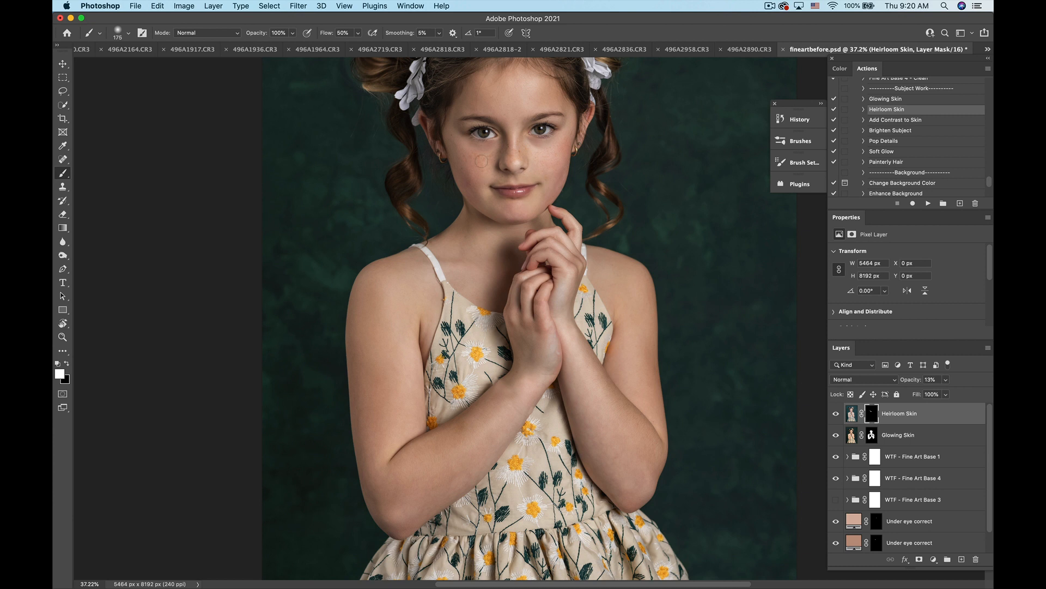
Step: Enlarge the brush to 300 px and paint white on the Heirloom Skin mask over the girl's hands and forearm
key(bracketright)
key(bracketright)
key(bracketright)
mouse_move(559, 290)
mouse_down()
mouse_move(569, 303)
mouse_move(482, 424)
mouse_move(431, 479)
mouse_move(430, 470)
mouse_up()
Step: Set the Heirloom Skin layer's opacity to 37%, compare the whole portrait with and without it, and leave the layer hidden
click(946, 379)
drag(943, 394, 956, 393)
key(super+0)
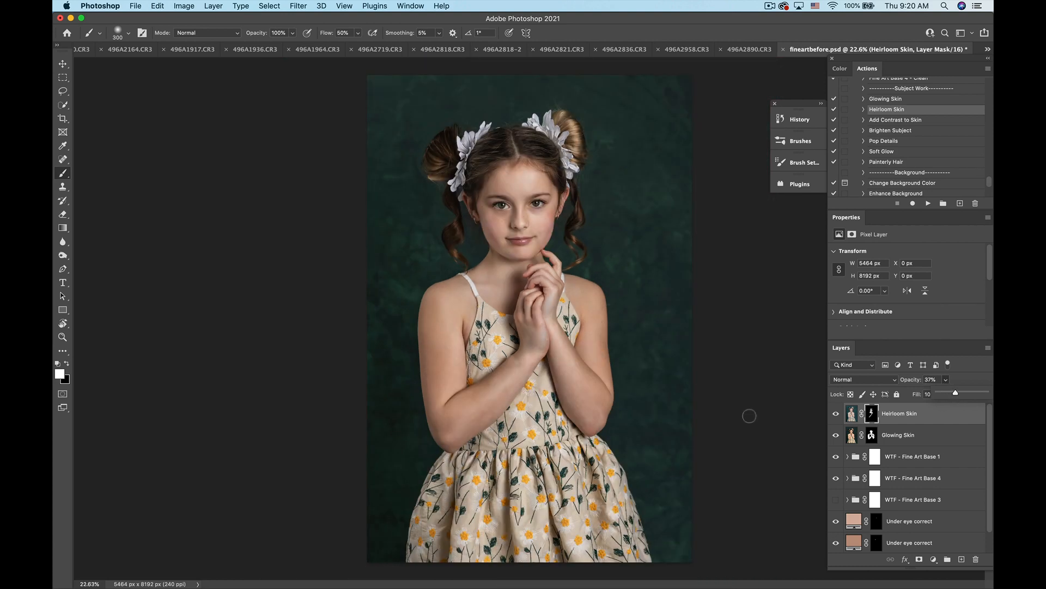
click(836, 413)
click(836, 413)
click(836, 414)
click(836, 413)
click(836, 413)
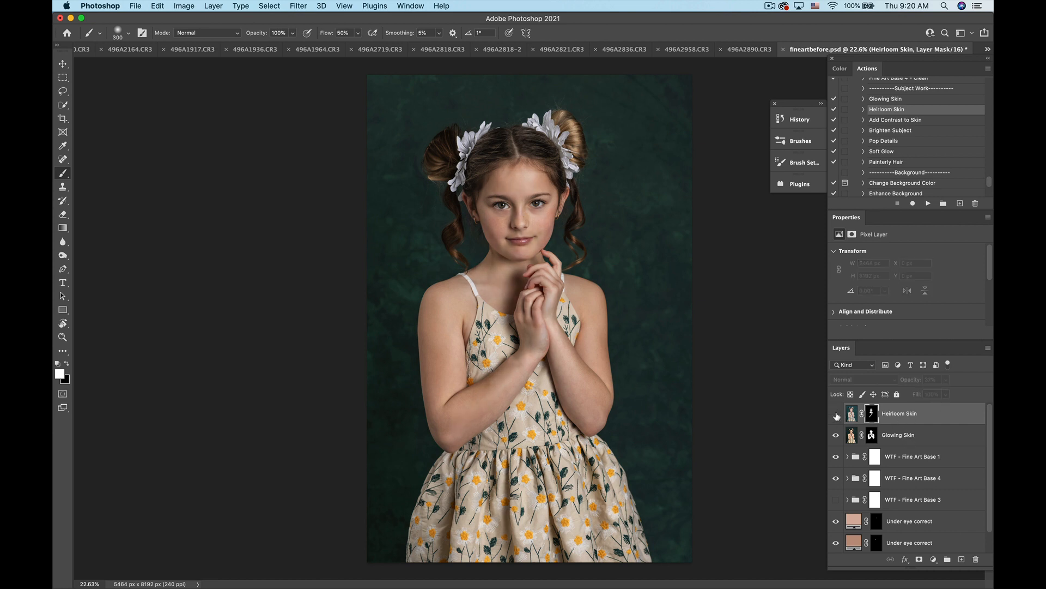
Step: Run the Add Contrast to Skin action and compare the girl's face with the Skin contrast layer hidden and shown
click(905, 121)
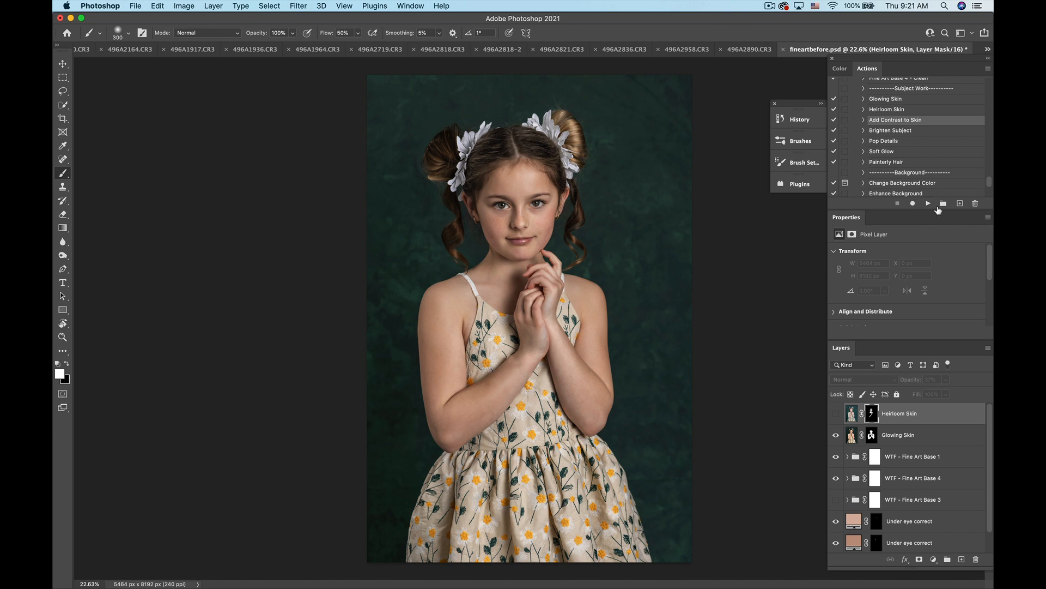
click(929, 204)
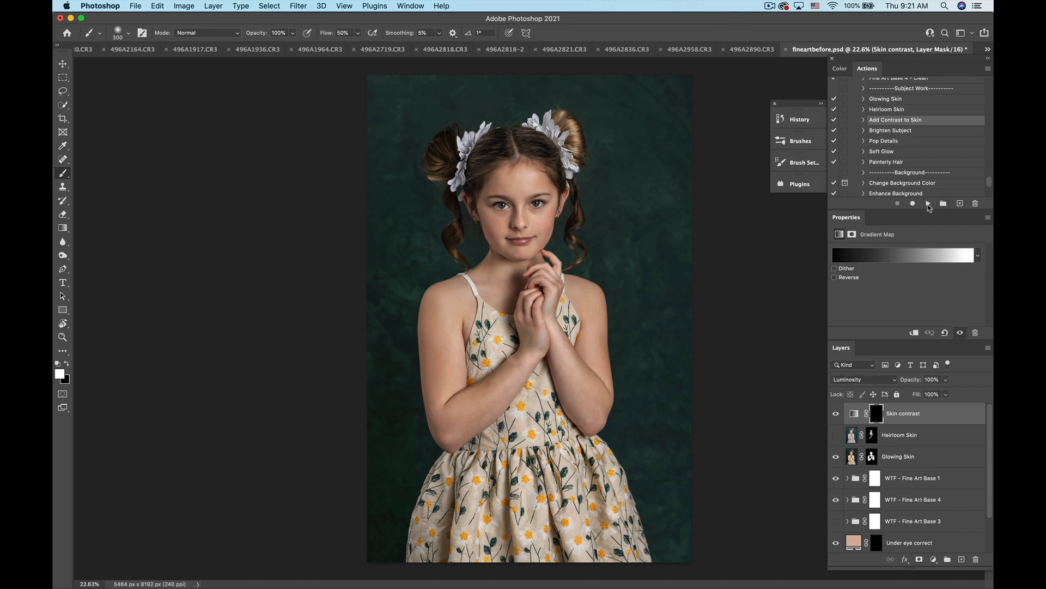
click(836, 413)
scroll(685, 334, up, 3)
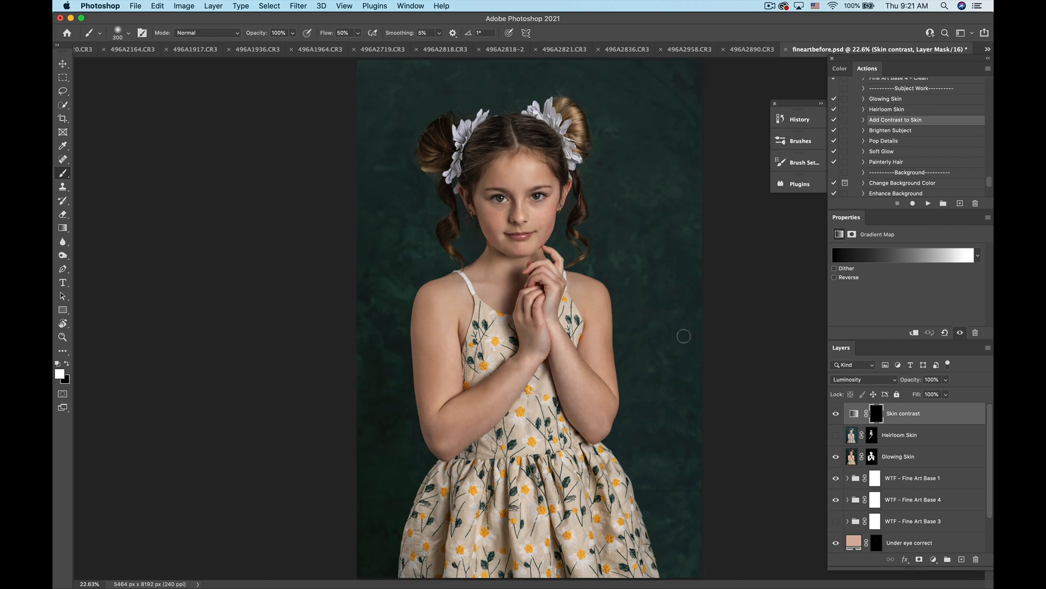
scroll(683, 335, up, 2)
scroll(678, 334, up, 3)
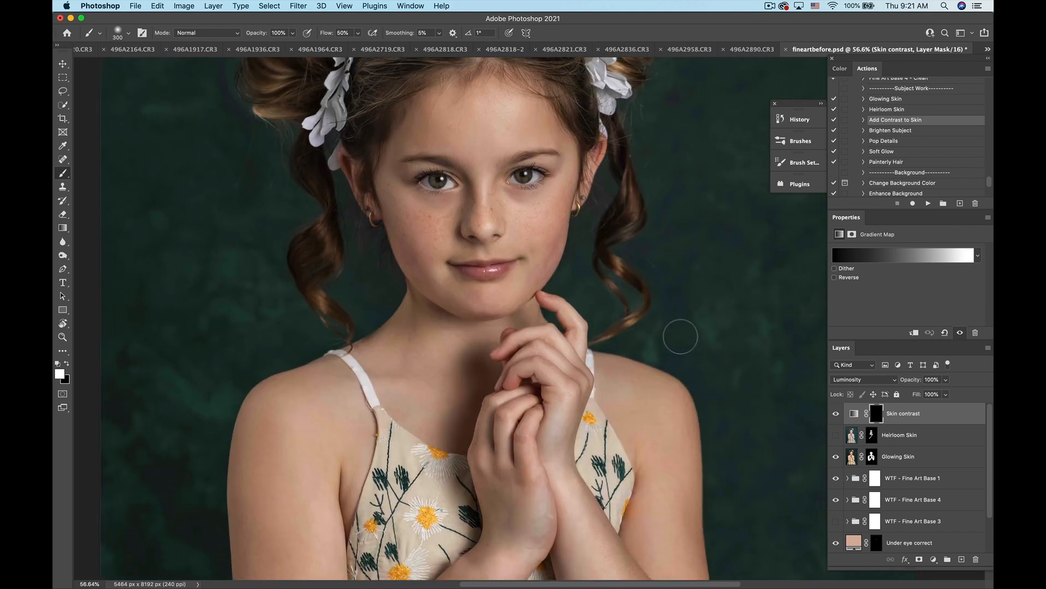
click(836, 414)
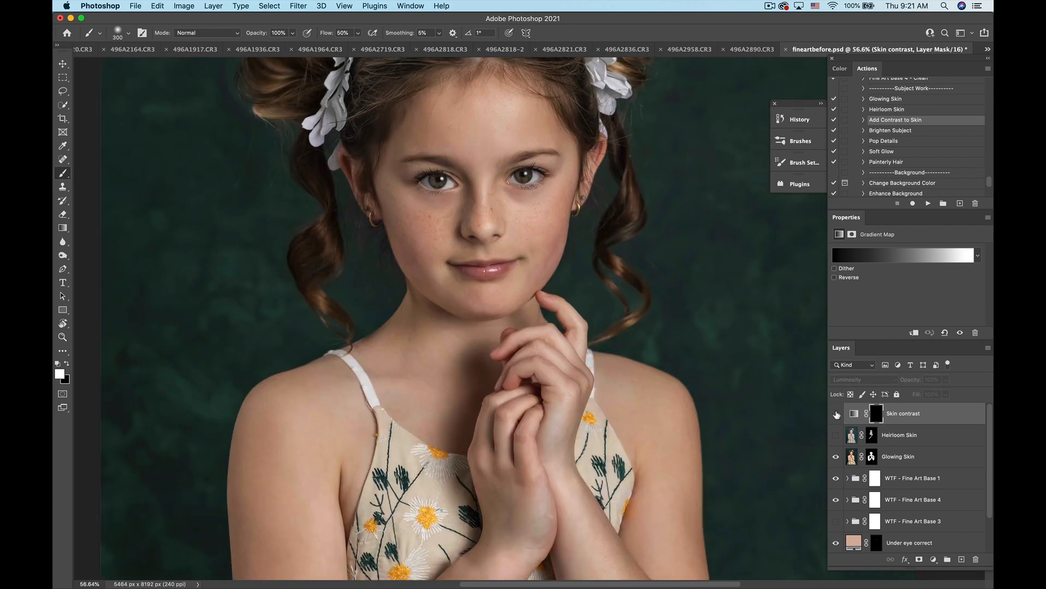
click(836, 414)
click(837, 414)
click(837, 414)
click(836, 415)
click(837, 414)
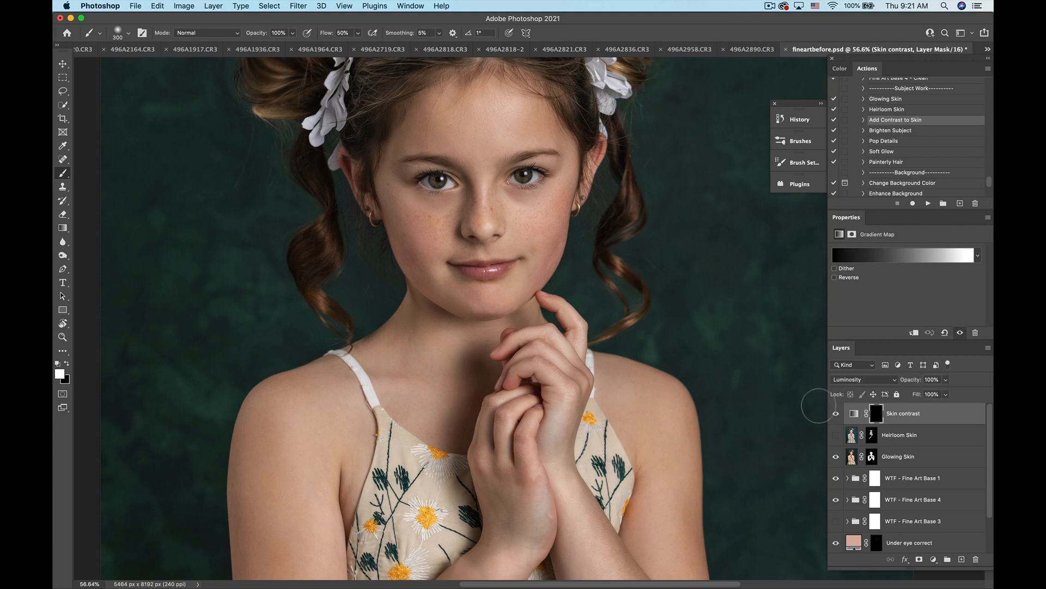
Step: Compare the wider portrait with and without the Skin contrast layer and leave that layer hidden
key(super+minus)
key(super+minus)
key(super+minus)
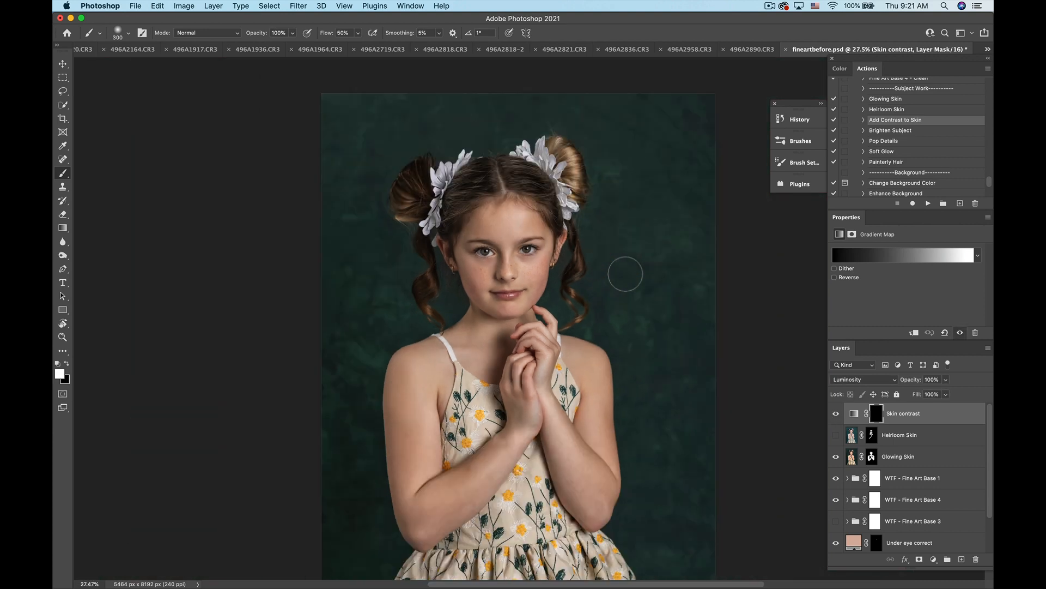
click(836, 415)
click(835, 414)
click(834, 415)
Step: Run the Brighten Subject action from the Subject Work section on the portrait
click(884, 133)
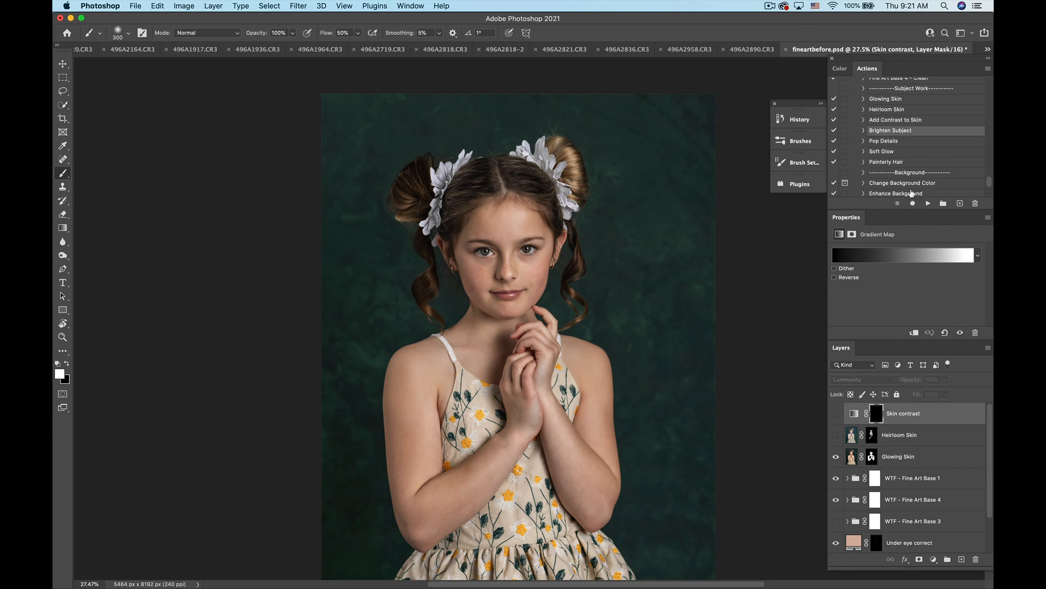
scroll(597, 206, down, 3)
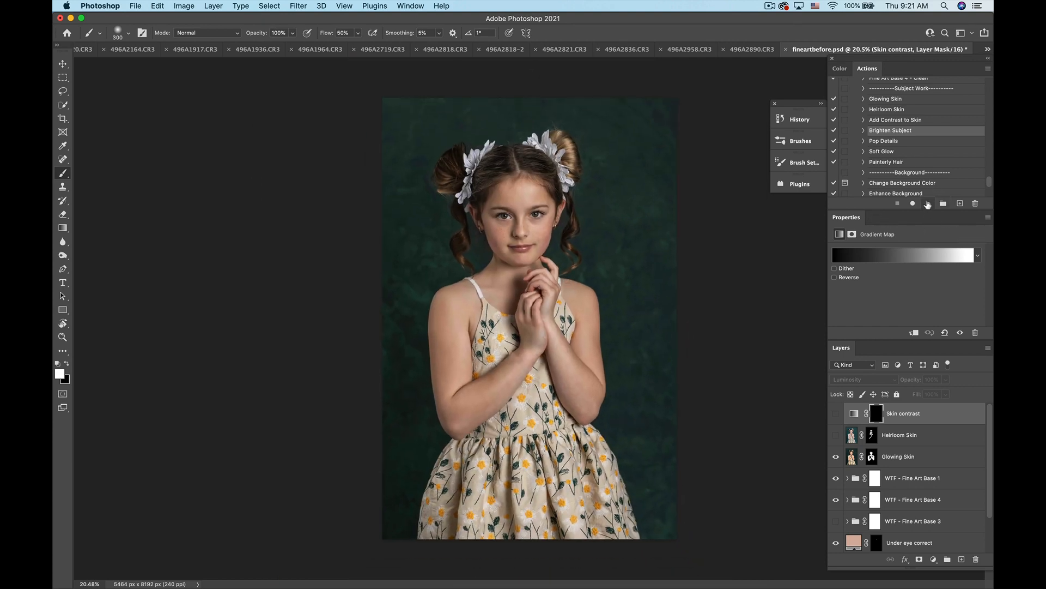
click(928, 204)
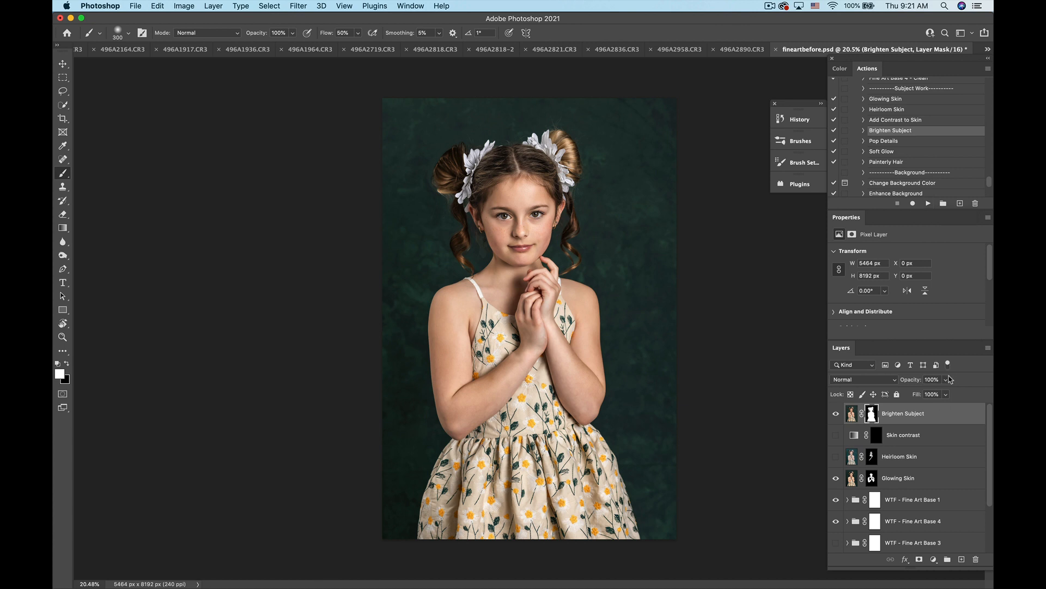
Step: Lower the Brighten Subject layer's opacity to 14% and check the portrait by toggling the layer
click(946, 394)
drag(945, 397, 914, 401)
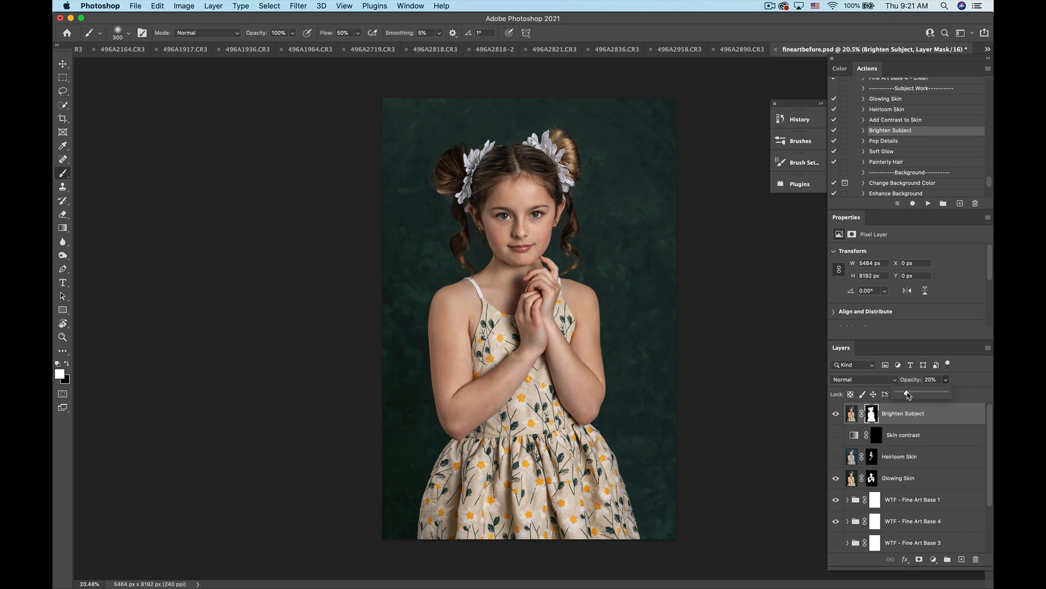
drag(907, 394, 906, 395)
click(836, 414)
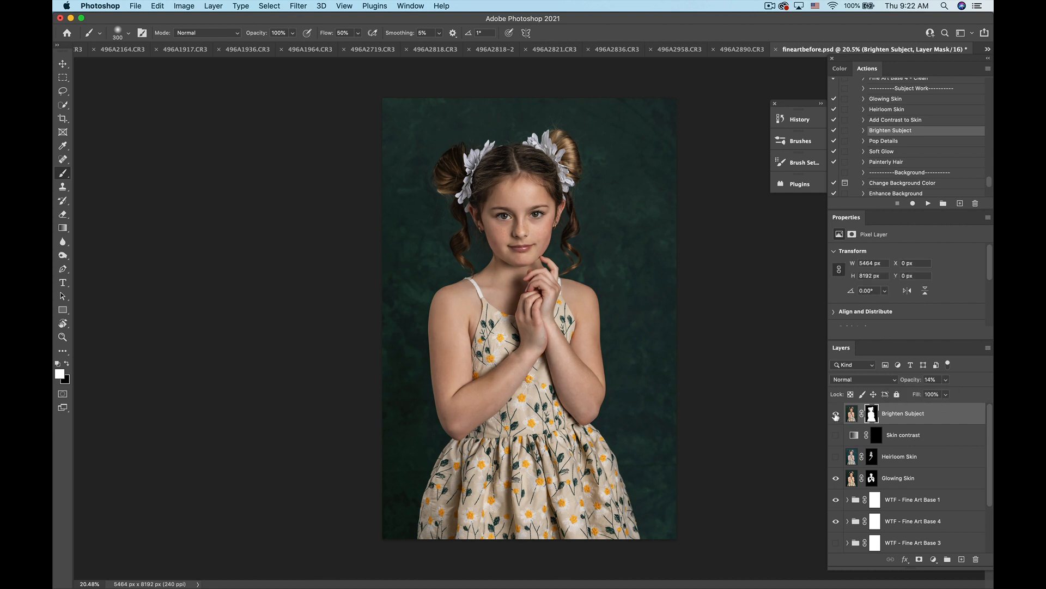
Step: Compare the Brighten Subject layer hidden and shown at 32% opacity, and settle its opacity at 18%
drag(947, 380, 954, 395)
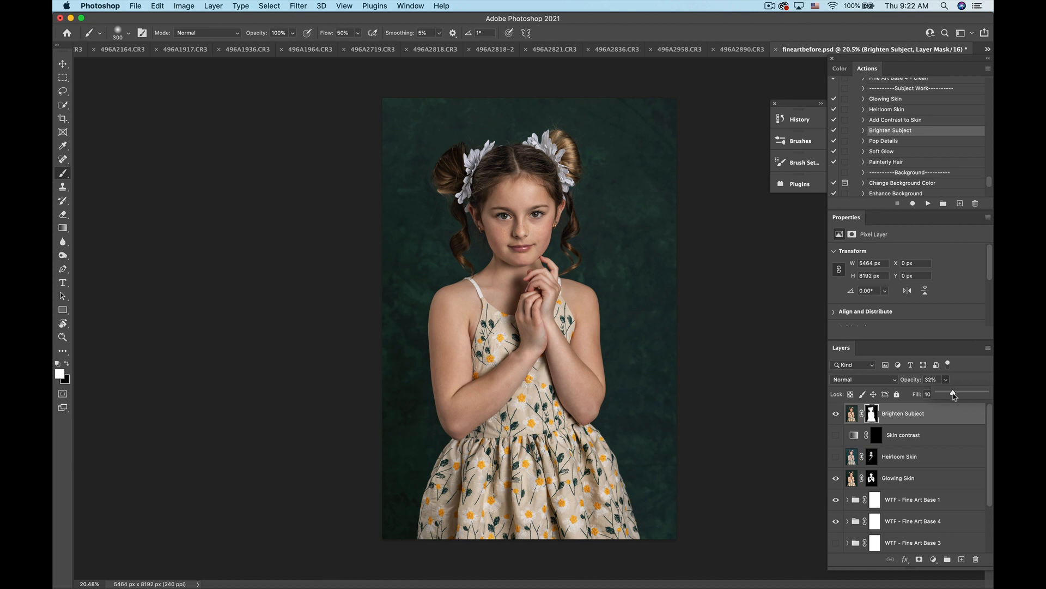
click(837, 415)
click(837, 414)
click(837, 415)
click(838, 415)
drag(947, 380, 944, 394)
drag(940, 396, 938, 397)
Step: Run the Pop Details action and go over the dress's flower embroidery on its mask with a 125 px brush
click(884, 141)
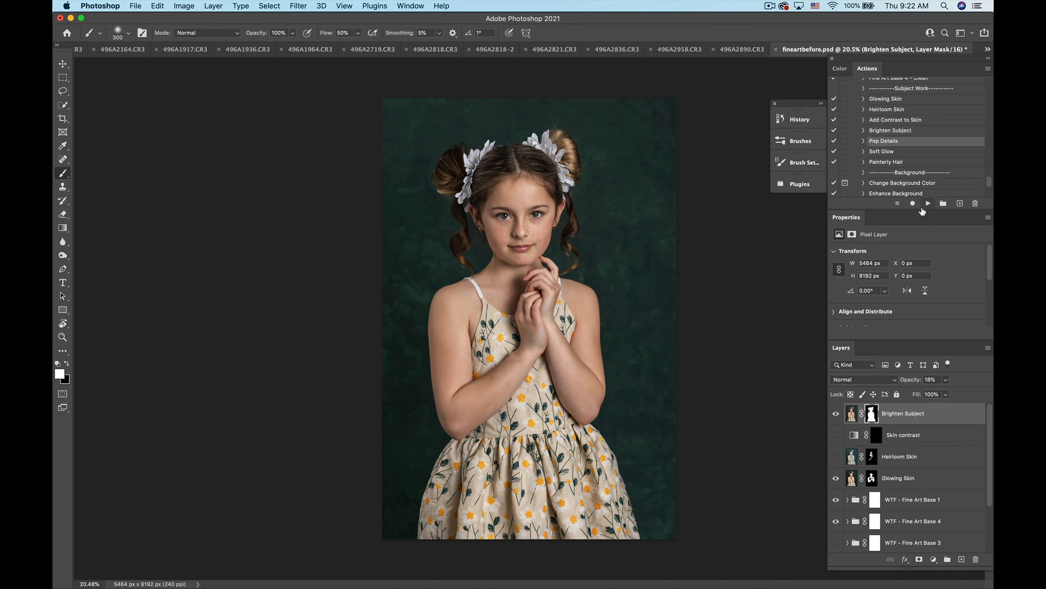
click(929, 204)
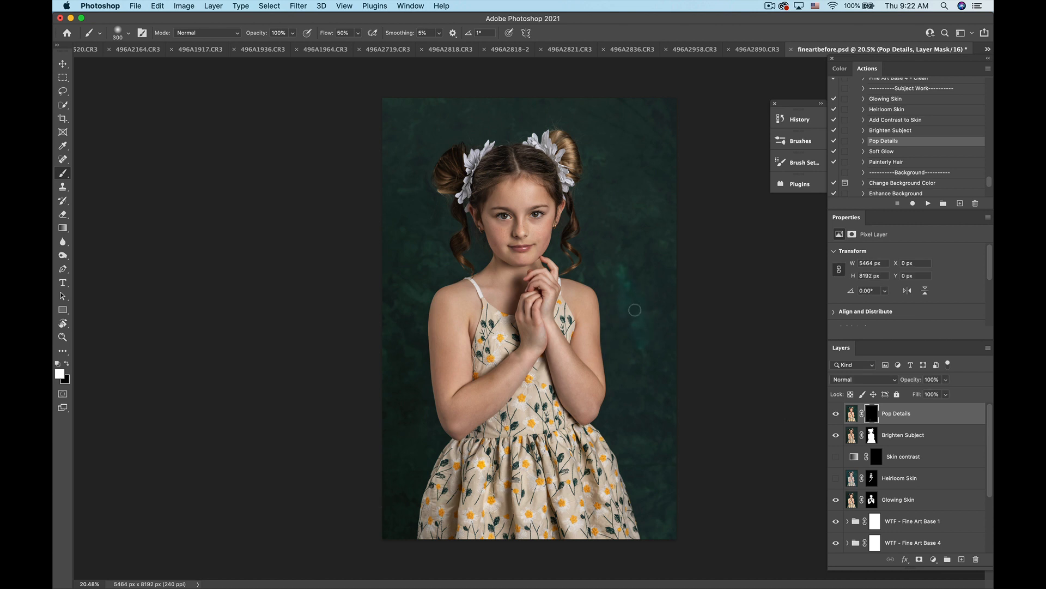
key(super+z)
key(bracketleft)
key(bracketleft)
key(bracketleft)
key(super+plus)
key(super+plus)
key(super+plus)
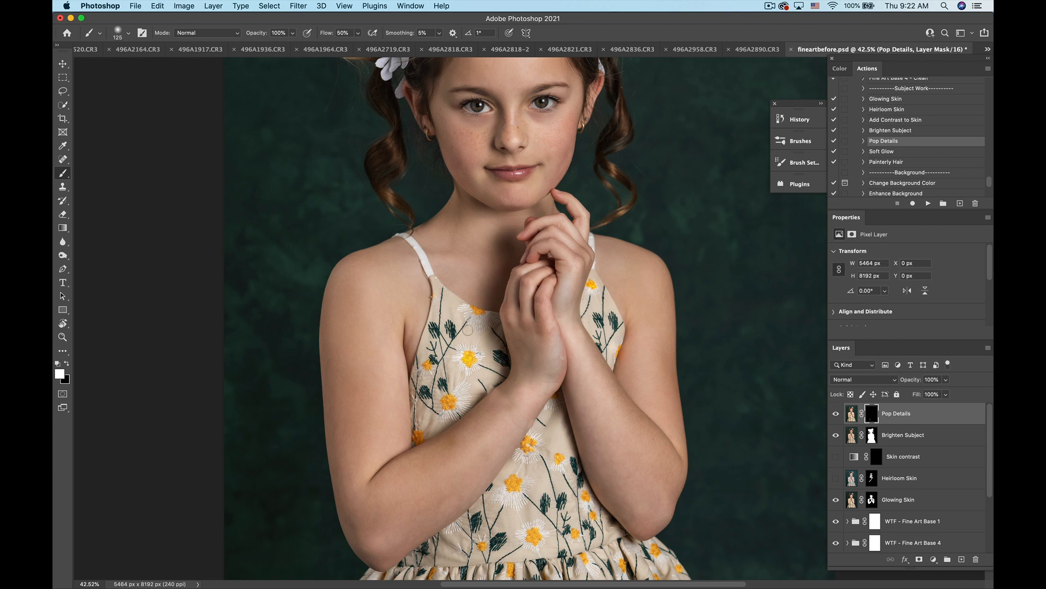
scroll(448, 402, down, 3)
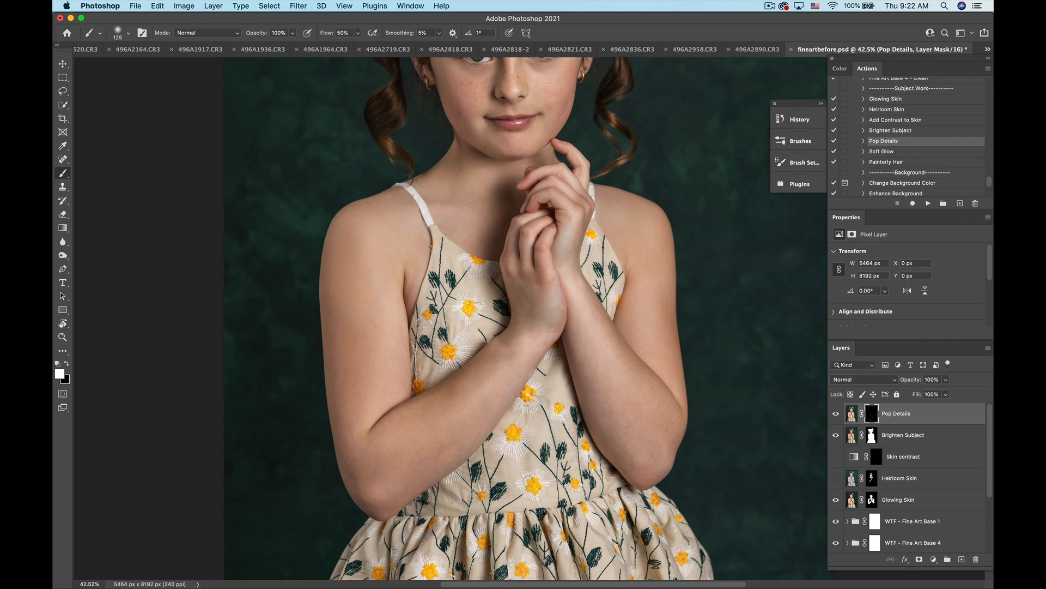
scroll(524, 482, down, 3)
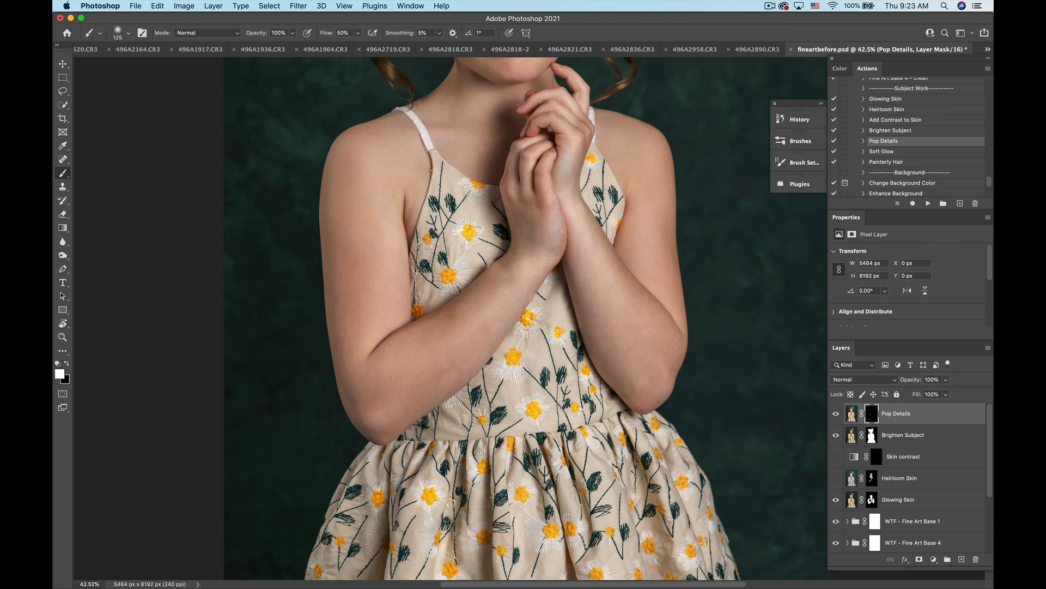
Step: Compare the whole portrait with the Pop Details layer hidden and shown, leaving the layer visible
key(super+0)
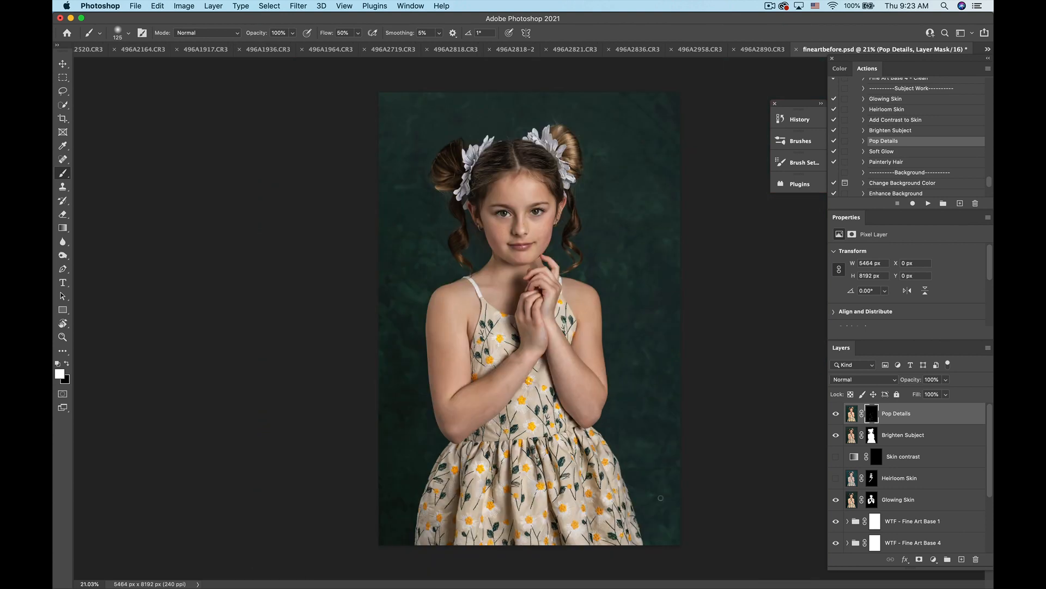
click(836, 415)
click(837, 414)
click(836, 414)
click(836, 414)
click(836, 414)
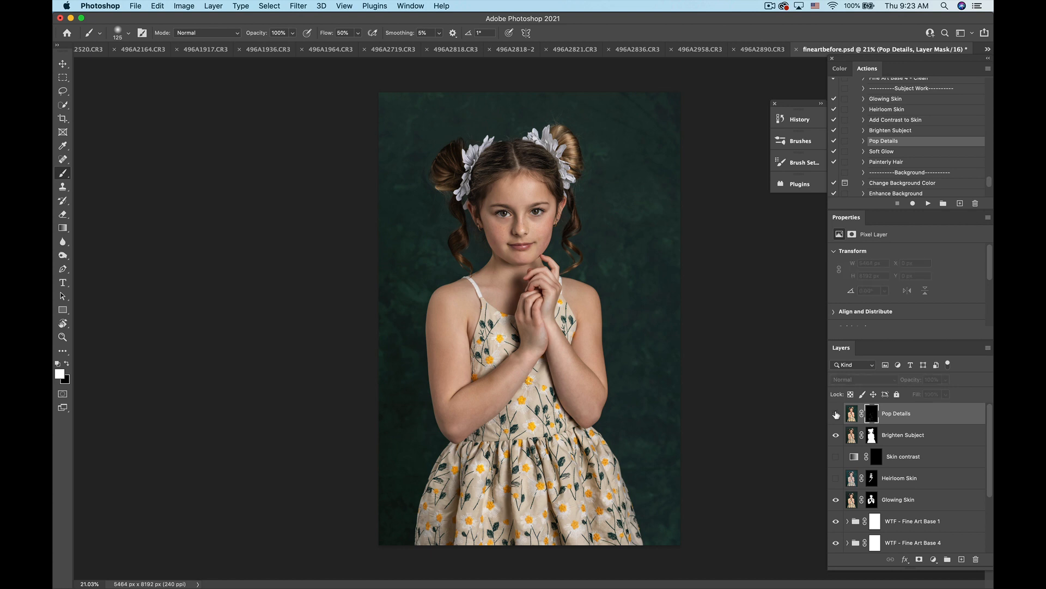
click(836, 414)
click(836, 413)
click(835, 413)
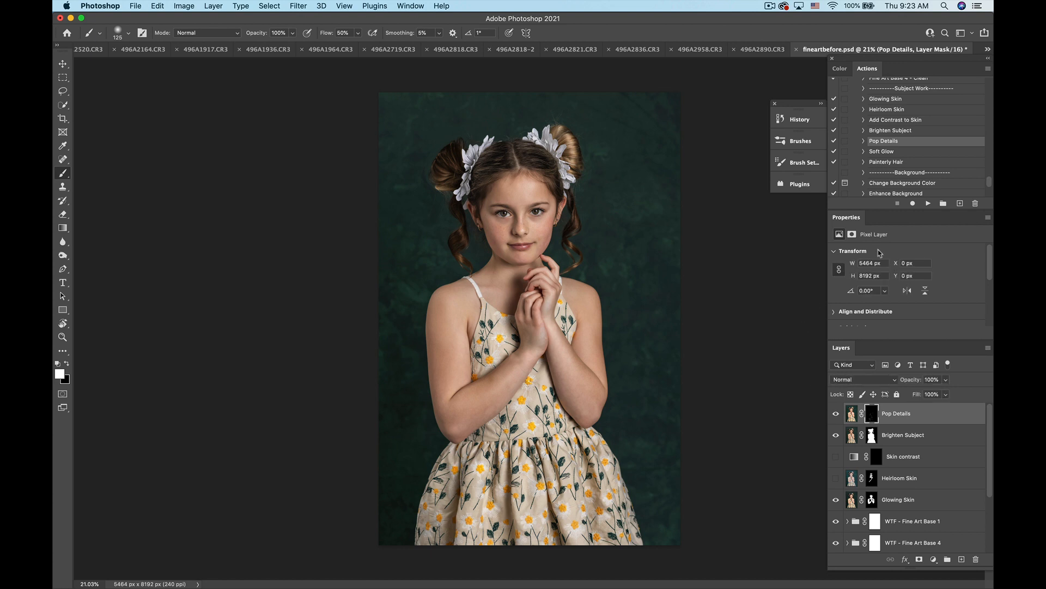
Step: Run the Soft Glow action from the Subject Work section on the portrait
click(833, 182)
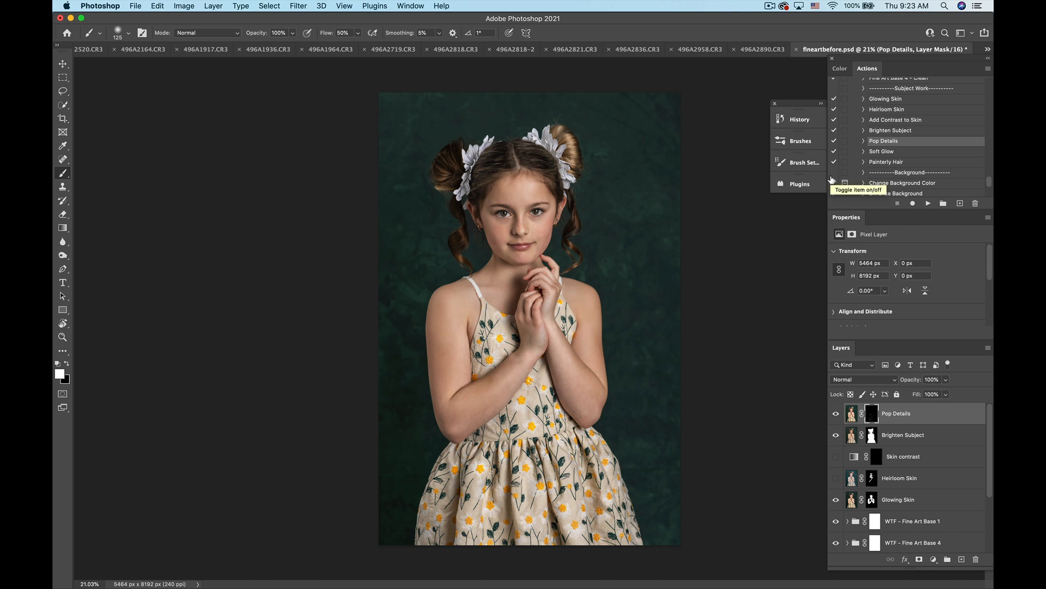
click(882, 152)
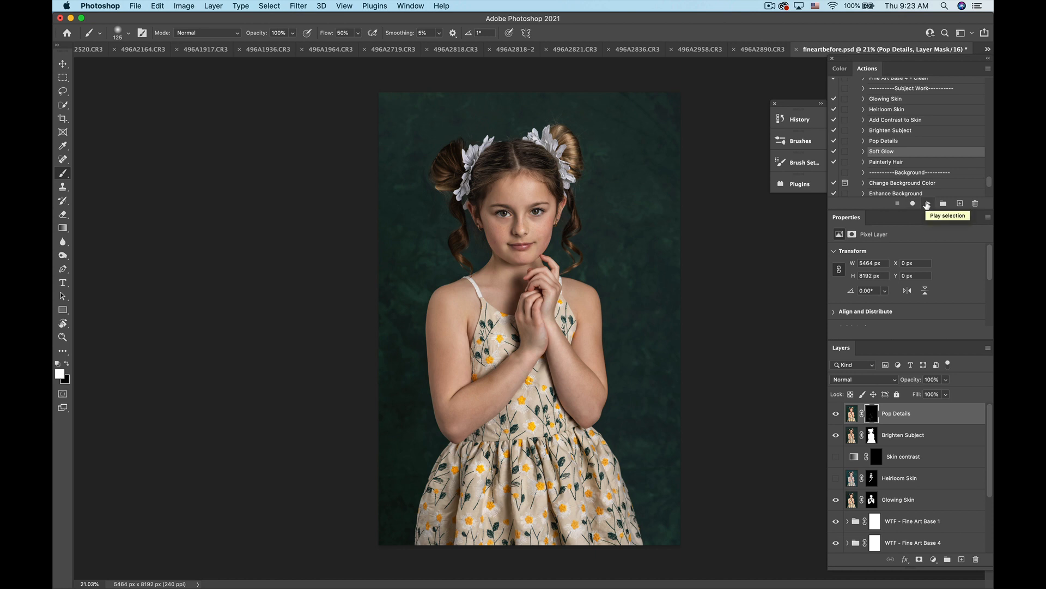
click(927, 205)
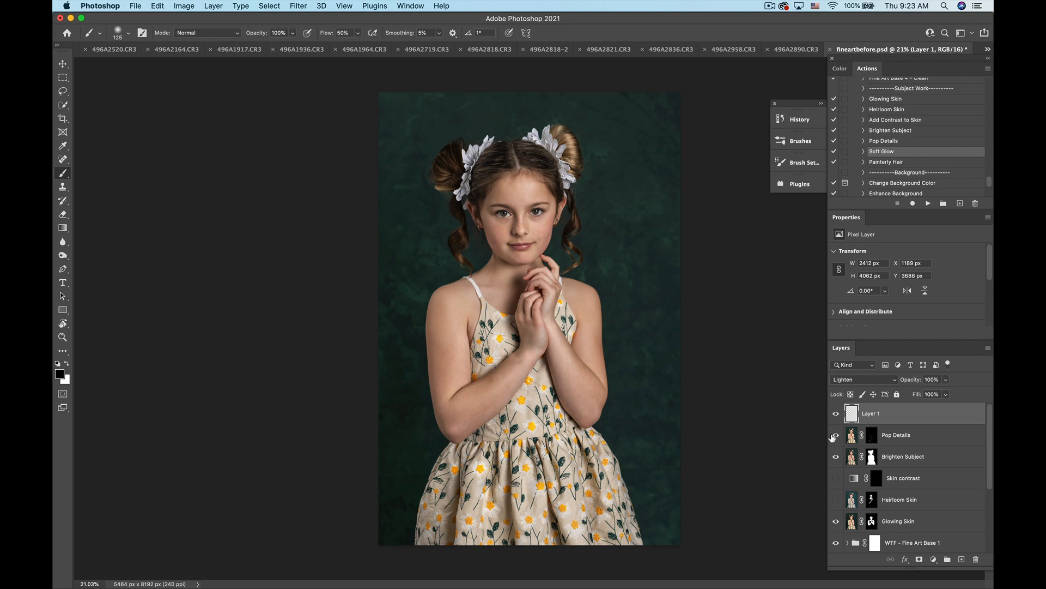
Step: Compare the portrait from the whole frame and closer up with the soft glow layer hidden and shown
click(836, 414)
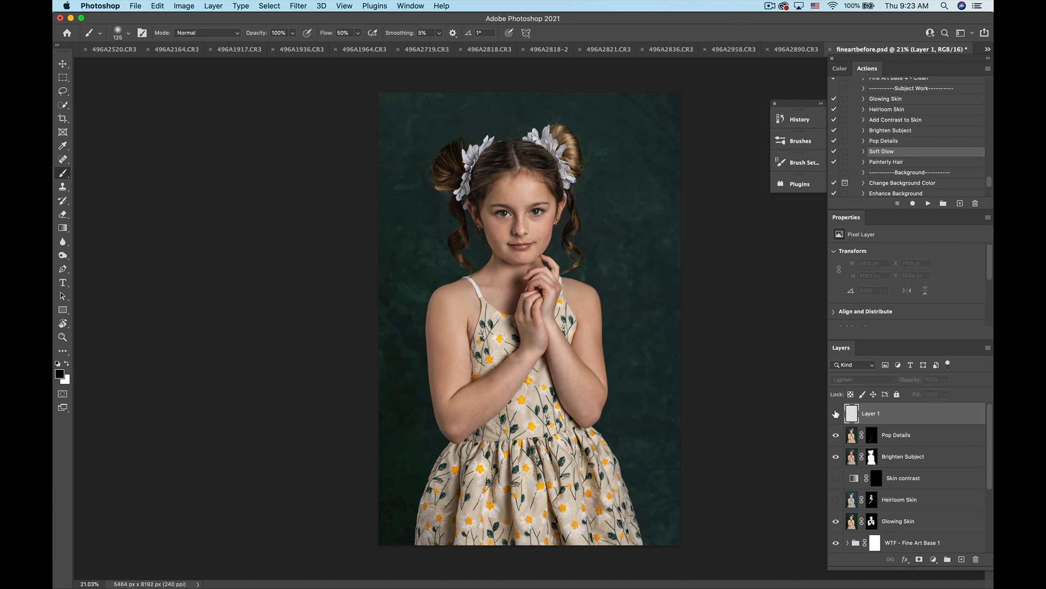
click(836, 414)
click(837, 414)
click(836, 414)
key(super+plus)
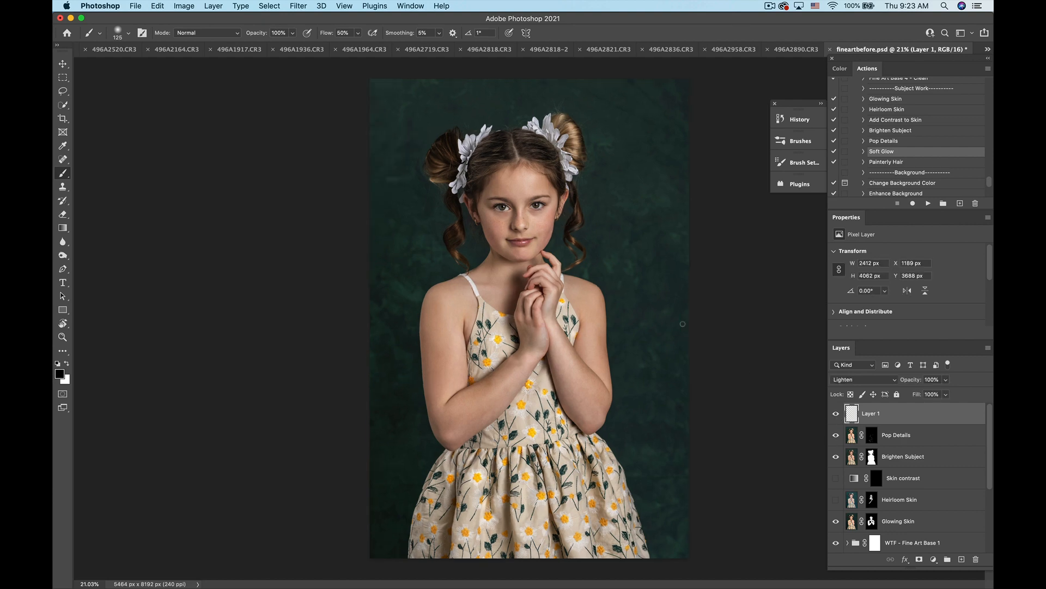
scroll(682, 324, up, 5)
scroll(683, 324, down, 10)
scroll(683, 323, up, 5)
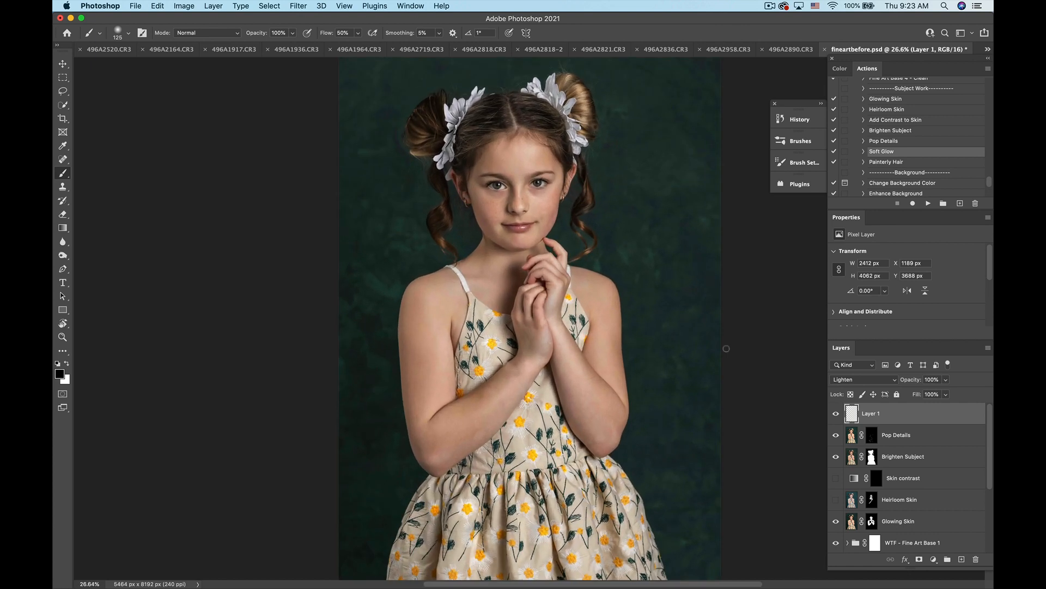
click(836, 415)
click(836, 415)
click(836, 415)
Step: Run the Painterly Hair action, and target its layer mask with a white brush enlarged to 150 px
scroll(898, 160, down, 2)
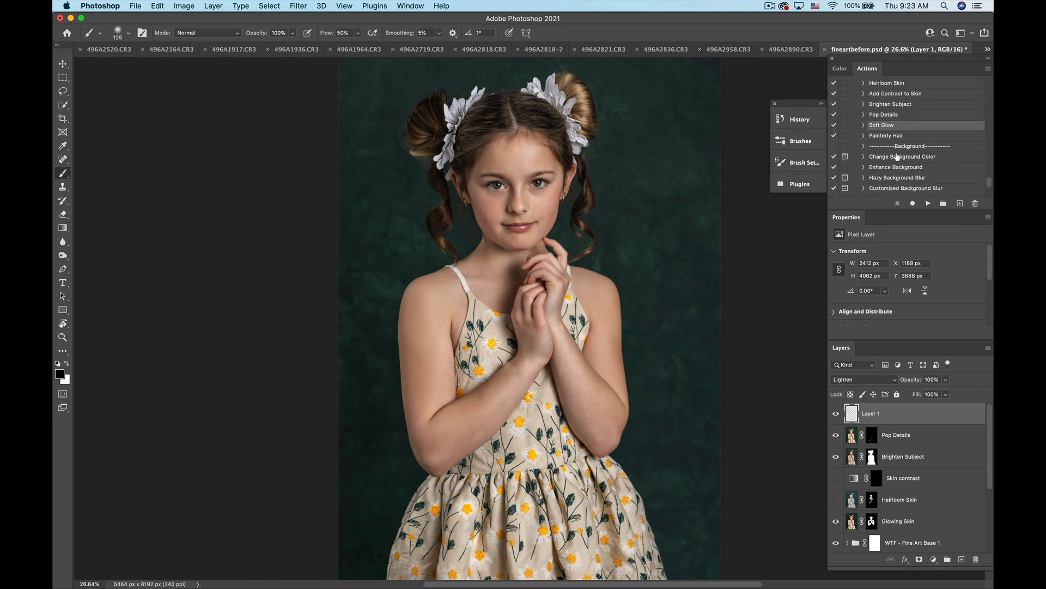
click(890, 135)
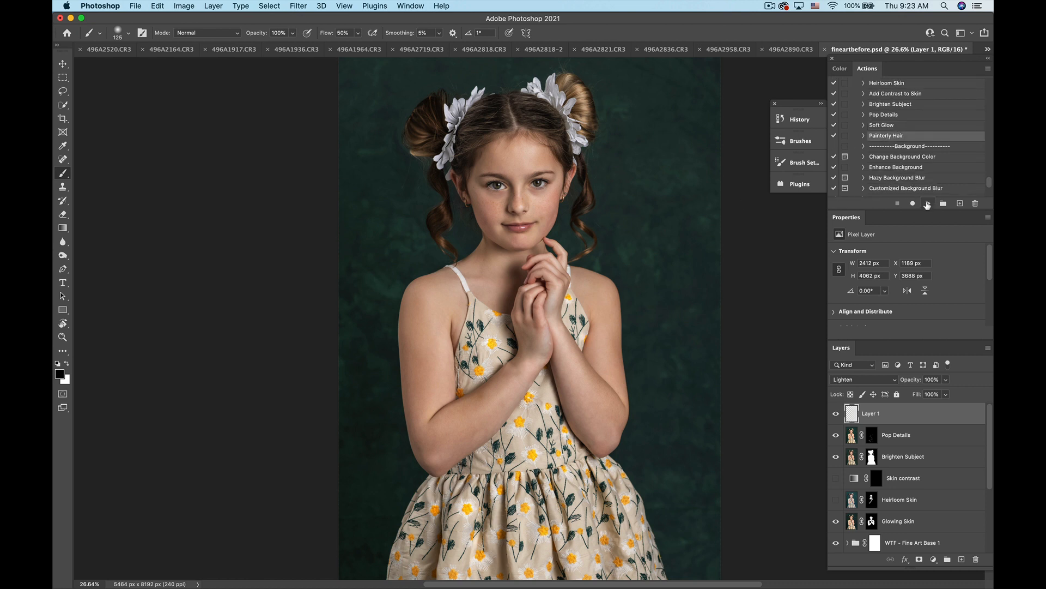
click(927, 204)
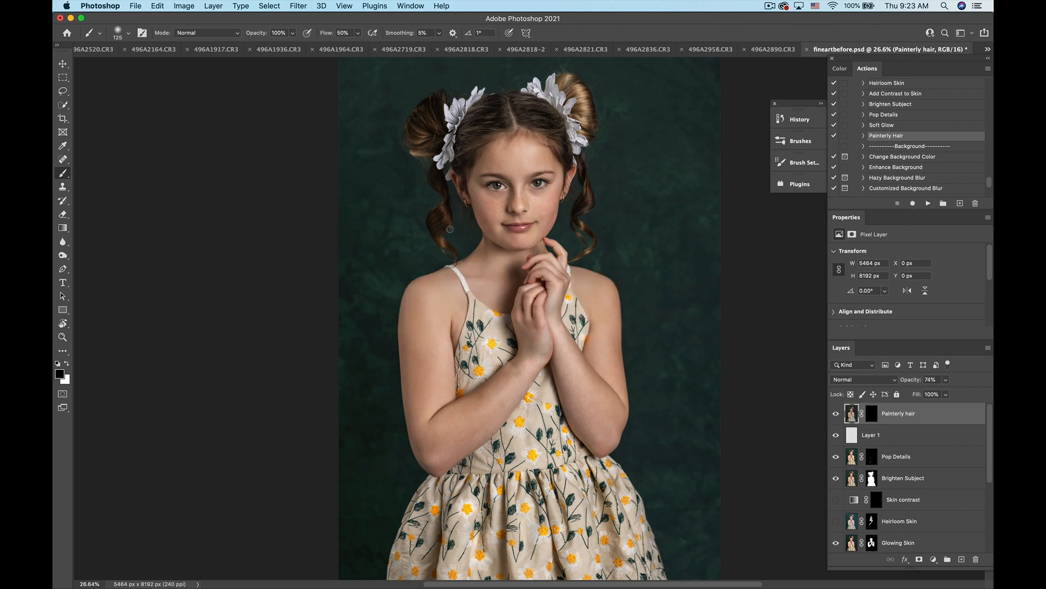
scroll(450, 229, up, 5)
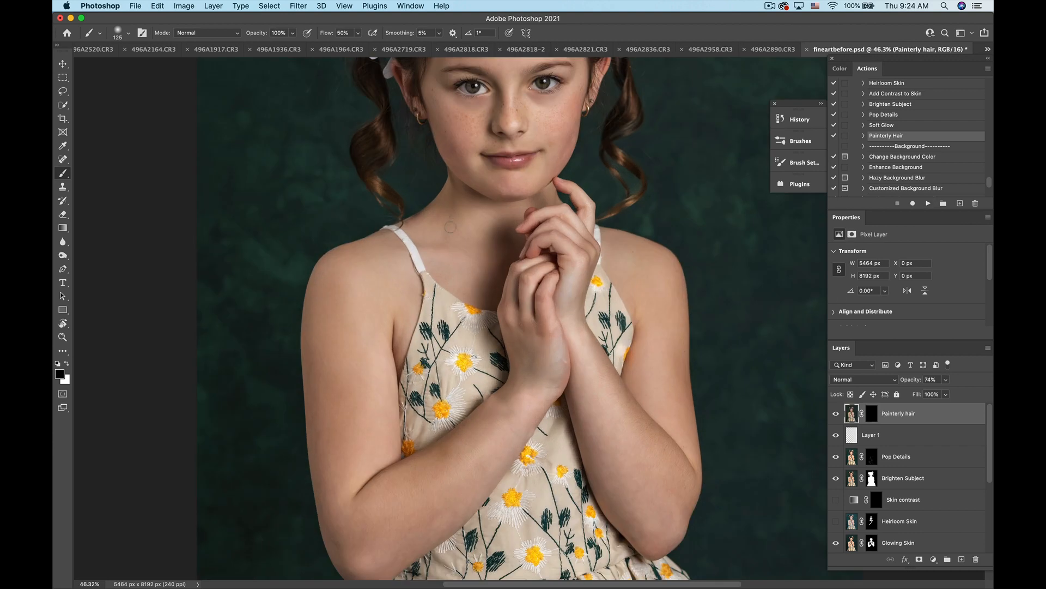
click(67, 364)
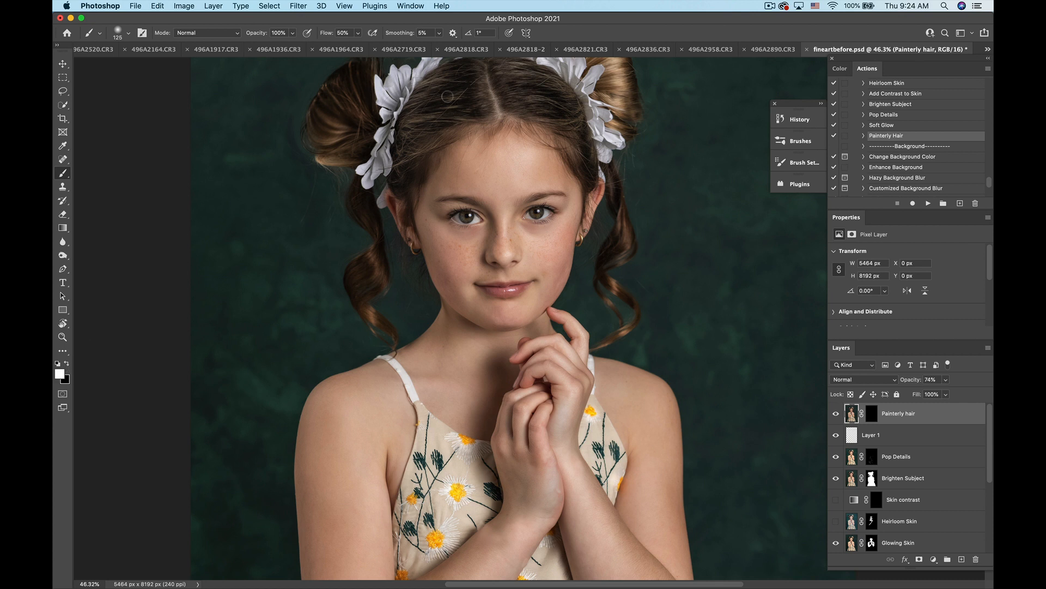
key(bracketright)
click(872, 417)
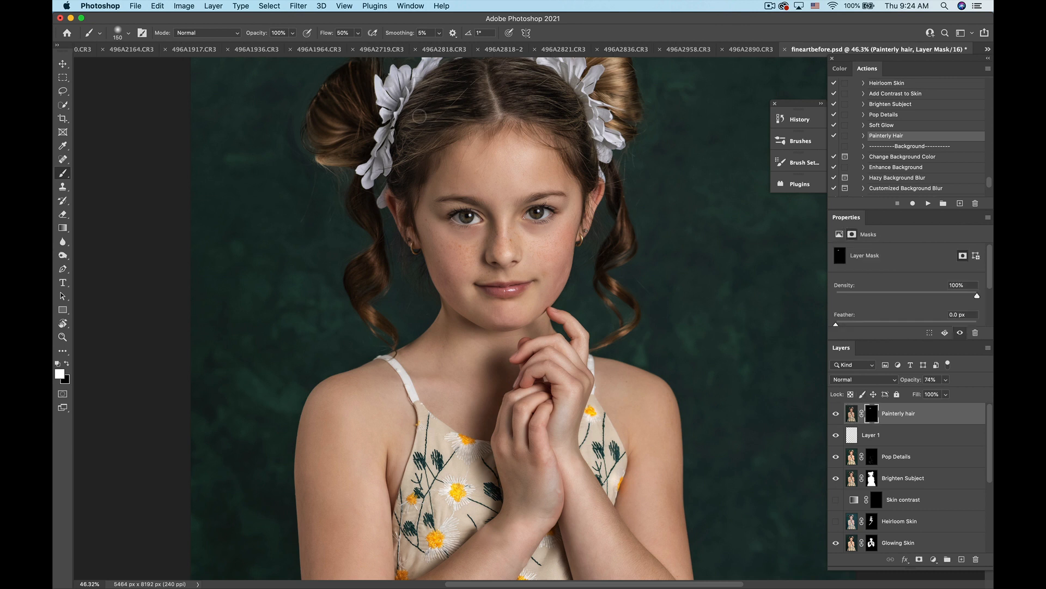
Step: Paint the painterly effect onto the girl's hair, curls and buns on the mask with a 300 px white brush
key(bracketright)
key(bracketright)
key(bracketright)
key(bracketright)
mouse_move(406, 137)
mouse_down()
mouse_move(356, 84)
mouse_move(323, 149)
mouse_move(352, 162)
mouse_move(376, 254)
mouse_move(360, 303)
mouse_move(380, 326)
mouse_up()
mouse_move(609, 320)
mouse_down()
mouse_move(628, 318)
mouse_move(609, 273)
mouse_move(613, 192)
mouse_up()
scroll(613, 192, up, 2)
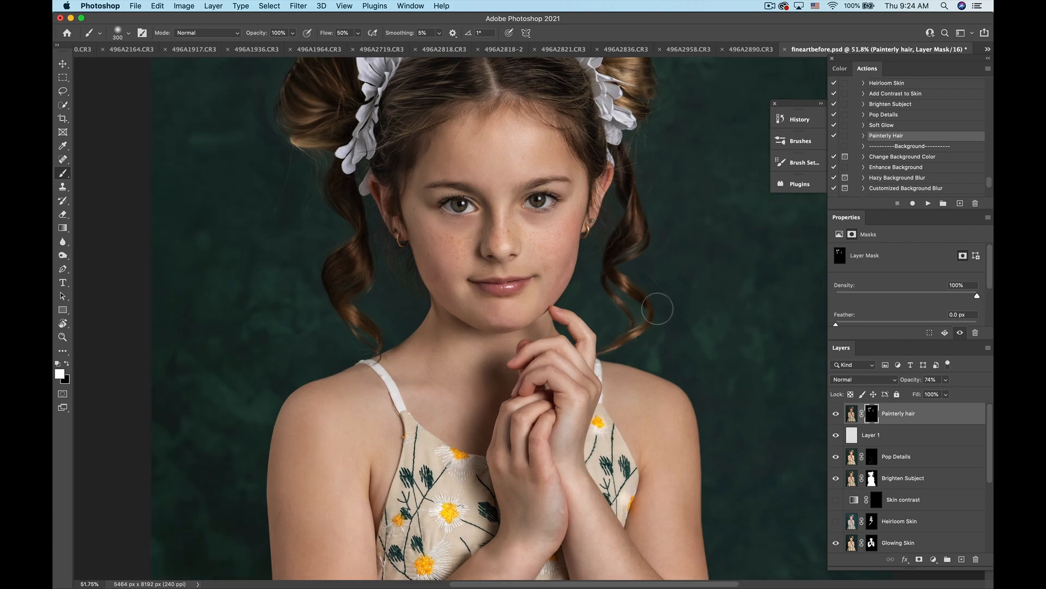
scroll(632, 328, up, 5)
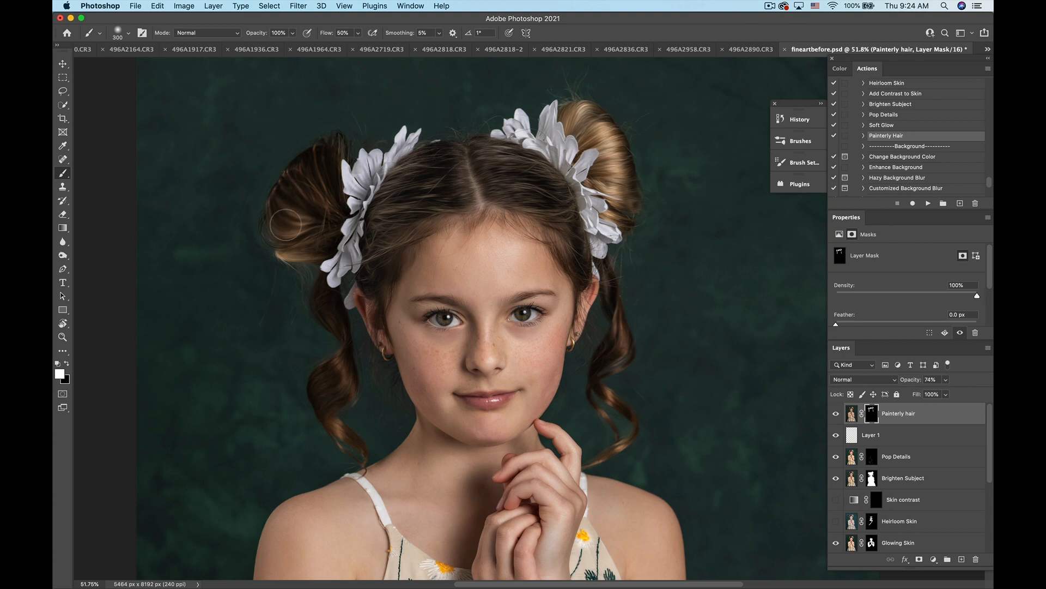
scroll(289, 221, down, 4)
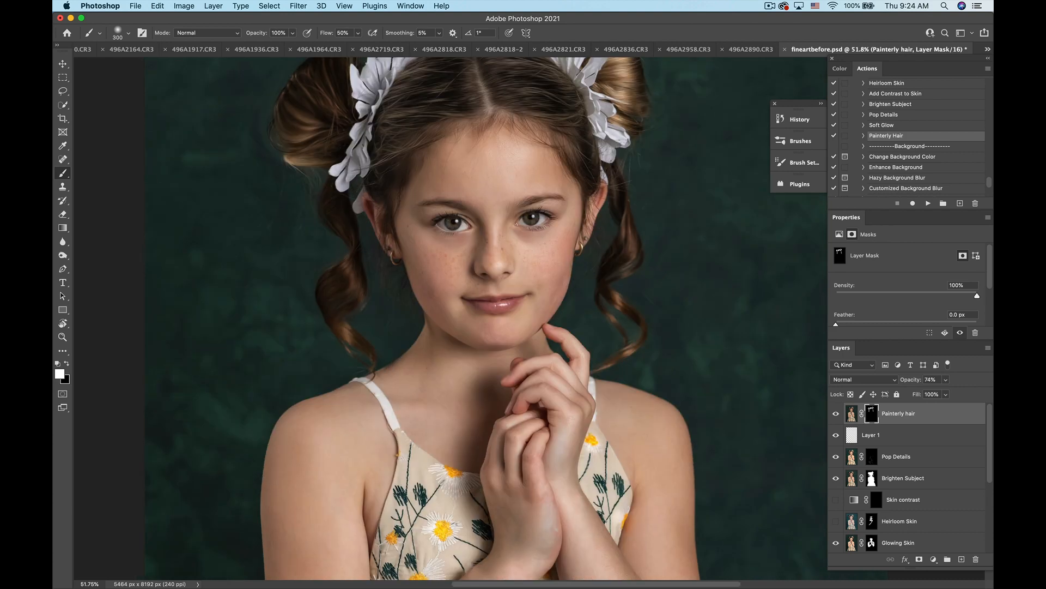
key(super+z)
Step: Compare the hair with the Painterly hair layer hidden and shown, leaving the layer visible
key(super+minus)
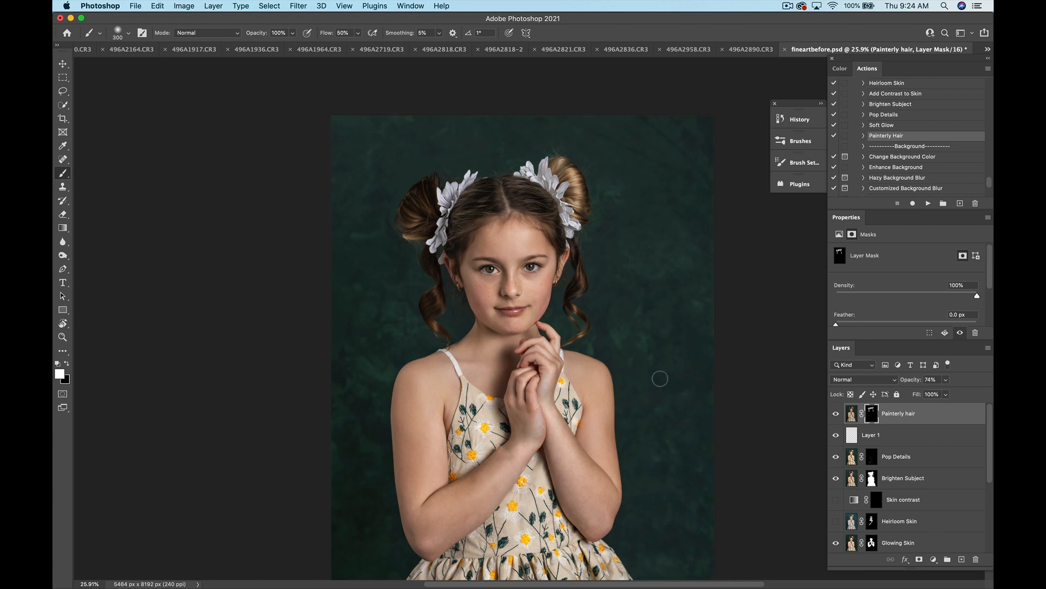
key(super+plus)
key(super+plus)
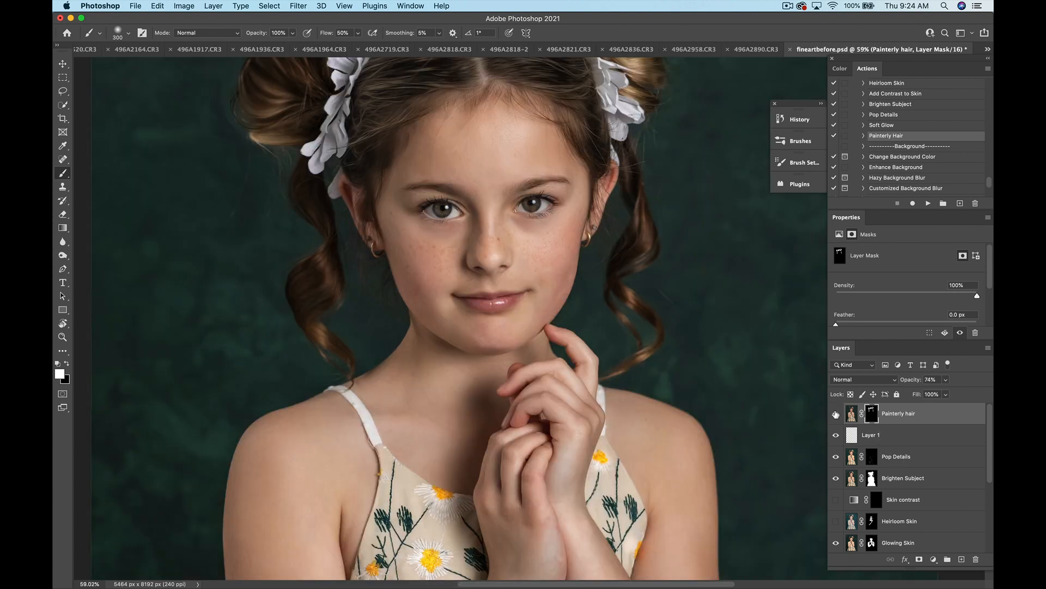
click(836, 417)
click(837, 414)
scroll(588, 263, down, 6)
scroll(588, 263, up, 3)
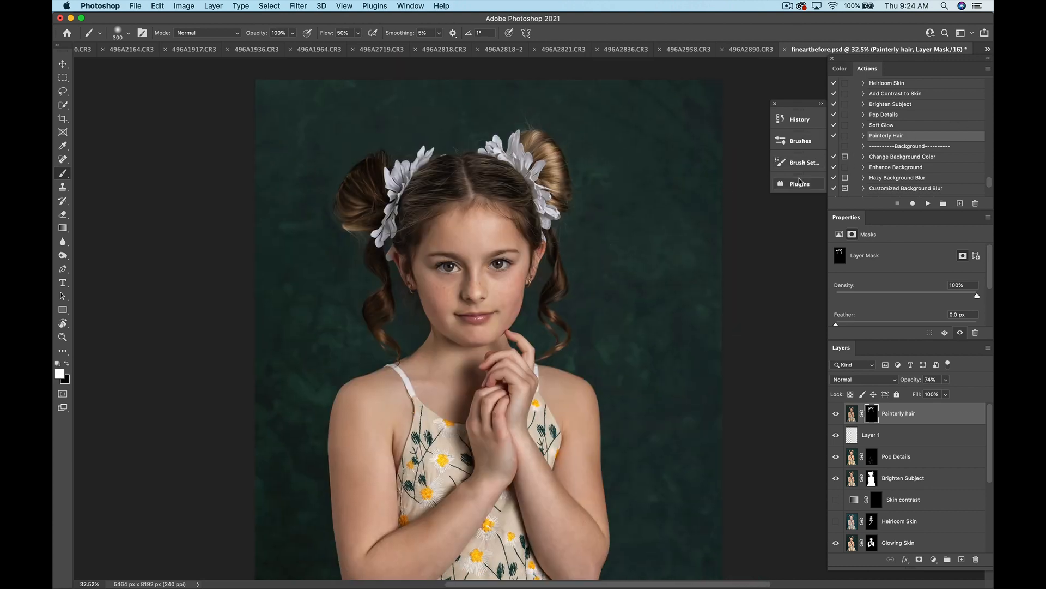
click(800, 119)
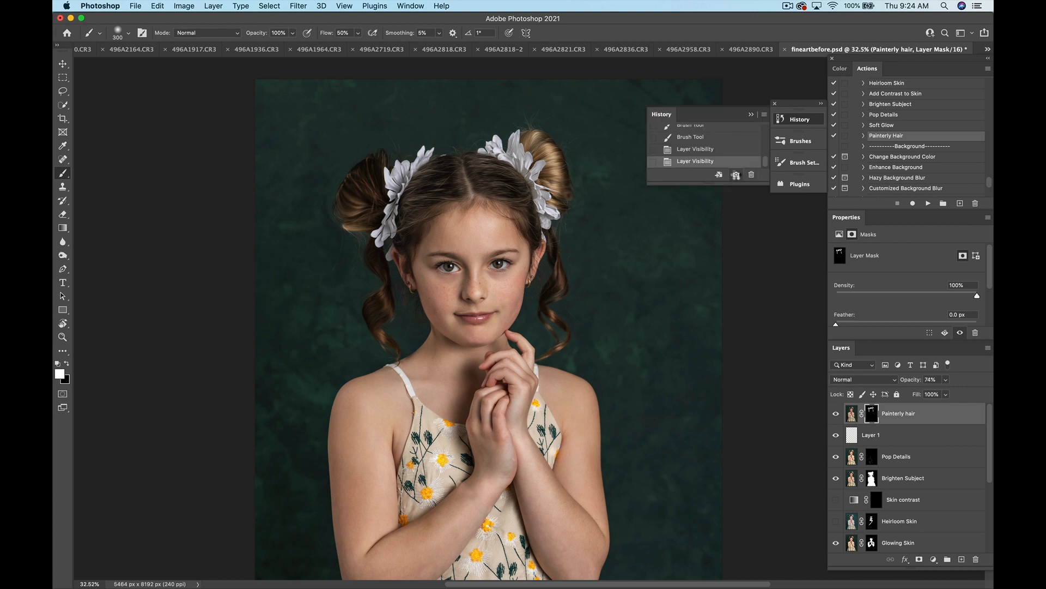
click(751, 114)
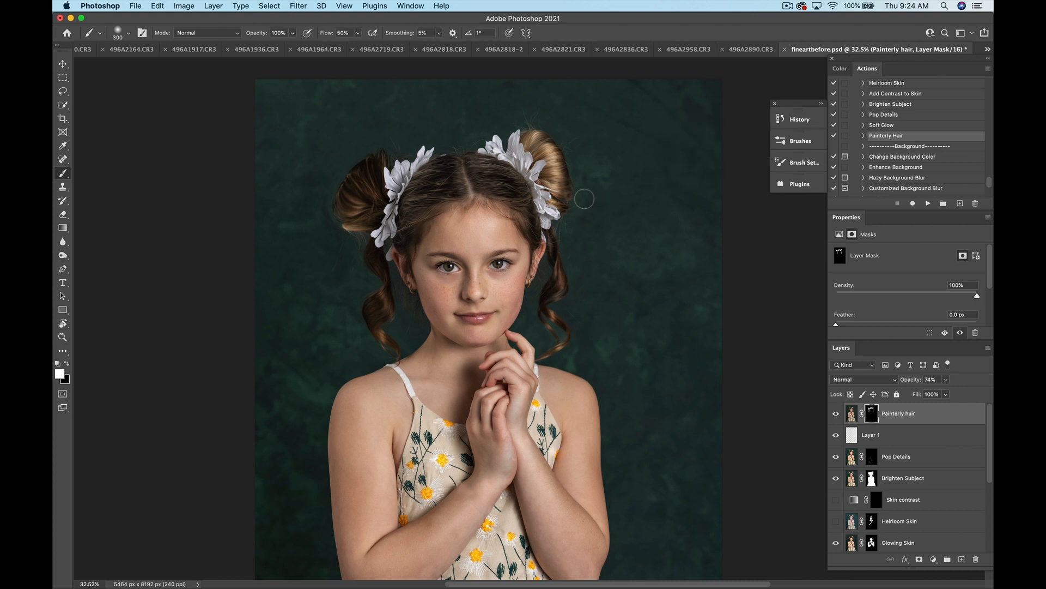
Step: Flatten the image into a single background layer, discarding the hidden layers
scroll(583, 199, down, 3)
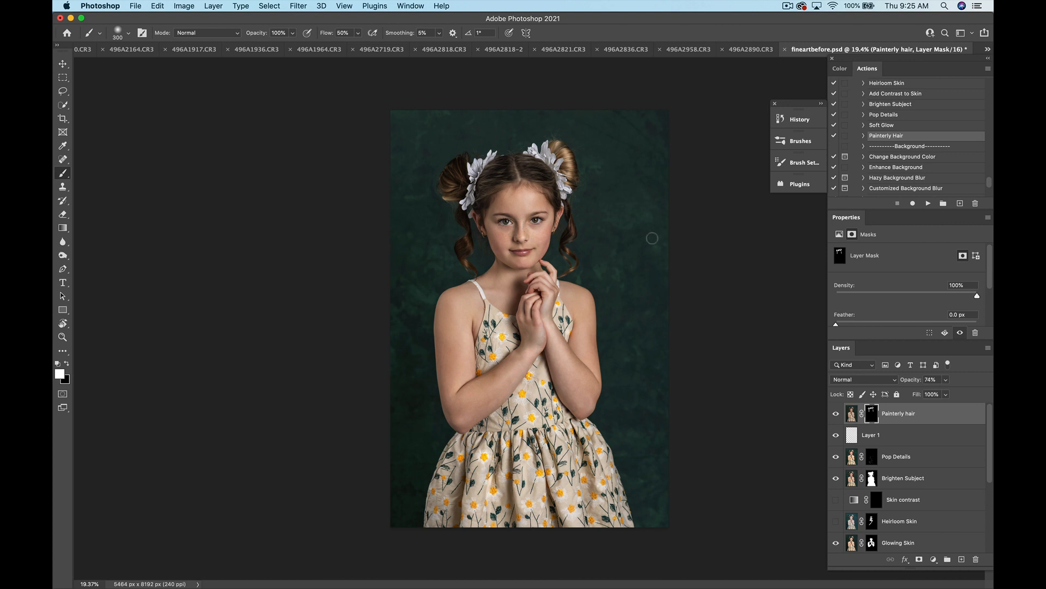
click(221, 5)
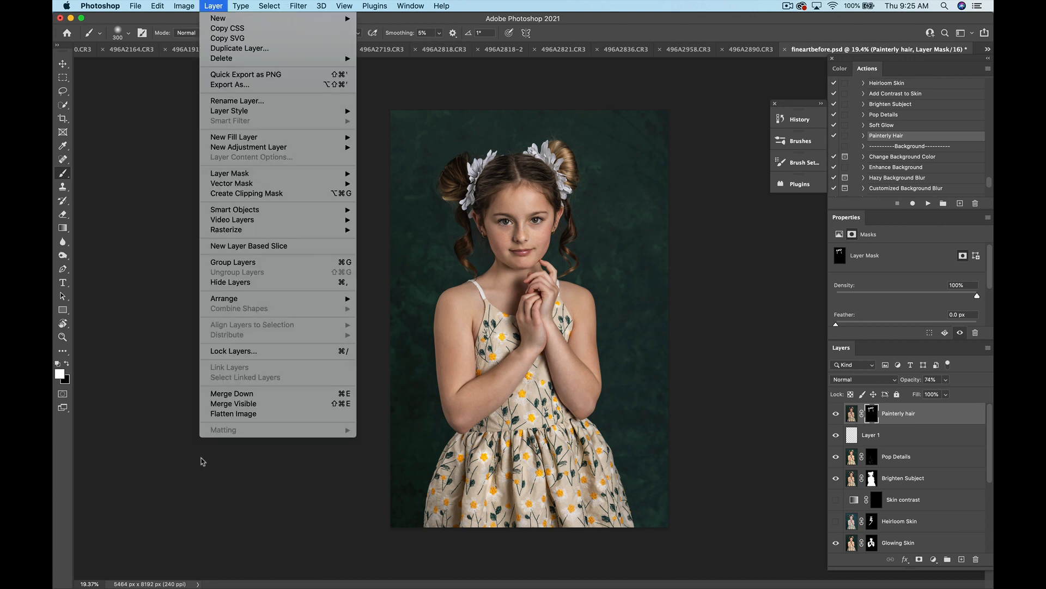
click(234, 416)
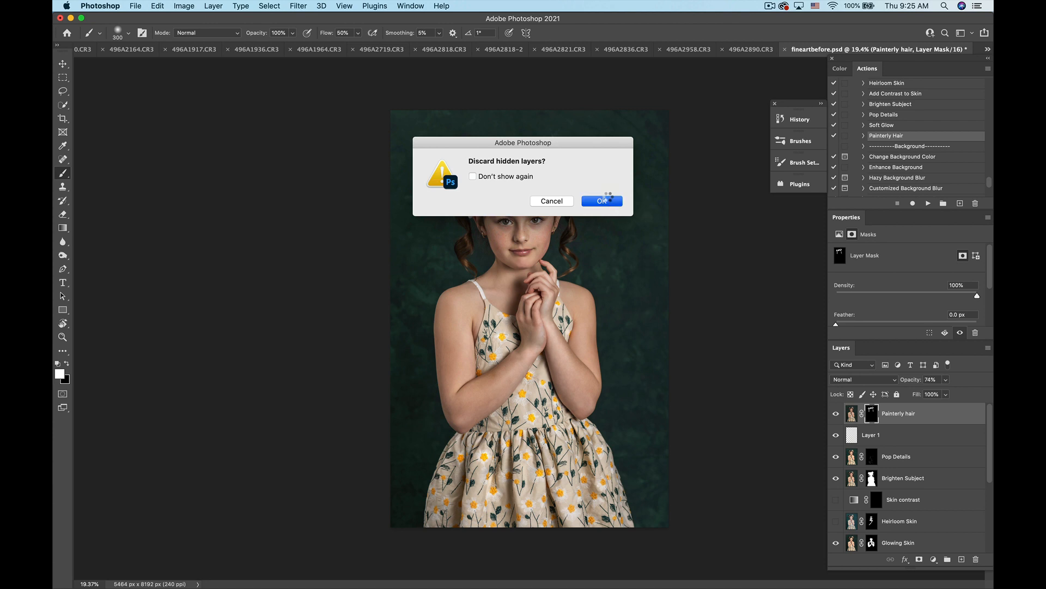
click(608, 200)
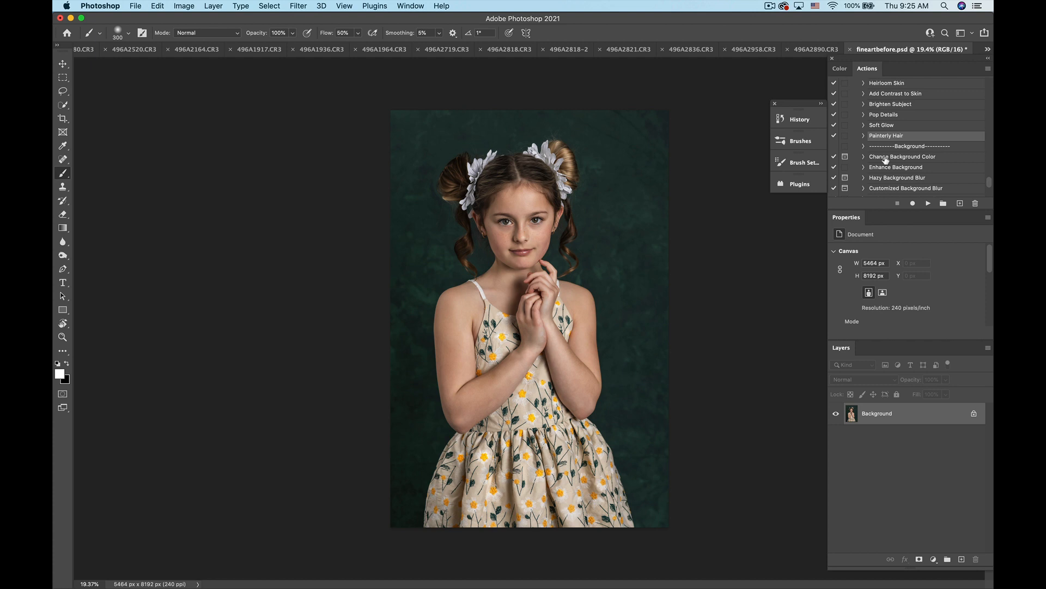
Step: Run the Change Background Color action from the Background section and continue past its instructions
click(886, 159)
click(928, 205)
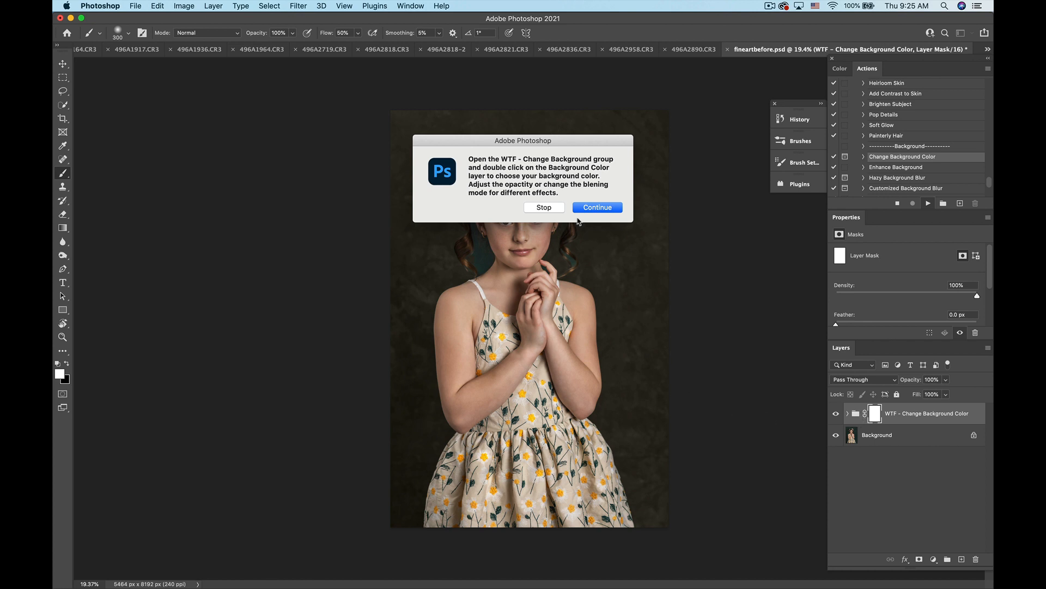
click(598, 207)
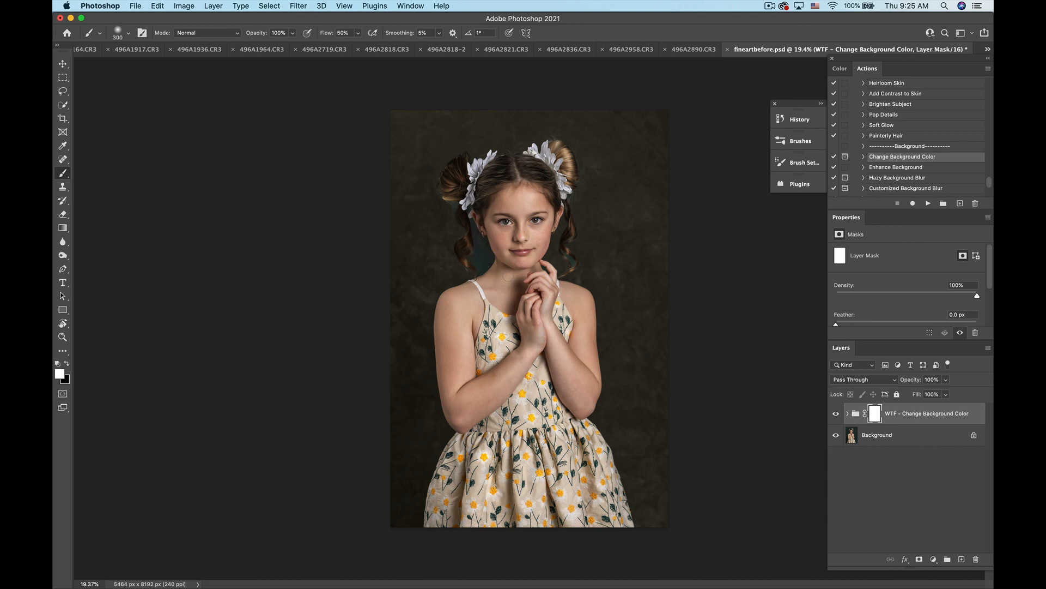
Step: Set the Background Color fill layer in the WTF - Change Background Color group to dark green #233423
scroll(507, 277, up, 2)
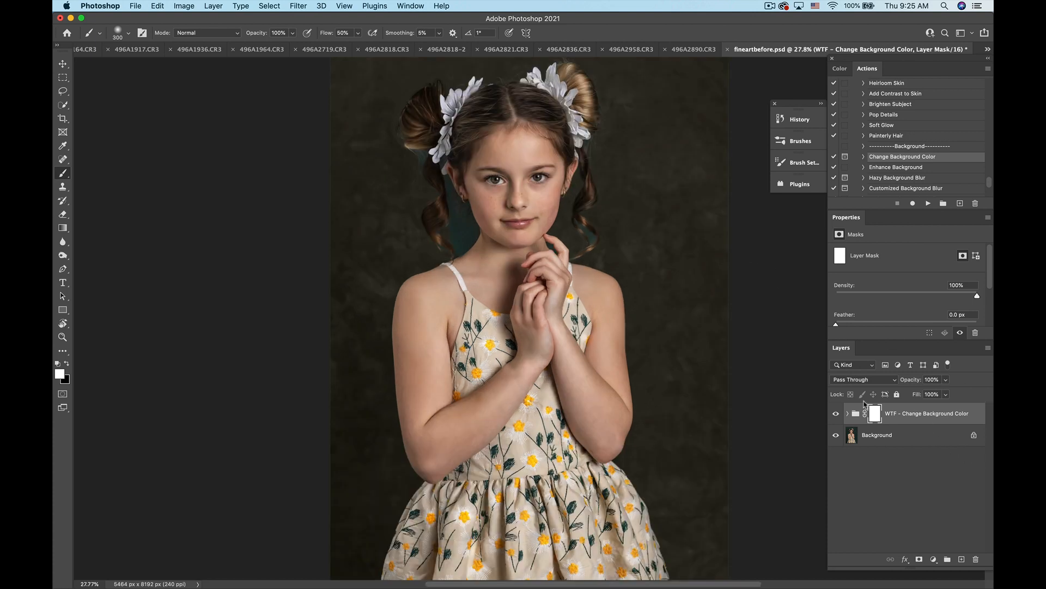
click(847, 414)
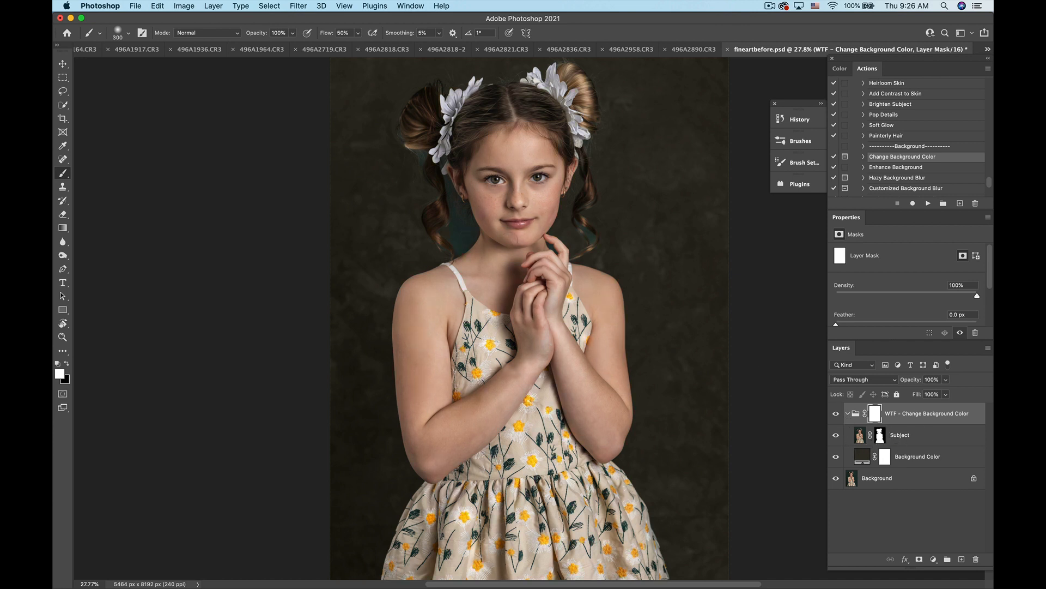
double_click(863, 457)
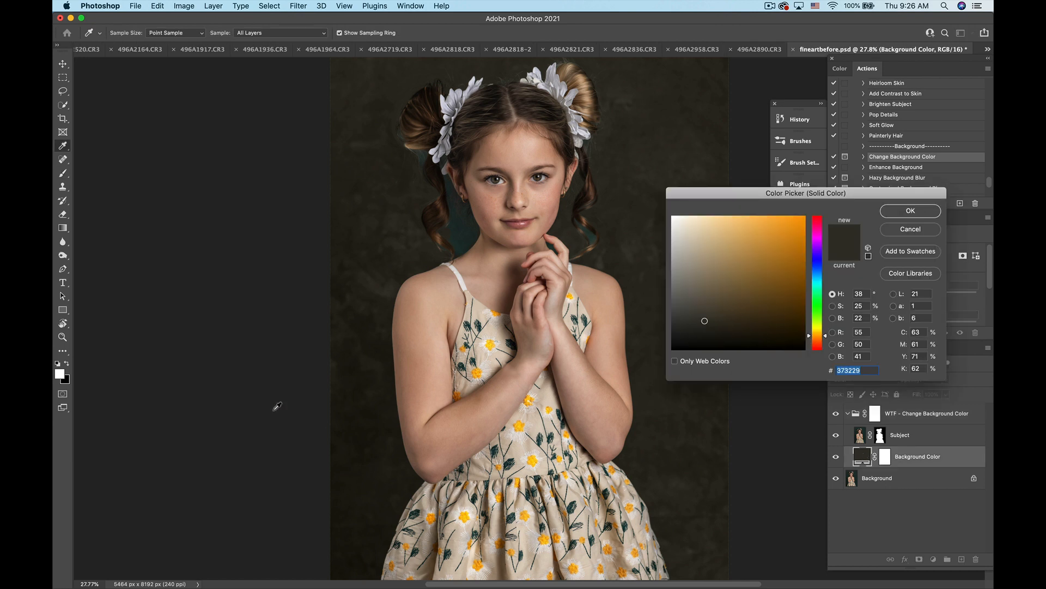
drag(810, 339, 809, 281)
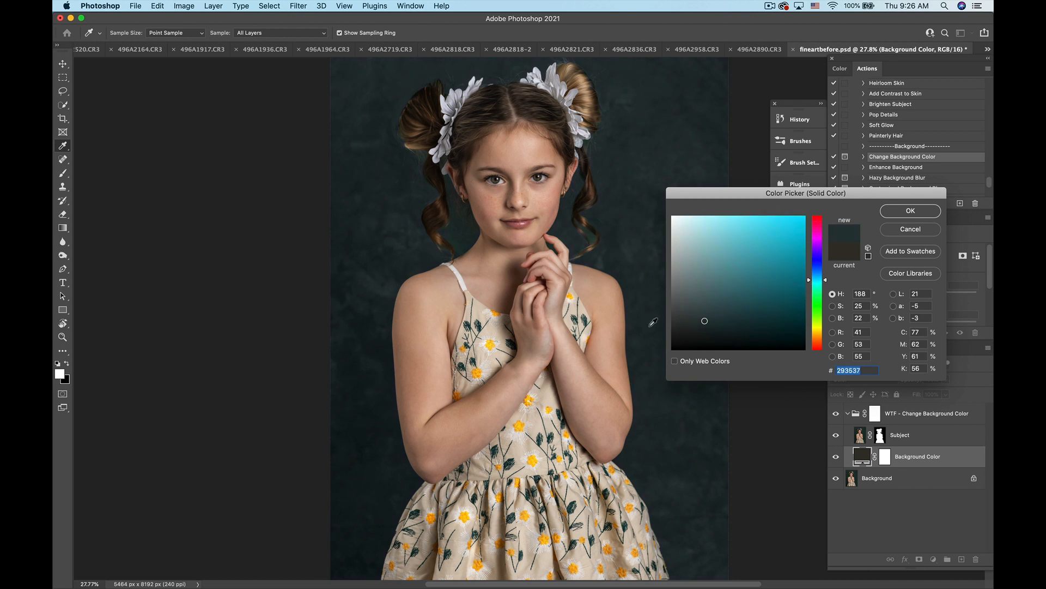
drag(810, 280, 815, 314)
drag(753, 247, 781, 223)
mouse_move(810, 311)
mouse_down()
mouse_move(810, 243)
mouse_move(809, 323)
mouse_move(809, 306)
mouse_up()
click(708, 327)
click(716, 323)
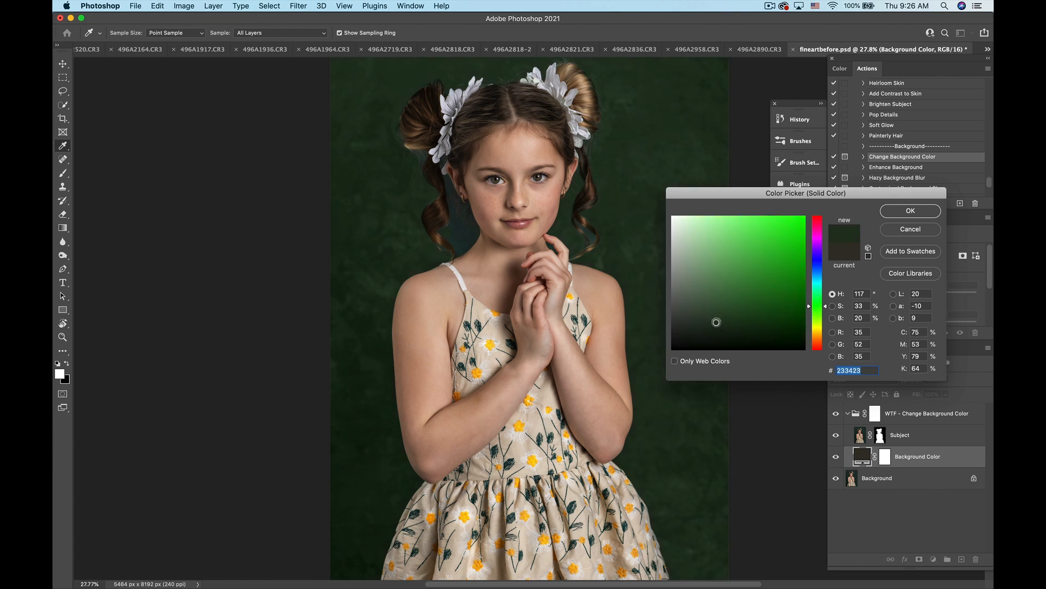
click(908, 211)
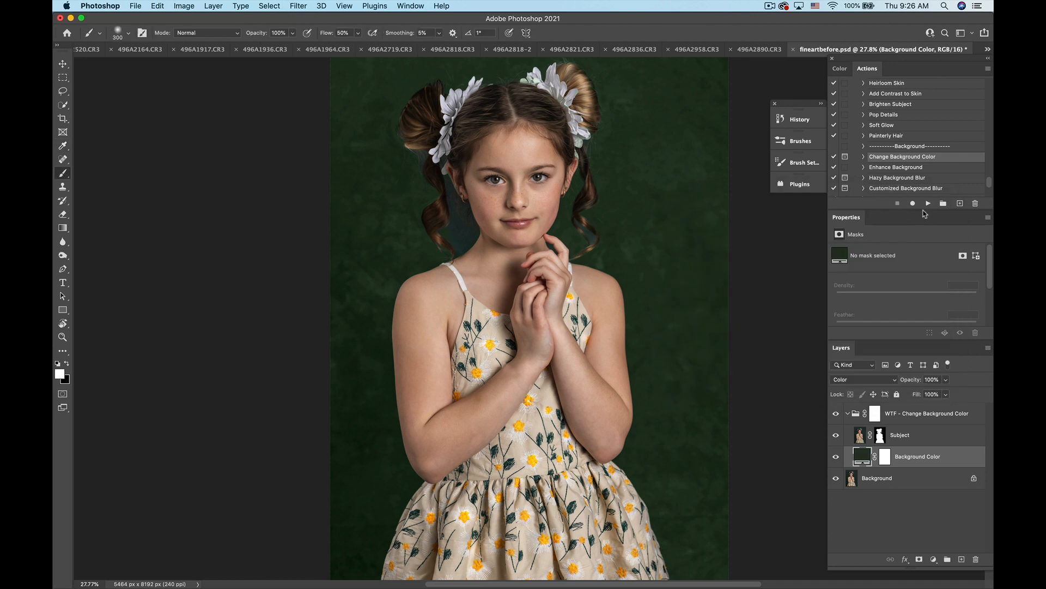
Step: Compare the backdrop with the Background Color layer hidden and shown, leaving the layer visible
click(839, 457)
click(842, 459)
click(841, 459)
click(842, 459)
Step: Preview other blend modes for the Background Color layer and keep it on Color
click(869, 379)
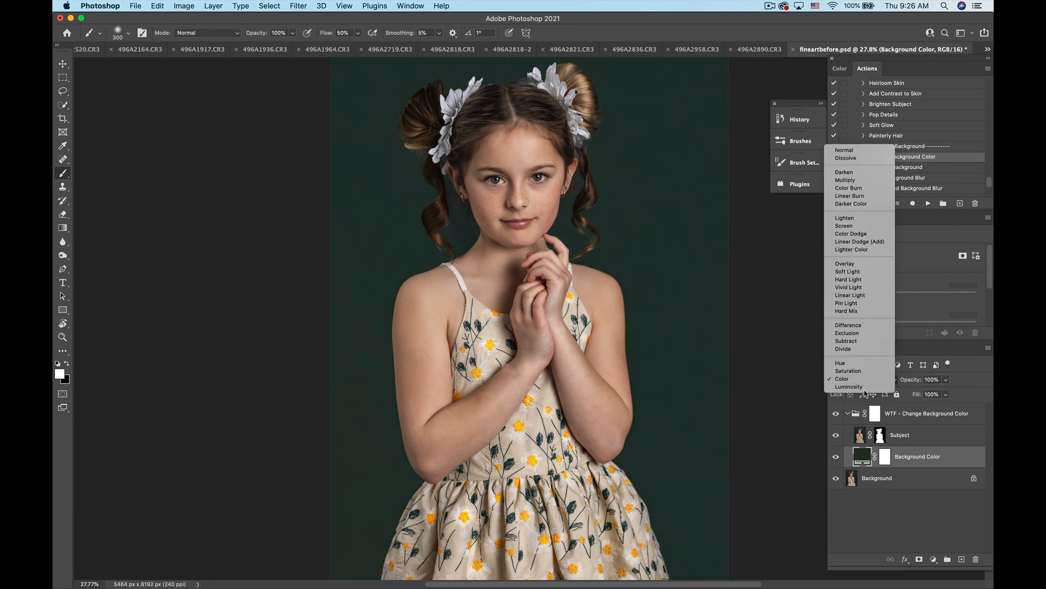
click(760, 401)
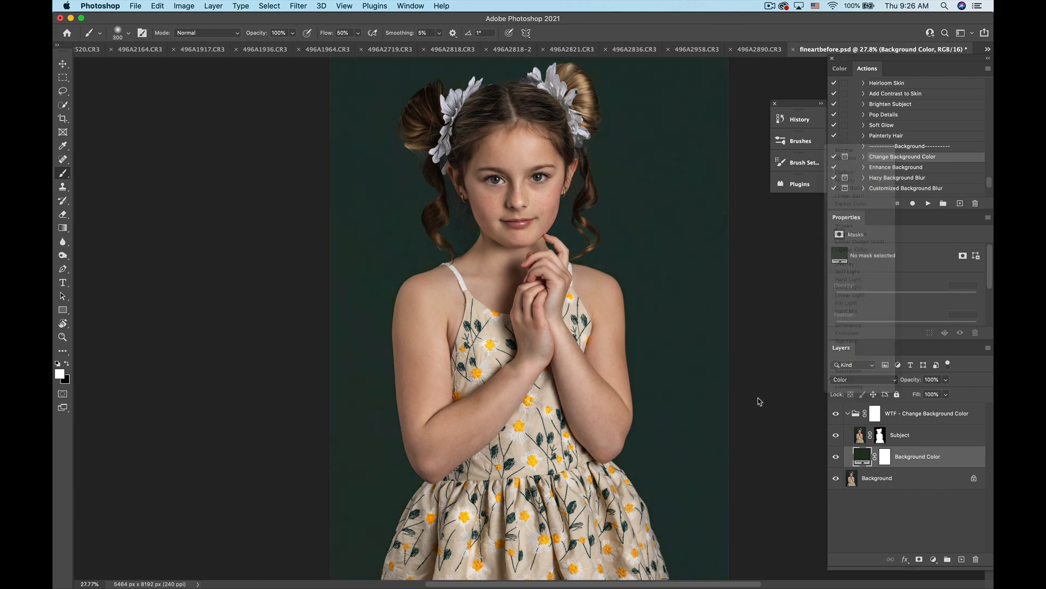
click(849, 380)
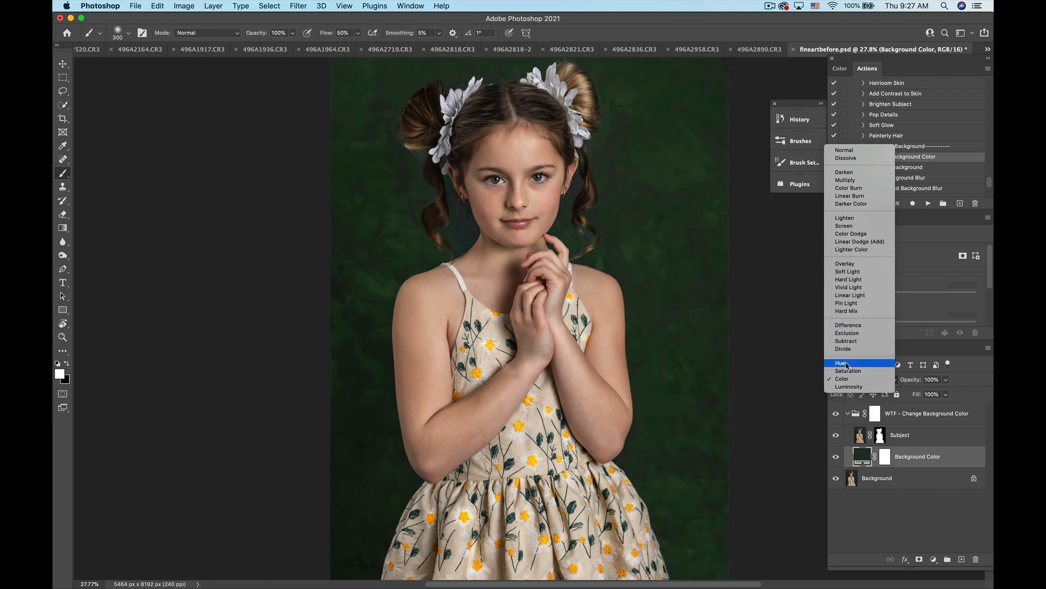
click(846, 380)
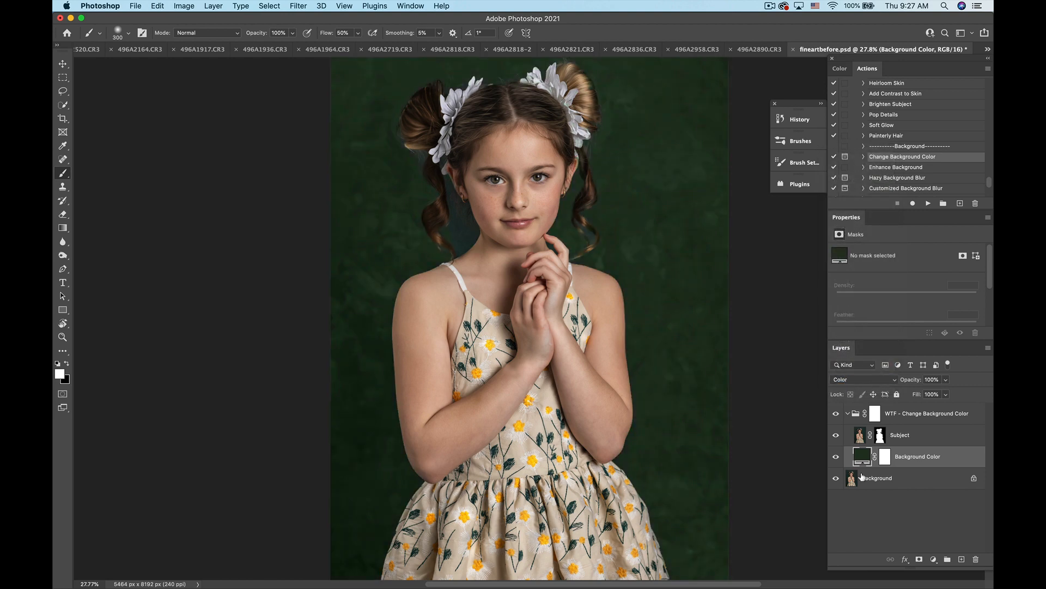
Step: Lower the Background Color layer's opacity to 59% and collapse the WTF - Change Background Color group
click(946, 394)
drag(947, 396, 928, 402)
scroll(520, 256, down, 3)
scroll(520, 256, up, 5)
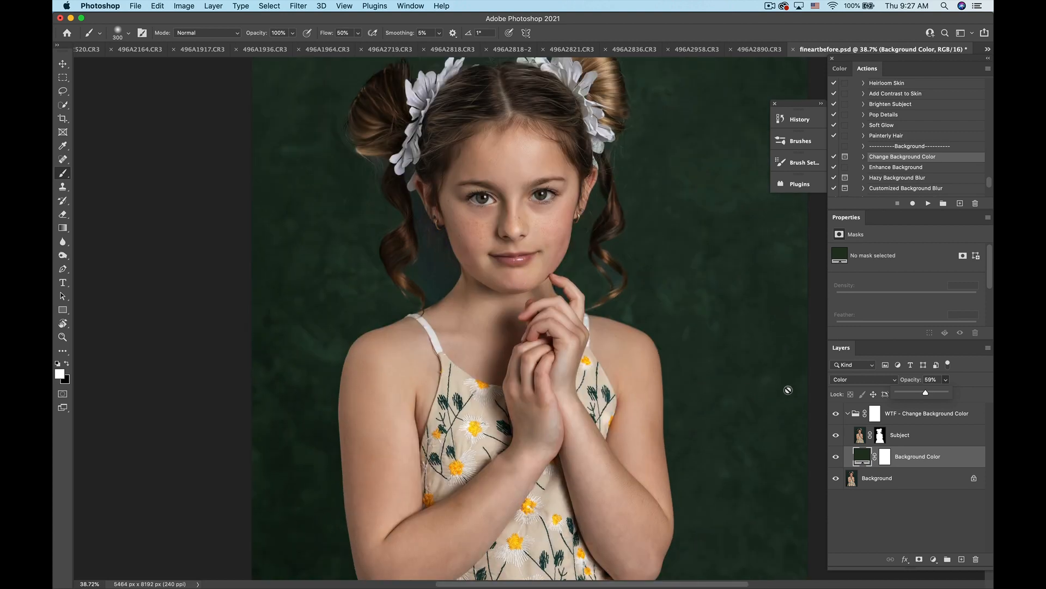
click(849, 414)
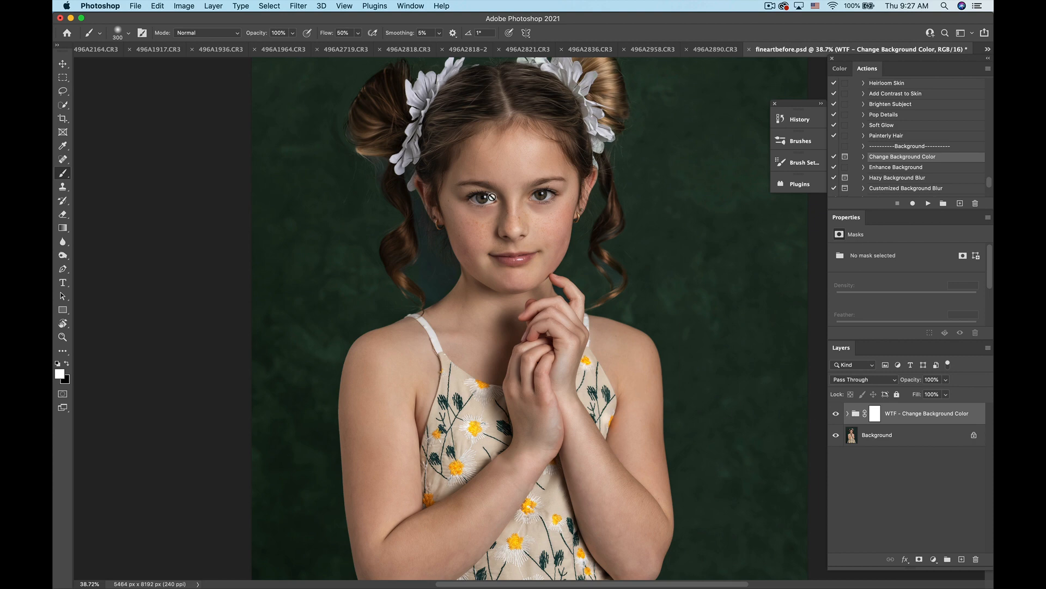
Step: Flatten the image and duplicate the flattened background onto a new layer
click(213, 6)
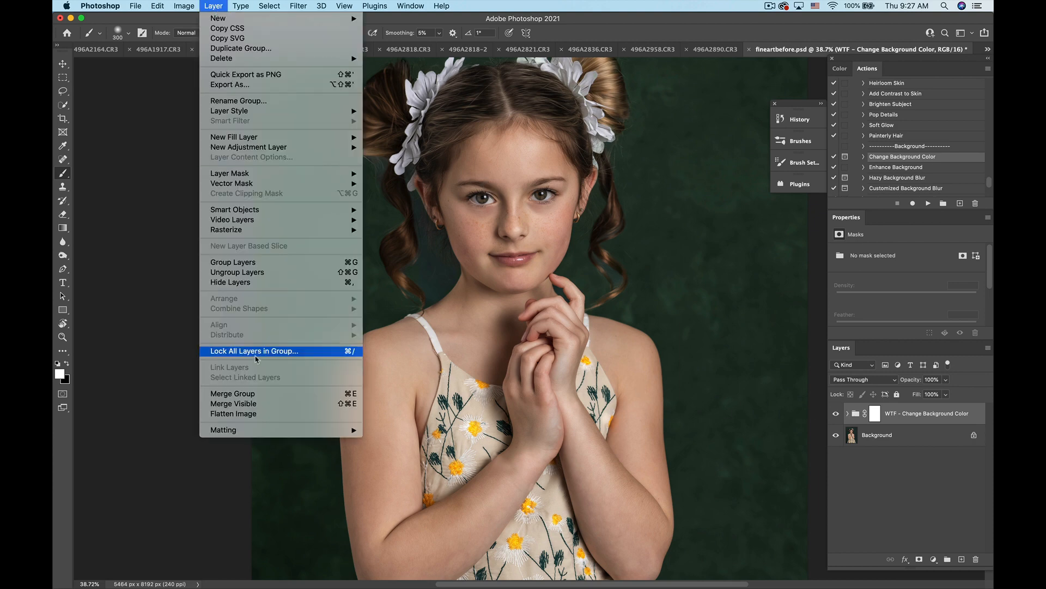
click(265, 414)
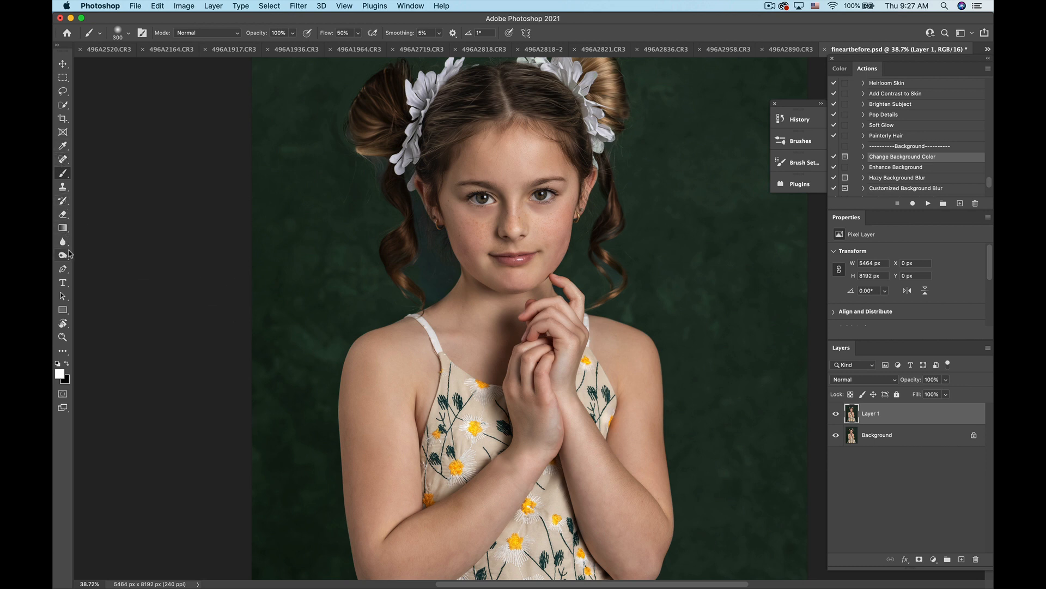
Step: Use the Clone Stamp on the duplicate layer to cover backdrop patches beside the girl's hanging curl and darker hair bun
click(63, 187)
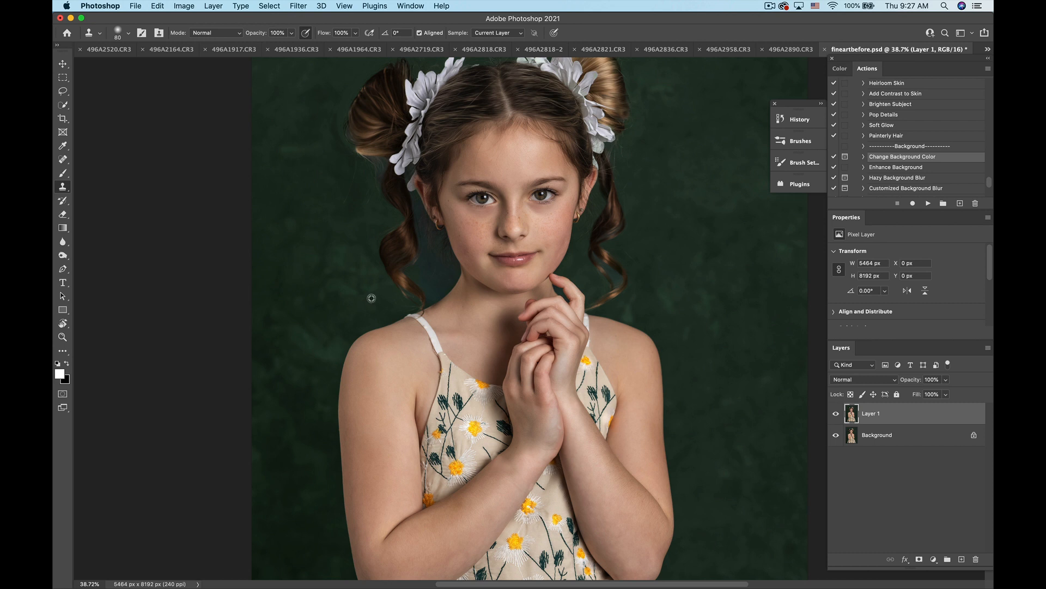
mouse_move(432, 284)
mouse_down()
mouse_move(420, 273)
mouse_move(425, 260)
mouse_move(433, 289)
mouse_move(416, 206)
mouse_up()
key(bracketright)
key(bracketright)
key(bracketright)
key(bracketright)
key(bracketright)
alt+click(335, 271)
alt+click(342, 193)
drag(375, 167, 361, 167)
Step: Clone clean backdrop with a smaller brush around the opposite curl and into the gap between the neck and the first curl
alt+click(653, 259)
key(bracketleft)
key(bracketleft)
key(bracketleft)
key(bracketleft)
drag(613, 273, 602, 262)
alt+click(327, 258)
mouse_move(447, 288)
mouse_down()
mouse_move(437, 298)
mouse_move(454, 272)
mouse_move(436, 257)
mouse_move(427, 222)
mouse_move(443, 234)
mouse_move(428, 234)
mouse_move(452, 236)
mouse_up()
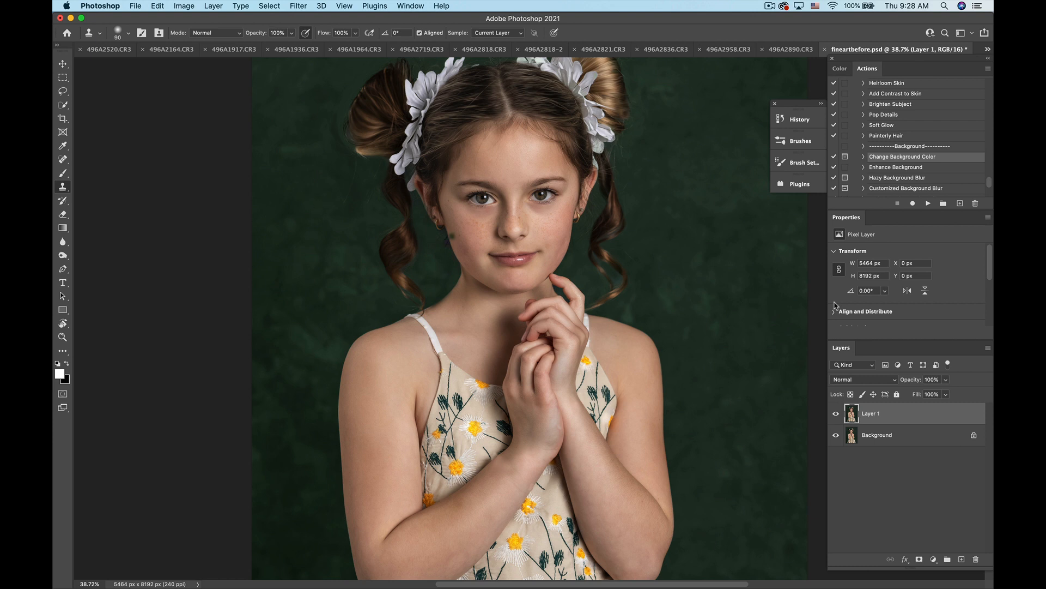
Step: Lower the cloned layer's opacity to 89% and compare the portrait with that layer hidden and shown
click(947, 380)
drag(946, 392, 941, 393)
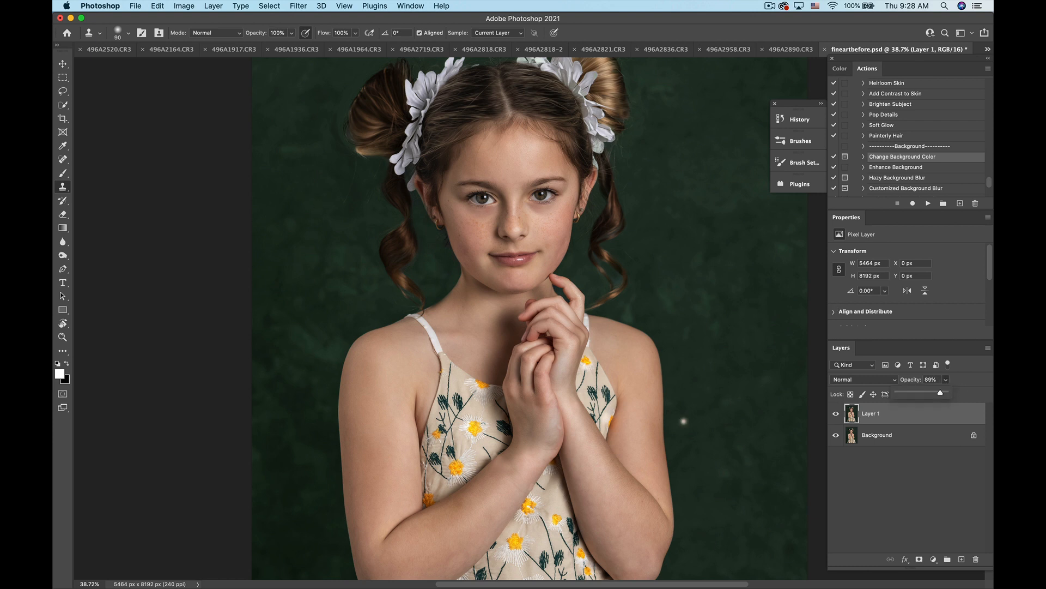
scroll(630, 417, down, 5)
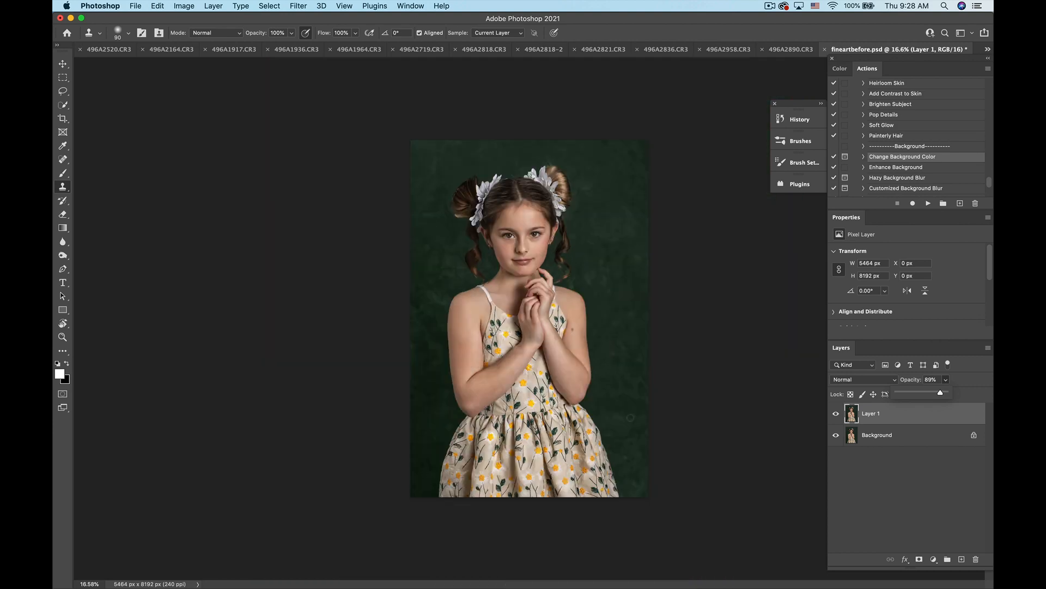
click(836, 413)
click(836, 413)
scroll(622, 385, up, 5)
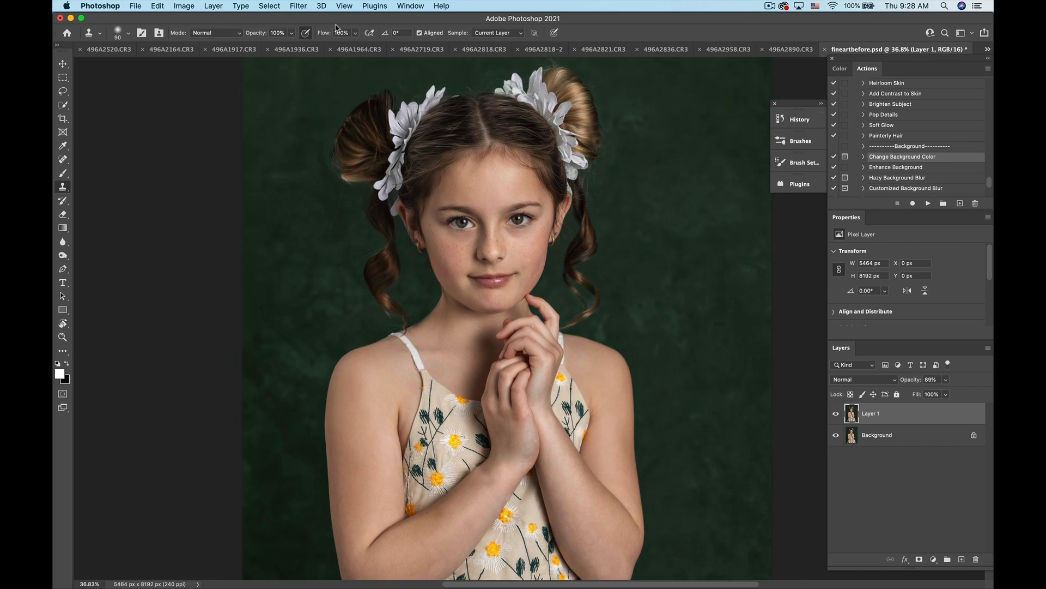
Step: Run the Enhance Background action on the portrait
scroll(926, 164, down, 3)
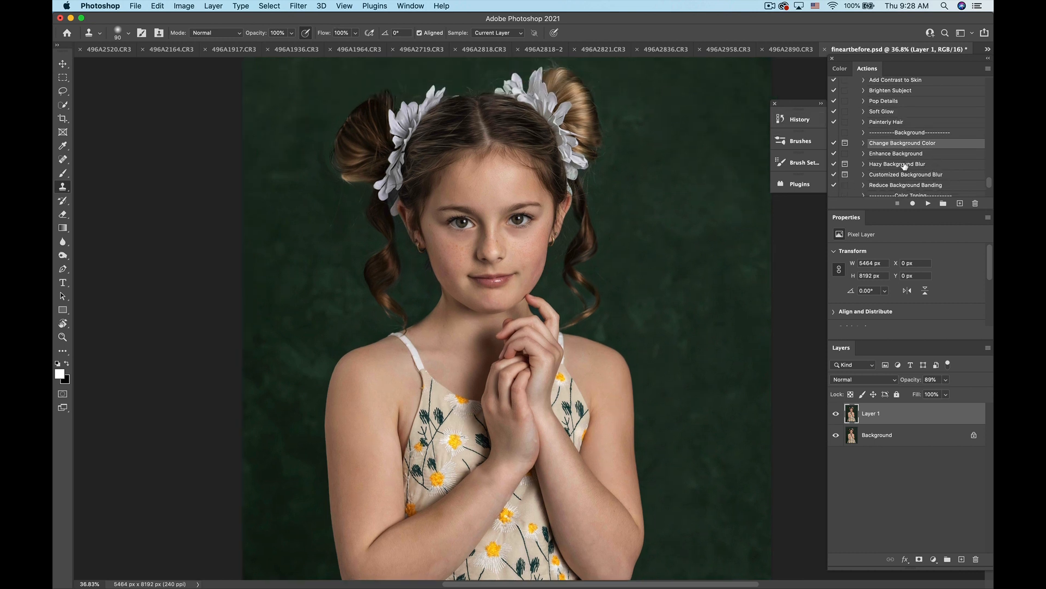
click(903, 145)
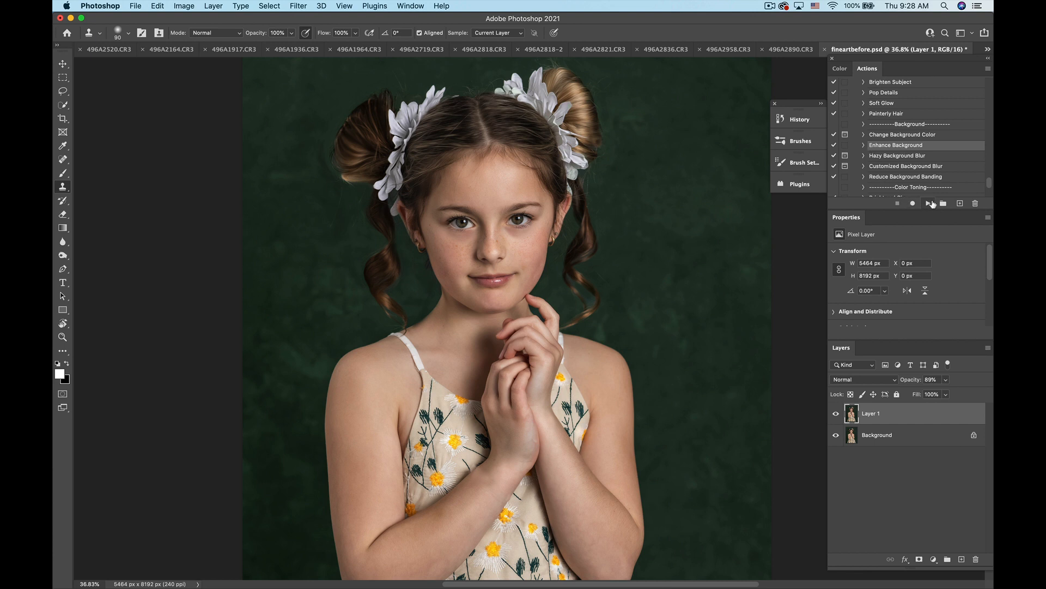
click(929, 204)
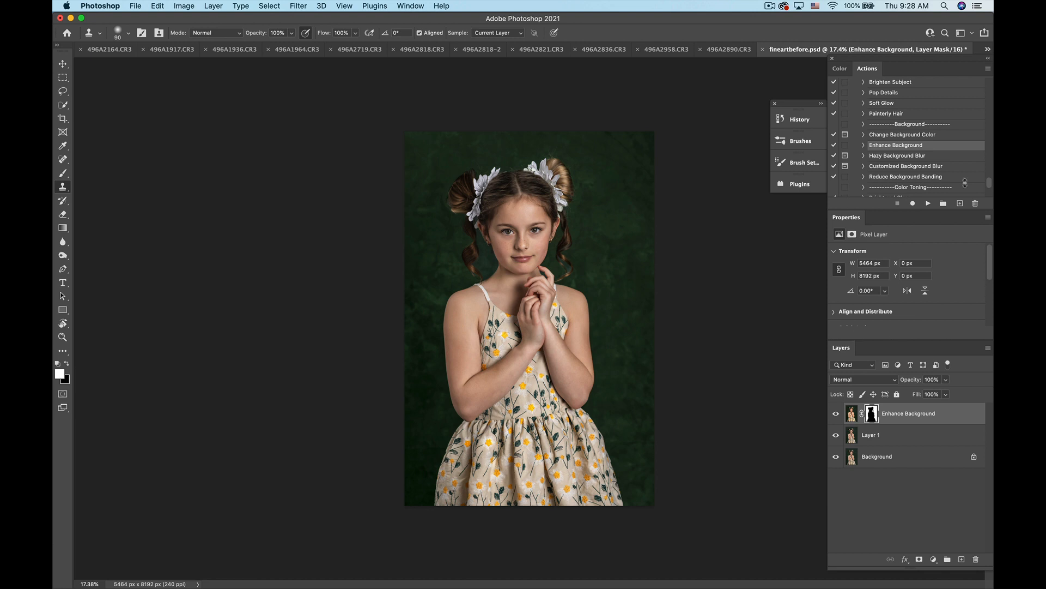
Step: Run the Hazy Background Blur action and continue past its instruction message
scroll(913, 158, down, 2)
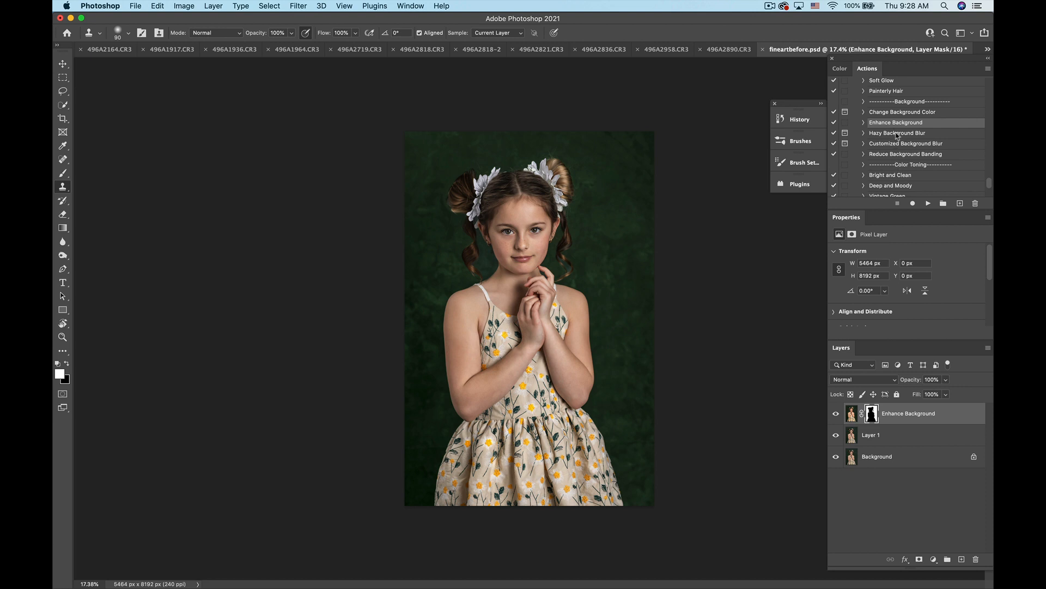
double_click(897, 134)
key(Return)
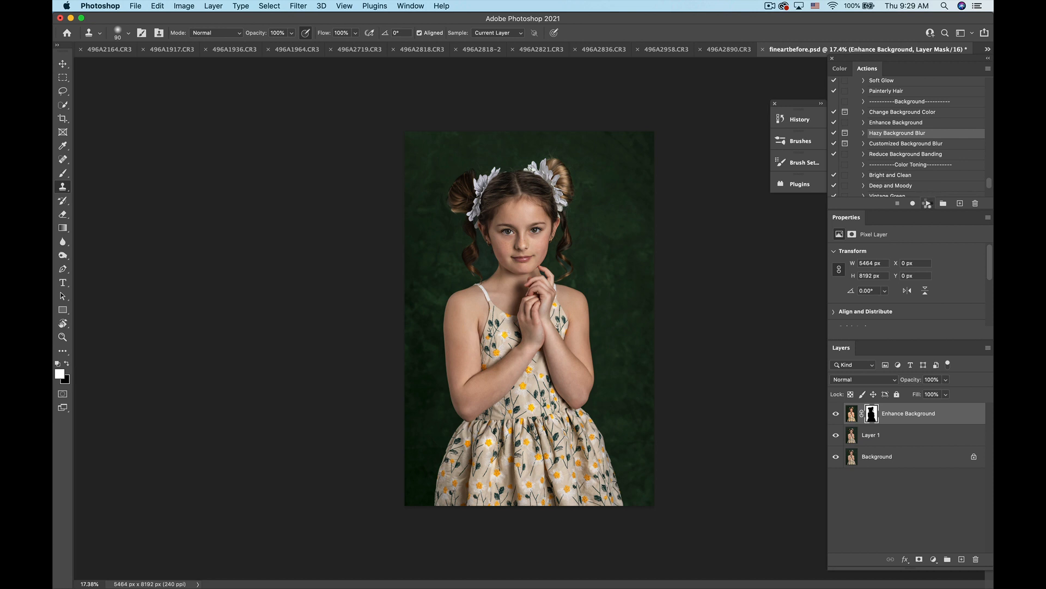
click(927, 204)
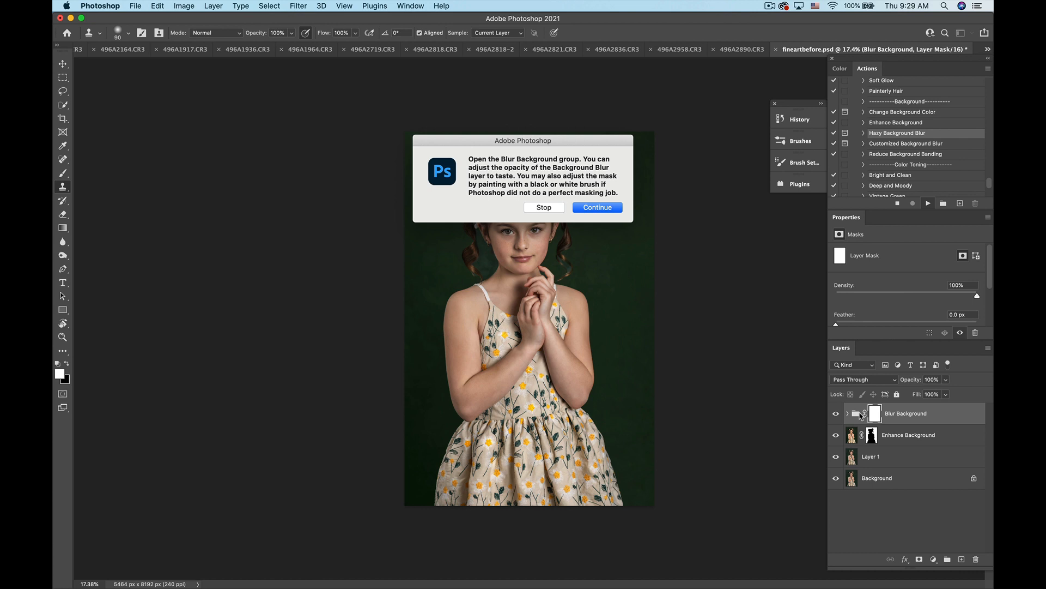
click(587, 211)
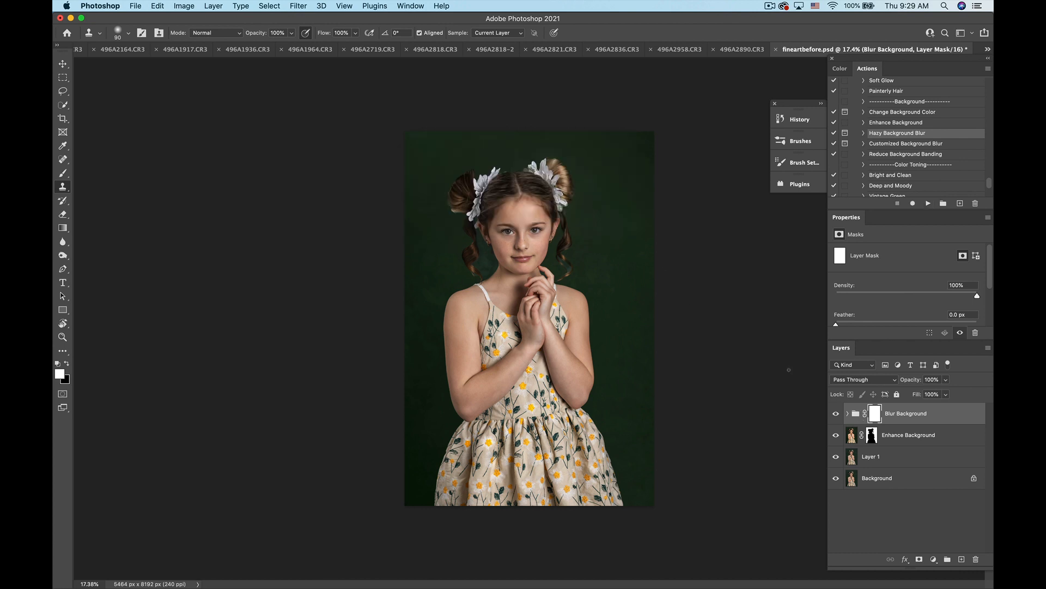
Step: Compare the backdrop with the Blur Background group hidden and shown
click(836, 415)
click(836, 415)
click(836, 415)
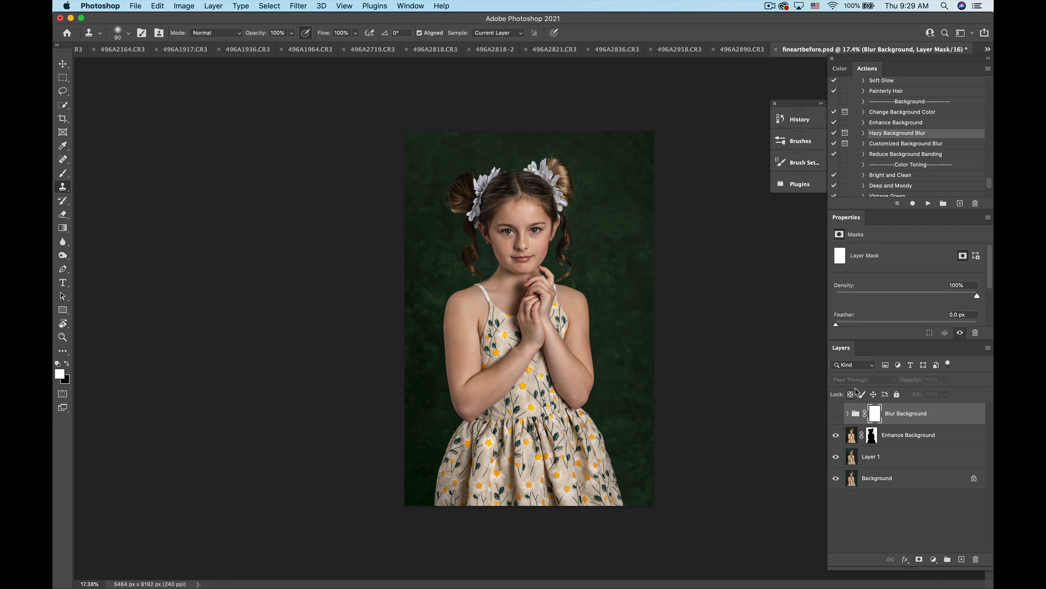
click(835, 415)
click(835, 415)
click(835, 415)
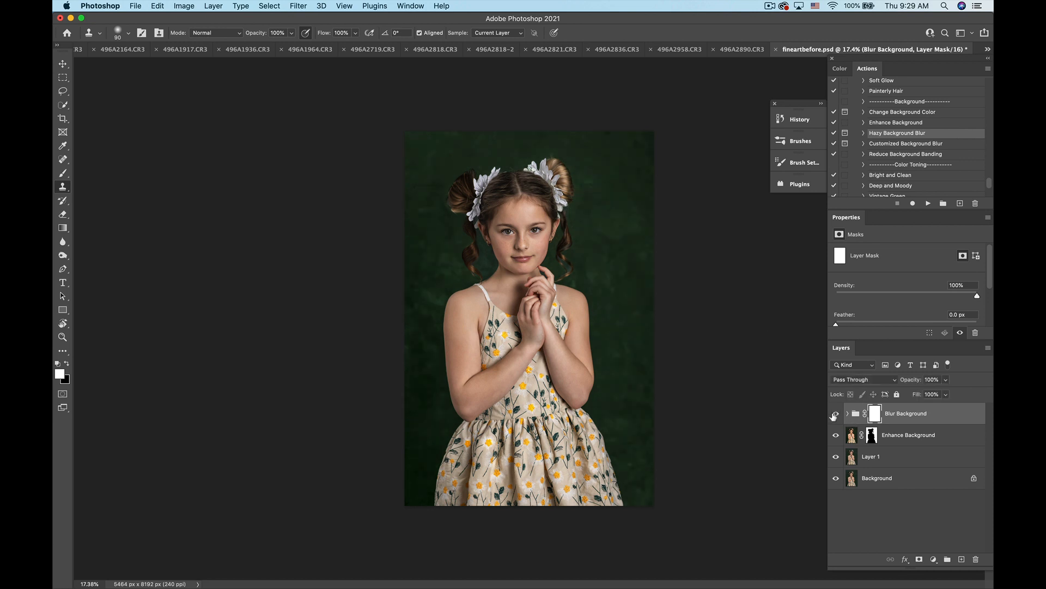
click(833, 416)
click(834, 416)
Step: Expand the Blur Background group, select the Background Blur layer's mask and prepare the Brush tool with black as foreground colour
click(848, 414)
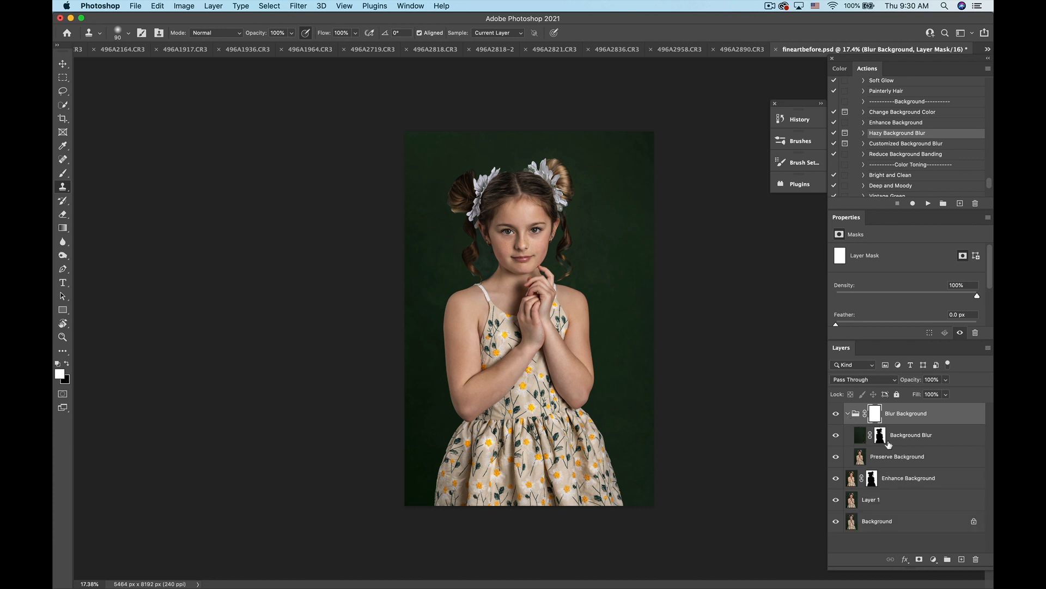
click(880, 435)
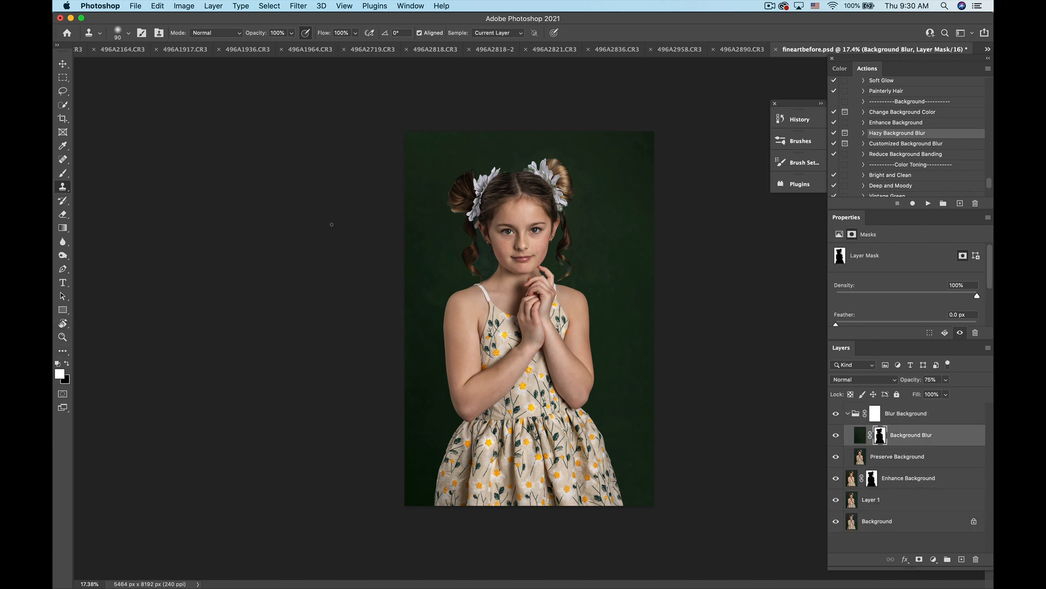
click(552, 190)
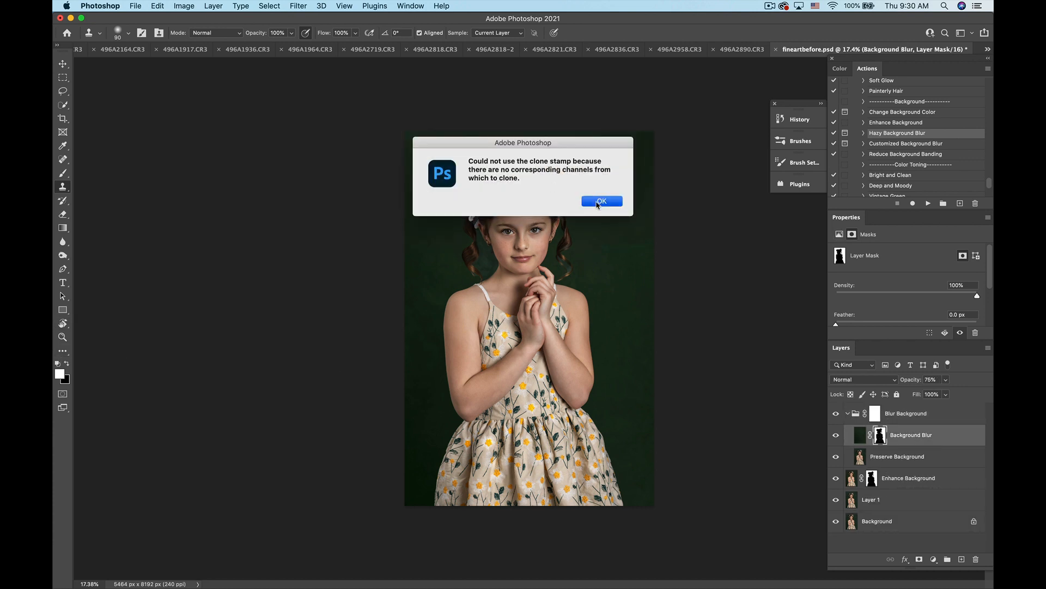
click(600, 201)
click(63, 173)
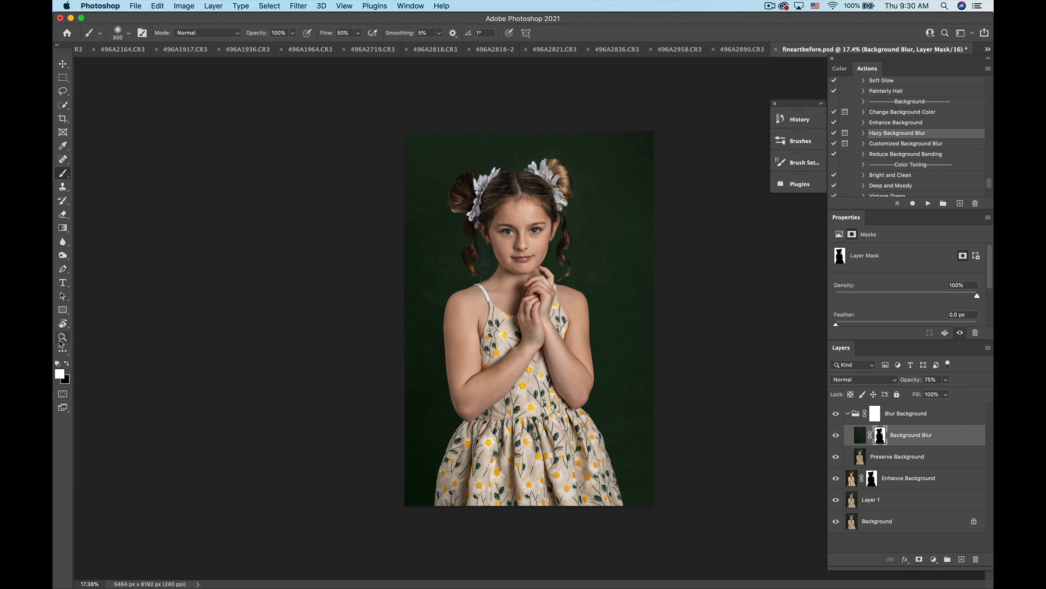
click(57, 363)
Step: Compare the whole portrait with the Background Blur layer hidden and shown, leaving the layer visible
click(836, 436)
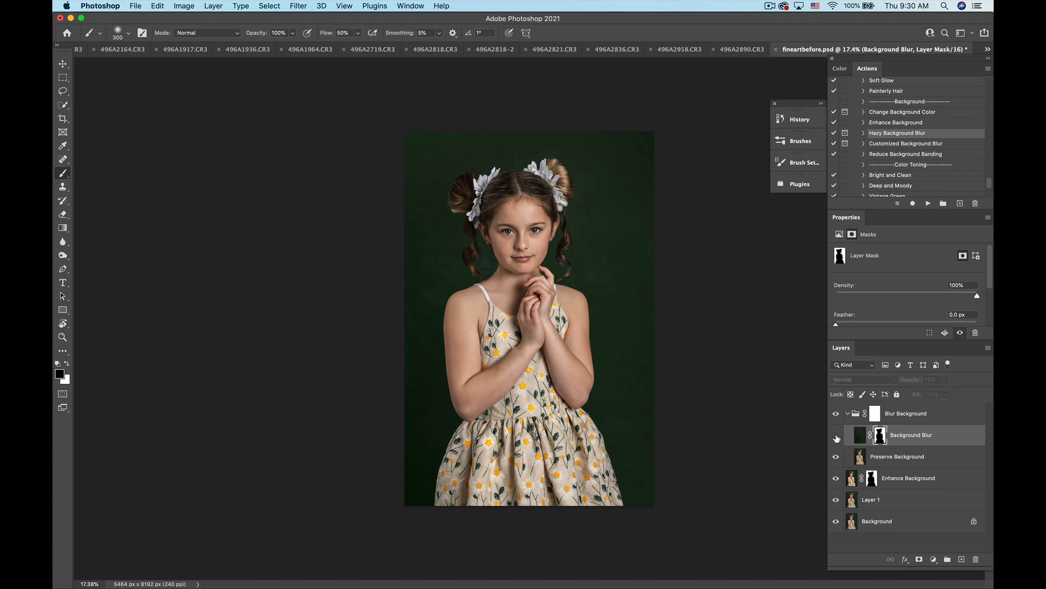
click(836, 436)
click(837, 437)
click(837, 437)
click(837, 437)
click(837, 437)
click(836, 437)
click(836, 437)
click(837, 437)
click(837, 437)
click(836, 438)
click(837, 437)
Step: Examine the edges of the hair and shoulders close up with the Background Blur layer hidden and shown
scroll(632, 239, up, 5)
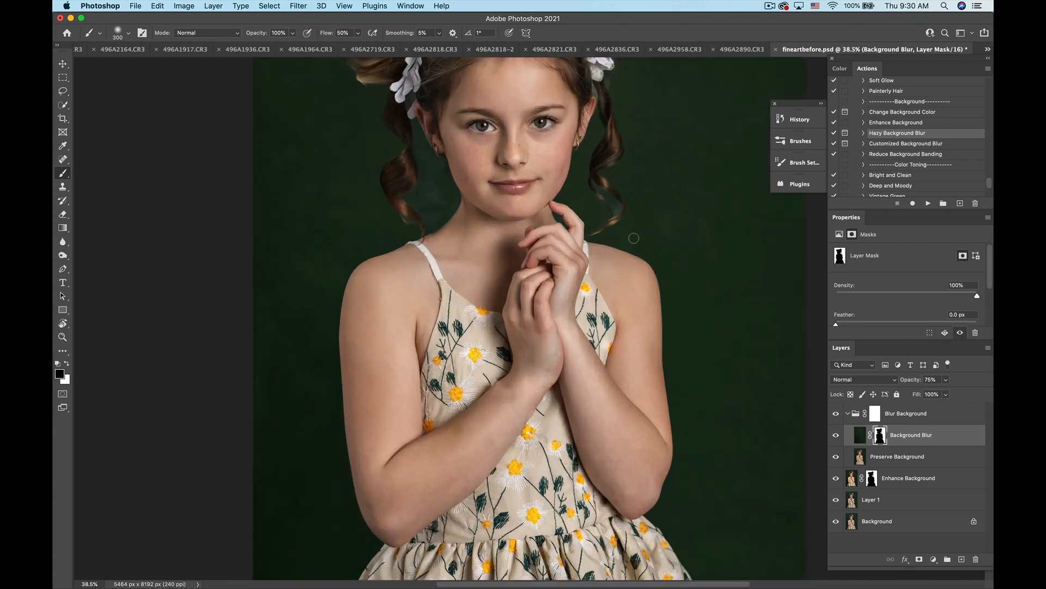
scroll(634, 238, up, 5)
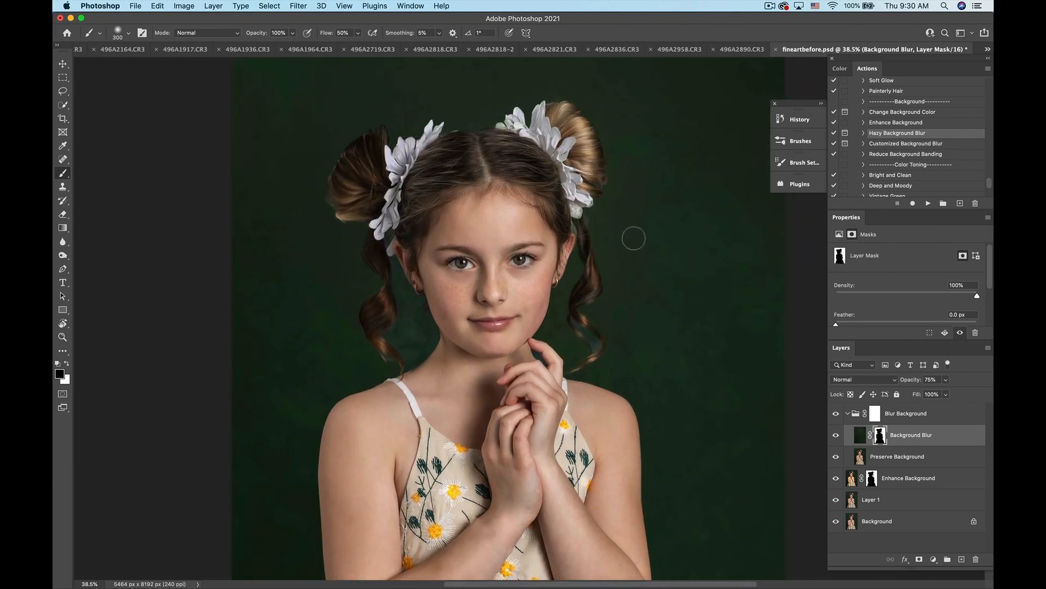
click(837, 434)
click(837, 435)
click(836, 434)
click(837, 434)
scroll(529, 322, down, 1)
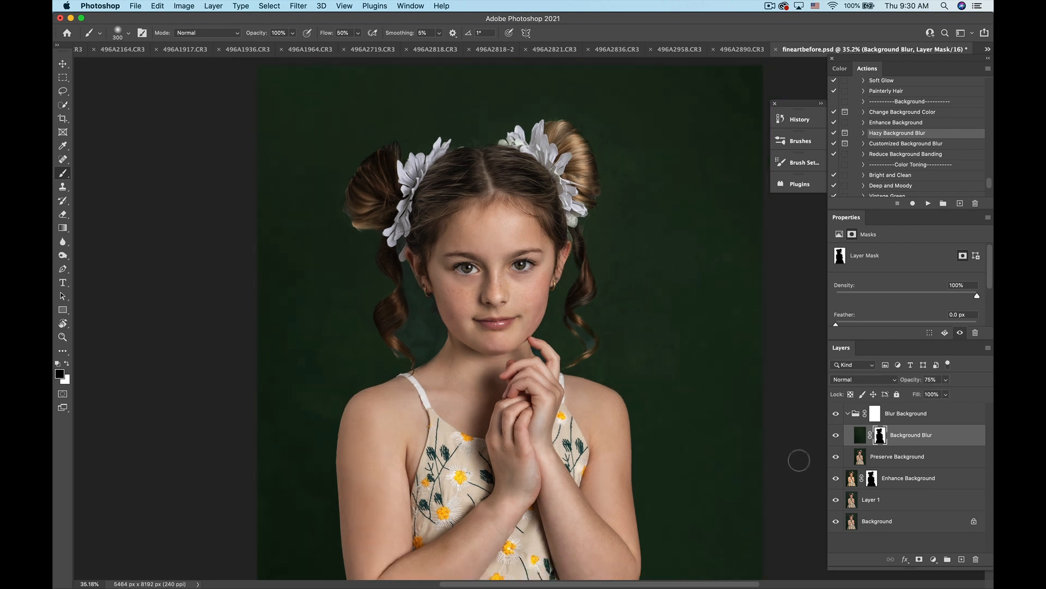
Step: Lower the Background Blur layer's opacity to 41% and collapse the Blur Background group
click(946, 380)
drag(948, 395, 935, 399)
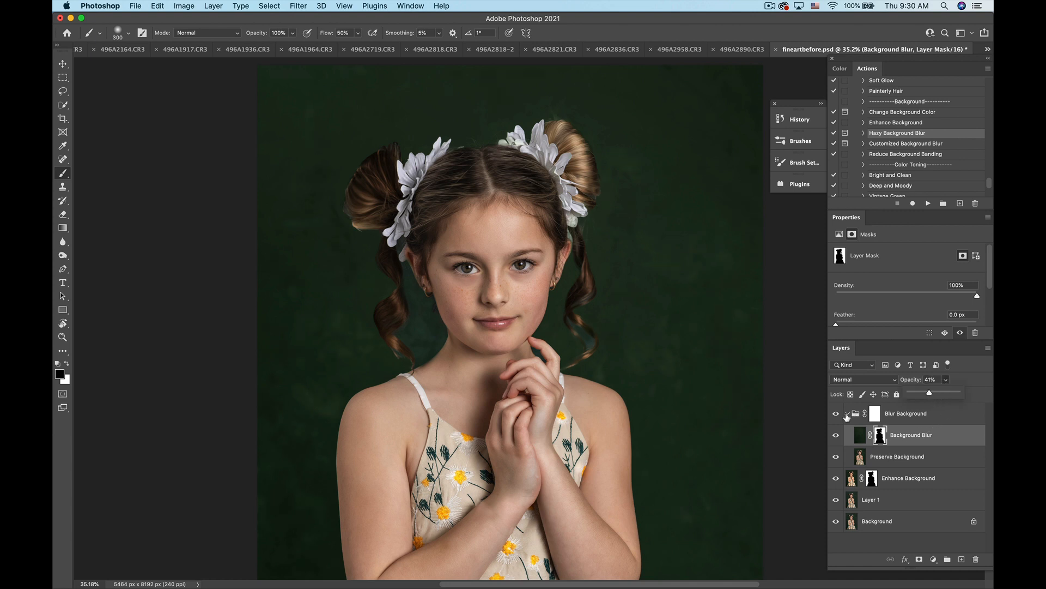
click(846, 417)
click(847, 414)
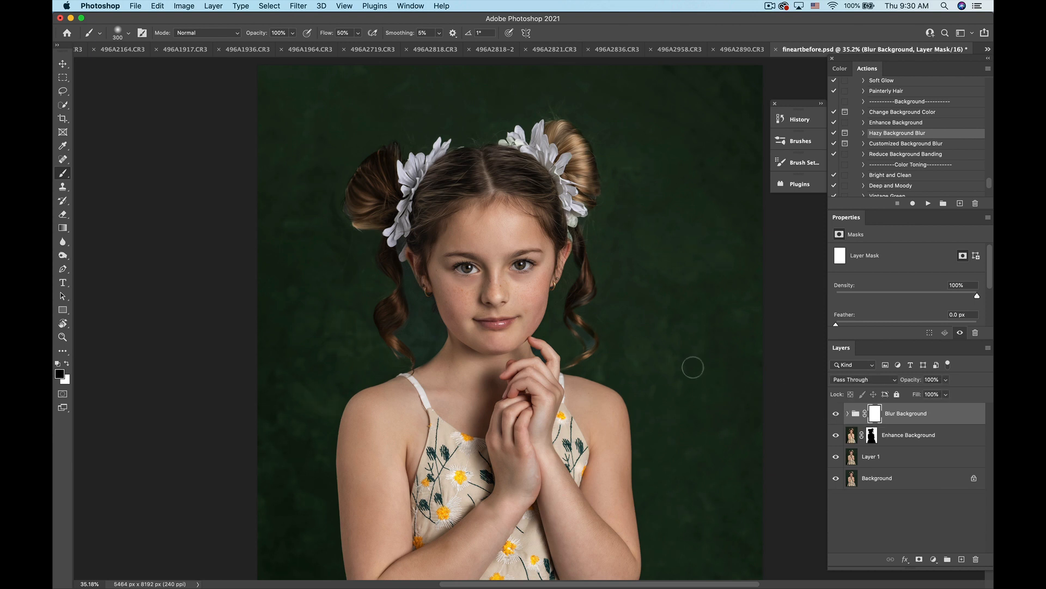
Step: Compare the full portrait with the collapsed Blur Background group hidden and shown
scroll(693, 367, down, 3)
click(836, 414)
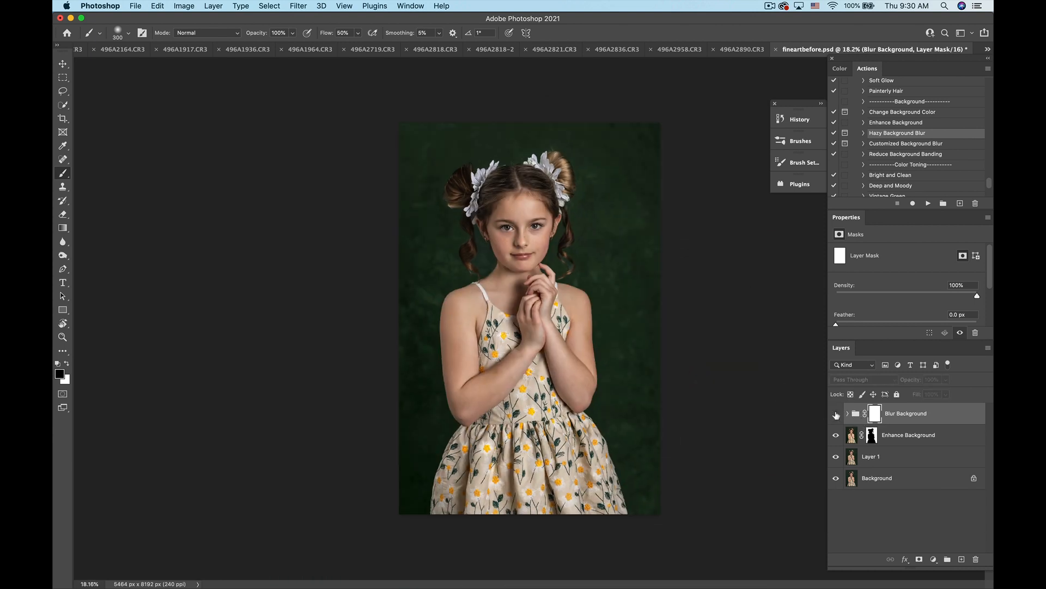
click(836, 414)
click(836, 414)
click(836, 414)
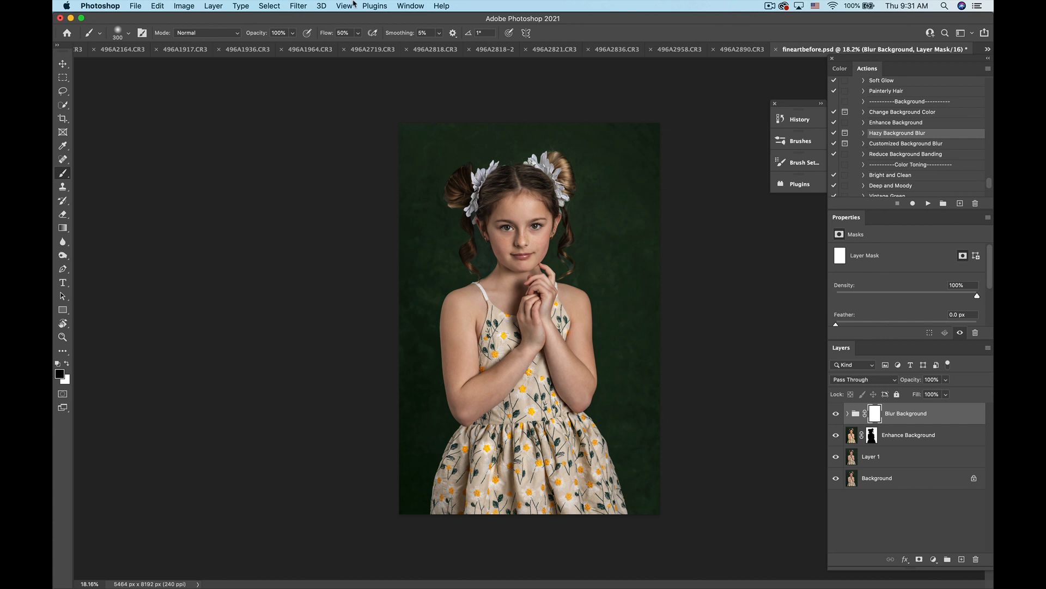
Step: Delete the Blur Background group made by the Hazy Background Blur action
click(835, 413)
drag(970, 418, 975, 557)
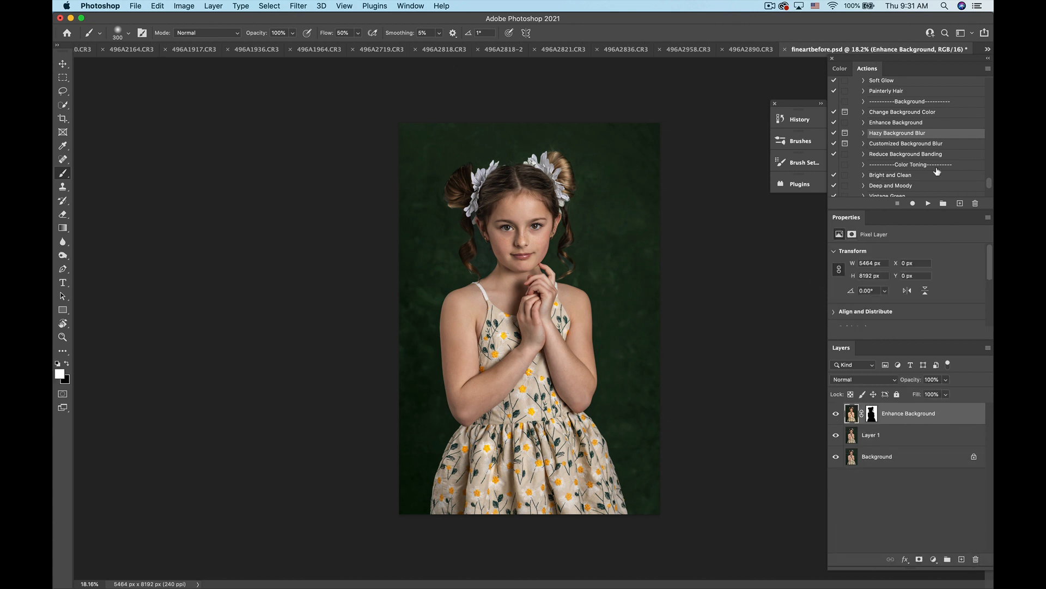
Step: Run the Customized Background Blur action and continue past its instruction message
click(905, 145)
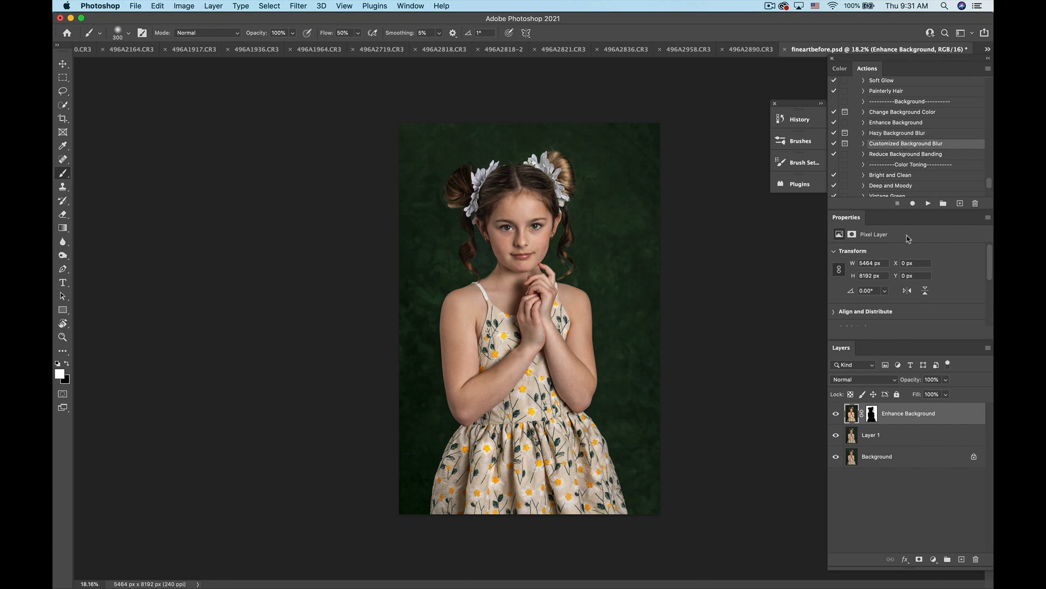
click(929, 204)
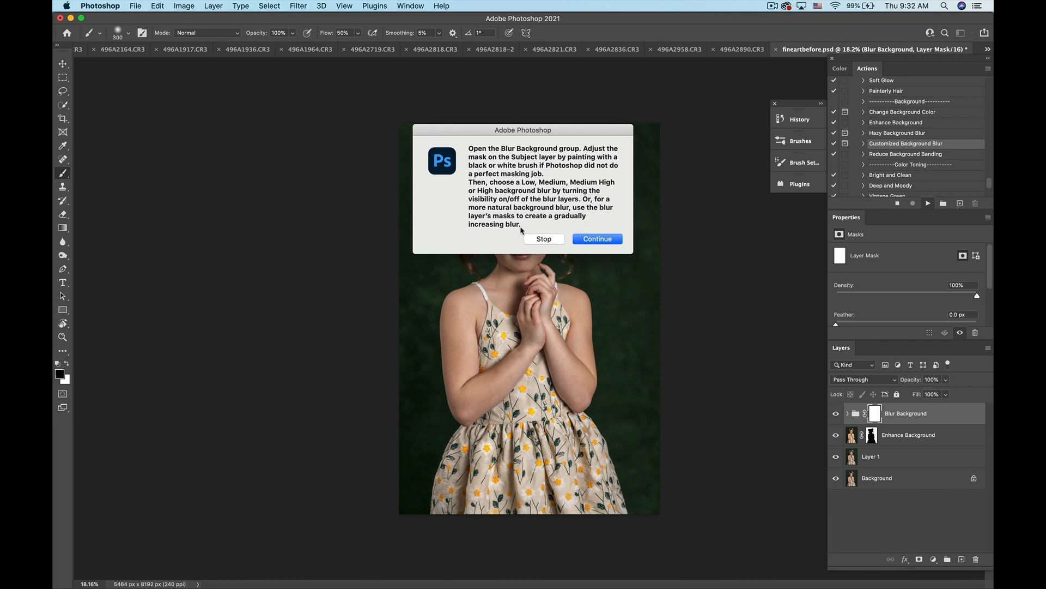
click(593, 243)
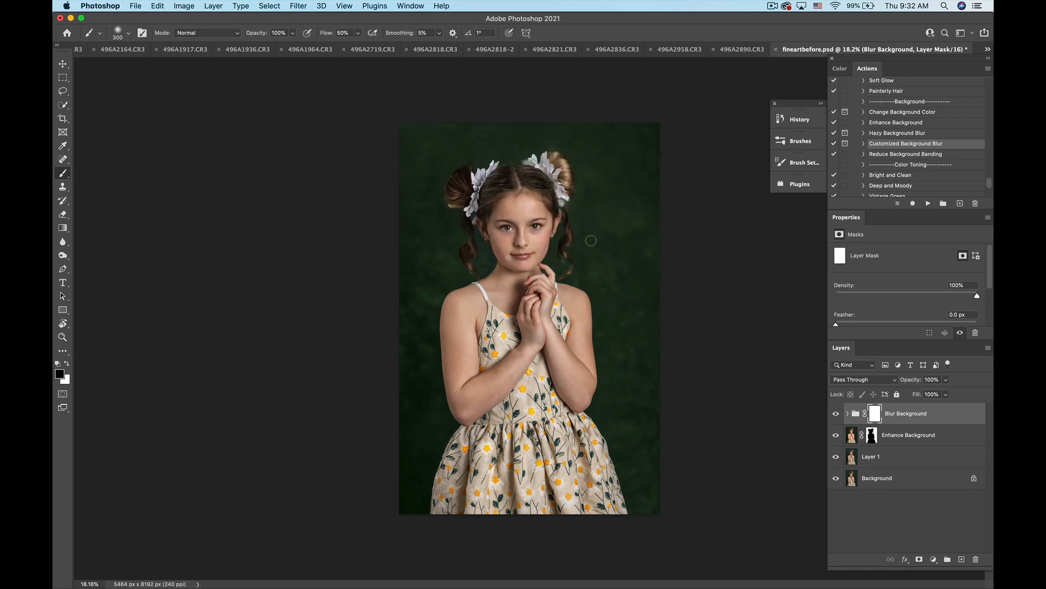
Step: Check the Subject layer in the Blur Background group and paint white on its mask over the flowers above the child's forehead
click(848, 414)
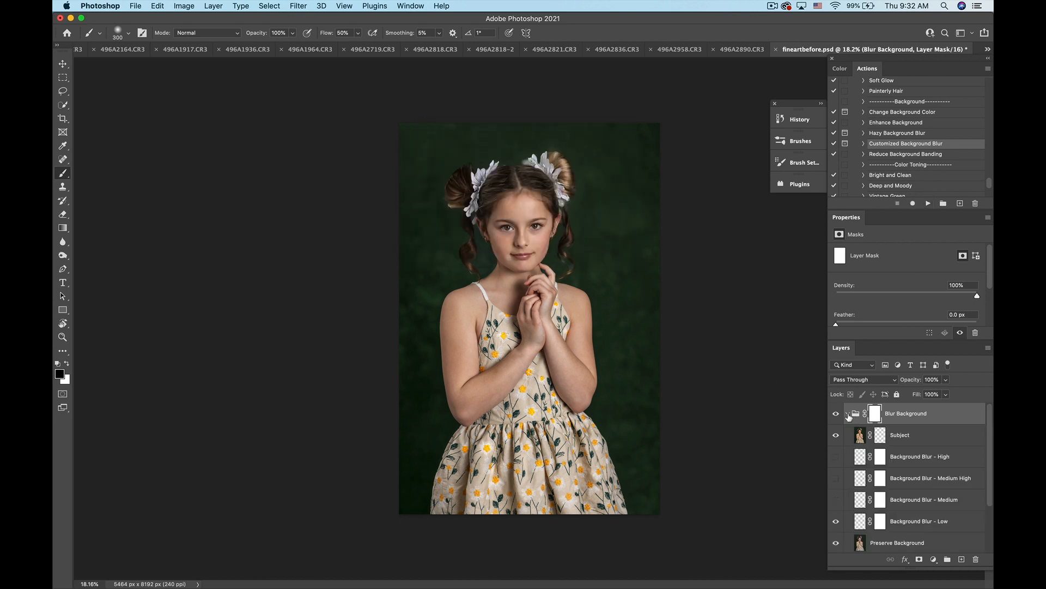
click(879, 436)
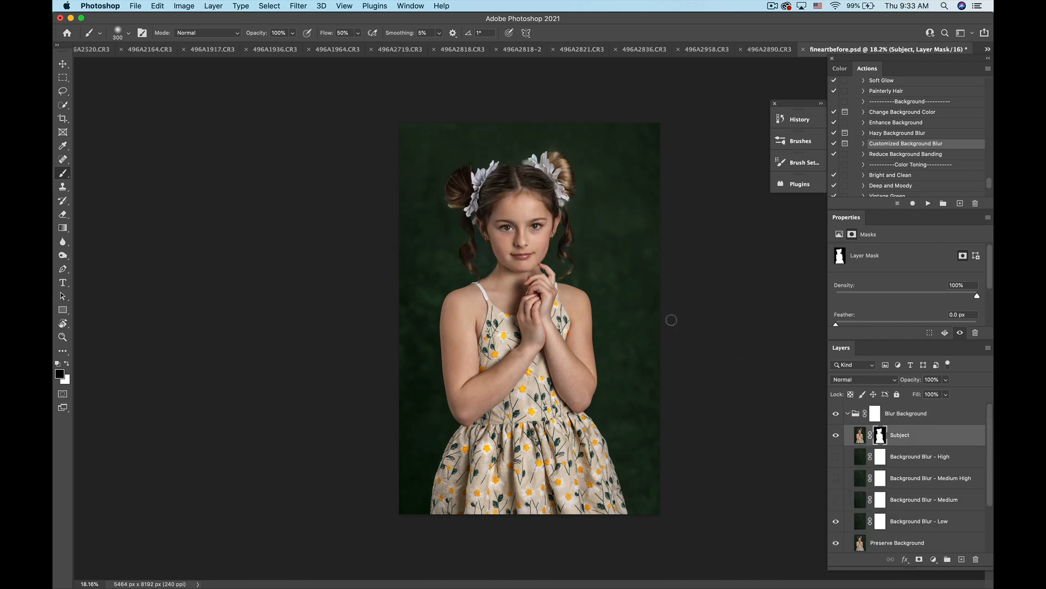
click(836, 437)
click(836, 437)
click(836, 436)
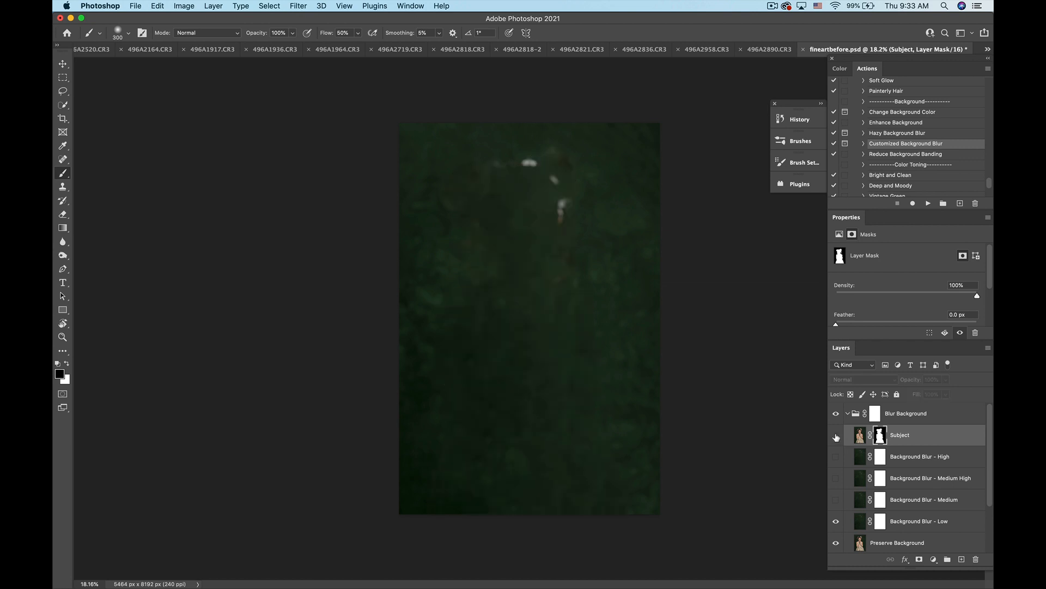
click(836, 437)
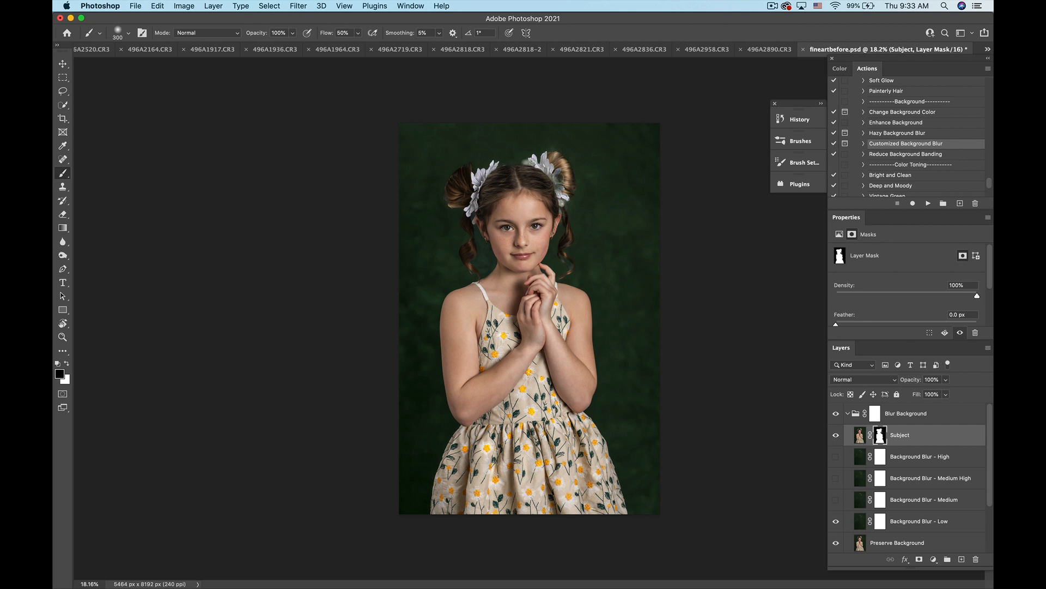
click(67, 362)
drag(536, 164, 529, 162)
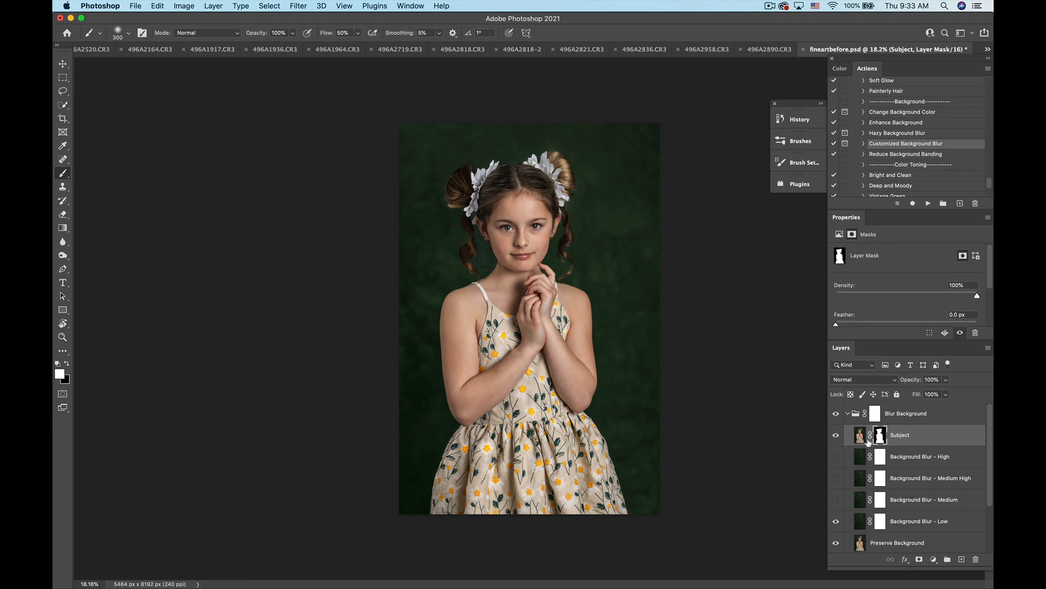
Step: Compare the Low, Medium High and High background blur layers by switching their visibility
click(835, 522)
click(835, 521)
click(909, 523)
click(835, 522)
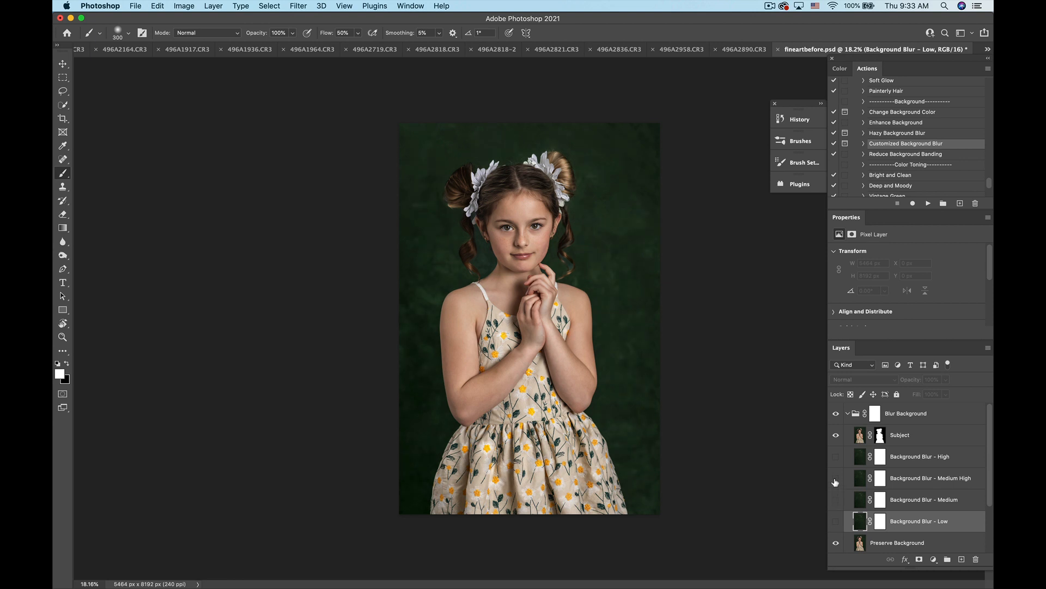
click(837, 478)
click(836, 477)
click(836, 522)
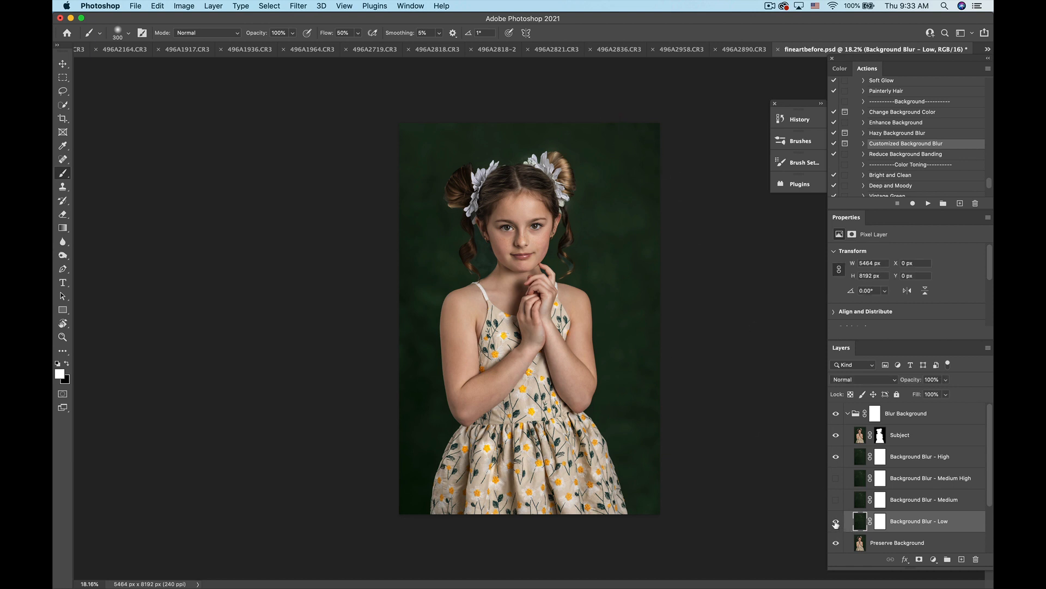
Step: Hide the Background Blur - High layer and reduce the opacity of the Background Blur - Low layer
click(836, 457)
click(834, 522)
click(834, 522)
drag(946, 379, 934, 397)
click(848, 414)
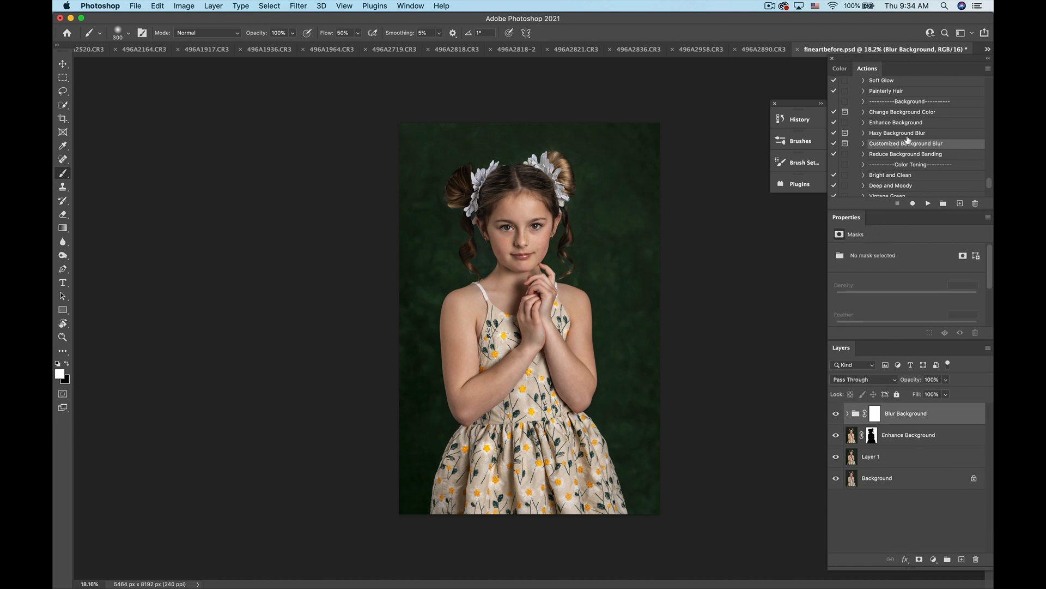
scroll(906, 158, down, 3)
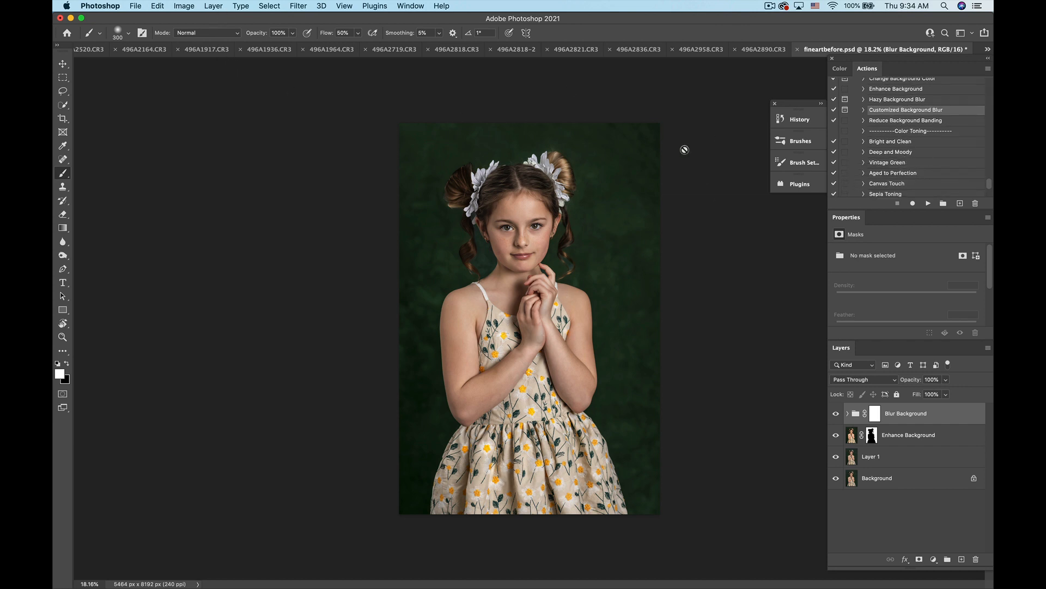
click(800, 120)
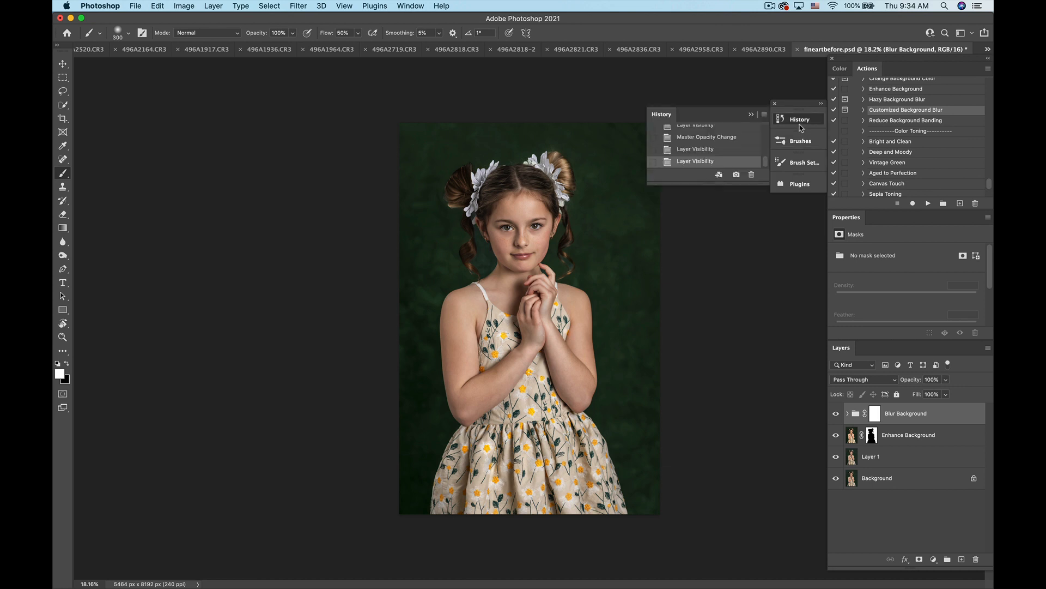
click(752, 114)
Step: Run the Bright and Clean color toning action and compare the portrait with and without its effect
scroll(921, 139, down, 4)
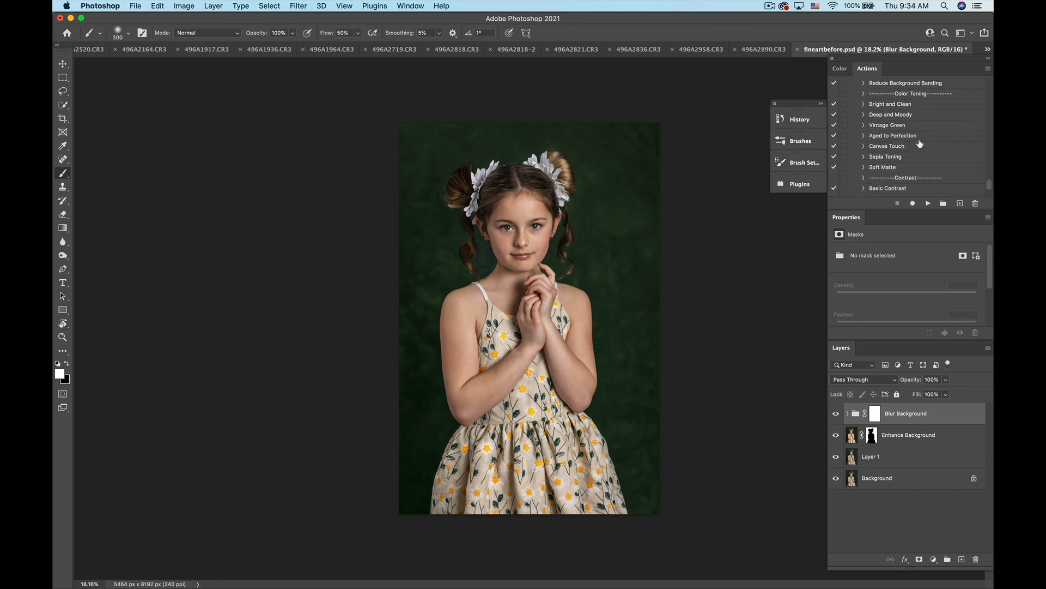
click(900, 105)
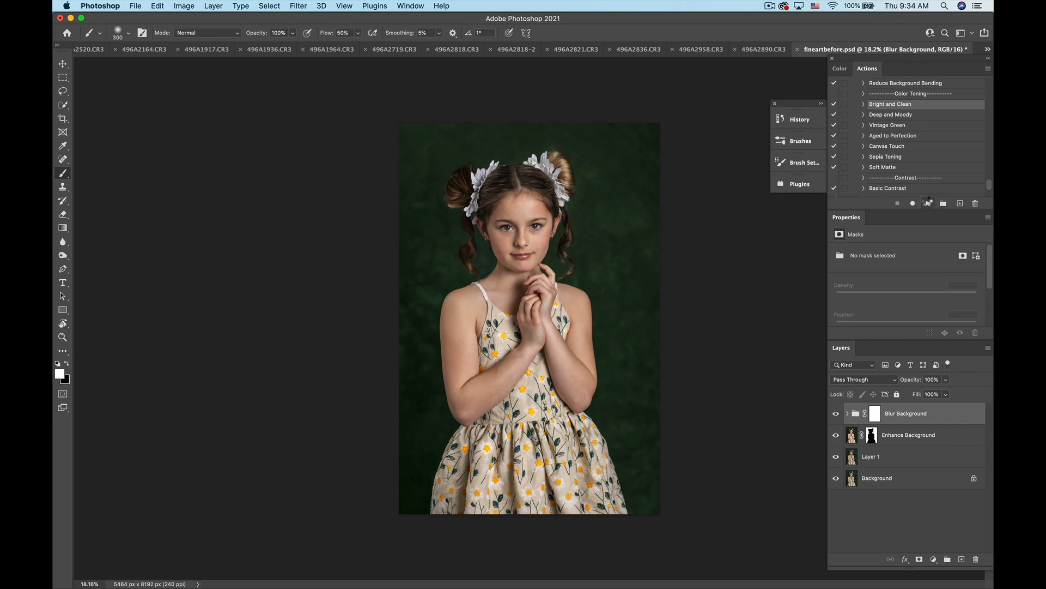
click(928, 203)
click(836, 413)
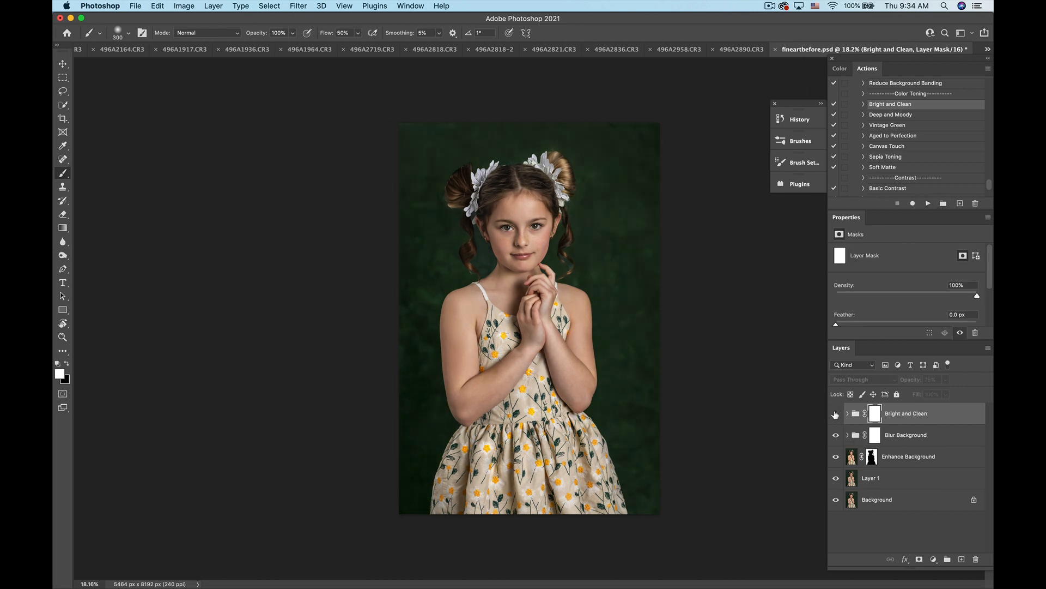
click(835, 414)
click(836, 414)
click(836, 414)
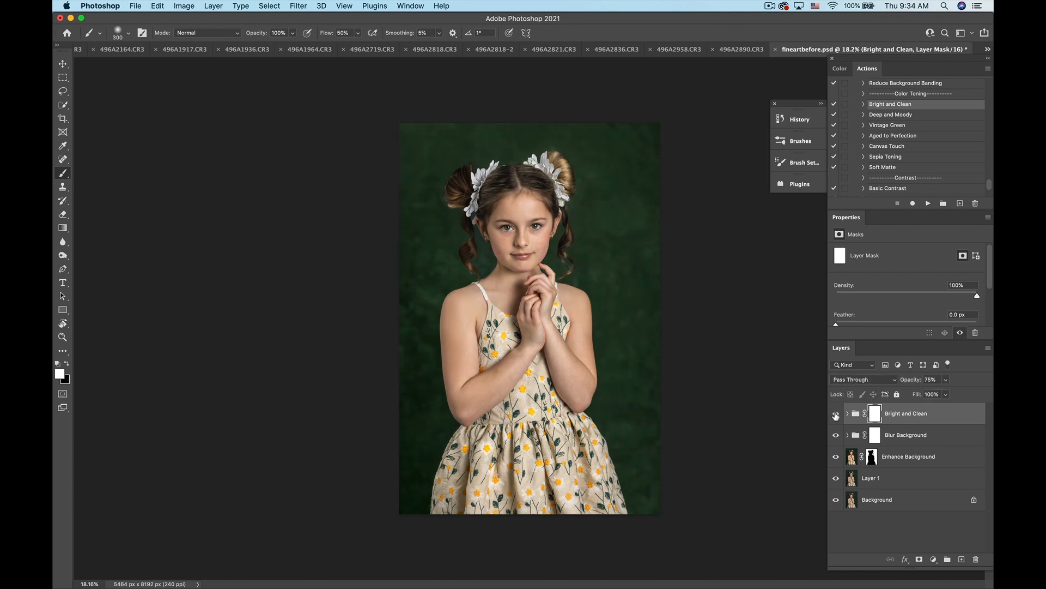
Step: Lower the Bright and Clean group's opacity to 12% and compare the portrait with the group hidden and shown
click(945, 380)
drag(941, 395, 920, 405)
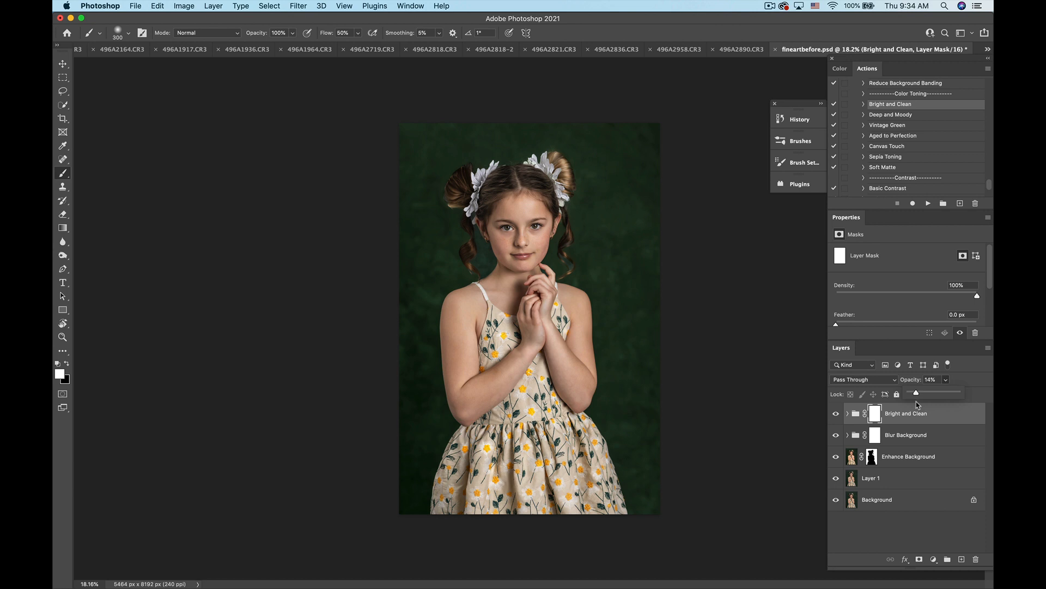
click(831, 413)
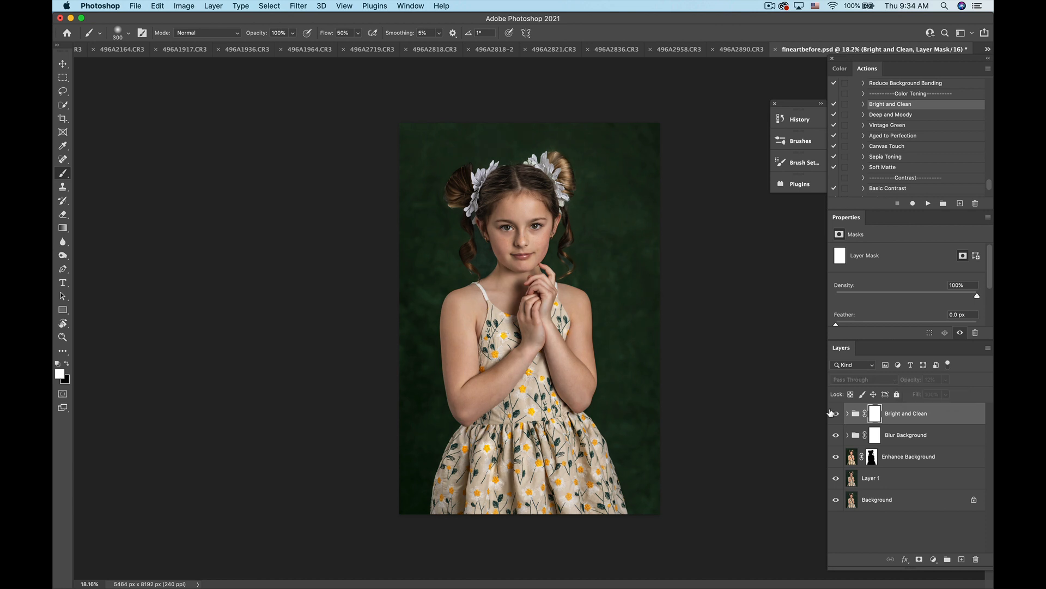
click(831, 412)
click(832, 413)
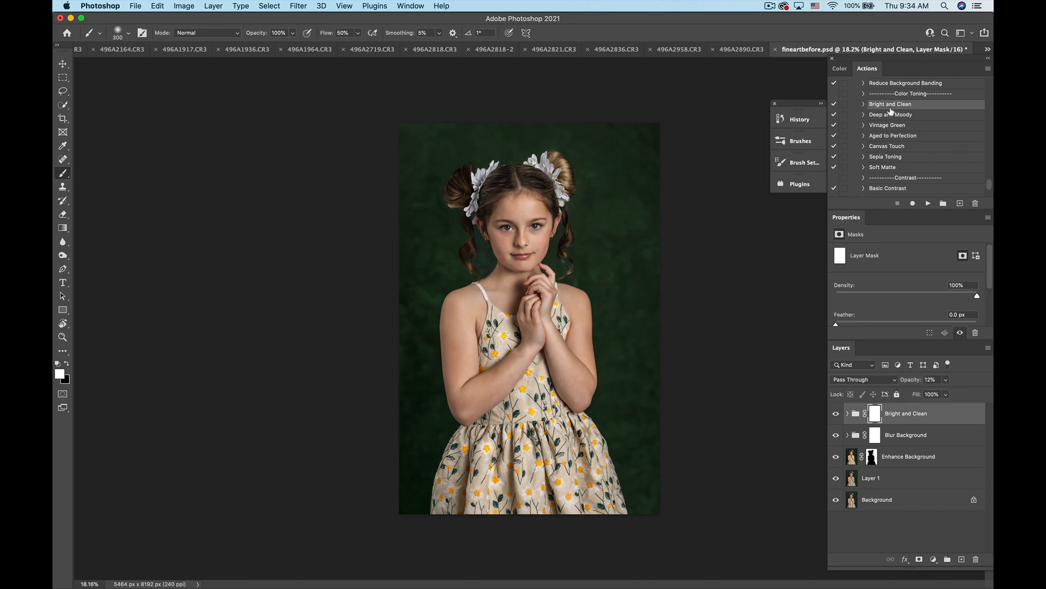
Step: Run the Deep and Moody action, compare the portrait with and without it, and leave its group hidden
click(892, 113)
click(927, 202)
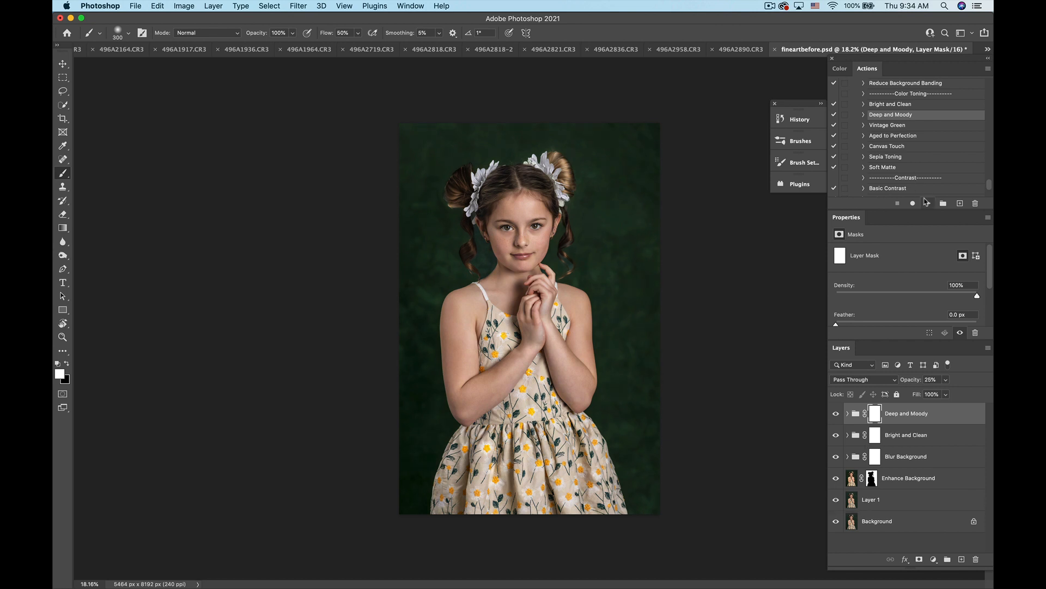
click(836, 414)
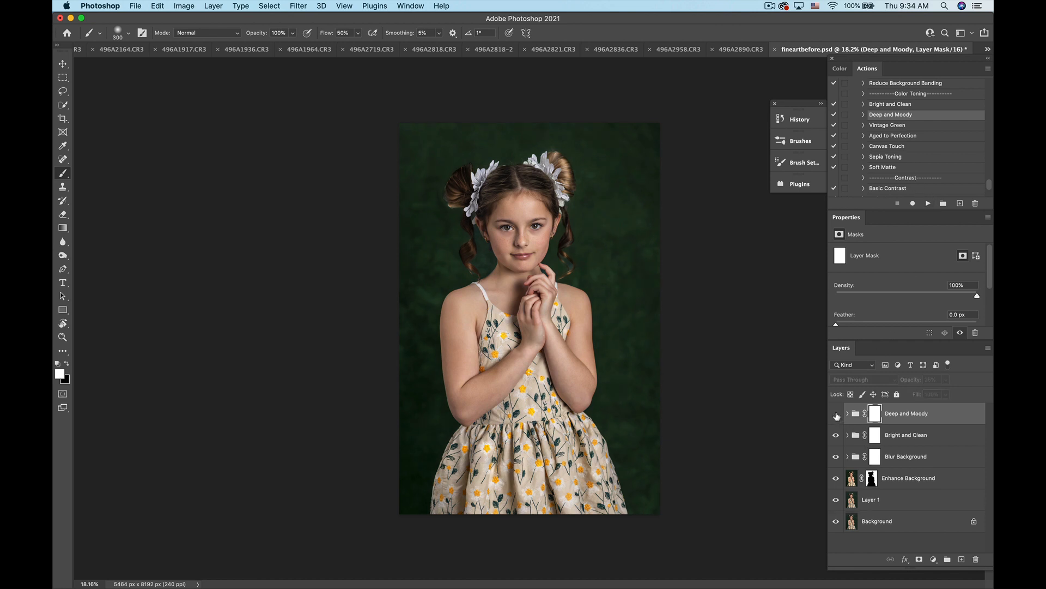
click(836, 414)
click(836, 415)
click(837, 415)
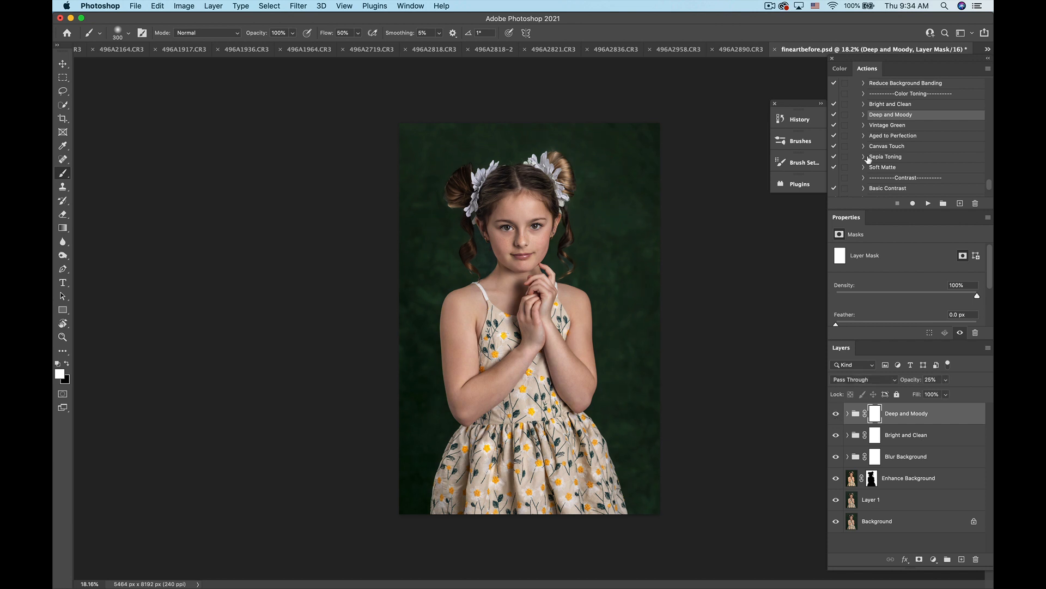
click(837, 414)
Step: Run the Vintage Green action and compare the portrait with its layer hidden and shown
click(902, 126)
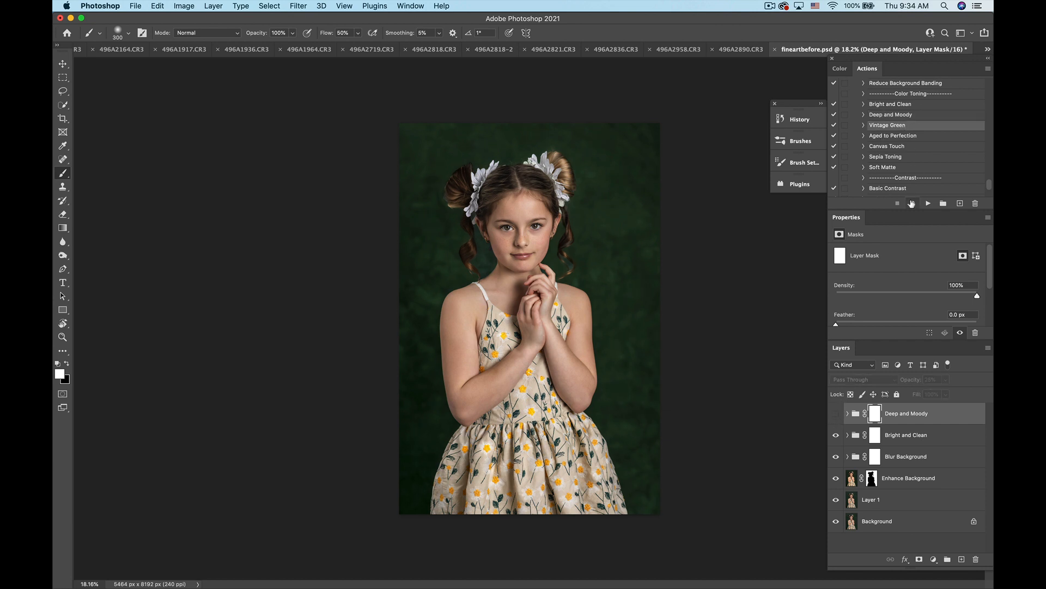
click(928, 203)
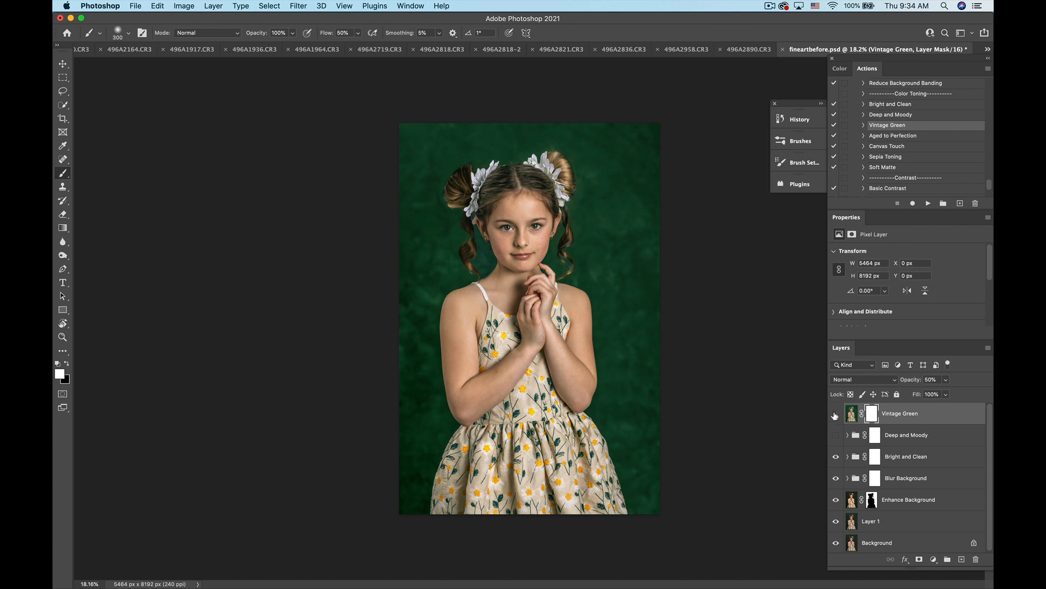
click(835, 414)
click(835, 414)
click(835, 414)
click(835, 415)
Step: Invert the Vintage Green layer's mask to black and paint the effect back over the dress with a white brush of size 900
click(872, 413)
key(super+i)
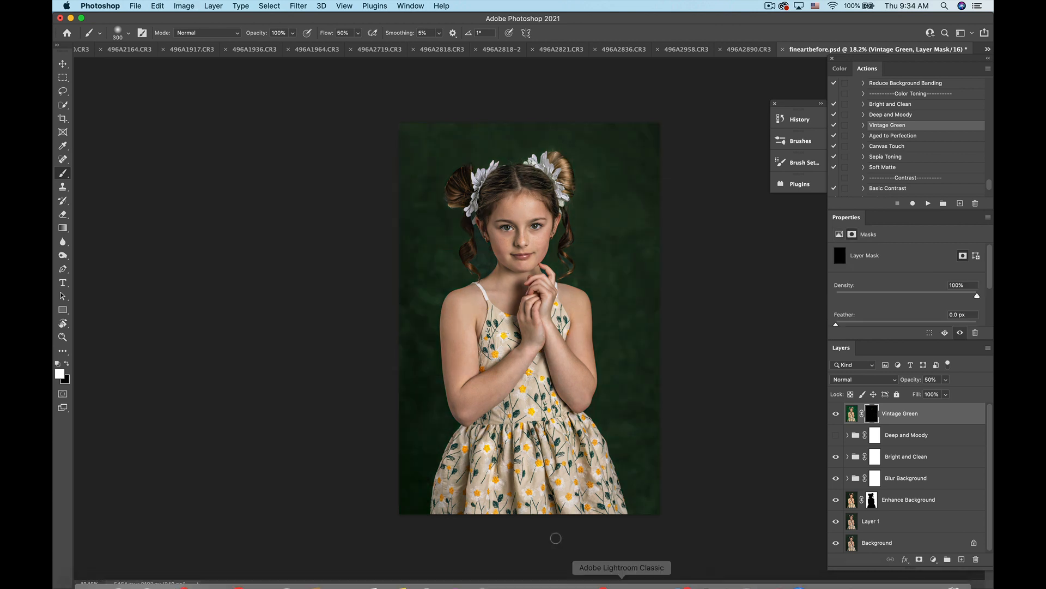
key(bracketright)
key(bracketright)
key(bracketright)
key(bracketright)
key(bracketright)
key(bracketright)
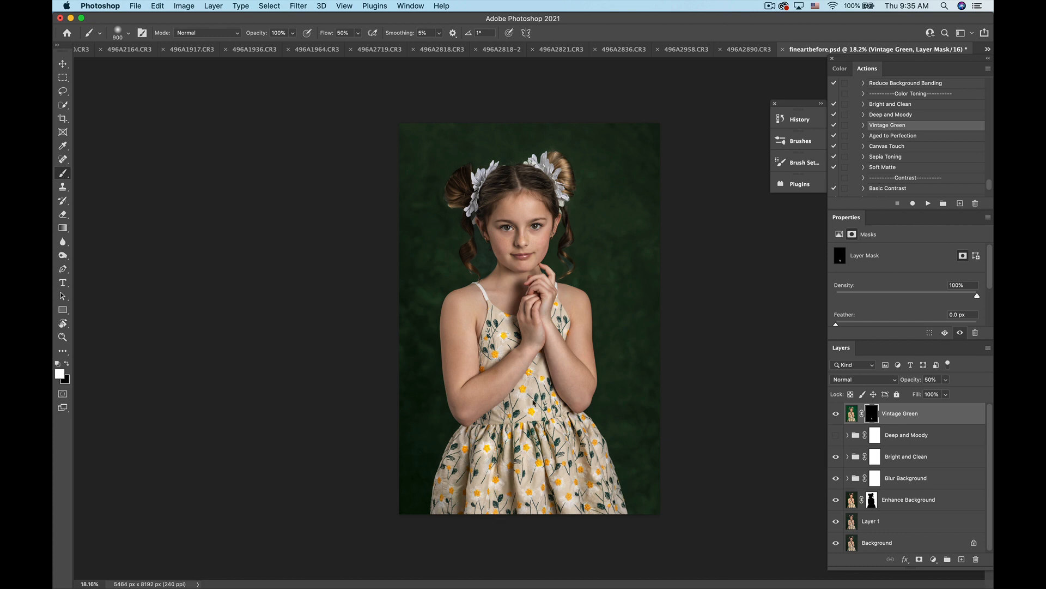
drag(534, 402, 500, 349)
Step: Run the Aged to Perfection action and compare the portrait with and without its effect
click(906, 136)
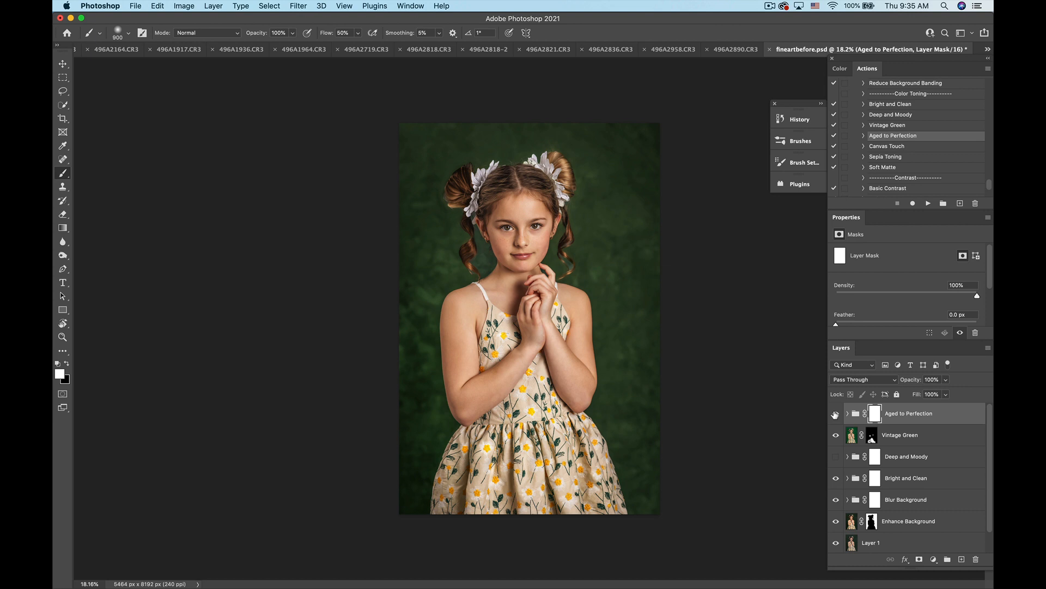
click(835, 414)
click(836, 415)
Step: Lower the Aged to Perfection group's opacity and leave the group hidden
click(946, 394)
drag(947, 394, 909, 403)
click(834, 417)
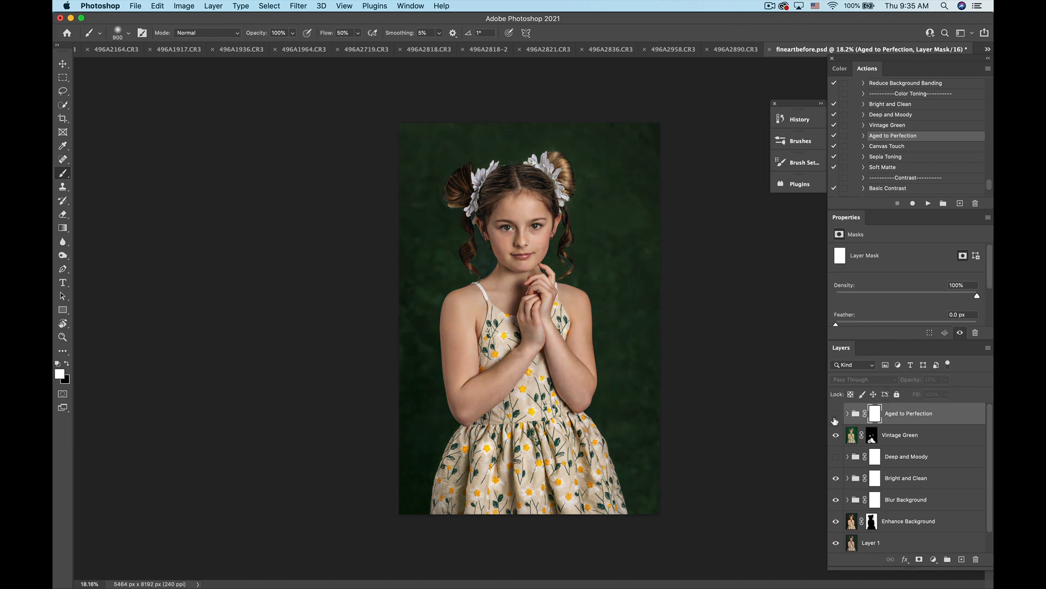
click(835, 417)
Step: Run the Canvas Touch action, reduce its layer to 27% opacity and hide the layer
click(894, 147)
click(928, 203)
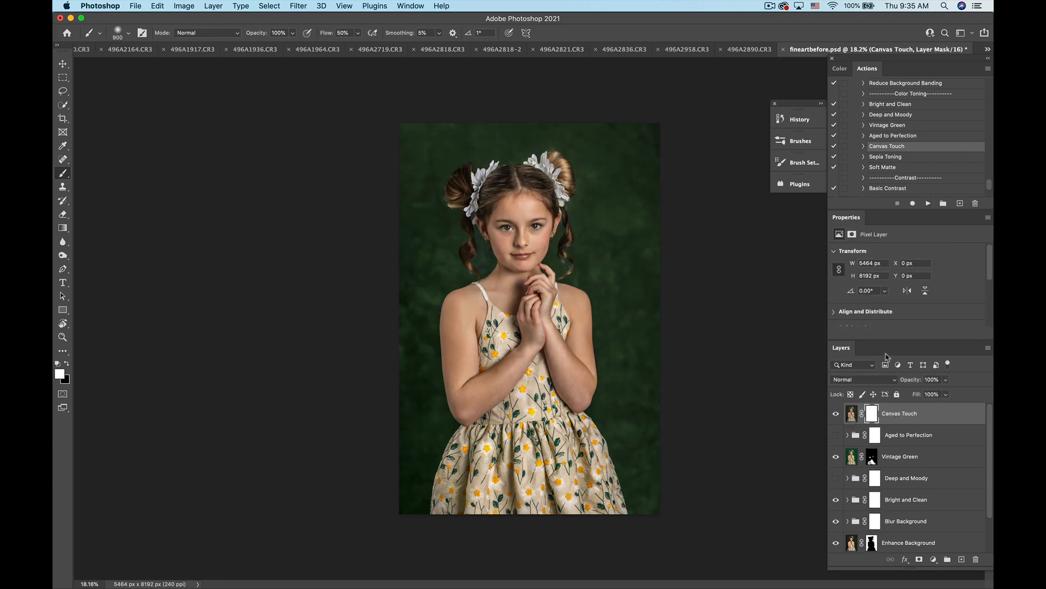
click(946, 379)
drag(946, 394, 911, 406)
click(835, 415)
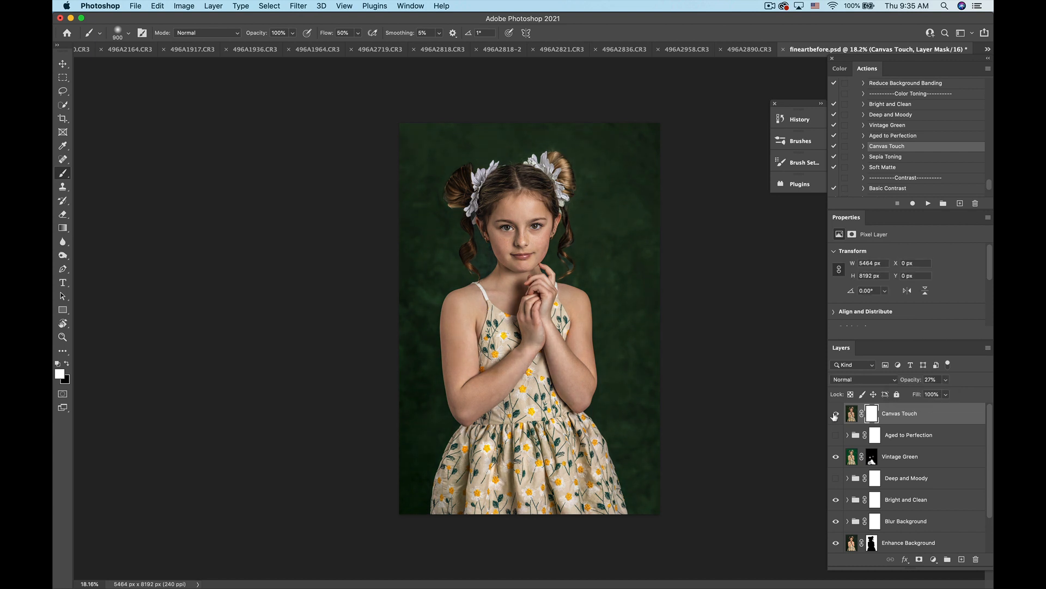
click(834, 415)
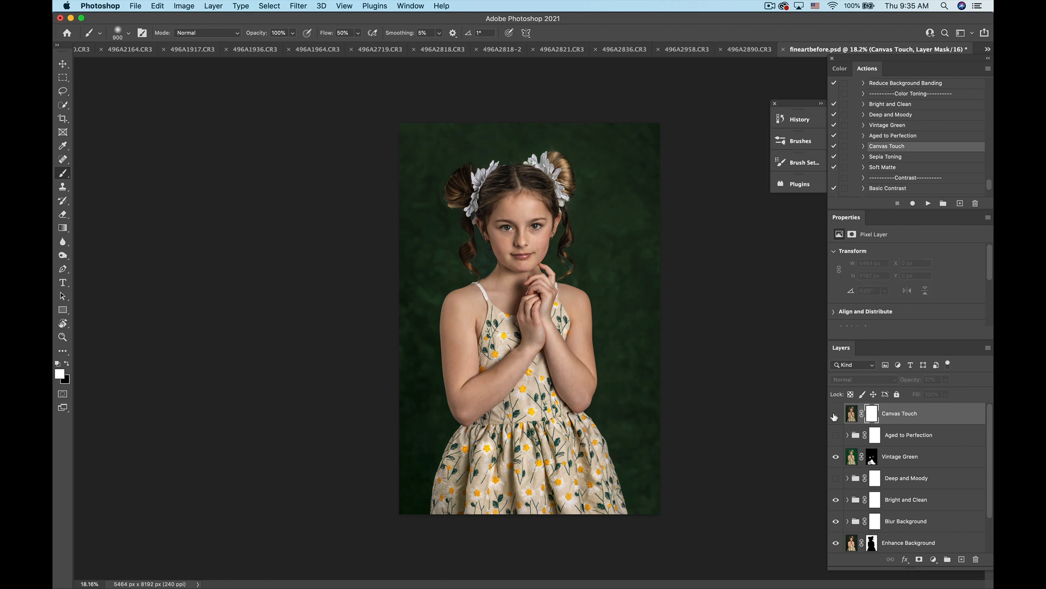
Step: Run the Sepia Toning action and hide its Hue/Saturation and Sepia Toning layers
click(895, 158)
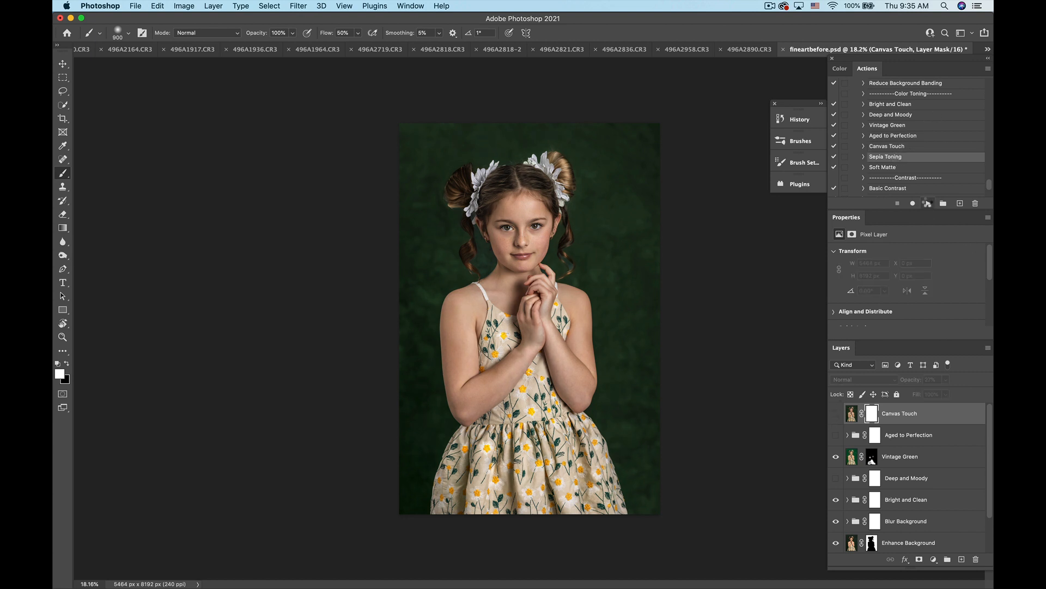
click(928, 203)
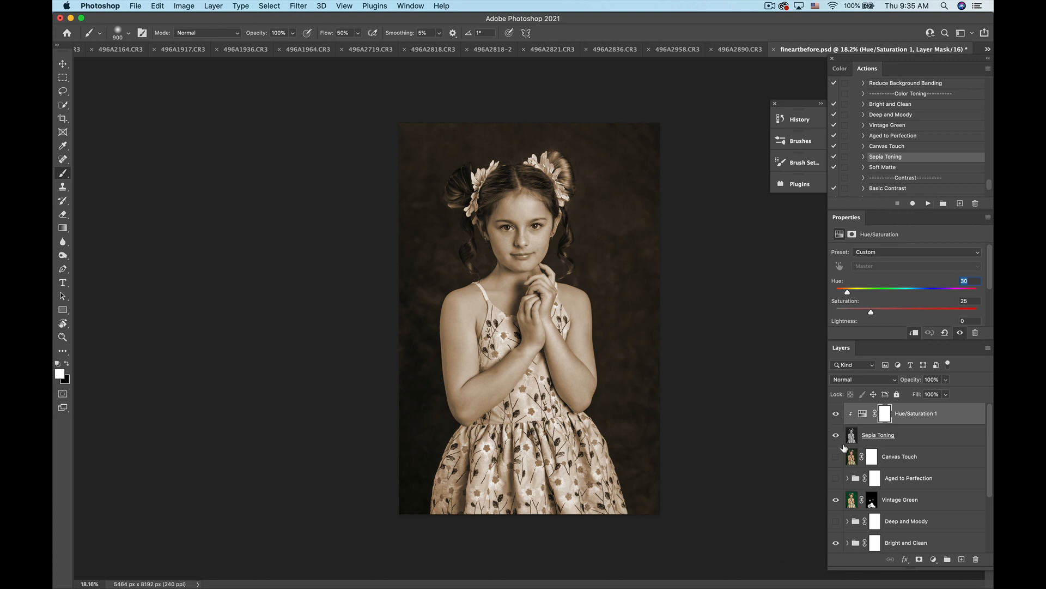
click(836, 414)
click(836, 435)
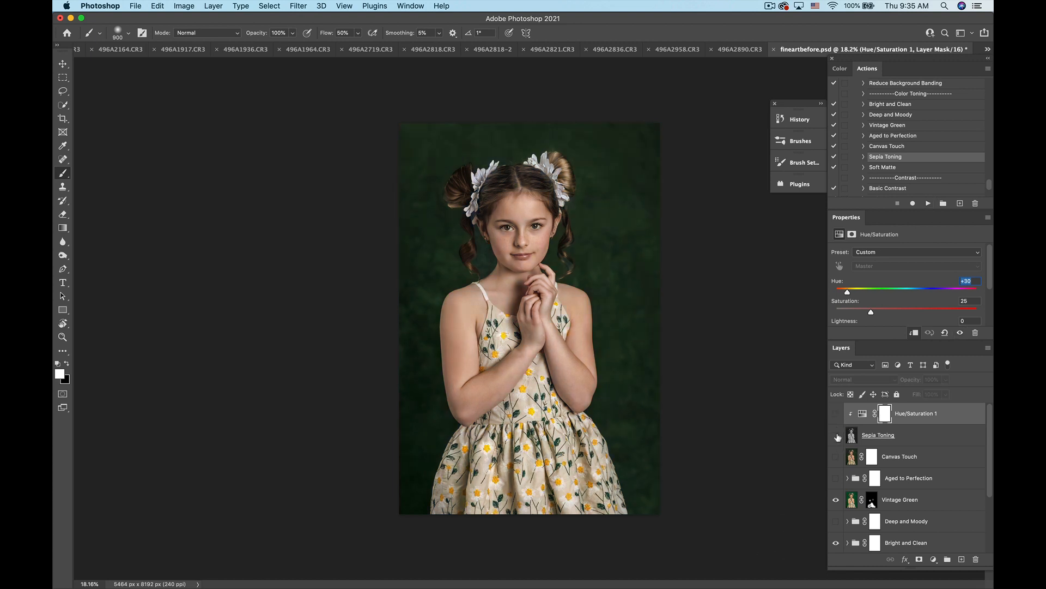
Step: Run the Soft Matte action and hide its gradient map layer
click(883, 167)
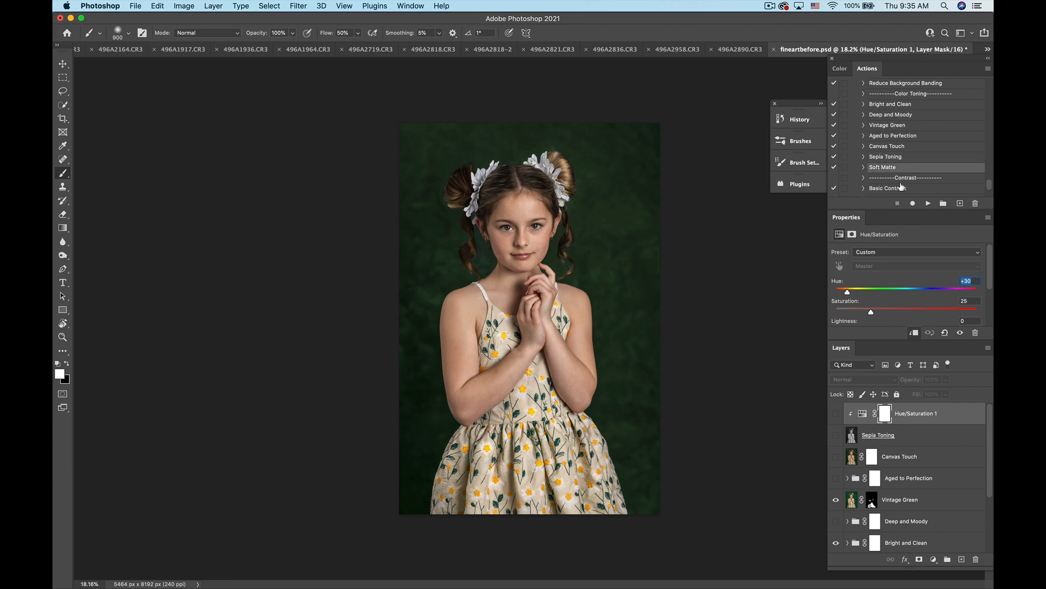
click(929, 204)
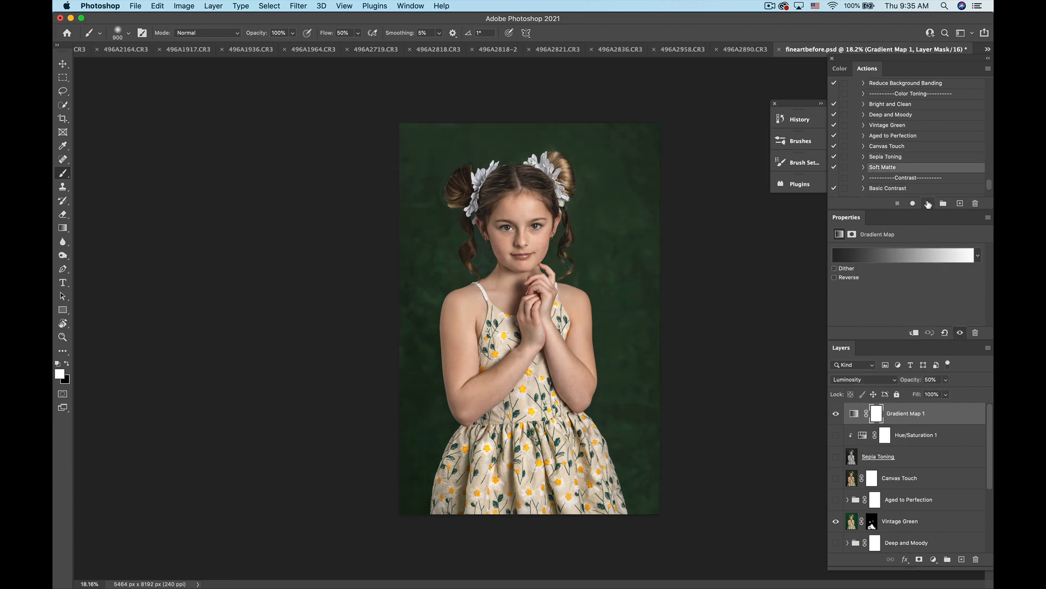
click(836, 415)
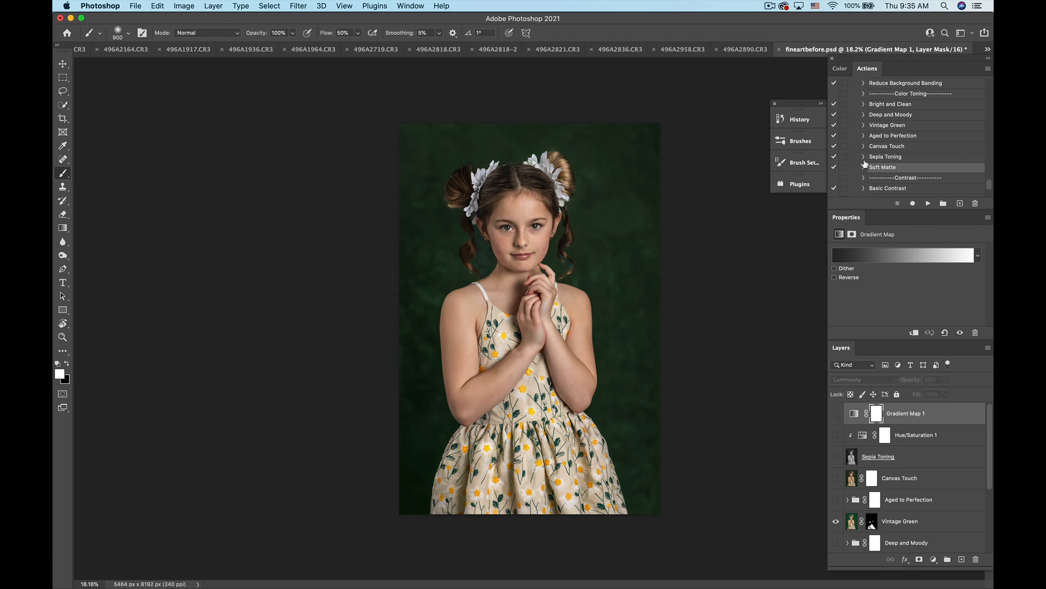
Step: Run the Basic Contrast action from the Contrast section of the action set
click(800, 129)
click(754, 111)
scroll(930, 154, down, 4)
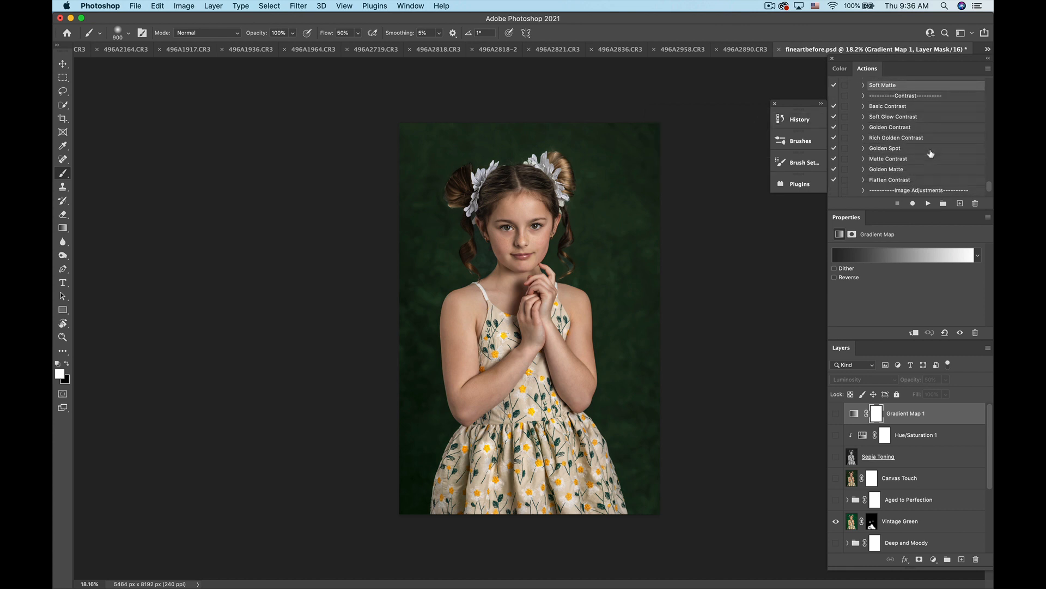
scroll(931, 155, down, 1)
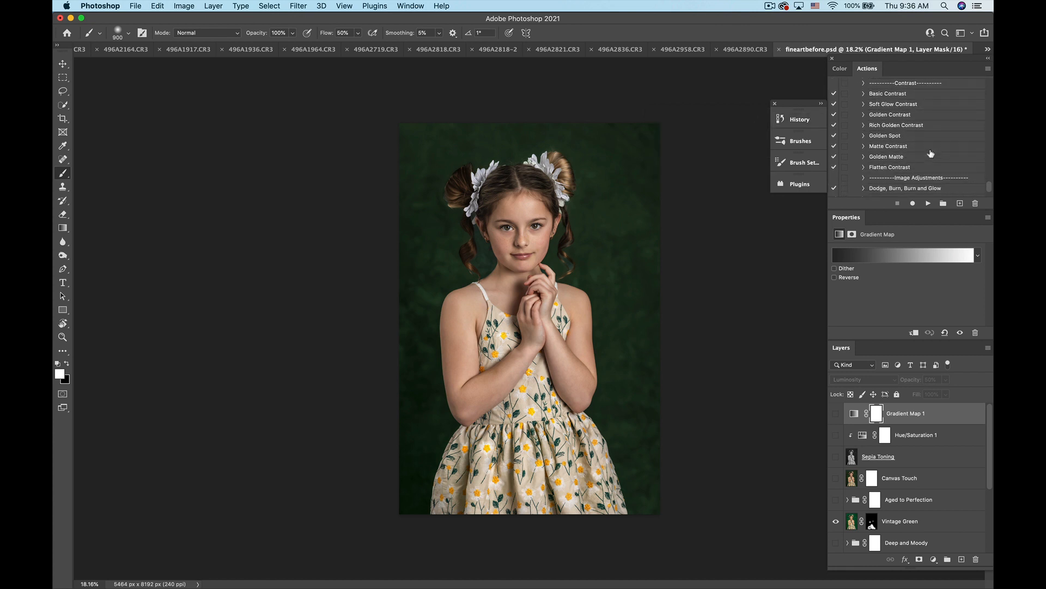
click(890, 97)
click(928, 203)
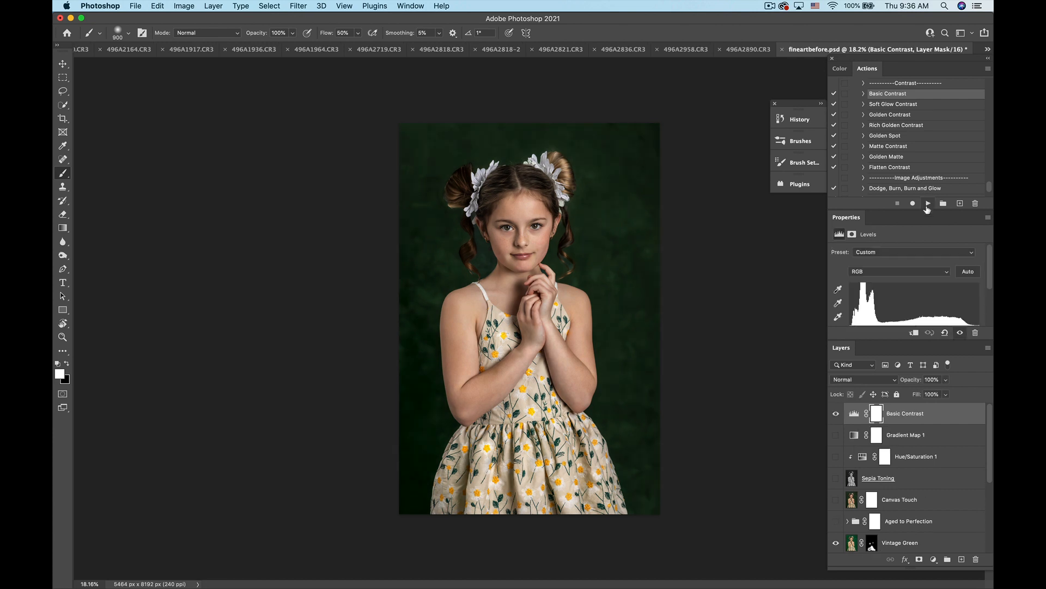
Step: Run Basic Contrast a second time, delete the extra layer and set the remaining one to 38% opacity
click(927, 205)
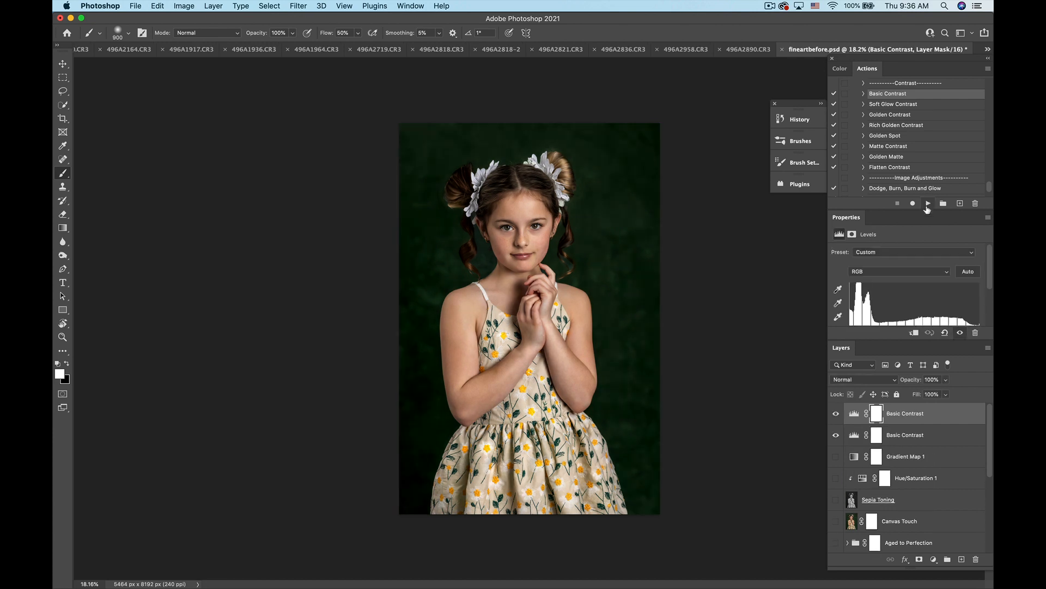
drag(907, 437, 976, 559)
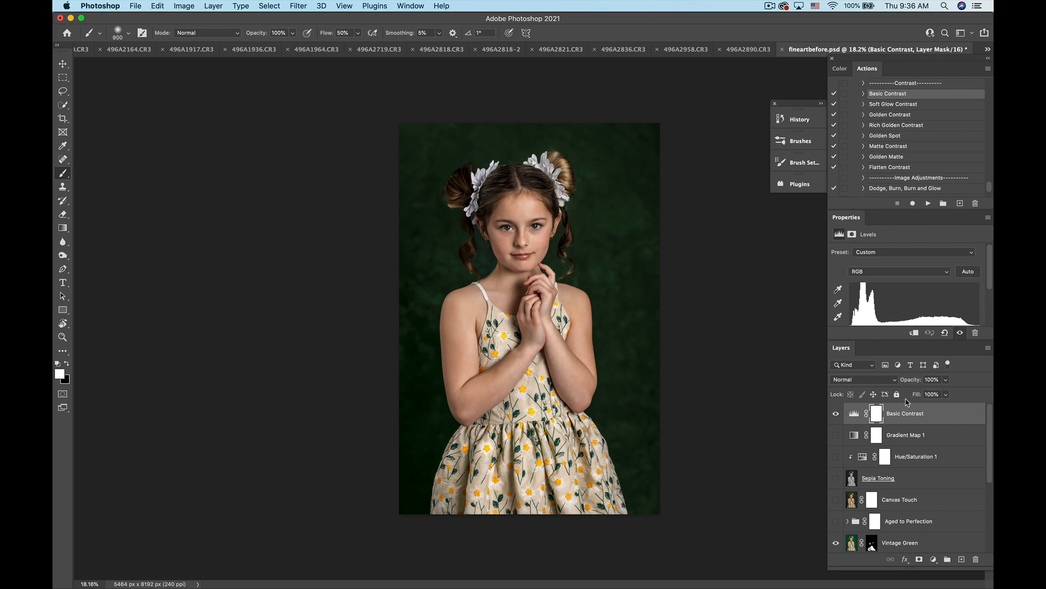
click(946, 379)
drag(948, 392, 916, 405)
Step: Run the Soft Glow Contrast action, compare the image with and without its group, and leave the group hidden
click(900, 105)
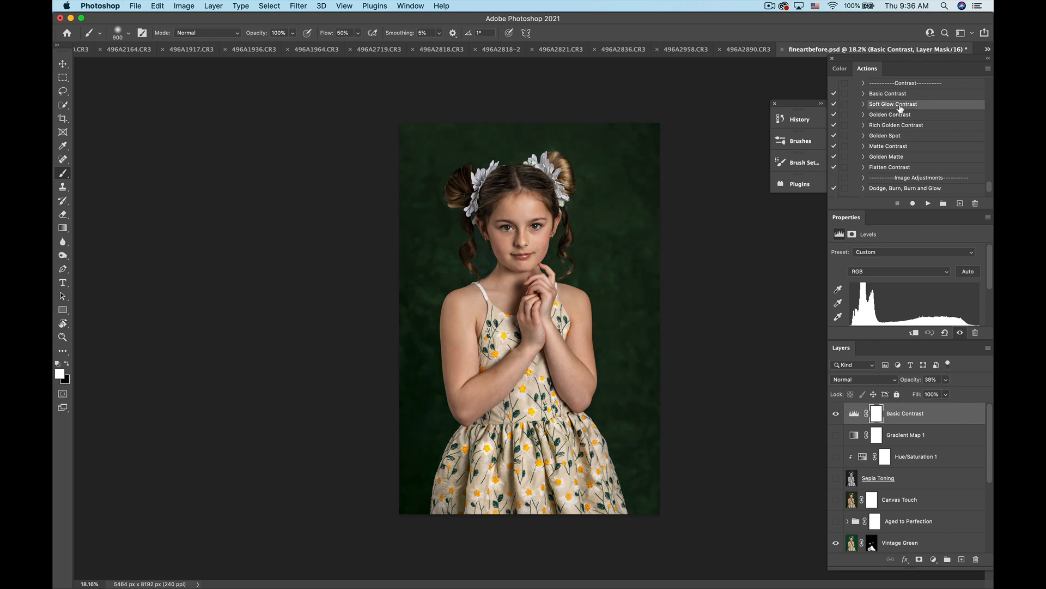
click(929, 203)
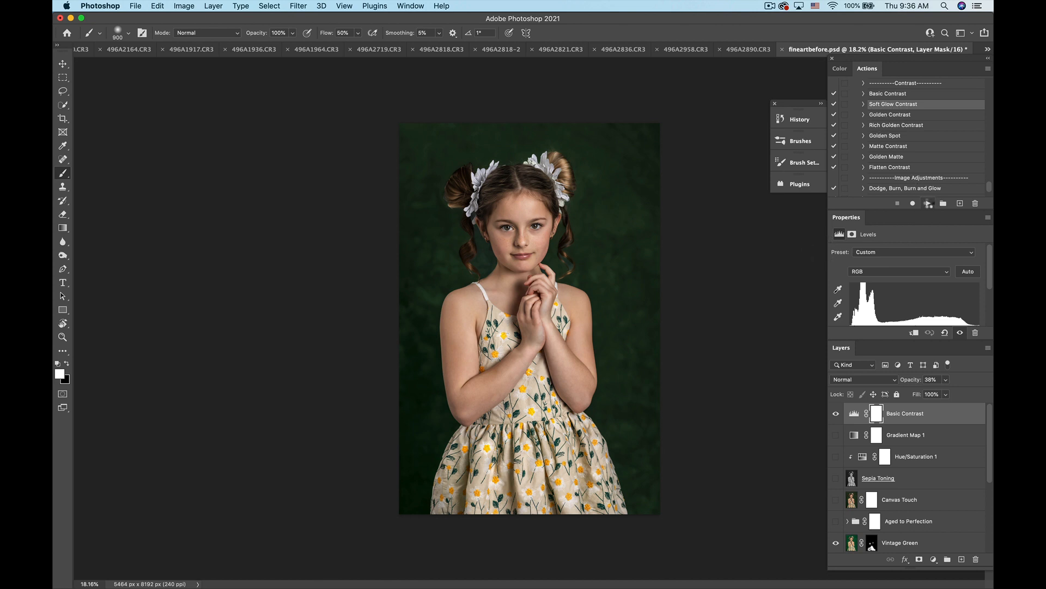
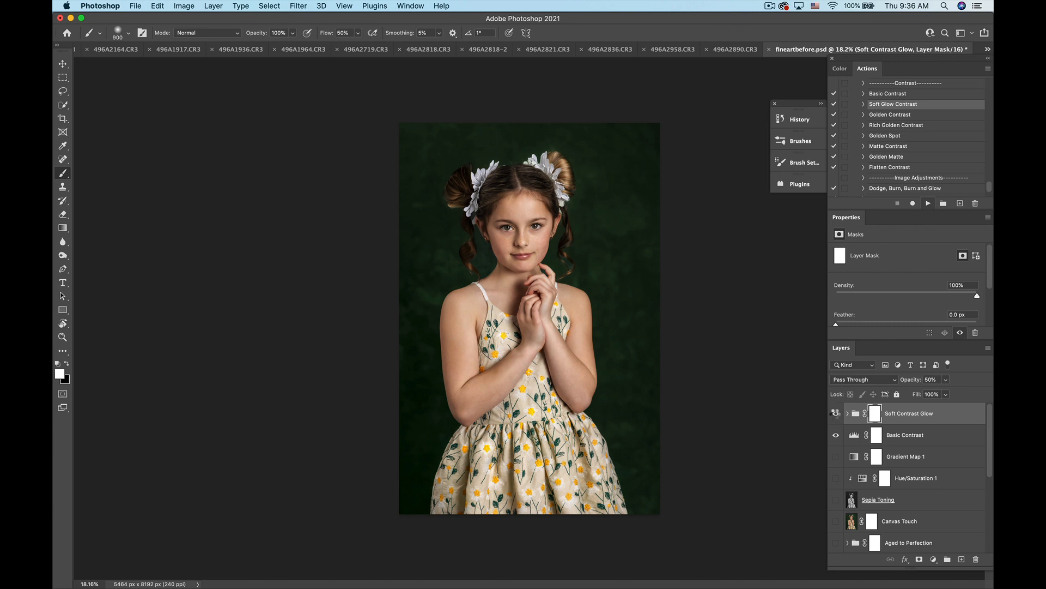
click(835, 414)
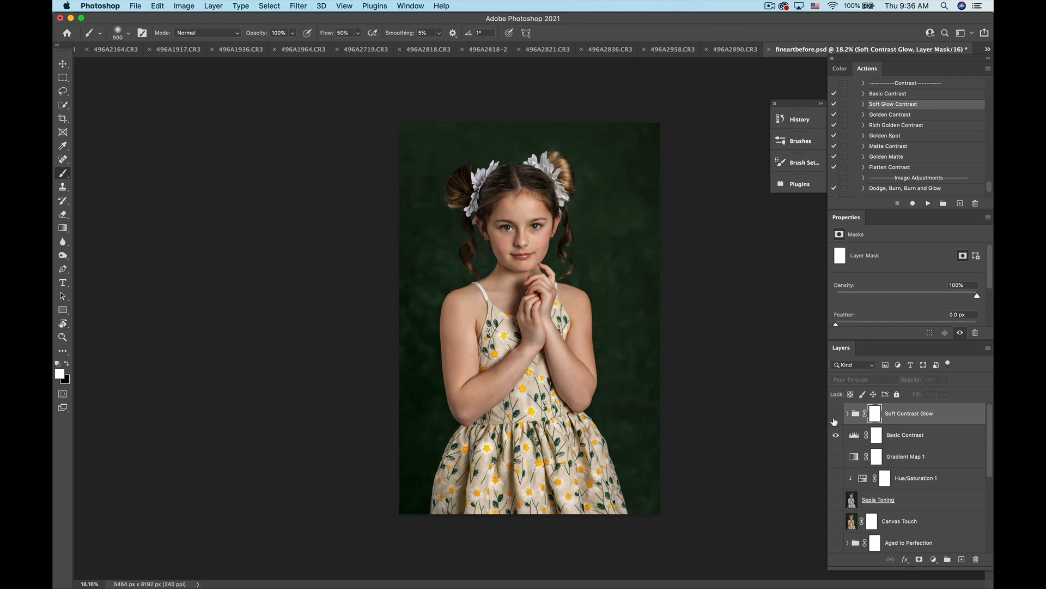
click(836, 415)
click(837, 414)
click(836, 415)
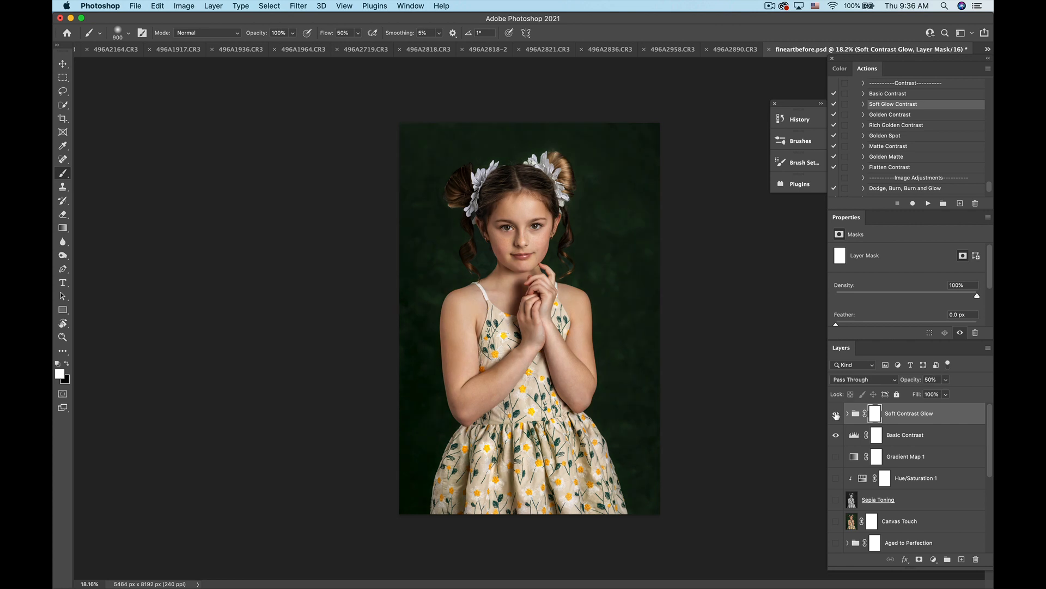
click(836, 415)
click(836, 414)
click(837, 414)
Step: Run the Golden Contrast action and lower the opacity of its group, keeping the group visible
click(894, 114)
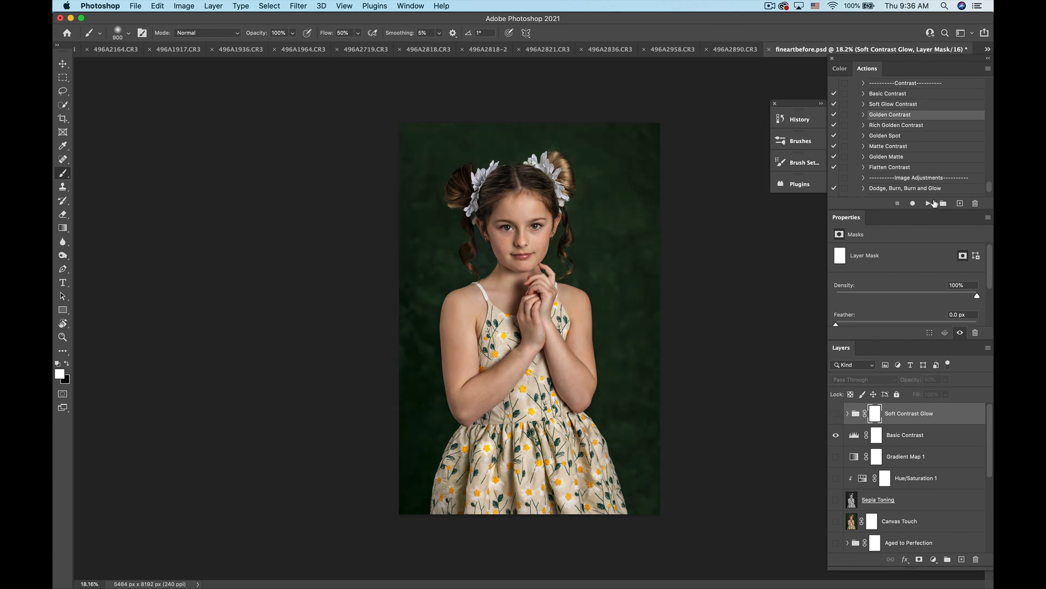
click(927, 204)
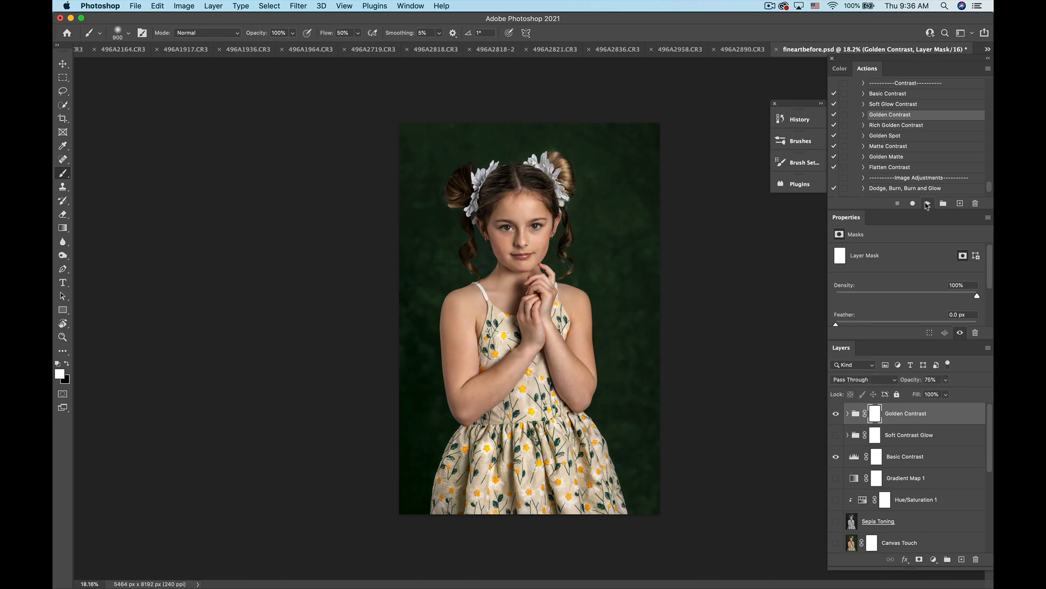
click(836, 413)
drag(945, 385, 930, 403)
Step: Run the Rich Golden Contrast action, compare its effect on and off, and hide its group
click(895, 127)
click(928, 203)
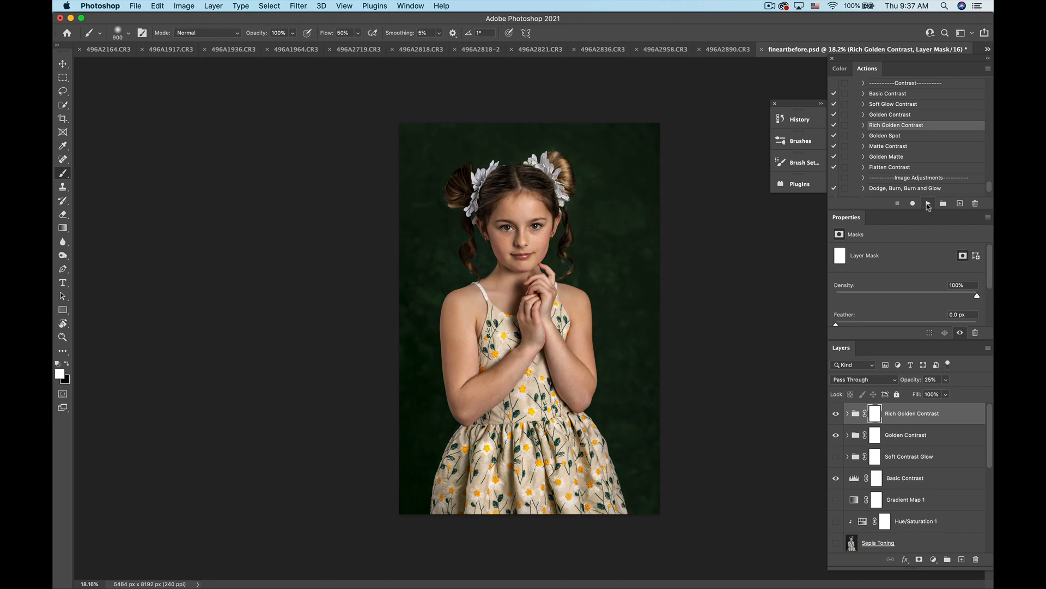
click(836, 414)
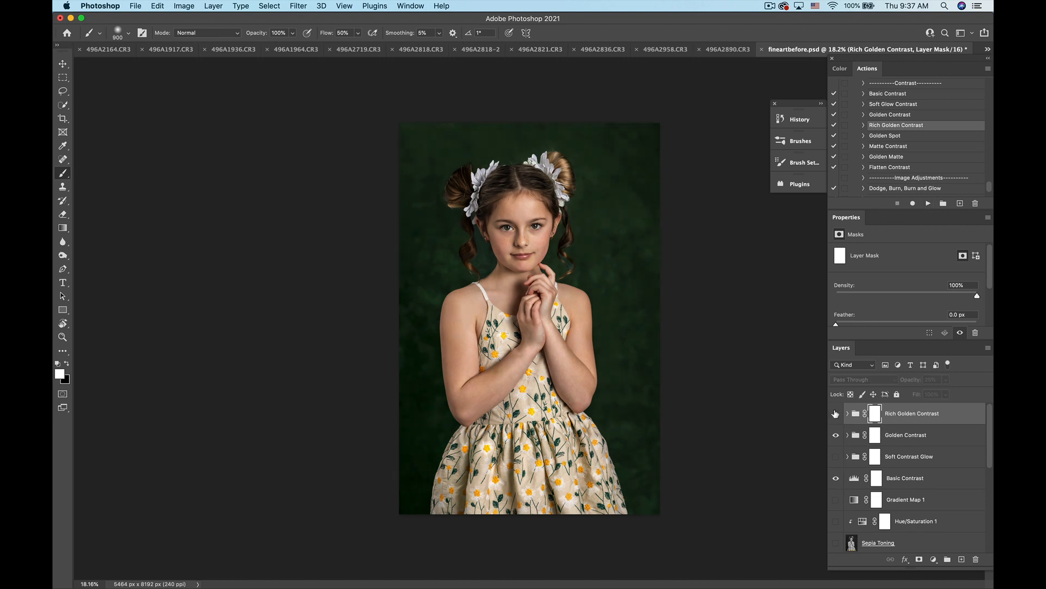
click(836, 414)
click(835, 413)
Step: Run the Golden Spot action and hide its group
click(897, 136)
click(928, 203)
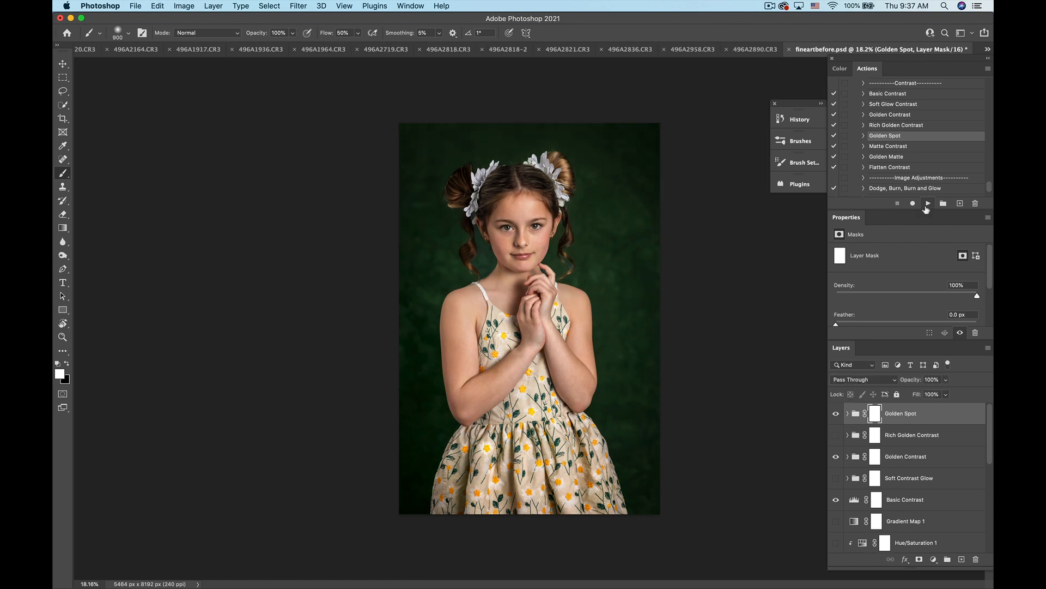
click(835, 414)
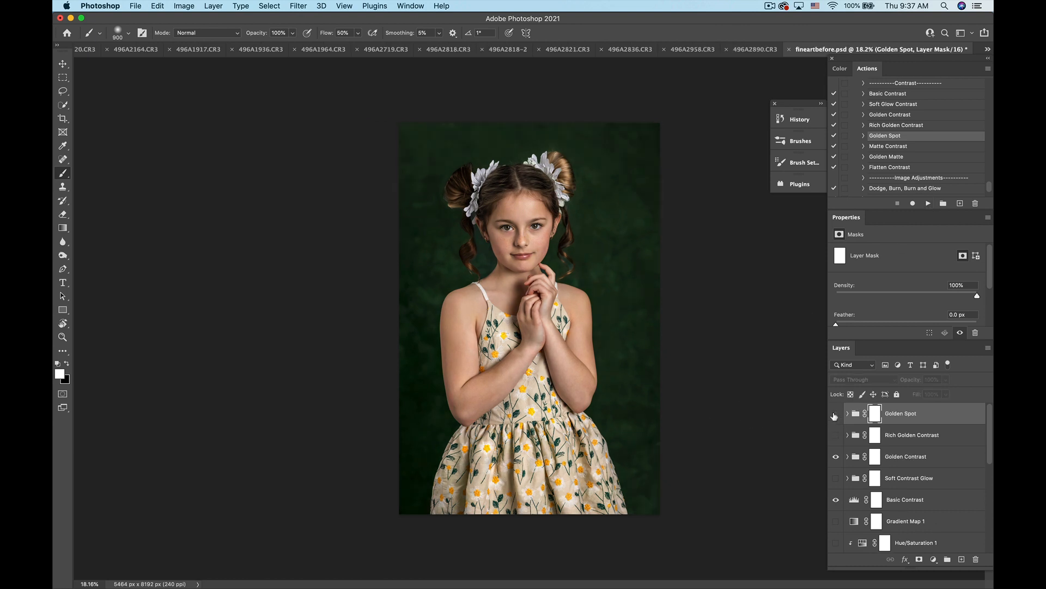
Step: Run the Matte Contrast action, compare its effect on and off, and hide its curves layer
click(896, 149)
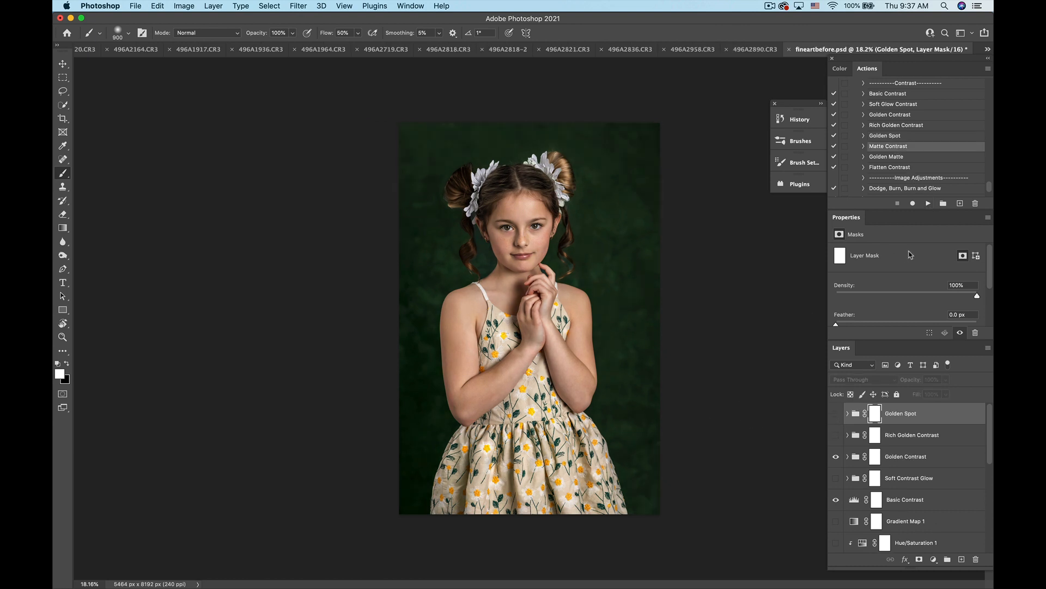
click(926, 203)
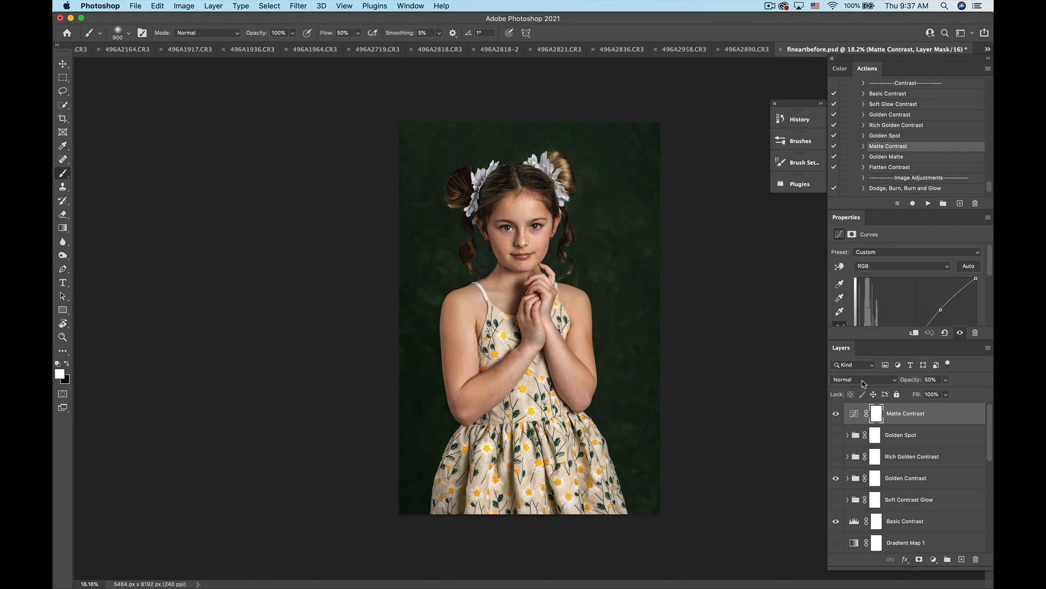
click(836, 414)
click(835, 414)
click(835, 414)
Step: Run the Golden Matte action, compare its effect on and off, and reduce its group to 7% opacity
click(897, 157)
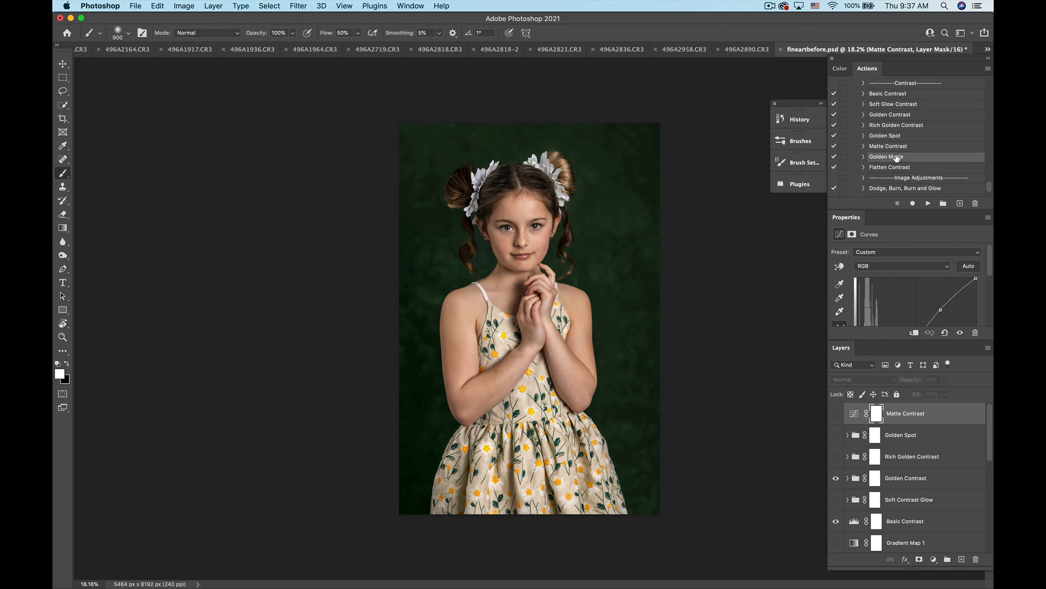
click(928, 204)
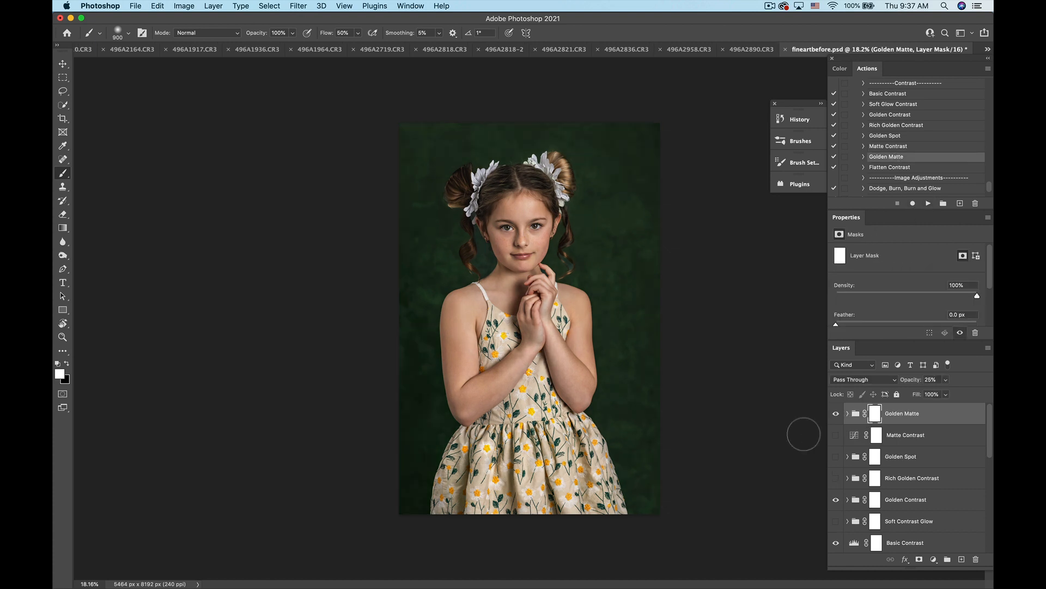
click(836, 415)
click(836, 415)
click(946, 380)
drag(946, 383, 938, 400)
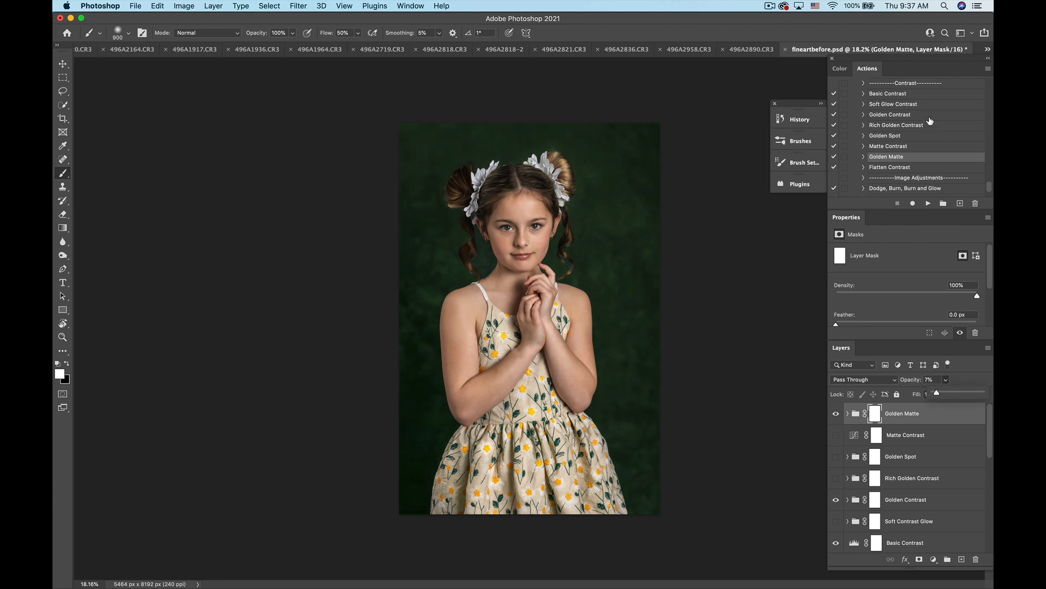
Step: Select the Flatten Contrast action and examine the girl's face, hands and arms up close
click(918, 167)
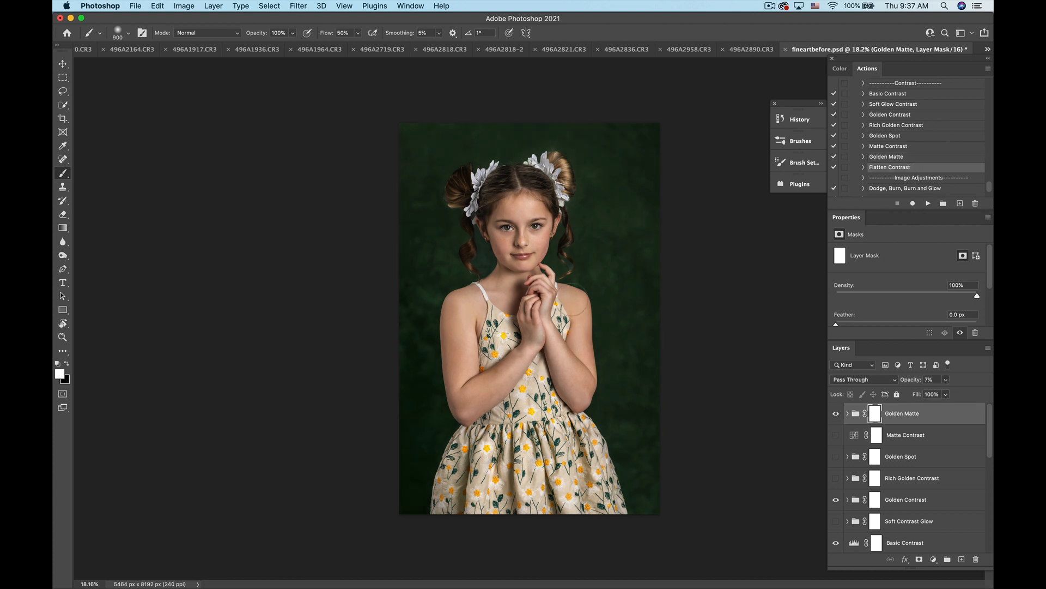
scroll(527, 321, up, 1)
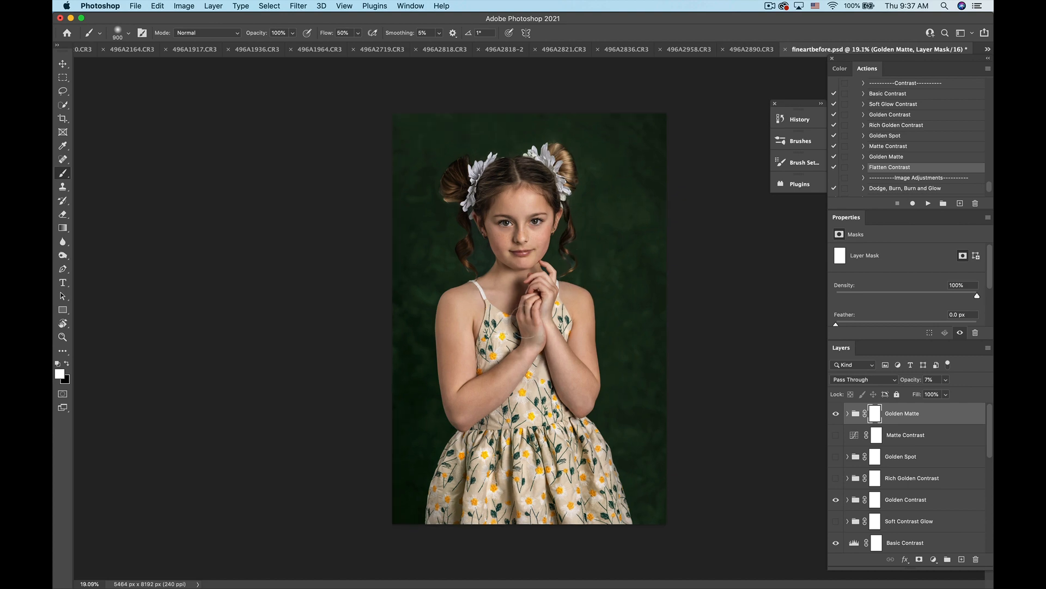
scroll(526, 322, up, 10)
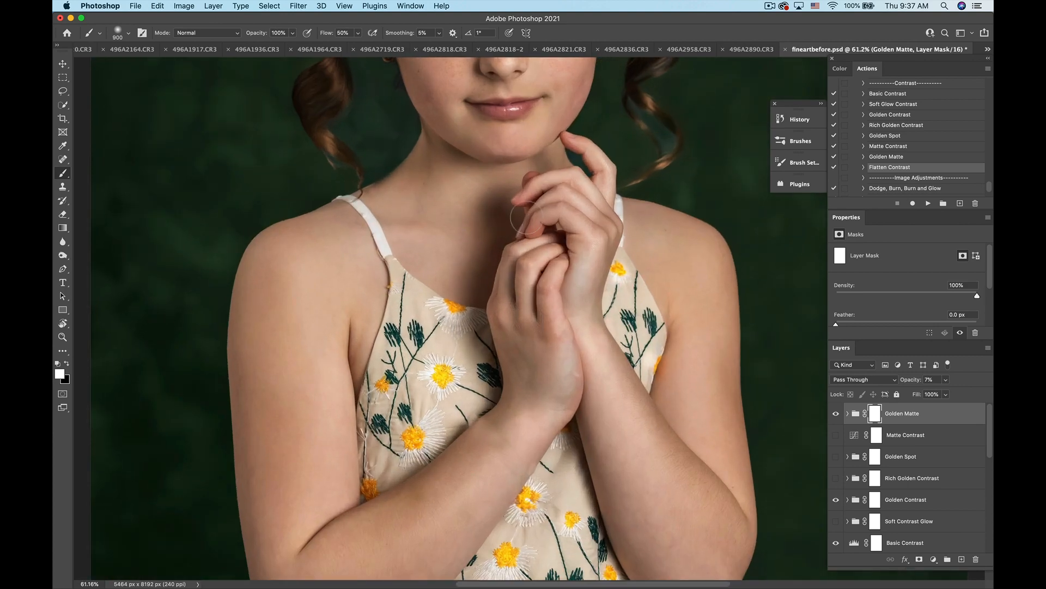
scroll(527, 218, up, 1)
scroll(533, 203, up, 5)
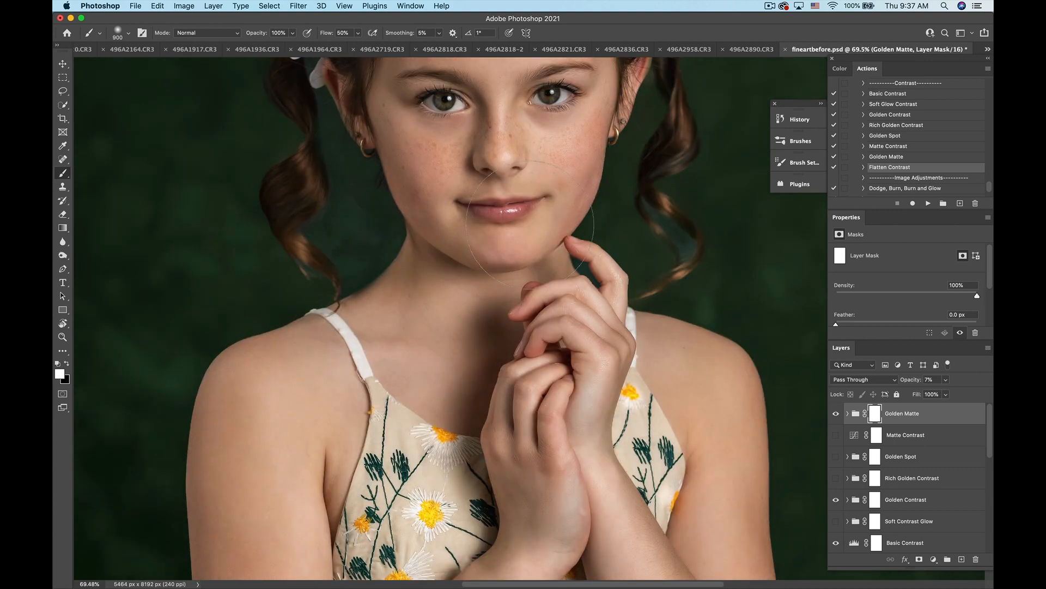
Step: Run the Flatten Contrast action and compare the portrait with its new layer hidden and shown
scroll(534, 202, up, 5)
scroll(502, 175, down, 2)
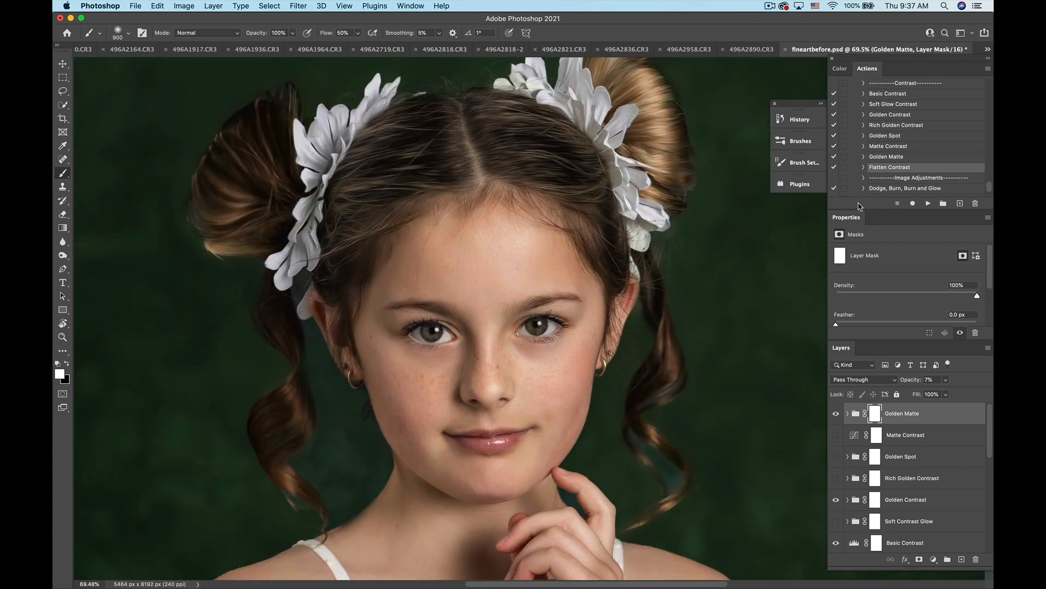
click(928, 206)
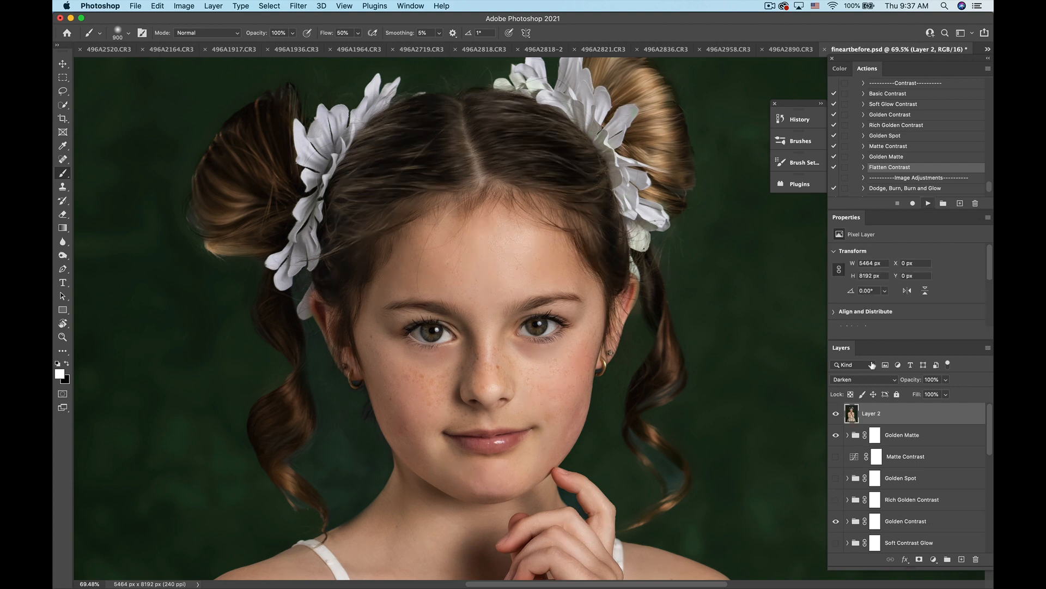
click(836, 415)
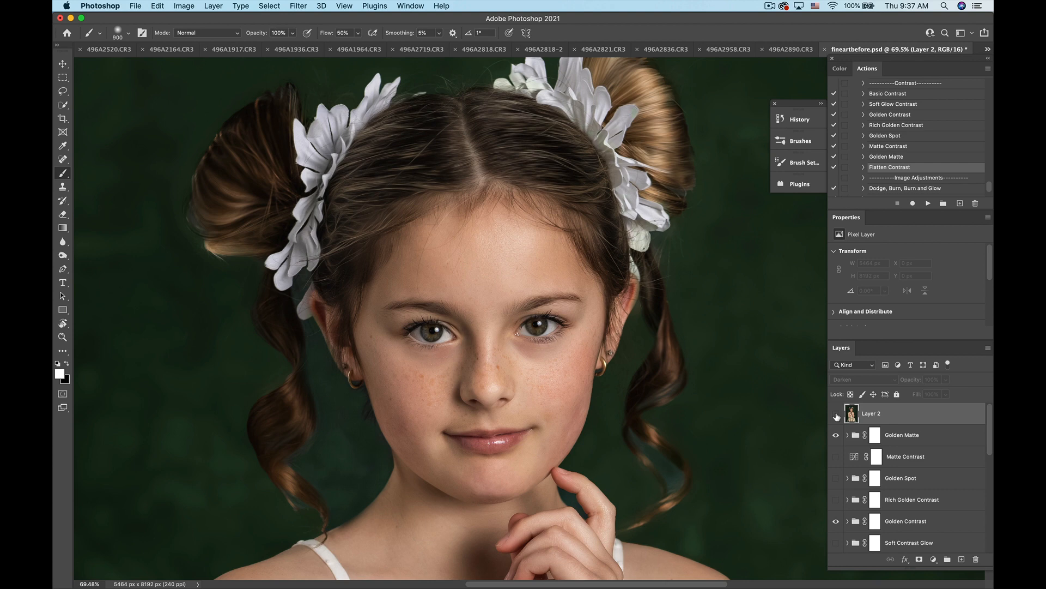
click(836, 415)
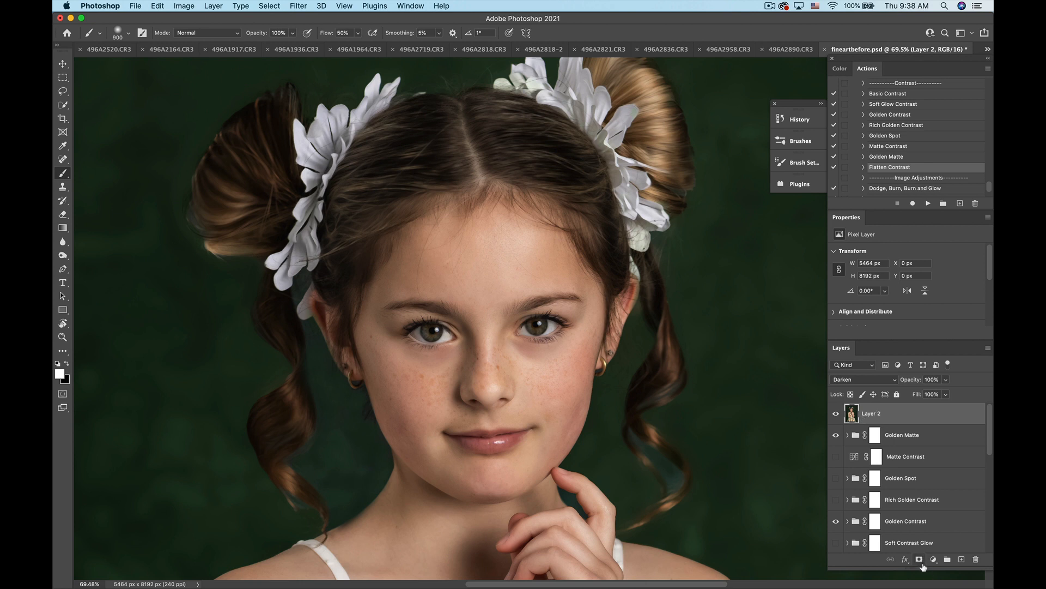
Step: Add an inverted black mask to Layer 2 and paint its effect onto the hair near the parting with a 250 px brush
click(921, 561)
key(super+i)
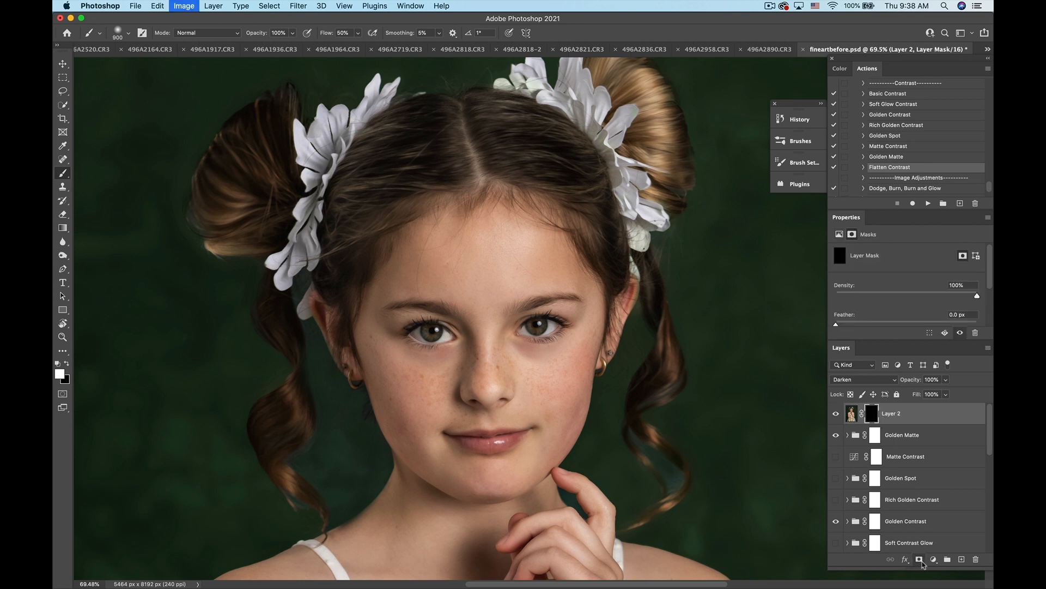
key(bracketleft)
key(bracketleft)
key(bracketleft)
key(bracketleft)
key(bracketleft)
key(bracketleft)
key(bracketleft)
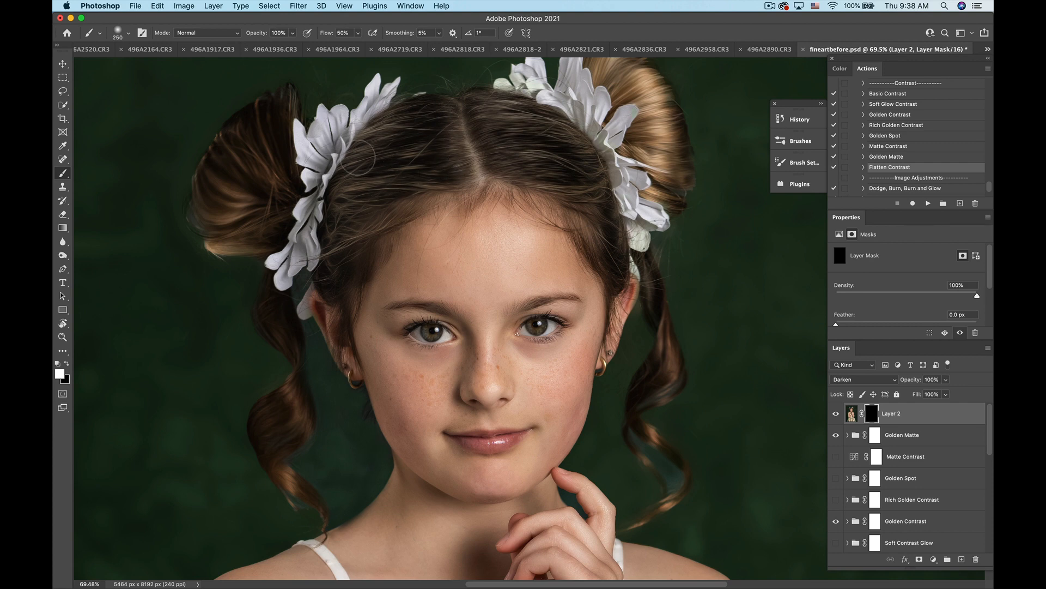
drag(507, 115, 535, 124)
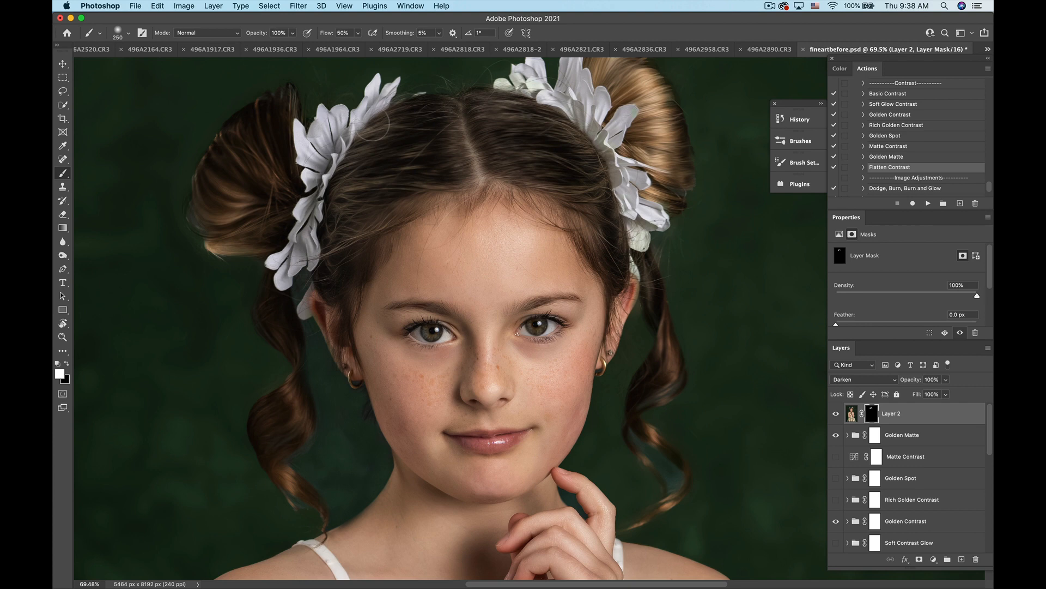
Step: Run the Dodge, Burn, Burn and Glow action on the portrait
scroll(372, 133, down, 5)
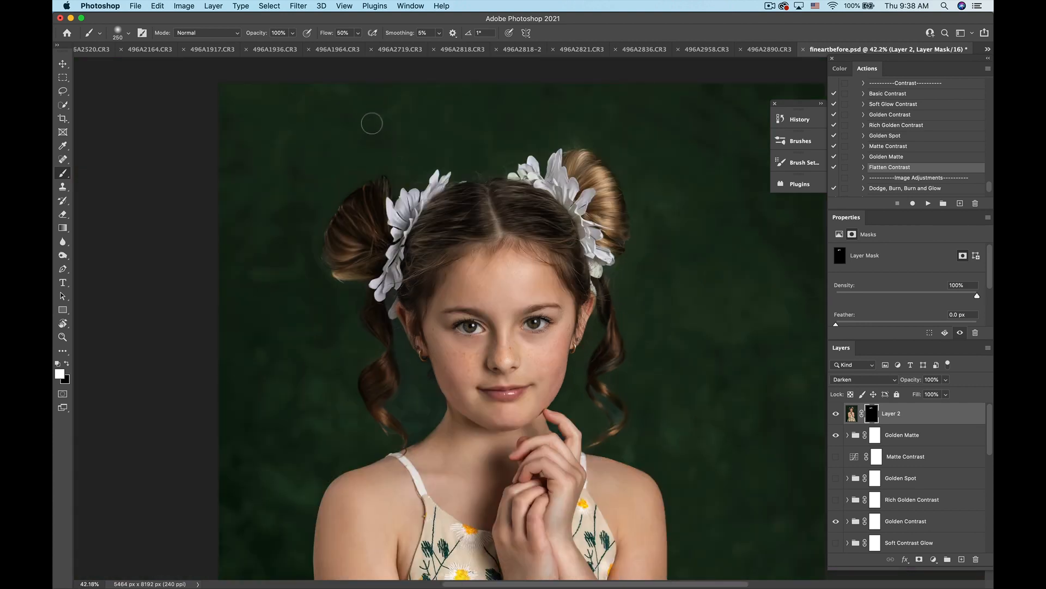
scroll(427, 294, down, 5)
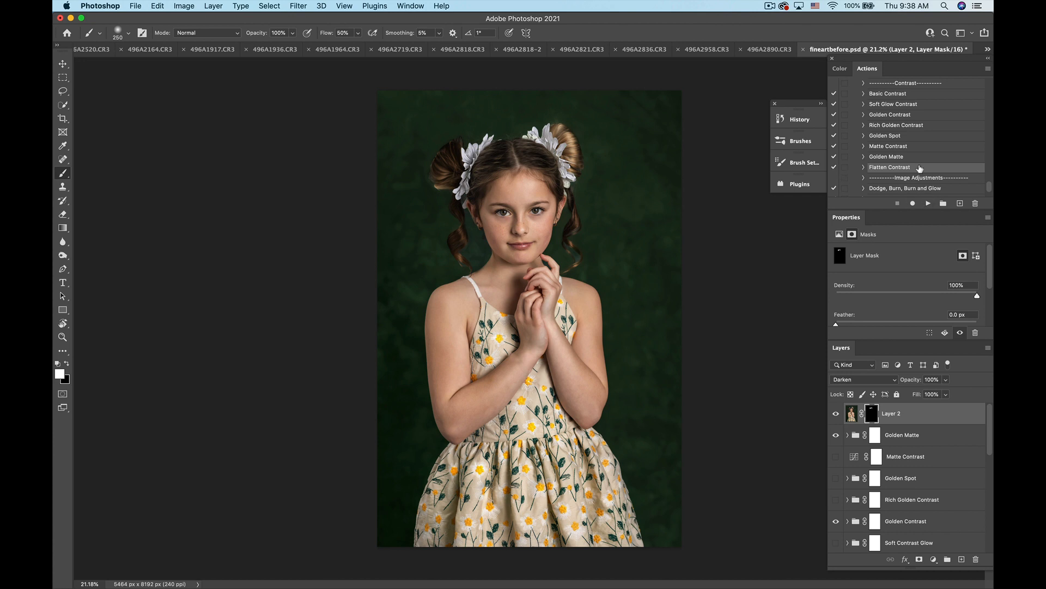
scroll(920, 168, down, 3)
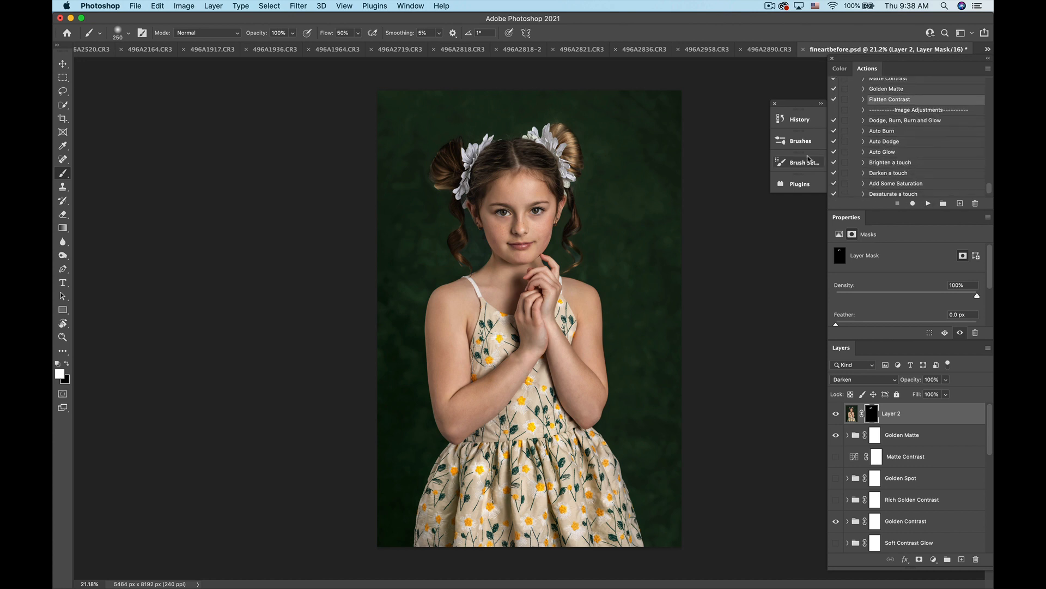
click(799, 119)
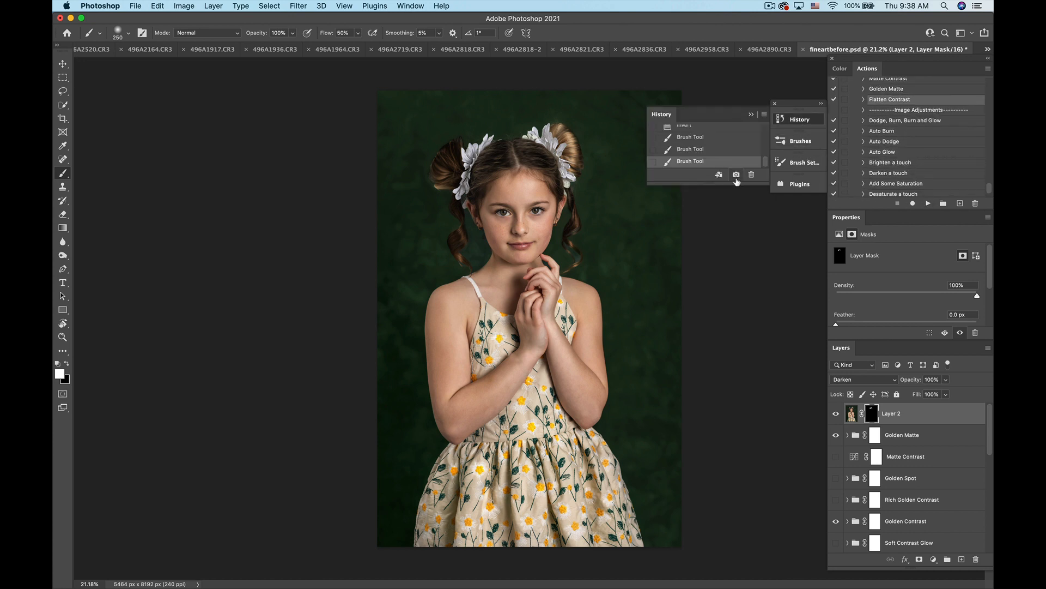
click(751, 115)
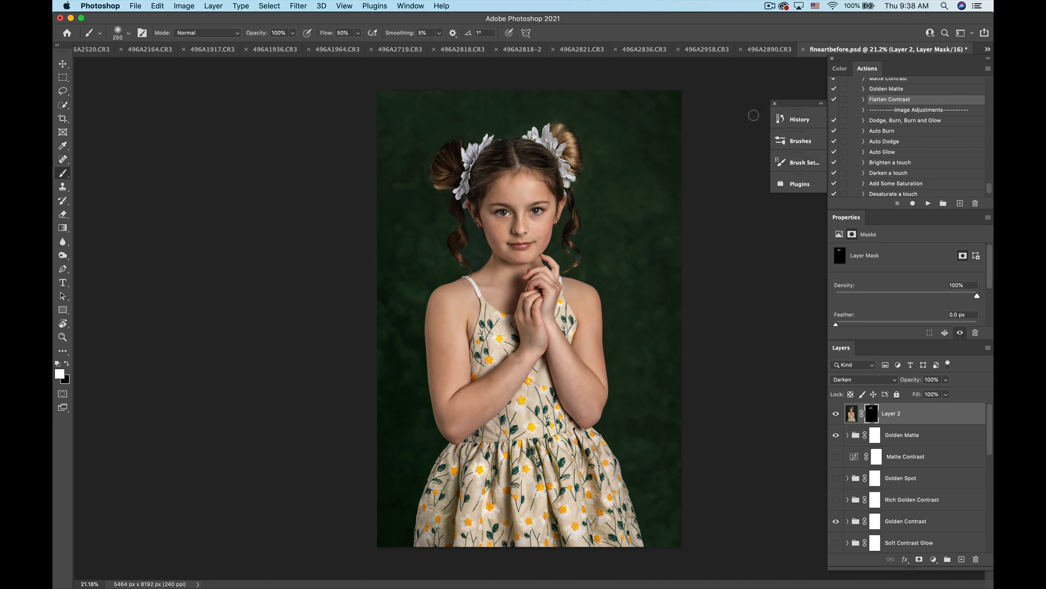
scroll(880, 135, down, 1)
click(908, 101)
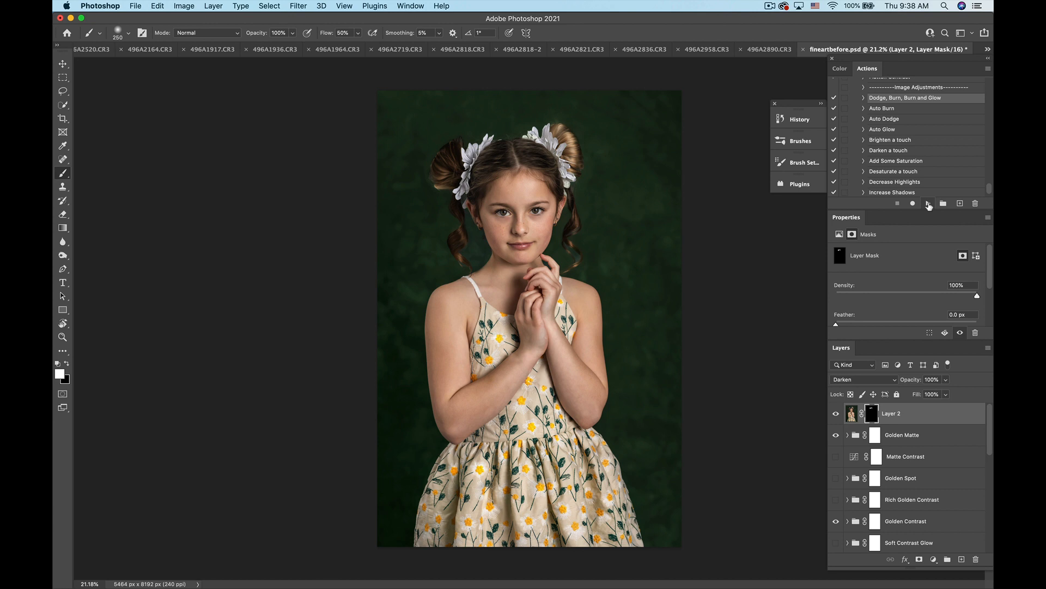
click(928, 204)
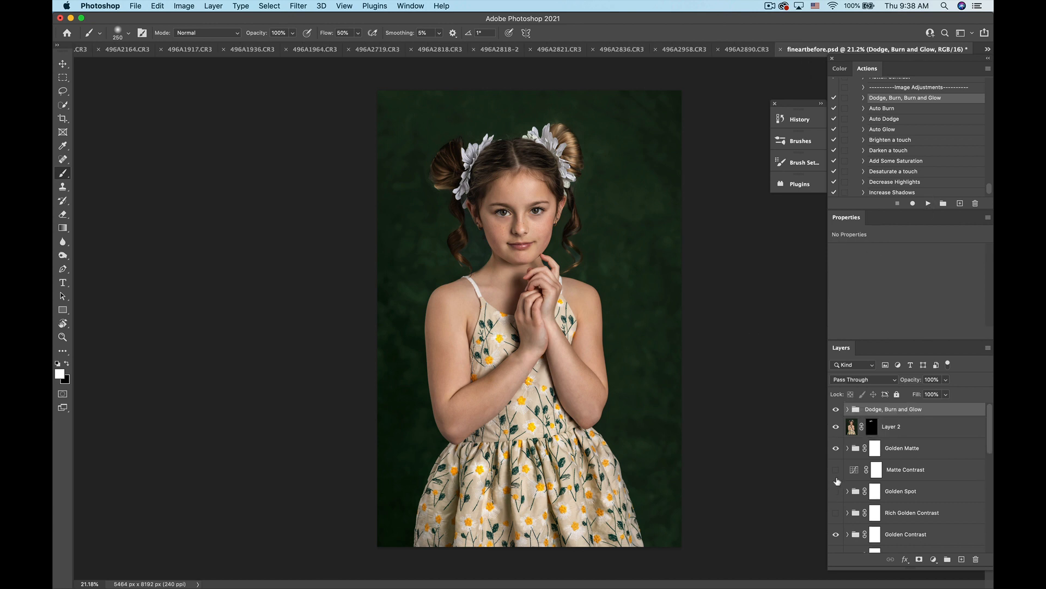
Step: Target the Burn - Skin mask in the Dodge, Burn and Glow group with a 125 px brush at 3% flow
click(847, 409)
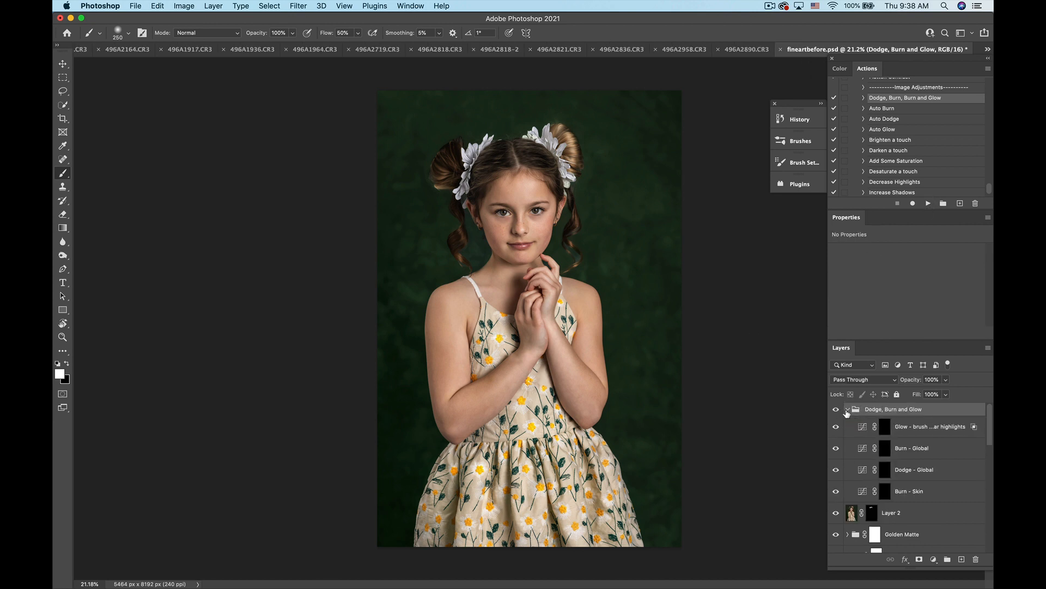
click(884, 493)
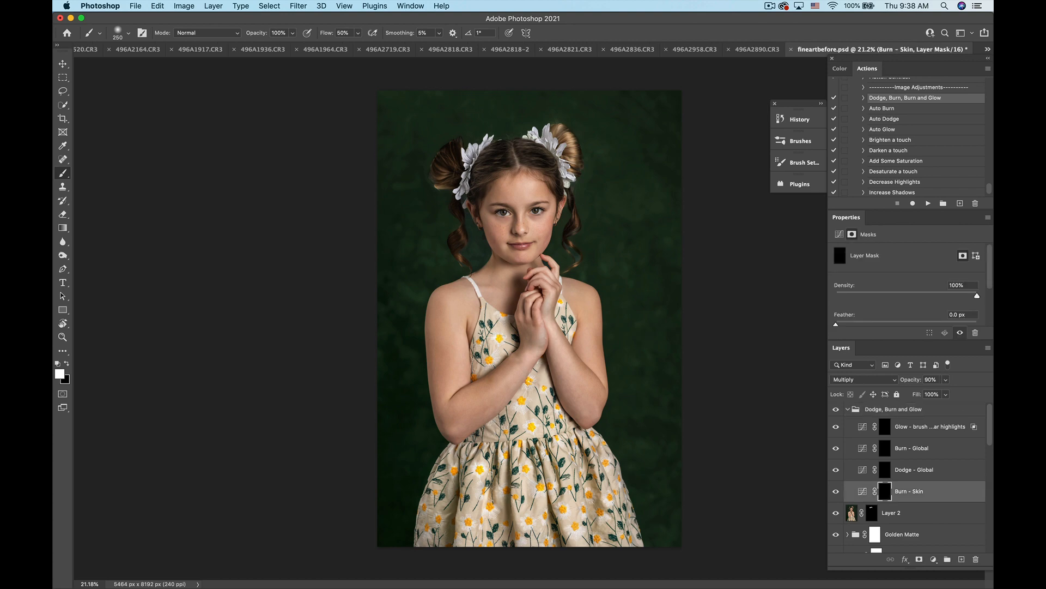
scroll(524, 316, up, 5)
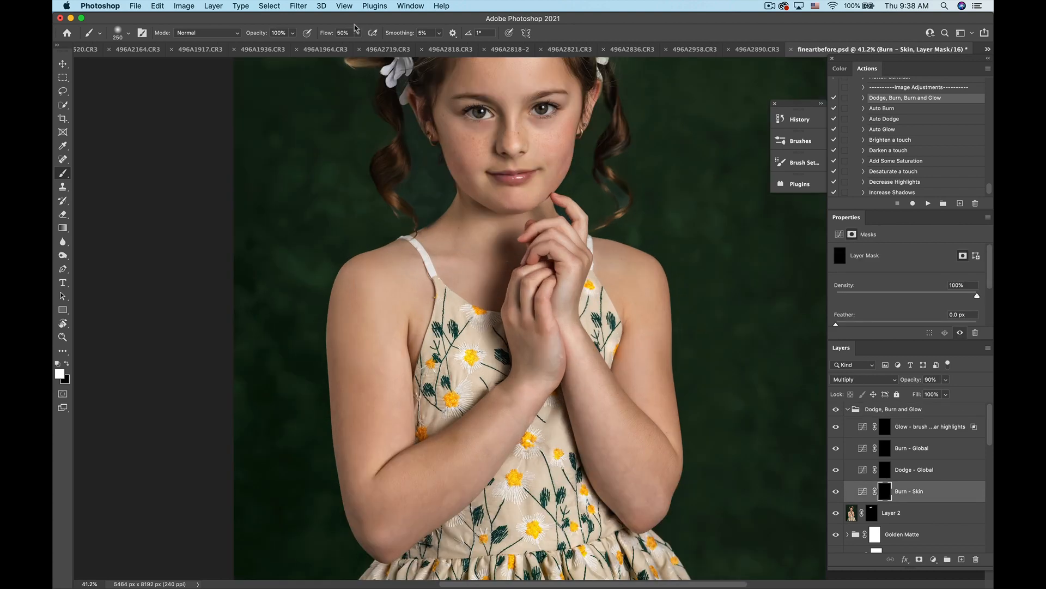
drag(358, 33, 335, 52)
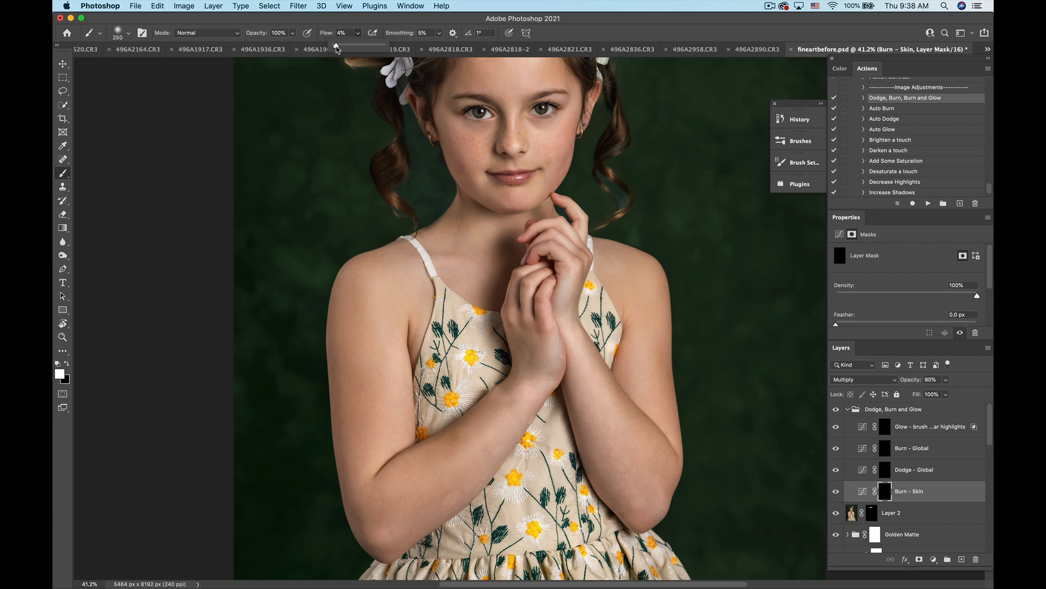
click(488, 205)
key(bracketleft)
key(bracketleft)
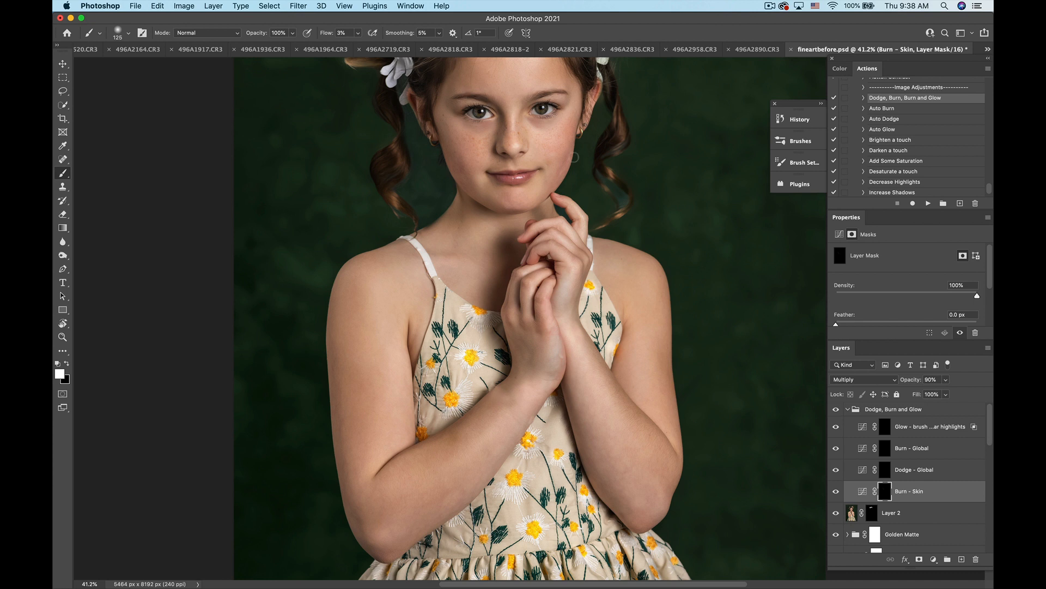
Step: Enlarge the brush to 250 px for burning the skin around the face and arms on the Burn - Skin mask
scroll(528, 213, up, 2)
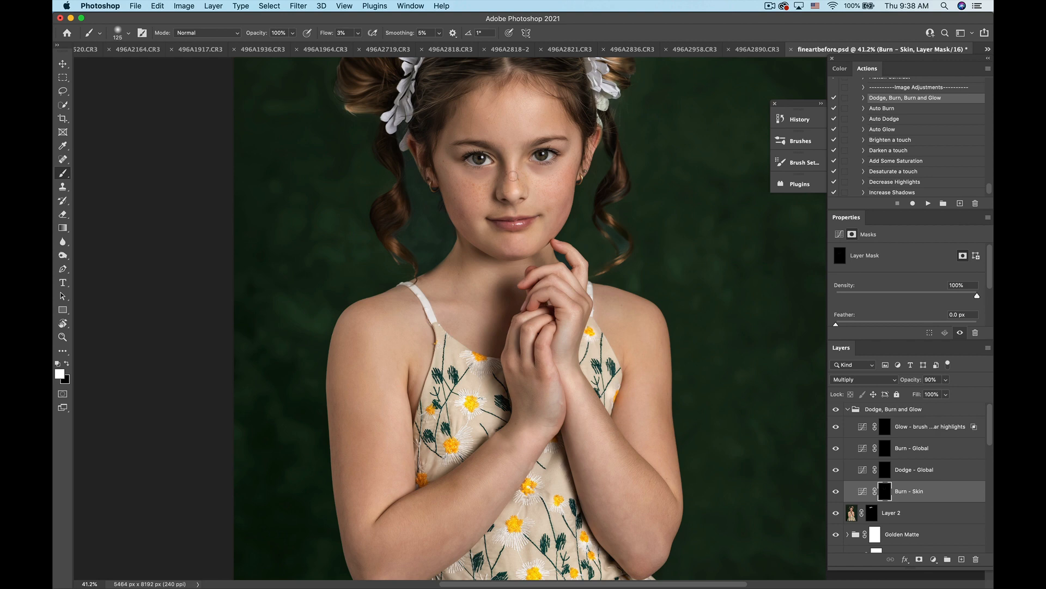
scroll(517, 172, up, 5)
key(bracketright)
key(bracketright)
key(bracketright)
key(bracketright)
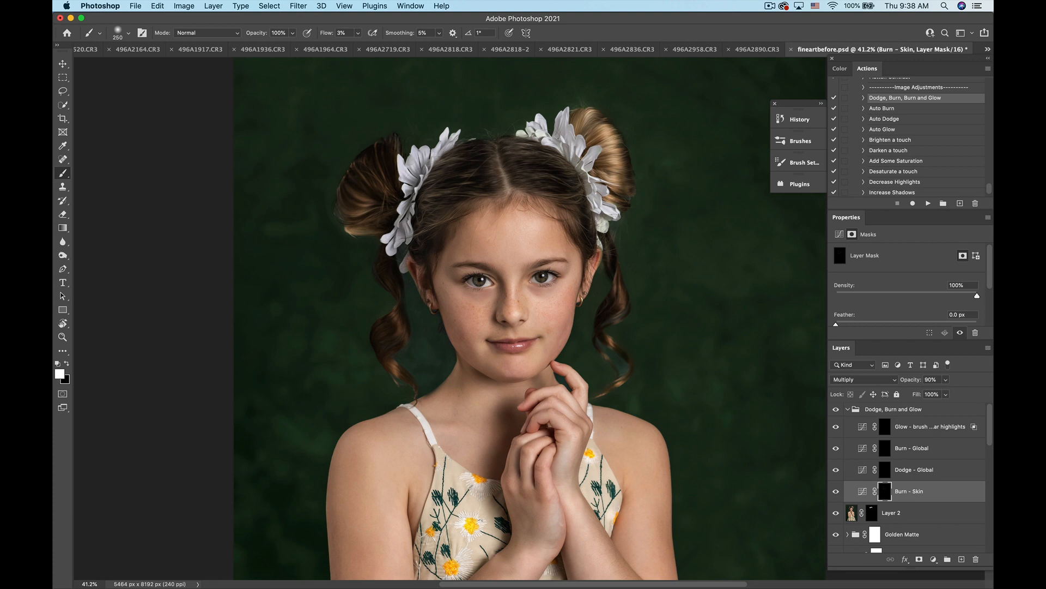
scroll(514, 210, down, 3)
scroll(361, 453, down, 1)
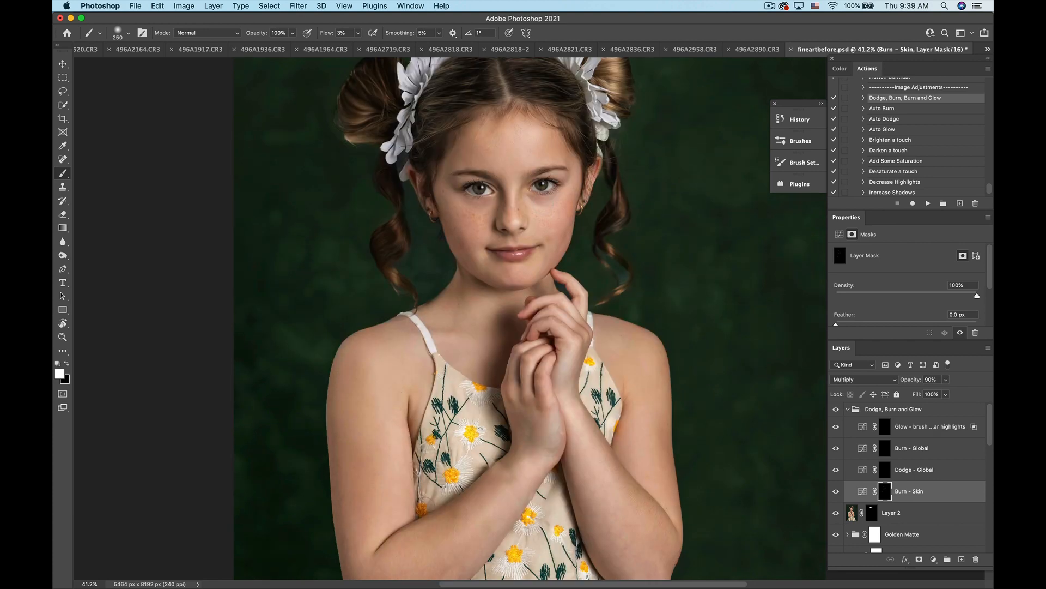
scroll(388, 550, down, 4)
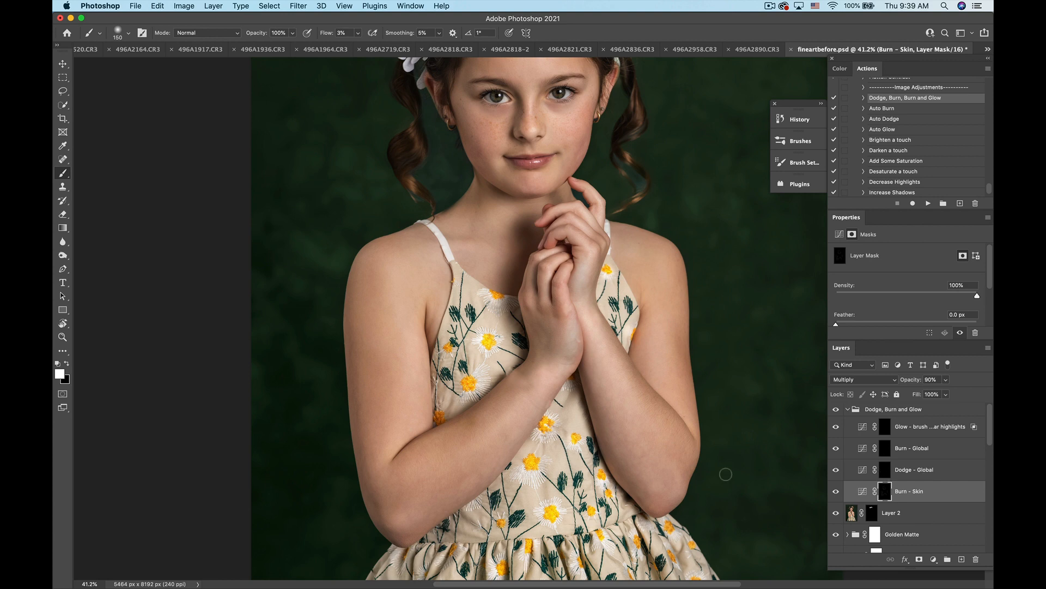
Step: On the Burn - Global mask, darken the fold shadows across the dress's skirt with the brush at 6% flow
scroll(725, 470, down, 5)
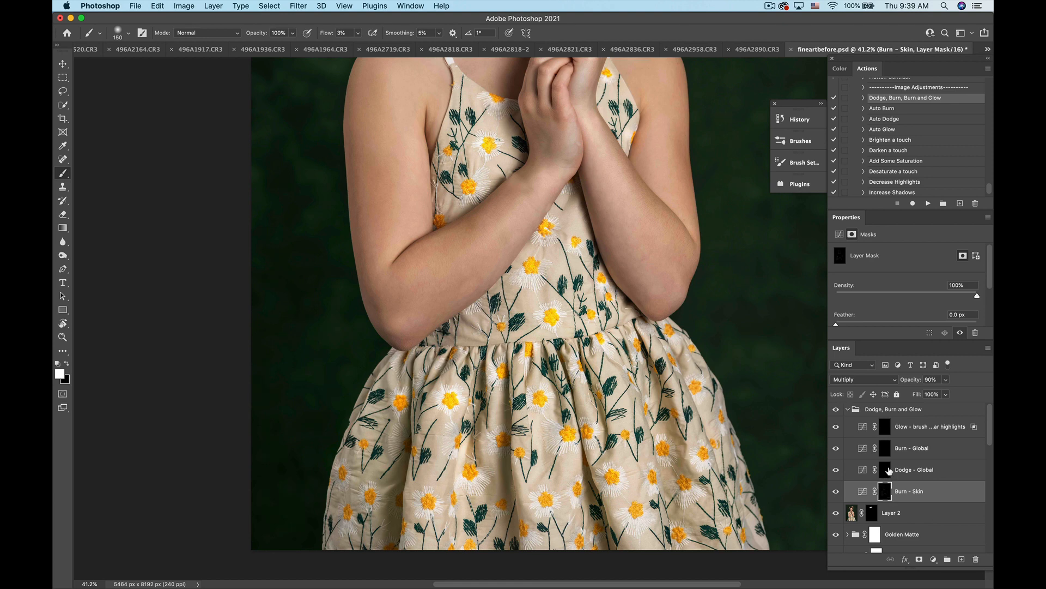
click(886, 447)
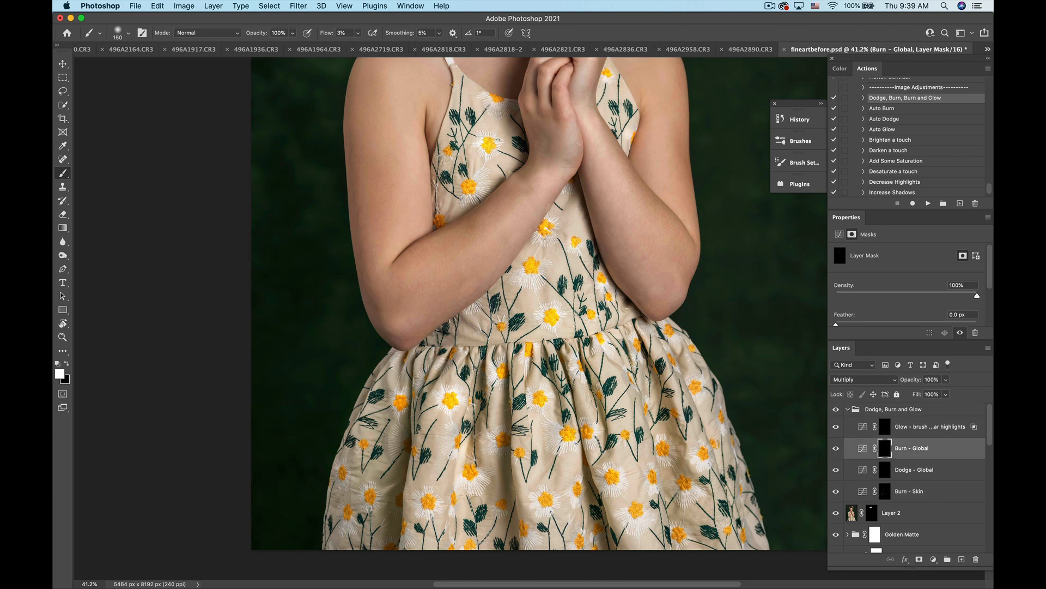
scroll(476, 500, down, 2)
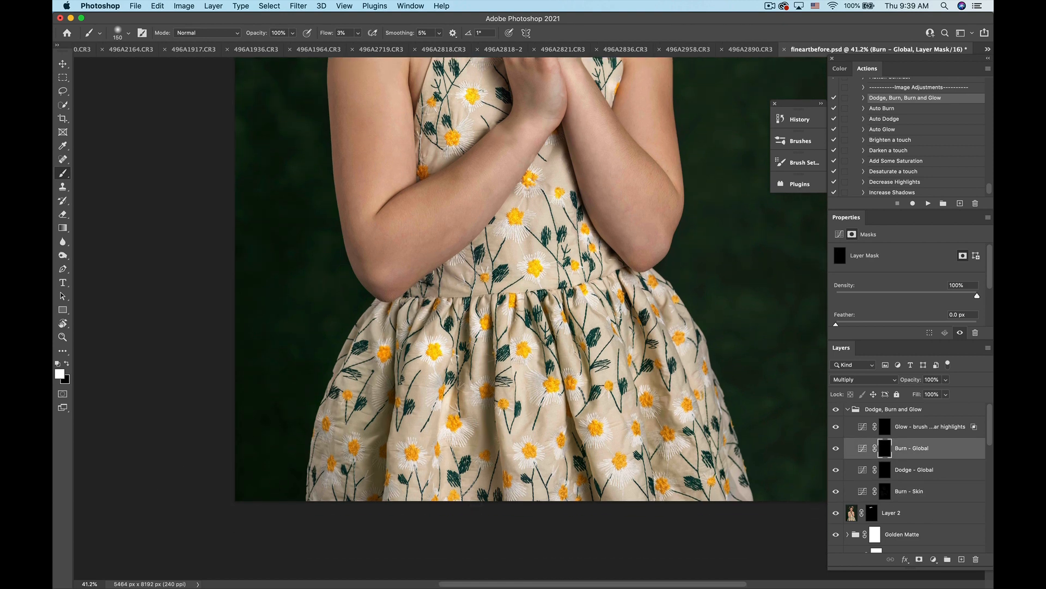
click(358, 32)
drag(358, 46, 360, 47)
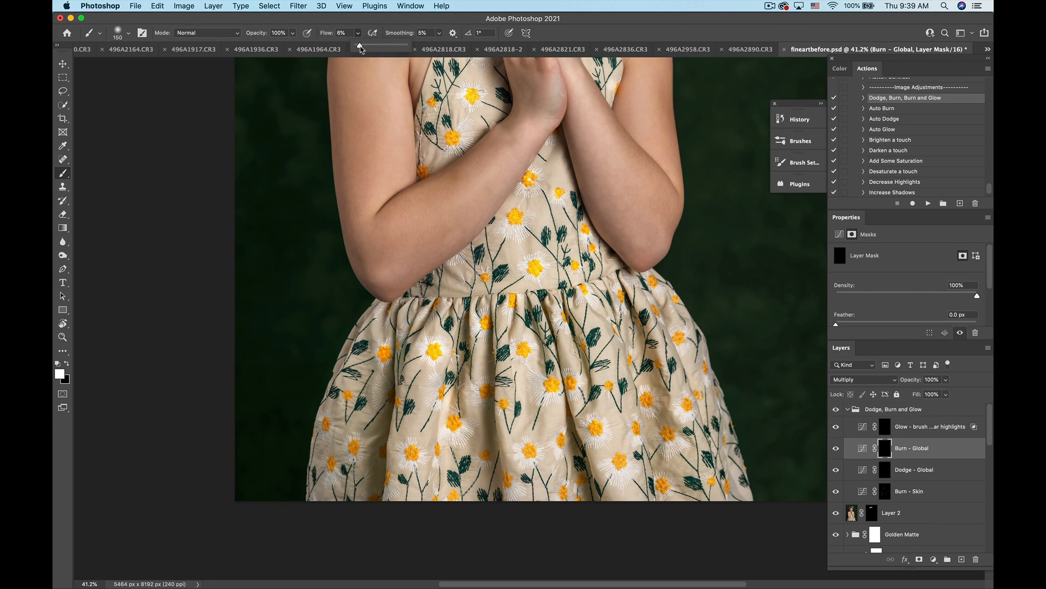
drag(495, 305, 498, 531)
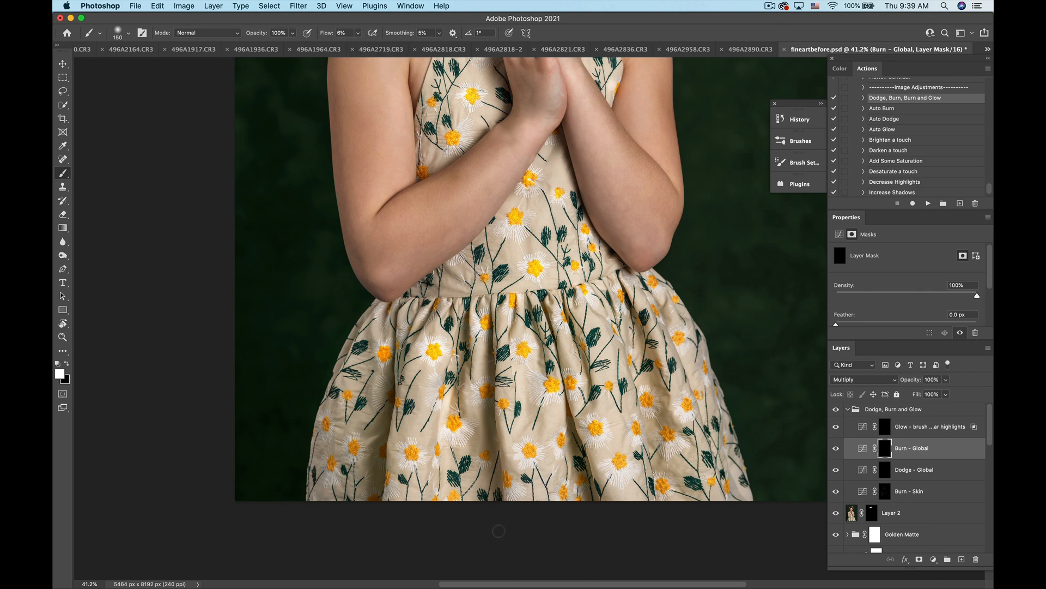
mouse_move(464, 314)
mouse_down()
mouse_move(444, 390)
mouse_move(439, 508)
mouse_up()
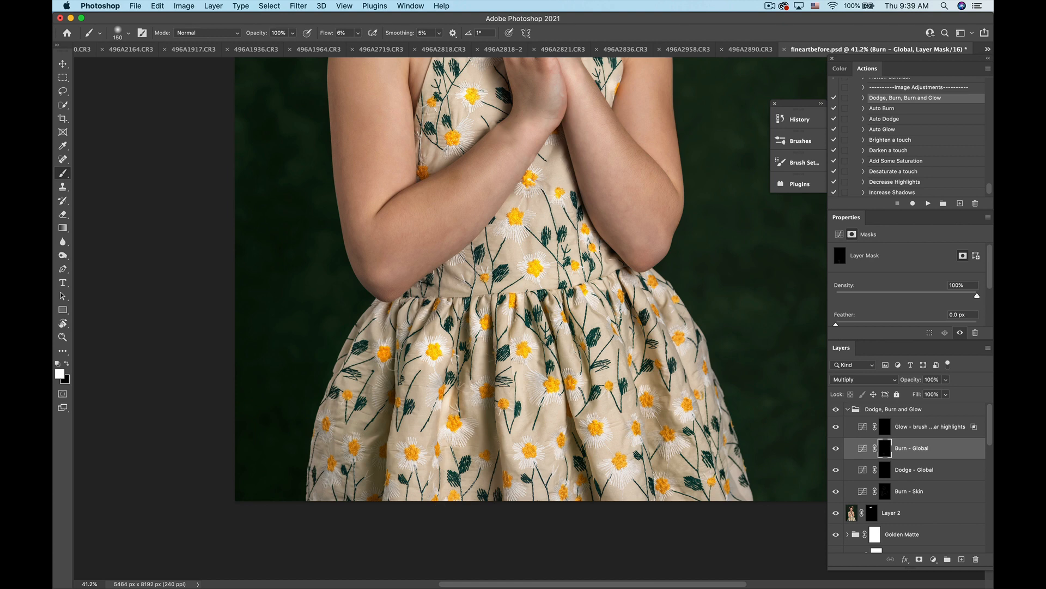
drag(388, 345, 386, 507)
drag(554, 345, 563, 397)
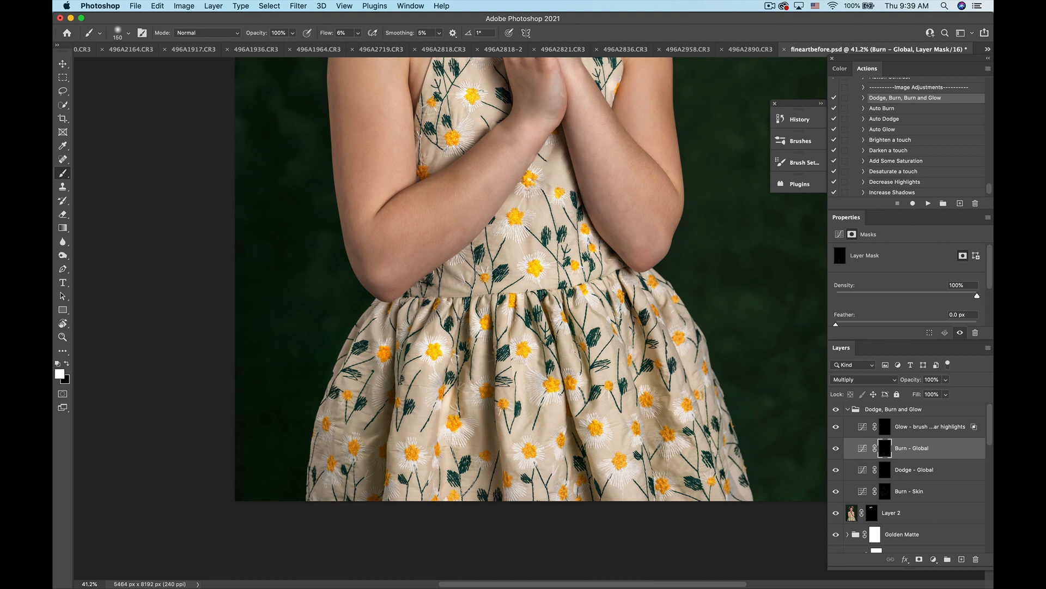
drag(581, 317, 584, 380)
drag(602, 300, 646, 381)
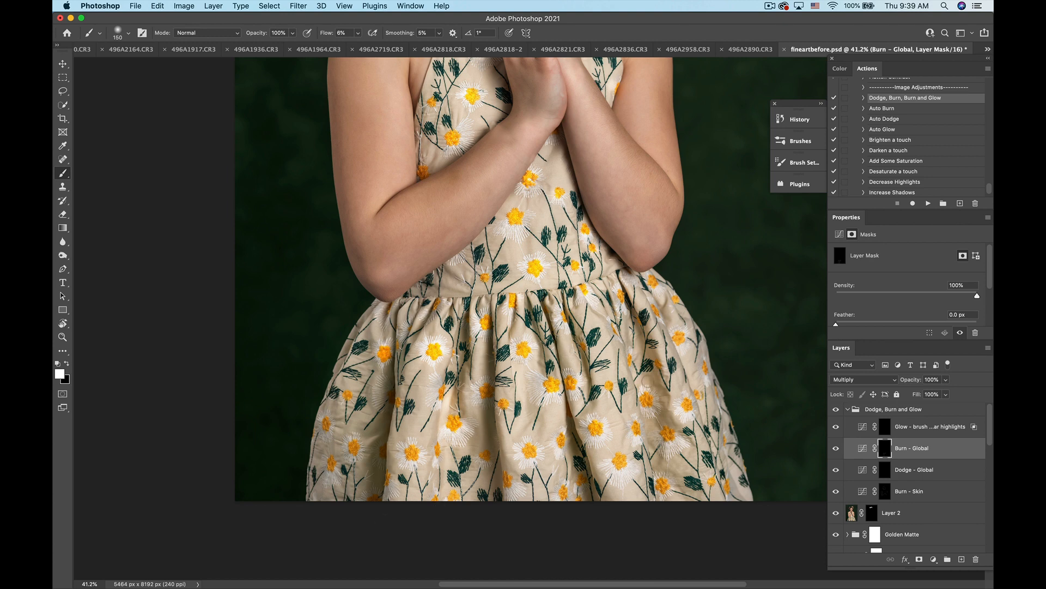
drag(628, 306, 659, 389)
drag(654, 304, 737, 501)
Step: Target the Glow layer's mask and set the brush to 3% flow and 250 px for the face highlights
scroll(491, 316, up, 10)
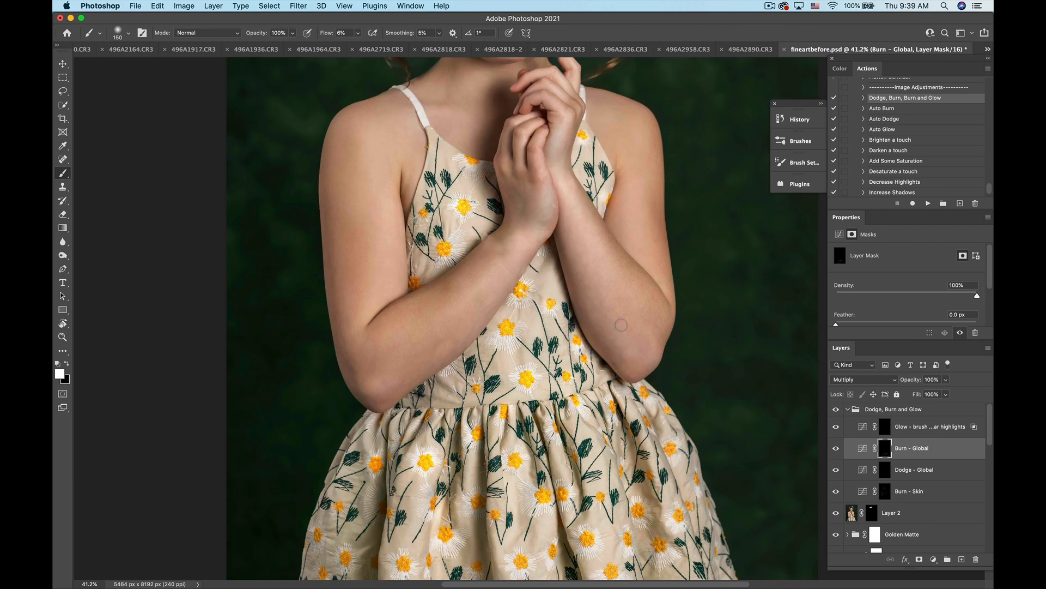
click(885, 426)
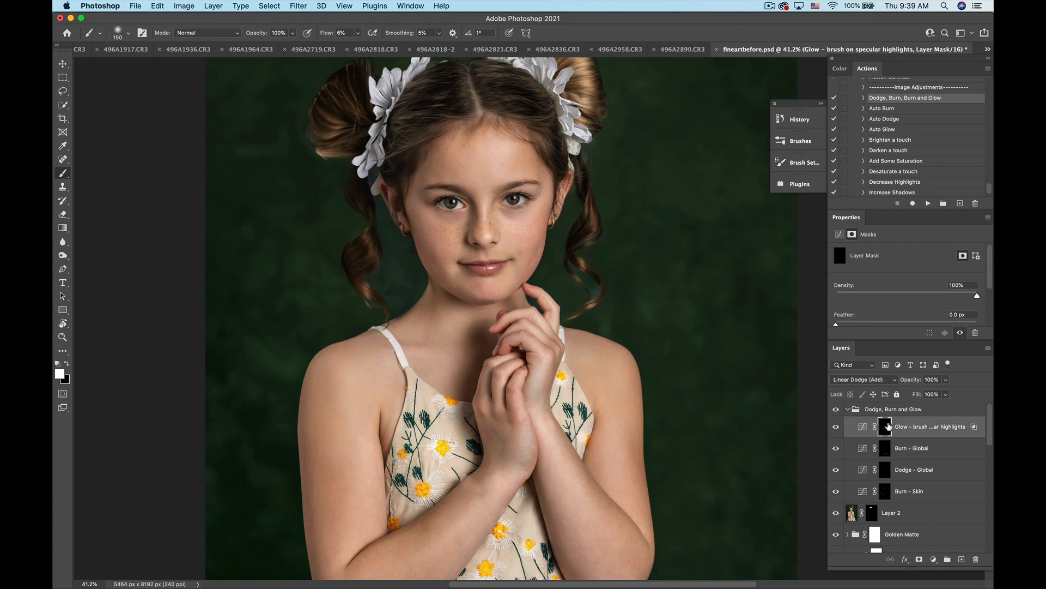
click(357, 33)
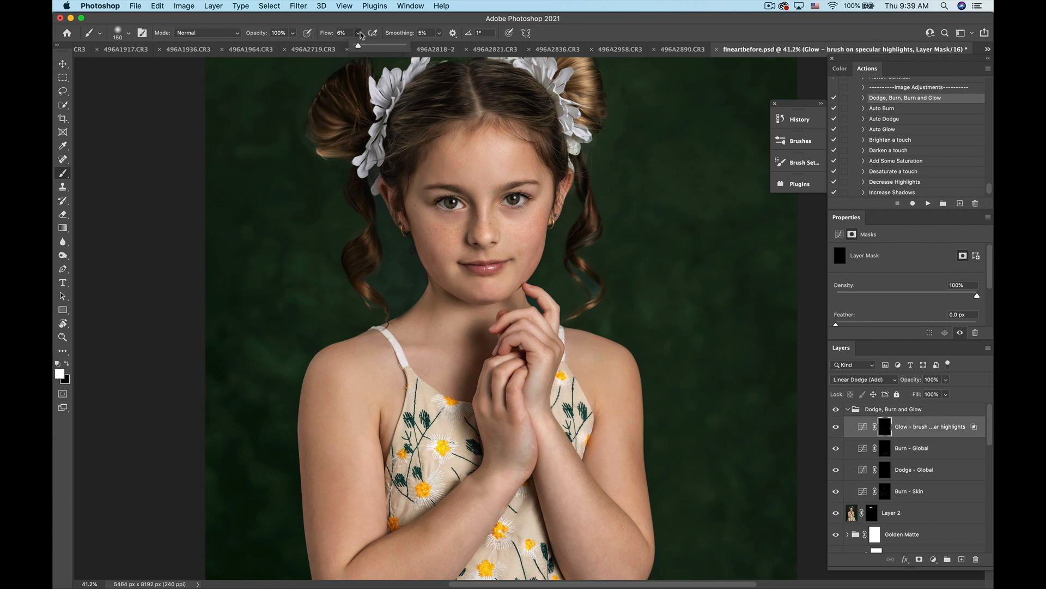
drag(359, 44, 357, 48)
key(bracketleft)
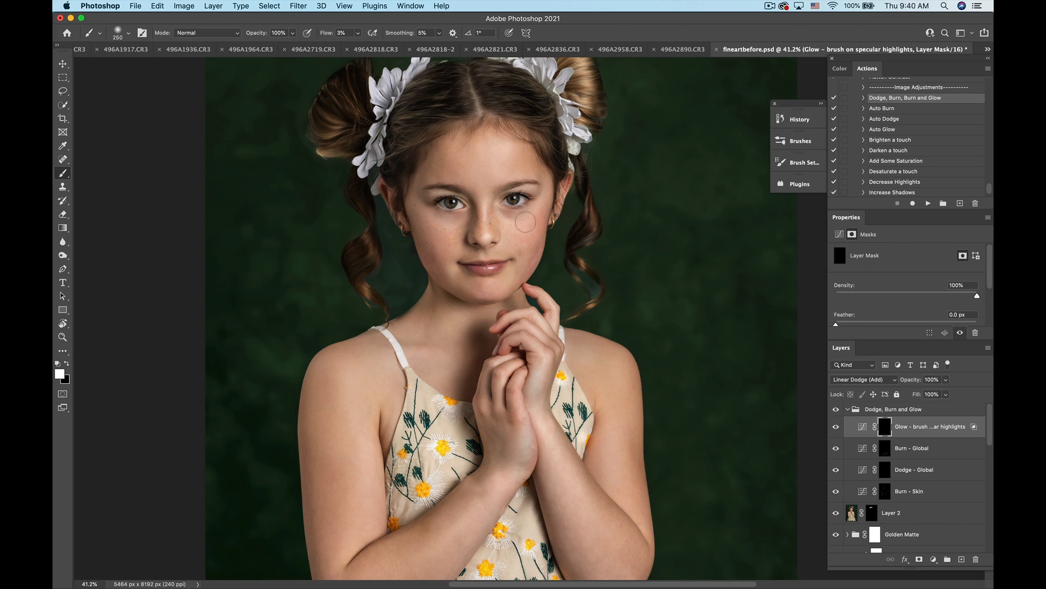
Step: Brush glow onto the face highlights on the Glow mask, enlarging the brush to 300 px and finally reducing it to 125 px
mouse_move(516, 220)
mouse_down()
mouse_move(527, 232)
mouse_move(512, 233)
mouse_up()
scroll(613, 307, down, 3)
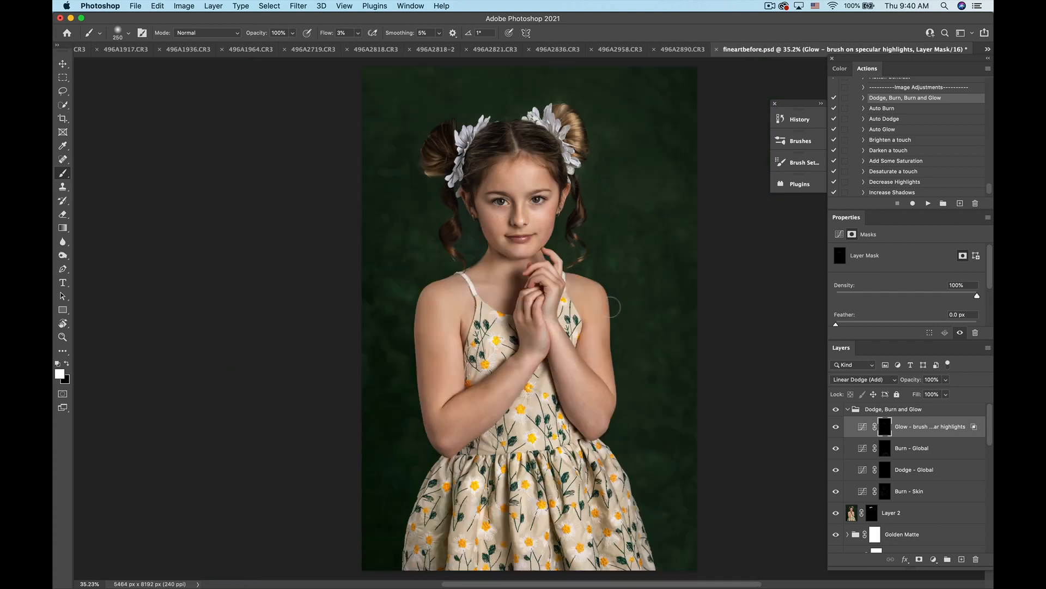
key(bracketright)
key(bracketright)
key(bracketright)
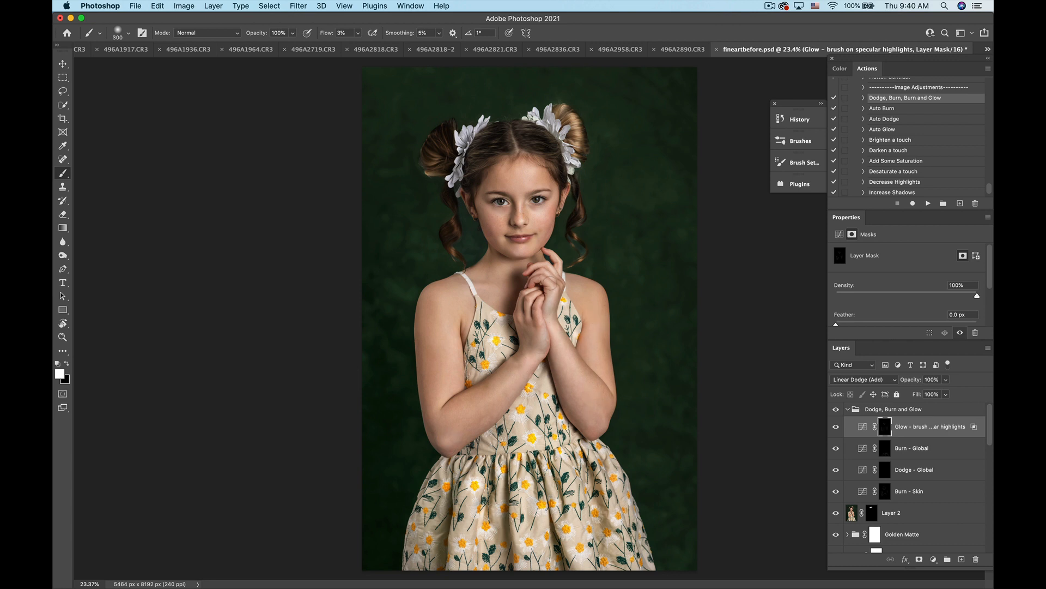
key(bracketleft)
key(bracketleft)
key(bracketleft)
key(bracketleft)
key(bracketleft)
Step: Reduce the Glow layer's opacity slightly and compare the portrait with and without the Dodge, Burn and Glow group
click(946, 379)
drag(948, 393, 936, 397)
click(848, 410)
click(848, 409)
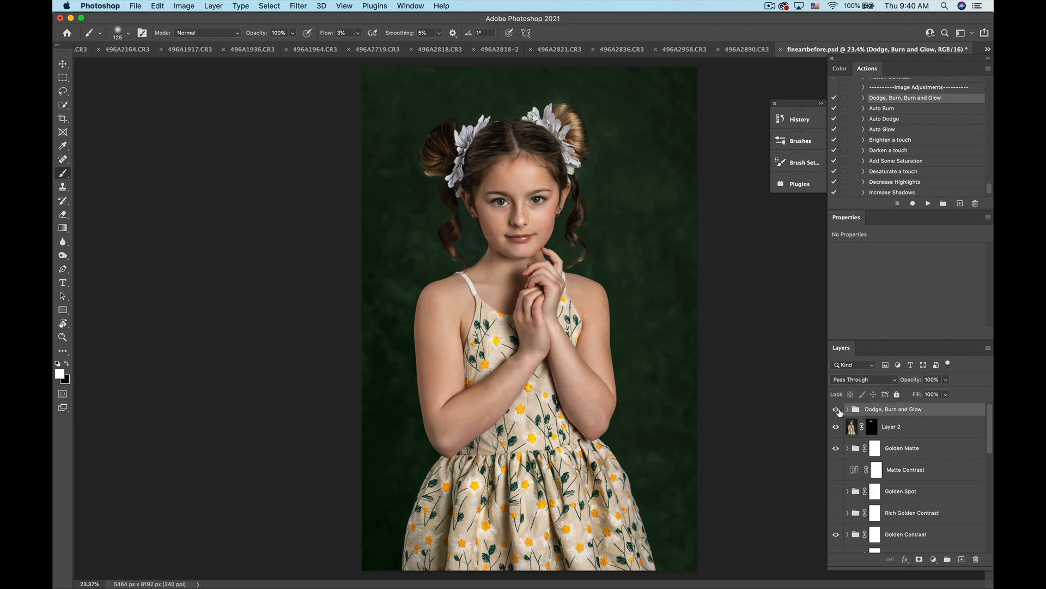
click(836, 409)
click(836, 409)
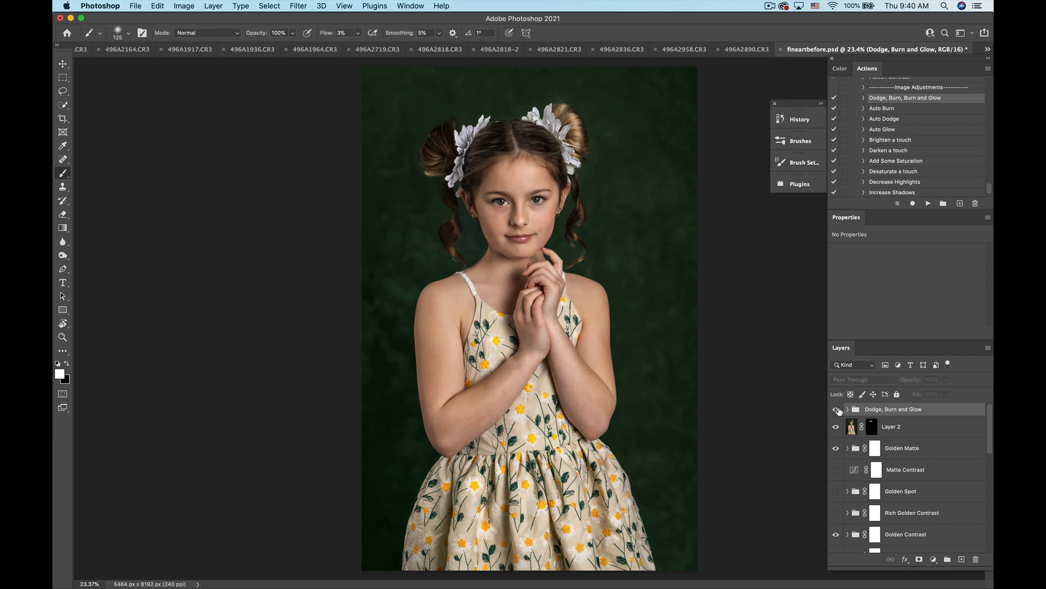
click(837, 410)
click(838, 410)
click(837, 410)
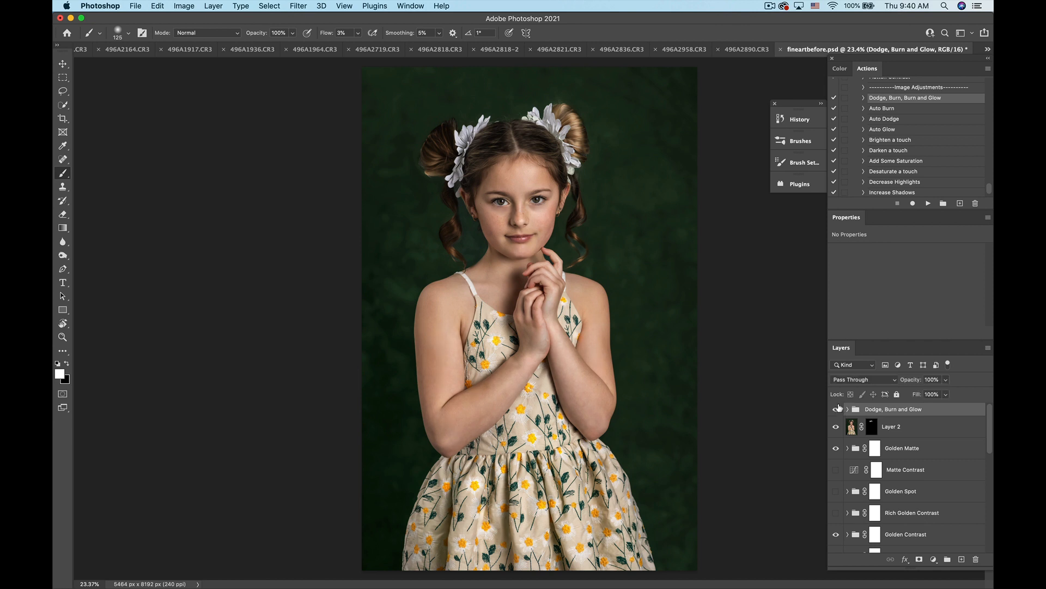
Step: Try the Auto Burn and Auto Dodge actions on the portrait and discard the layers they add
click(884, 111)
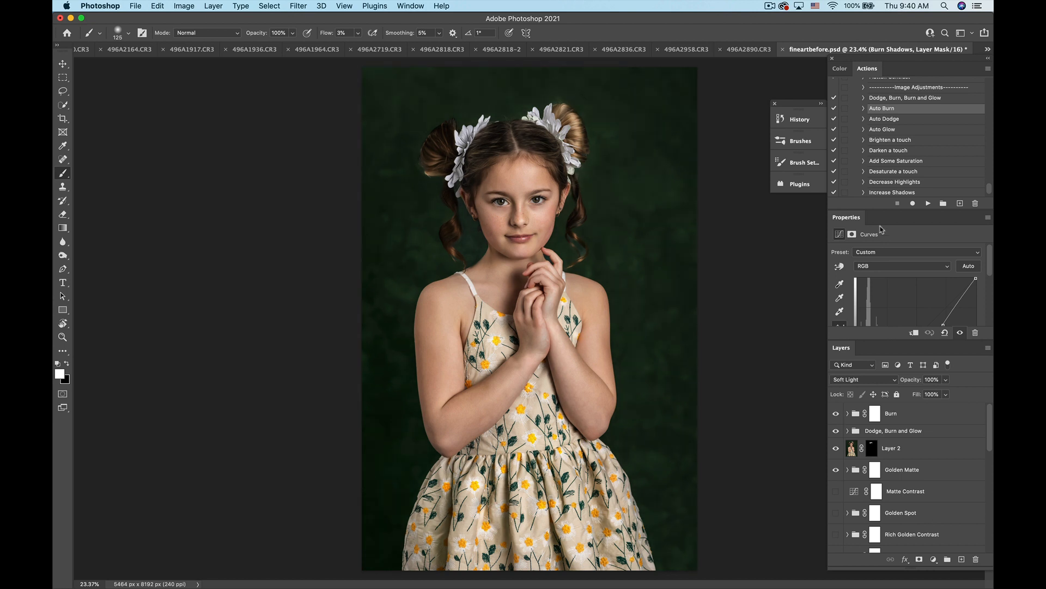
click(884, 119)
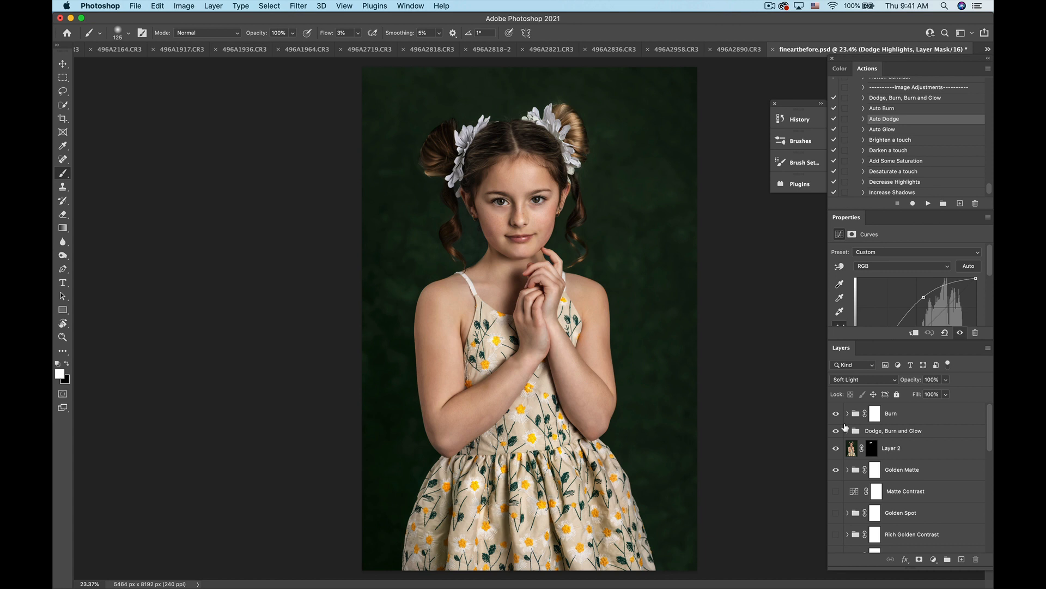
scroll(844, 419, down, 2)
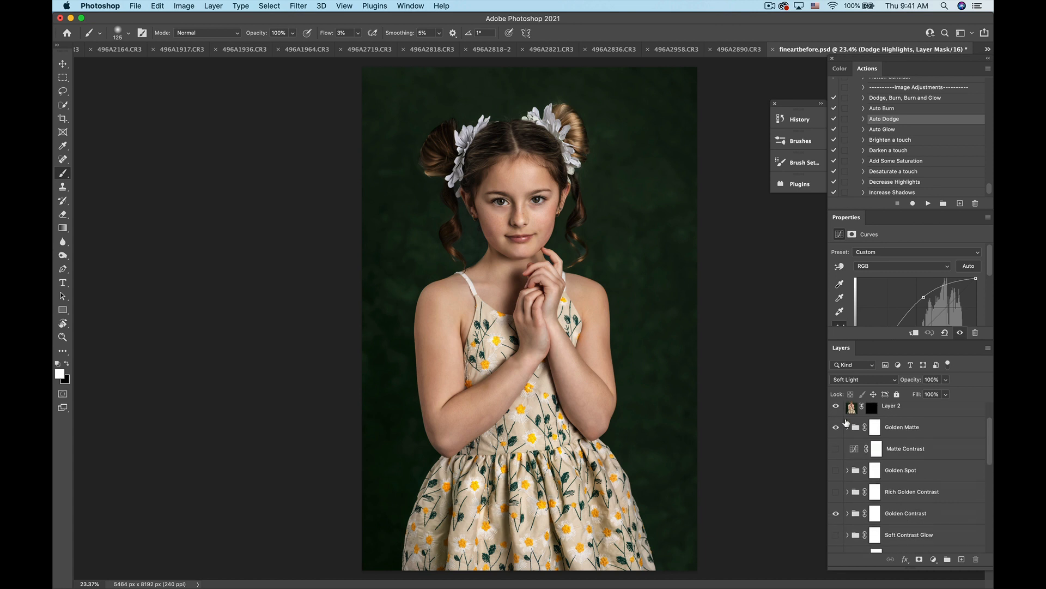
scroll(845, 419, up, 2)
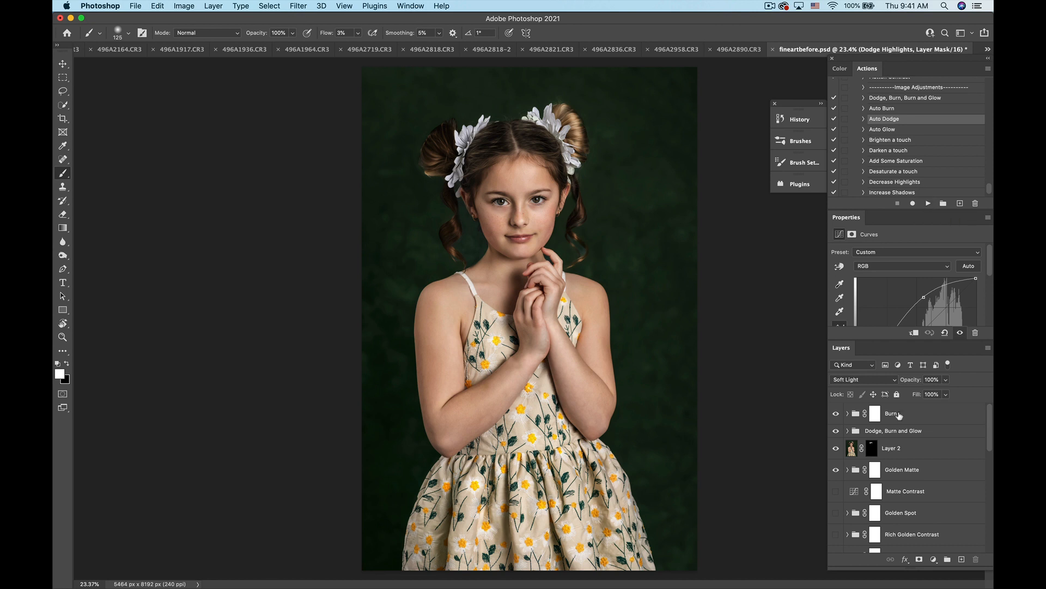
mouse_move(900, 415)
mouse_down()
mouse_move(896, 452)
mouse_move(927, 540)
mouse_move(976, 559)
mouse_up()
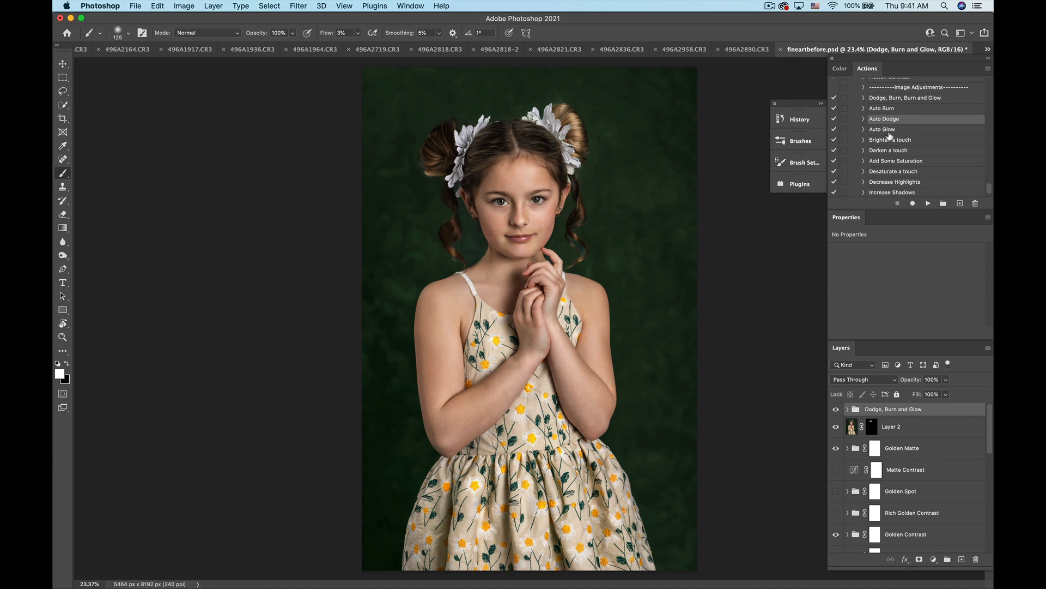
Step: Run the Auto Glow action and compare the portrait with and without its Glow layer
click(888, 131)
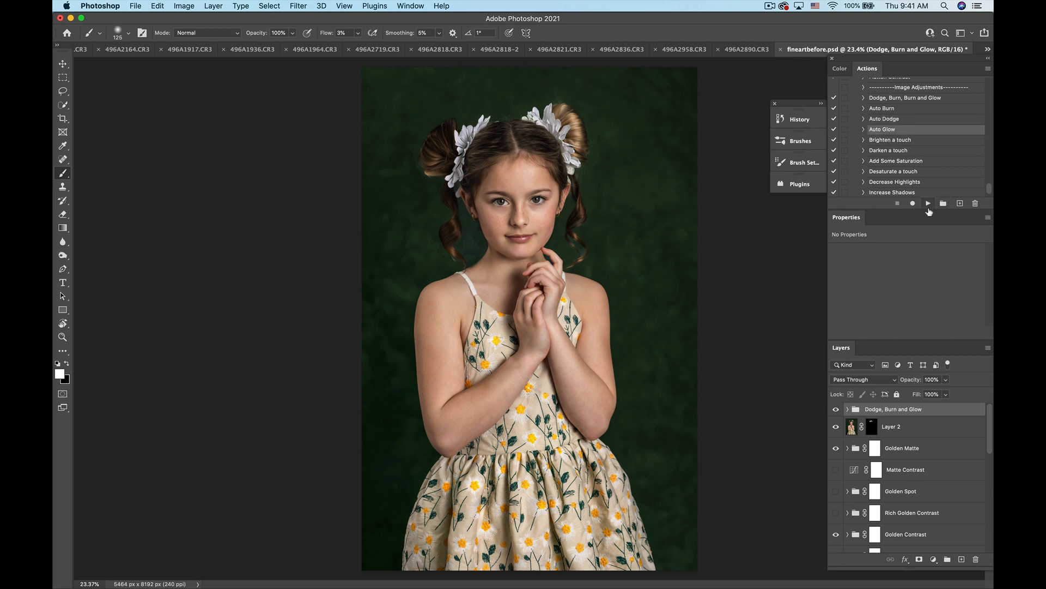
click(928, 203)
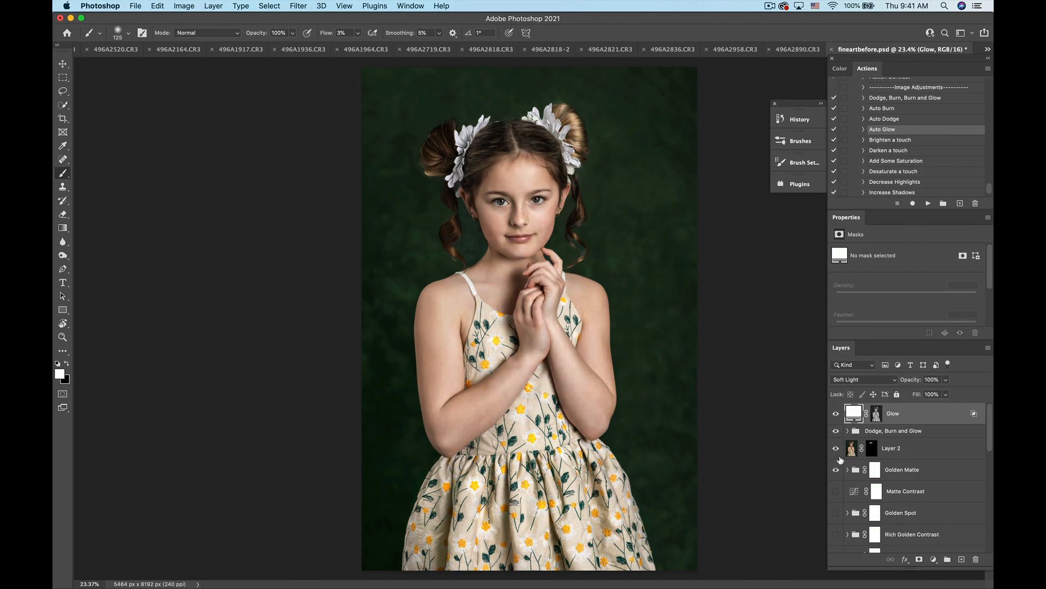
click(836, 414)
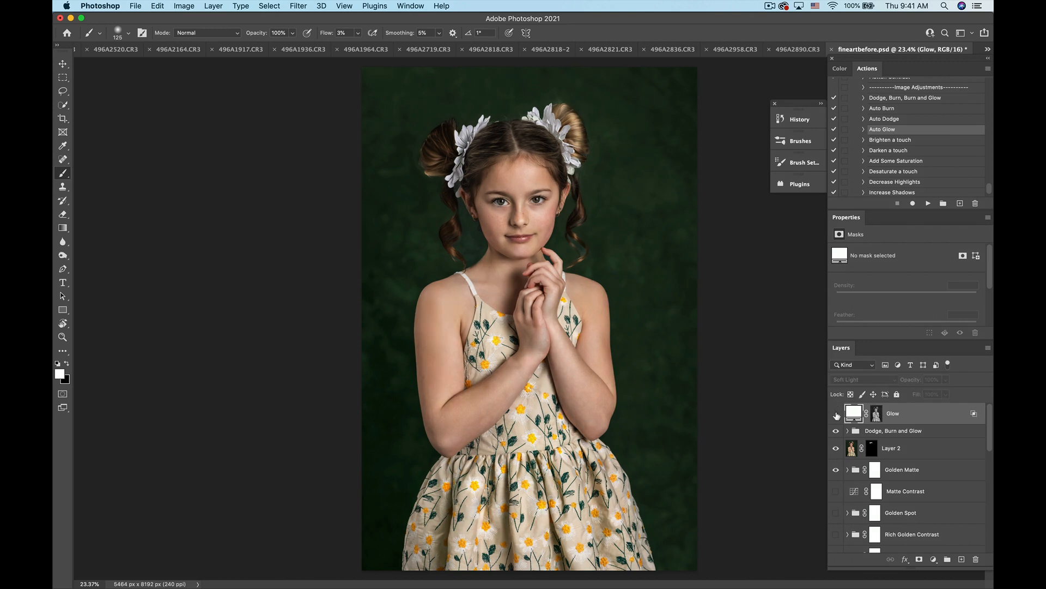
click(836, 414)
click(836, 414)
click(836, 415)
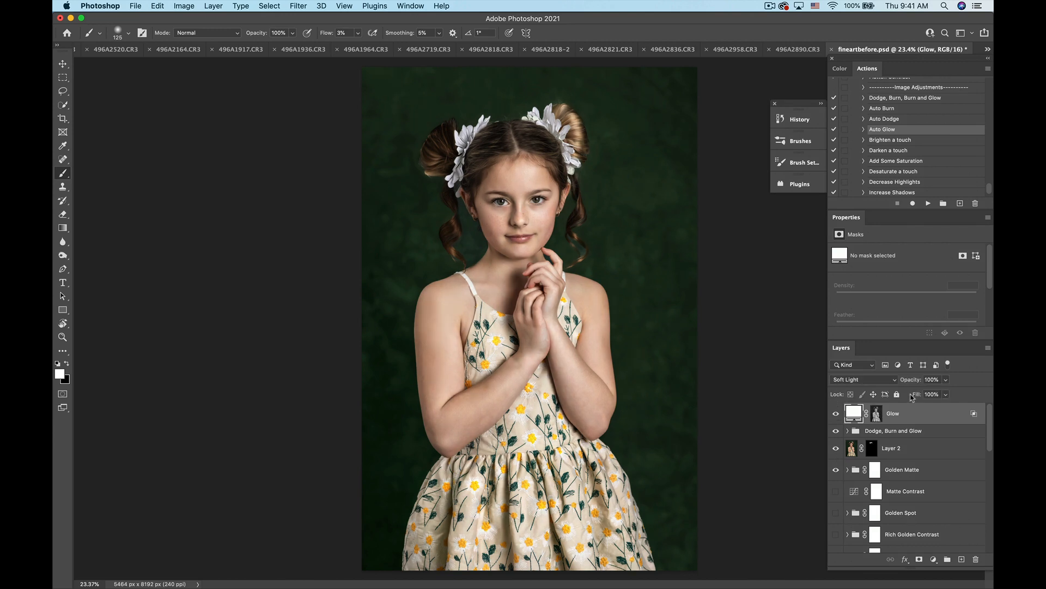
Step: Lower the opacity of the Auto Glow action's Glow layer strongly and hide the layer
click(947, 380)
drag(947, 393, 903, 396)
click(836, 414)
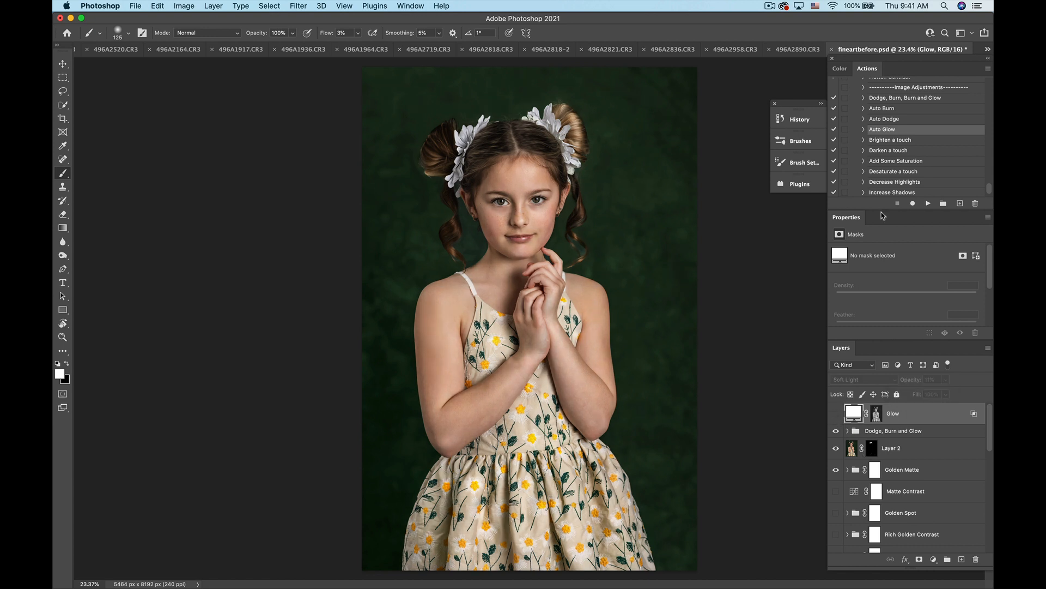
Step: Run the Brighten a touch action and hide the resulting Brighten layer
scroll(912, 128, down, 2)
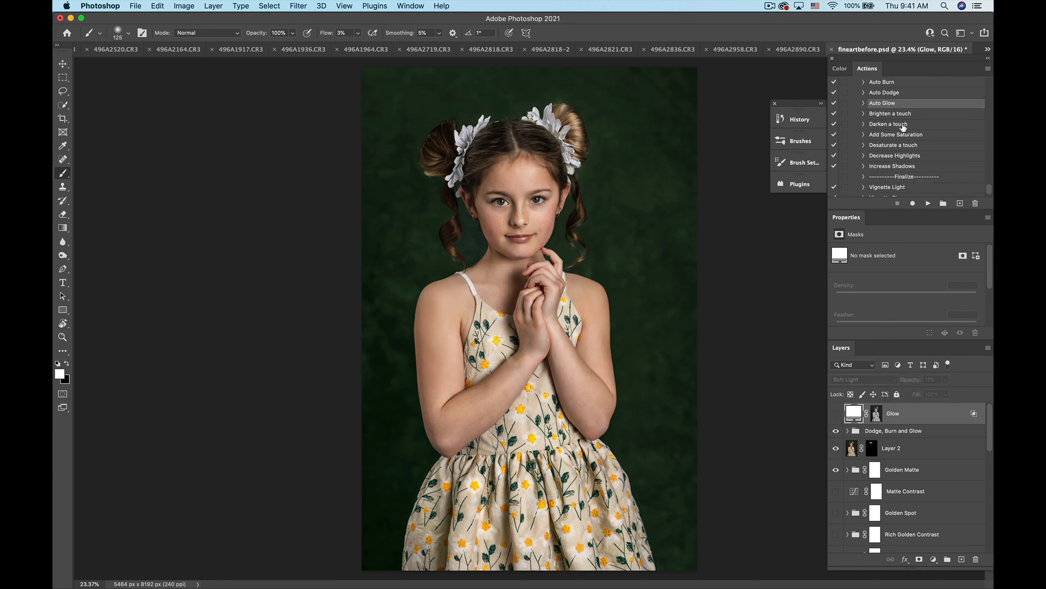
click(895, 115)
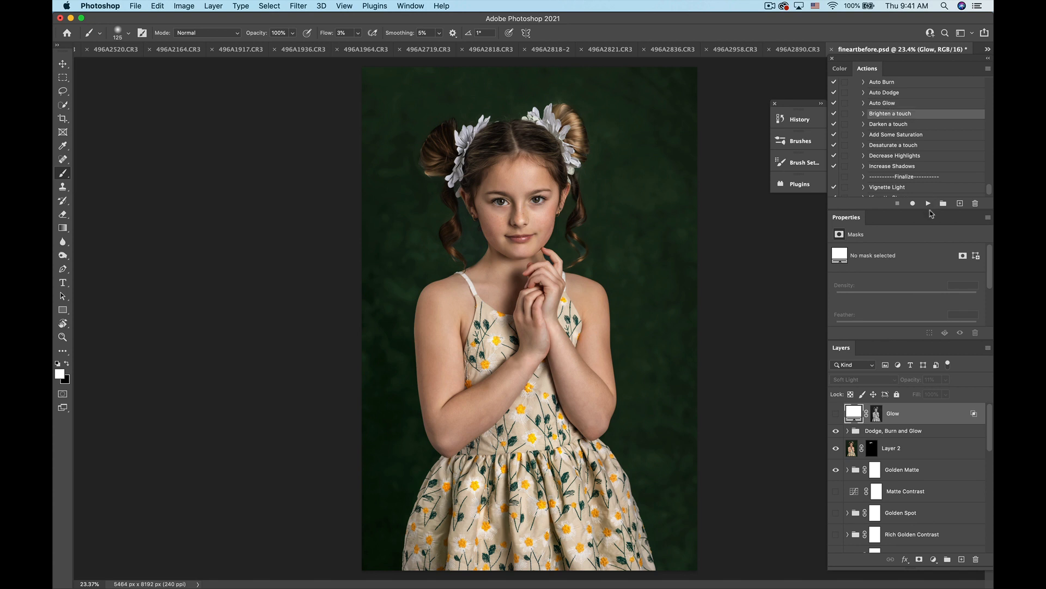
click(929, 203)
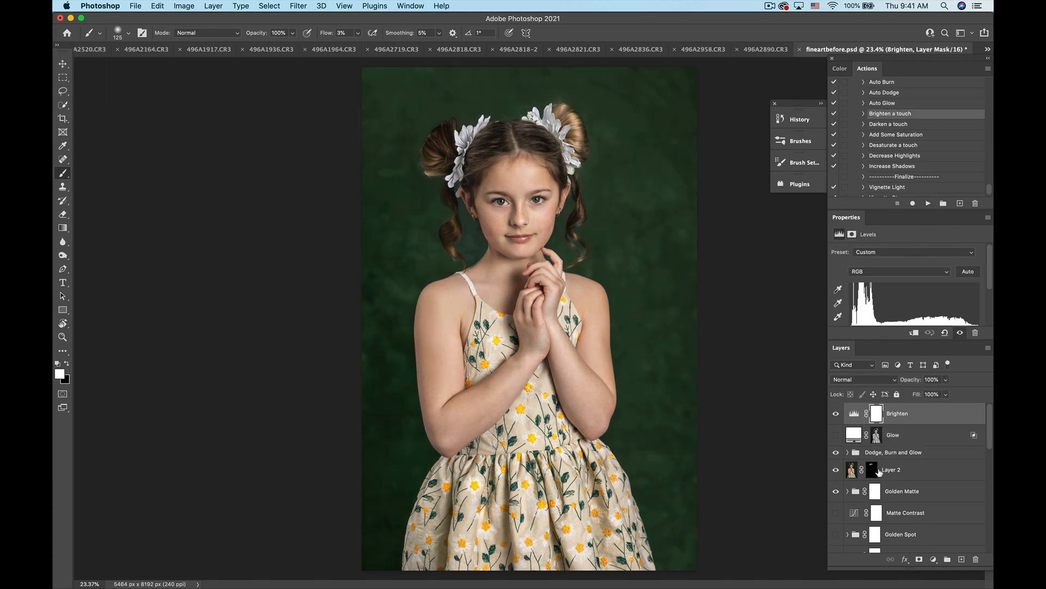
click(835, 413)
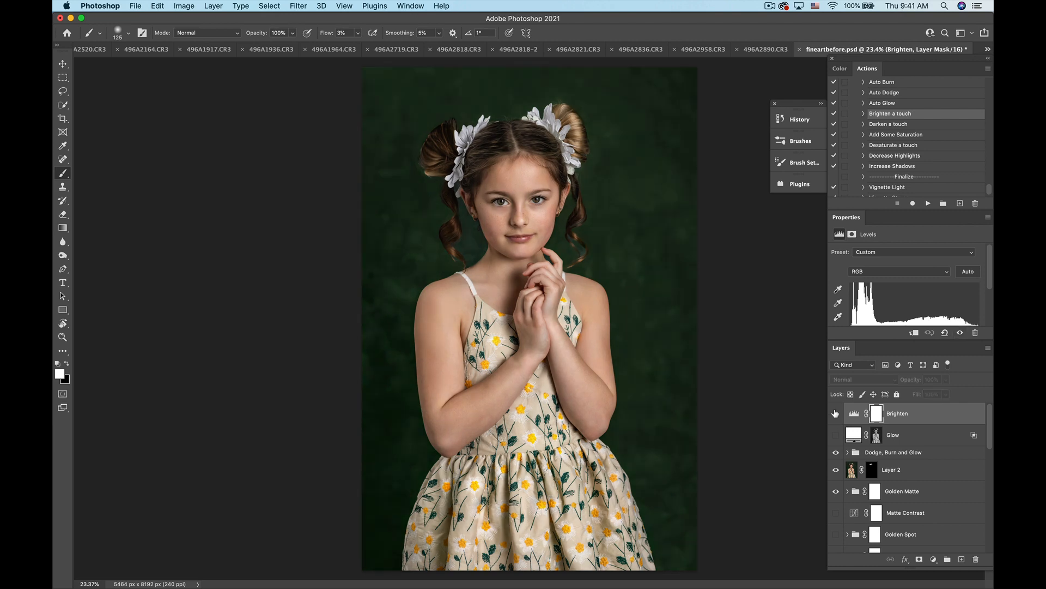
Step: Run the Darken a touch action and set the Darken layer's opacity to 60%
click(894, 124)
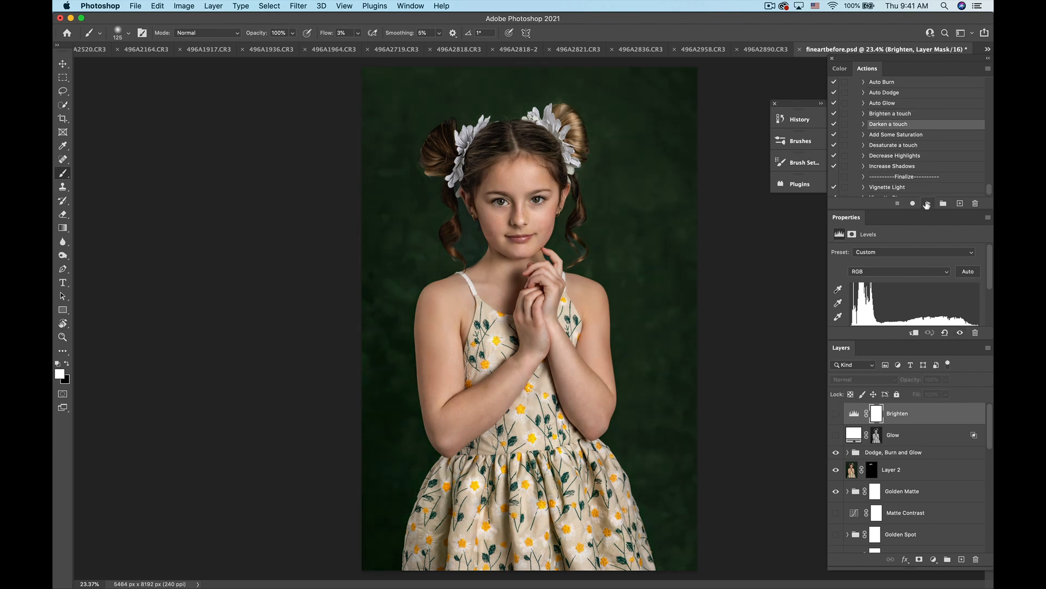
click(927, 204)
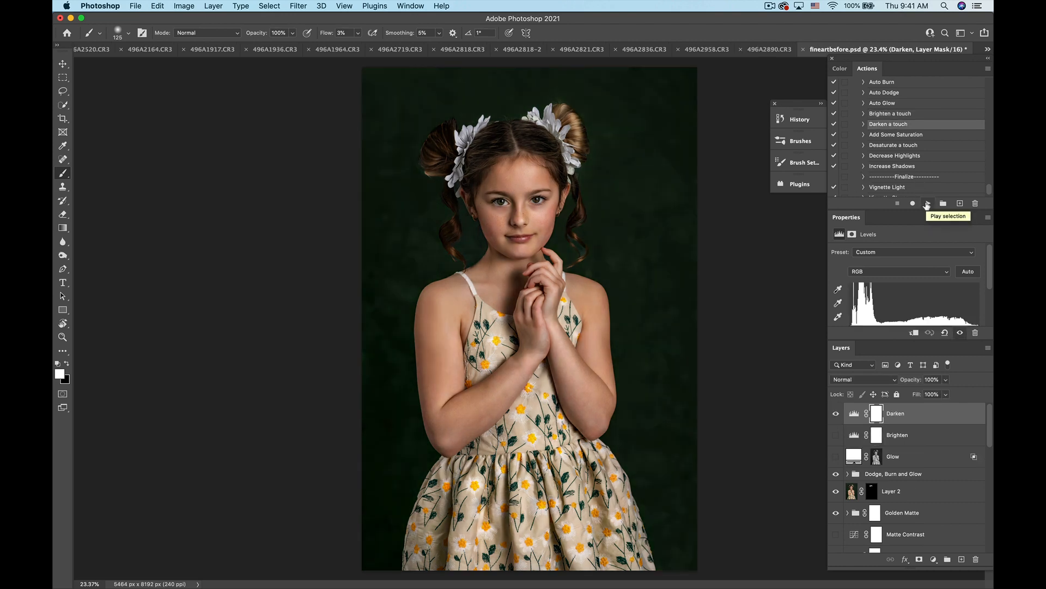
click(872, 416)
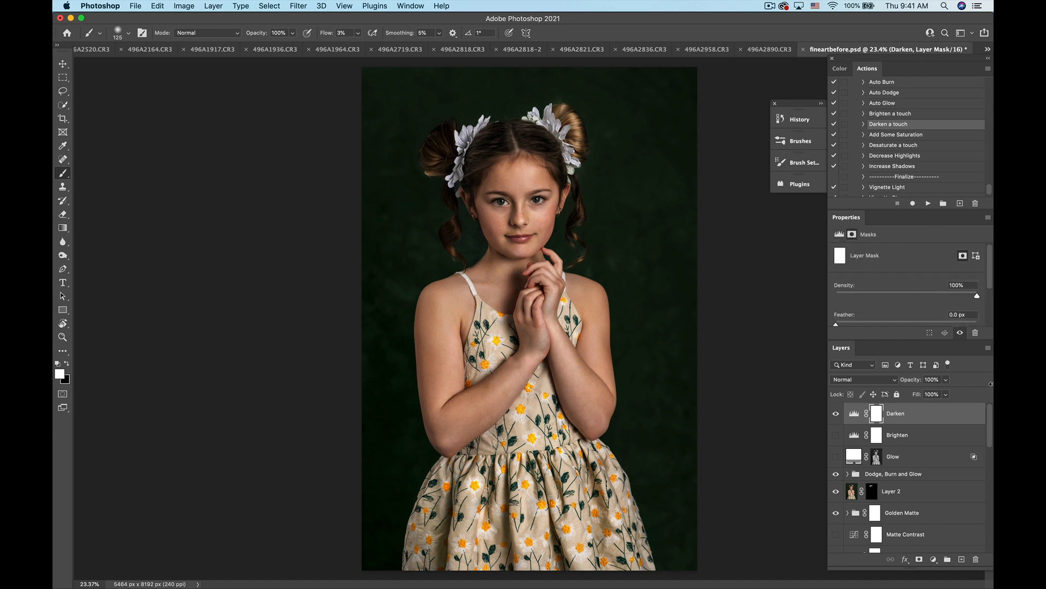
click(946, 380)
drag(948, 392, 928, 397)
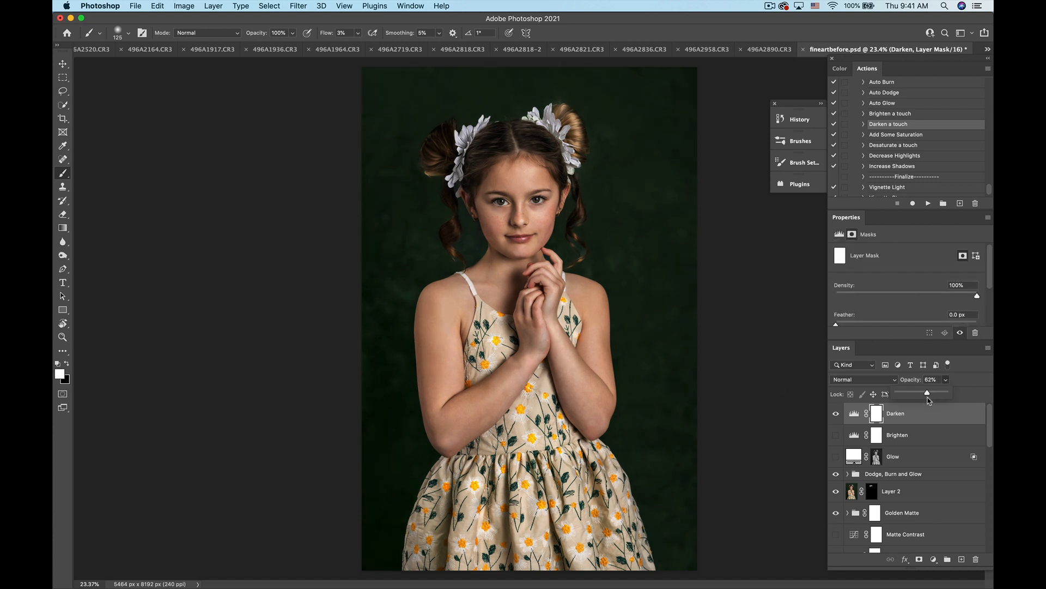
Step: Mask the darkening off the girl's face and hair with a black 300 px brush at 58% flow on the Darken mask
click(874, 417)
click(66, 365)
click(358, 32)
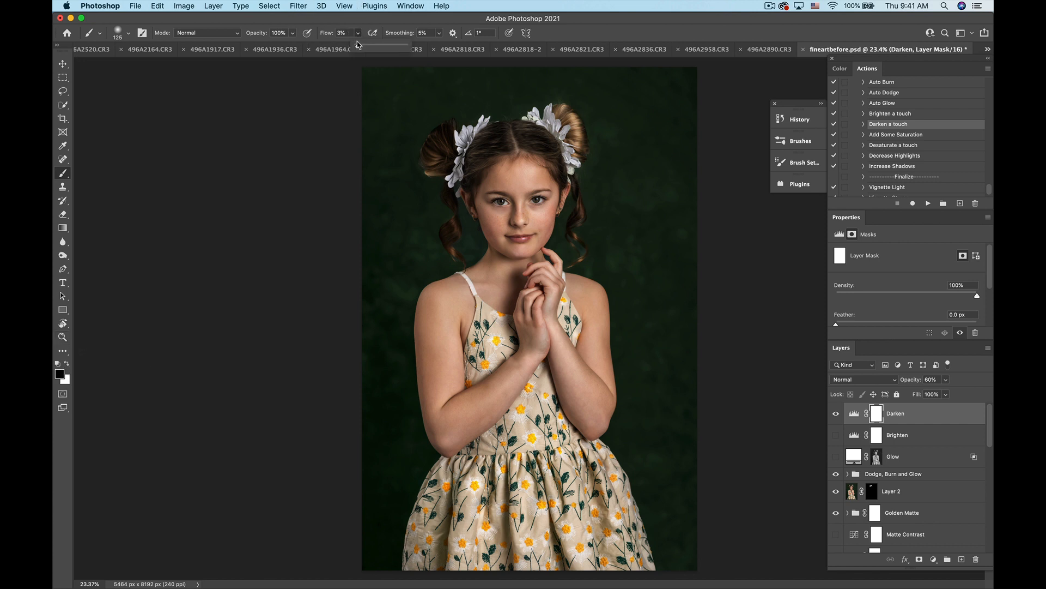
drag(356, 45, 384, 47)
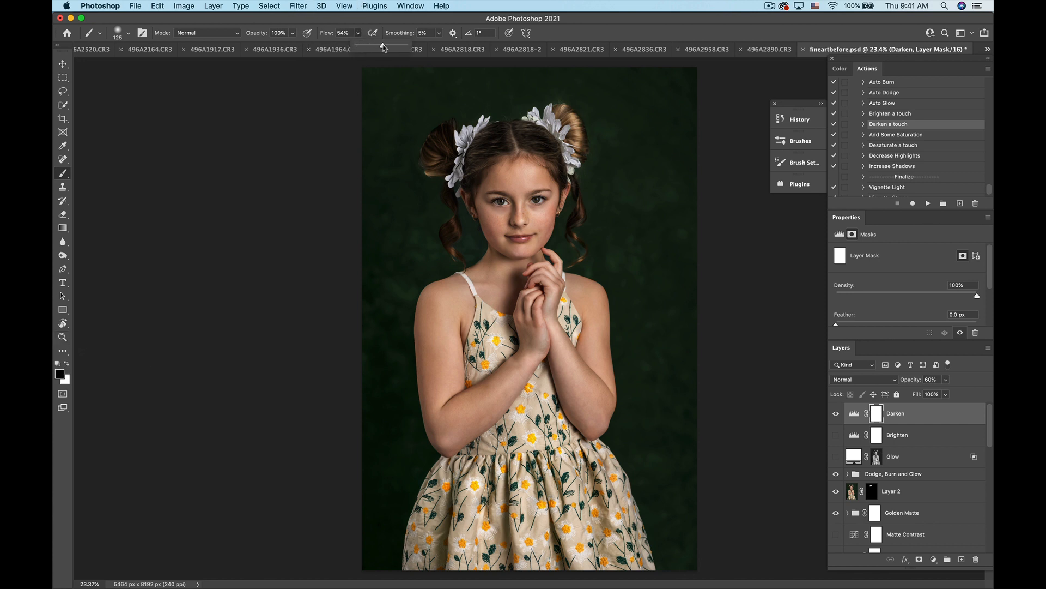
click(477, 195)
key(bracketright)
key(bracketright)
key(bracketright)
key(bracketright)
key(bracketright)
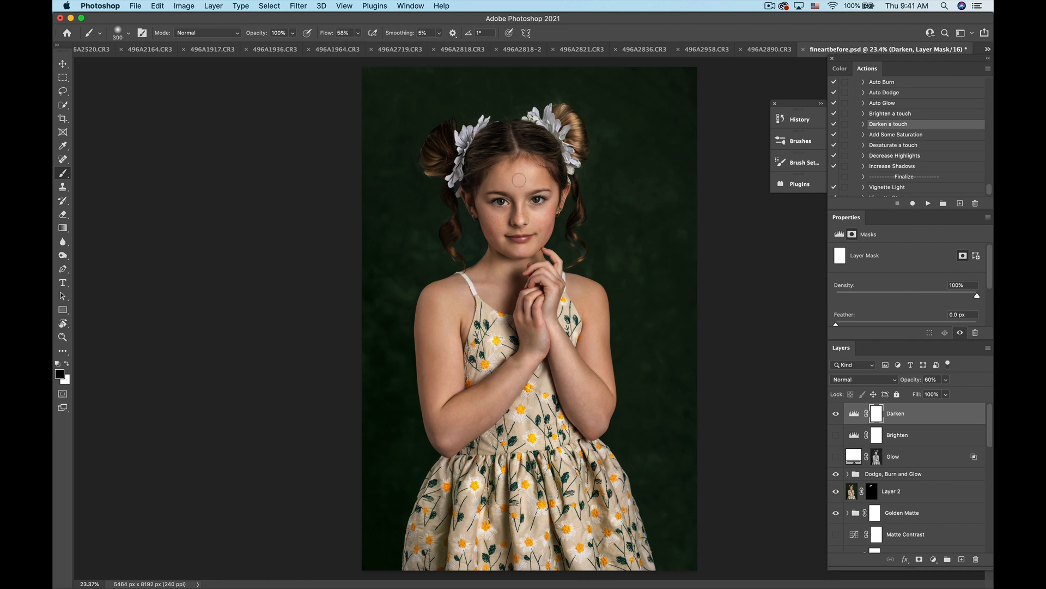
mouse_move(518, 168)
mouse_down()
mouse_move(535, 223)
mouse_move(447, 159)
mouse_move(562, 132)
mouse_up()
drag(575, 213, 578, 246)
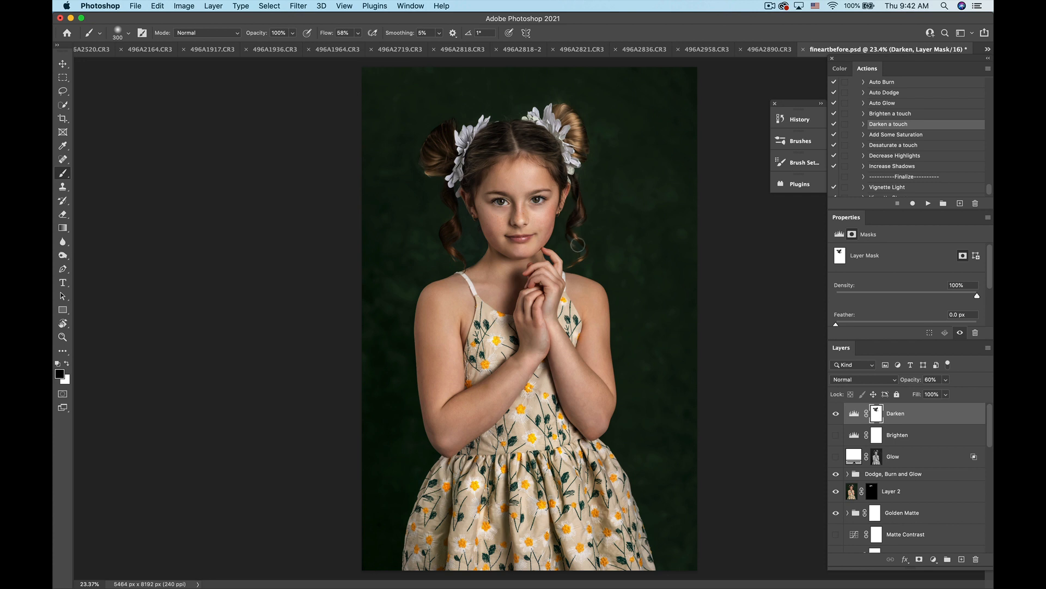
drag(450, 199, 451, 235)
Step: Enlarge the brush to 700 px and mask the darkening off the girl's arms and dress
key(bracketright)
key(bracketright)
key(bracketright)
key(bracketright)
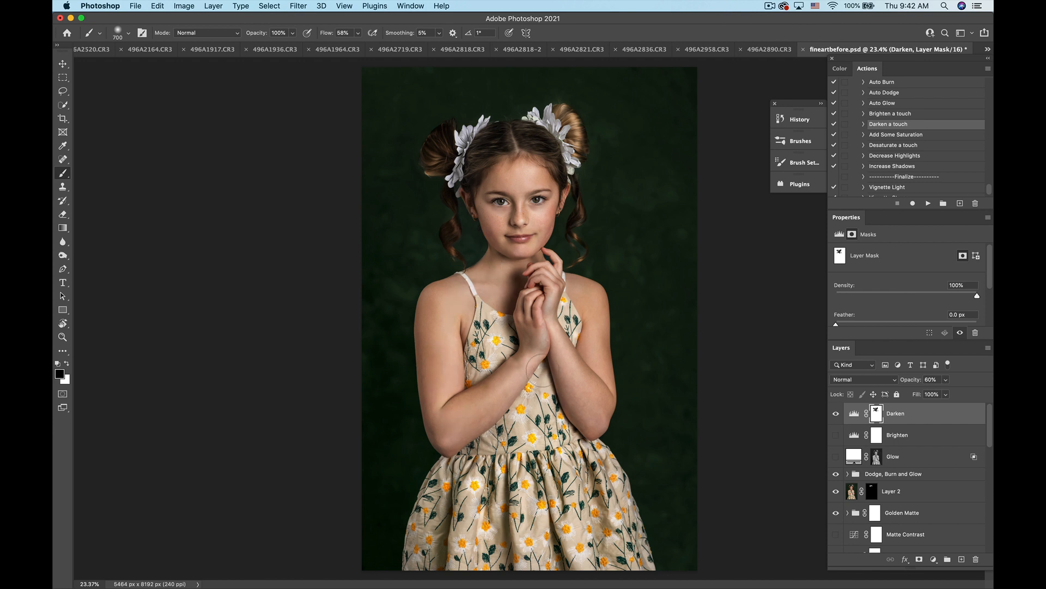
mouse_move(606, 333)
mouse_down()
mouse_move(512, 313)
mouse_move(463, 554)
mouse_up()
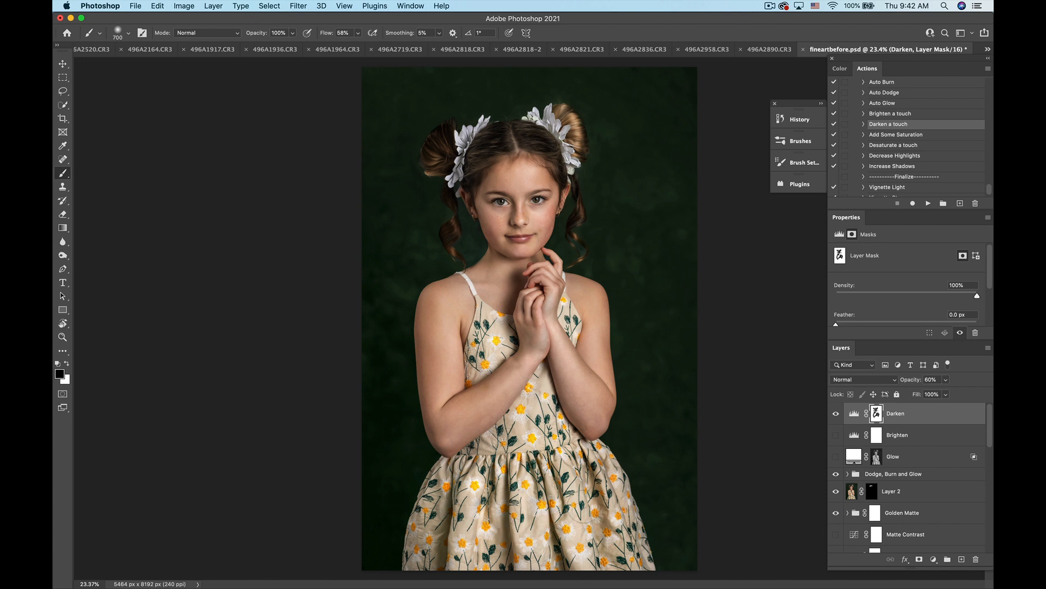
drag(504, 383, 506, 377)
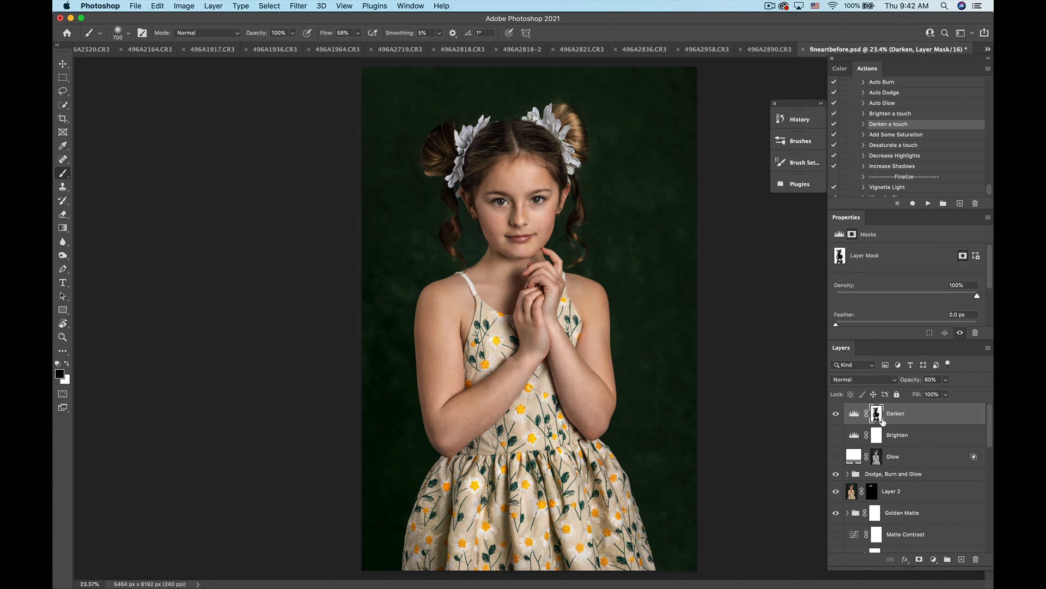
Step: Examine the Darken mask's coverage and compare the portrait with and without the Darken layer
key(backslash)
key(backslash)
click(836, 414)
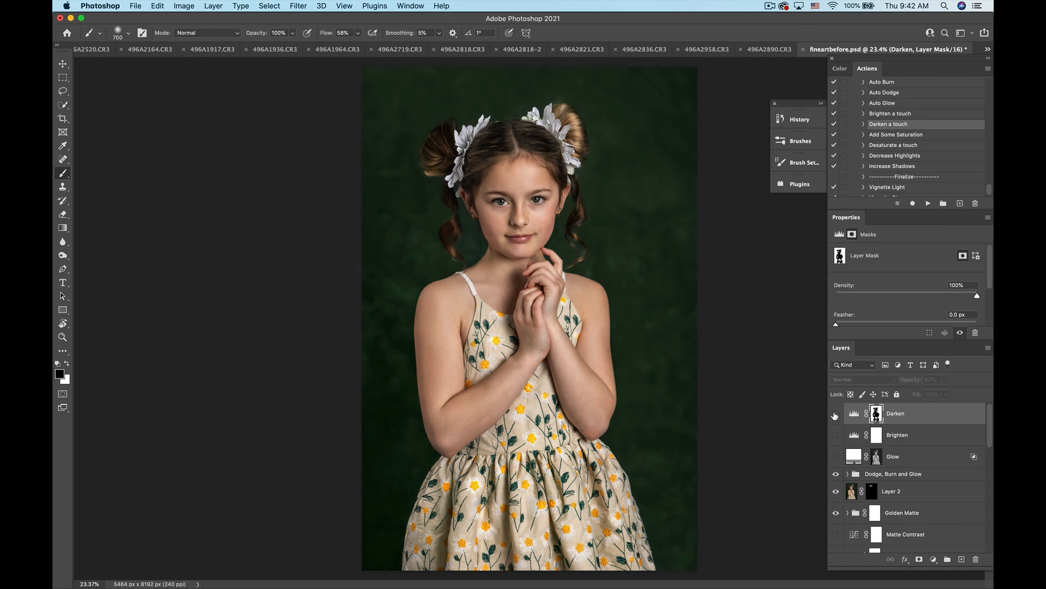
click(835, 413)
click(835, 413)
click(835, 414)
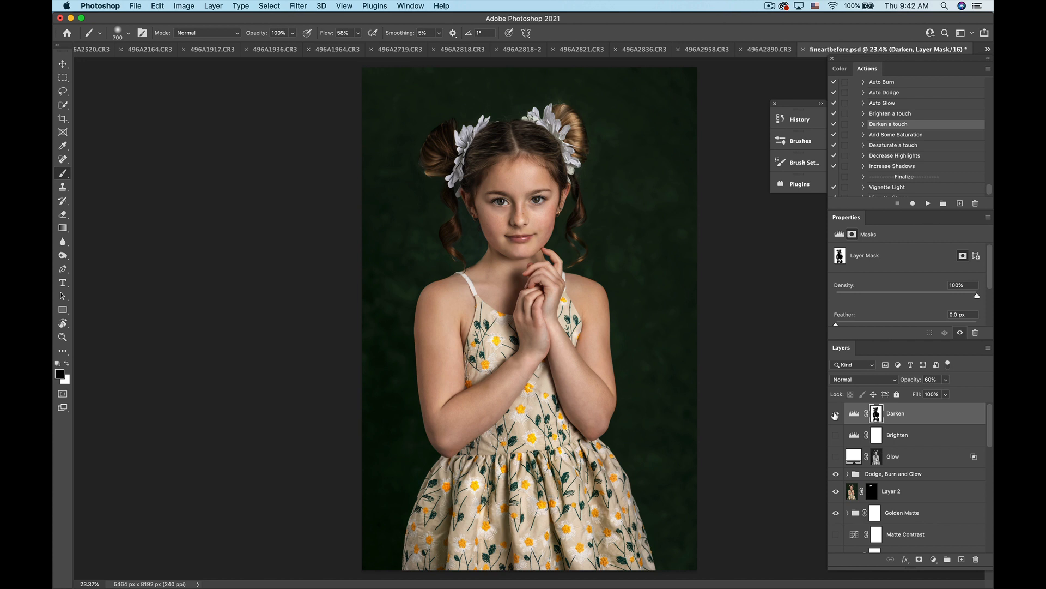
click(835, 414)
click(835, 413)
Step: Run the Add Some Saturation action and reduce the Saturate layer's opacity to 61%
click(918, 136)
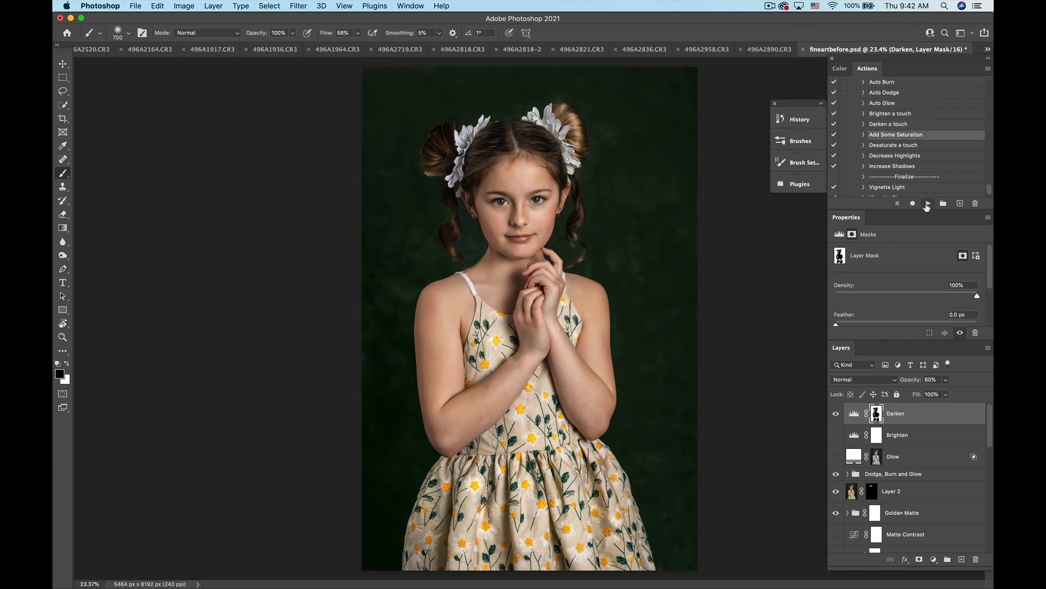
click(927, 204)
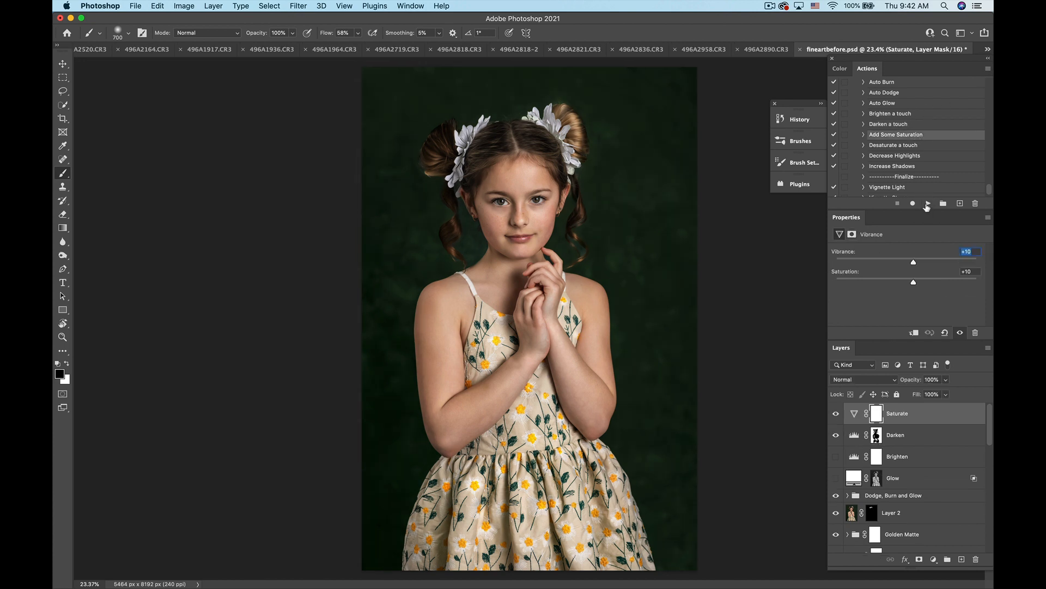
click(837, 415)
click(837, 415)
click(946, 380)
drag(947, 393, 929, 398)
click(836, 414)
Step: Run the Desaturate a touch action, lower the Desaturate group's opacity, and hide the group
scroll(911, 161, down, 1)
click(904, 141)
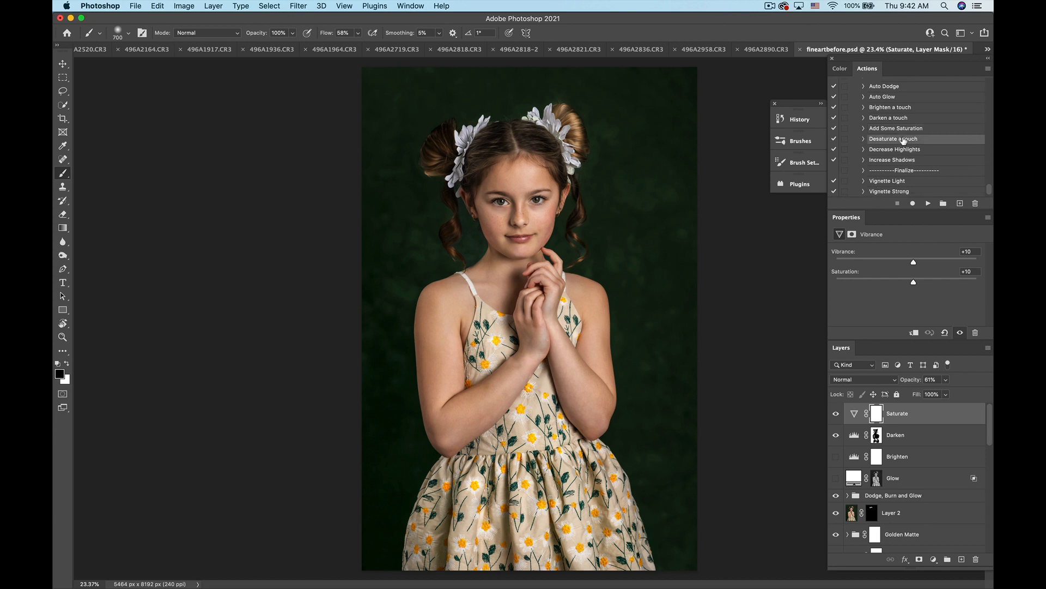
click(927, 203)
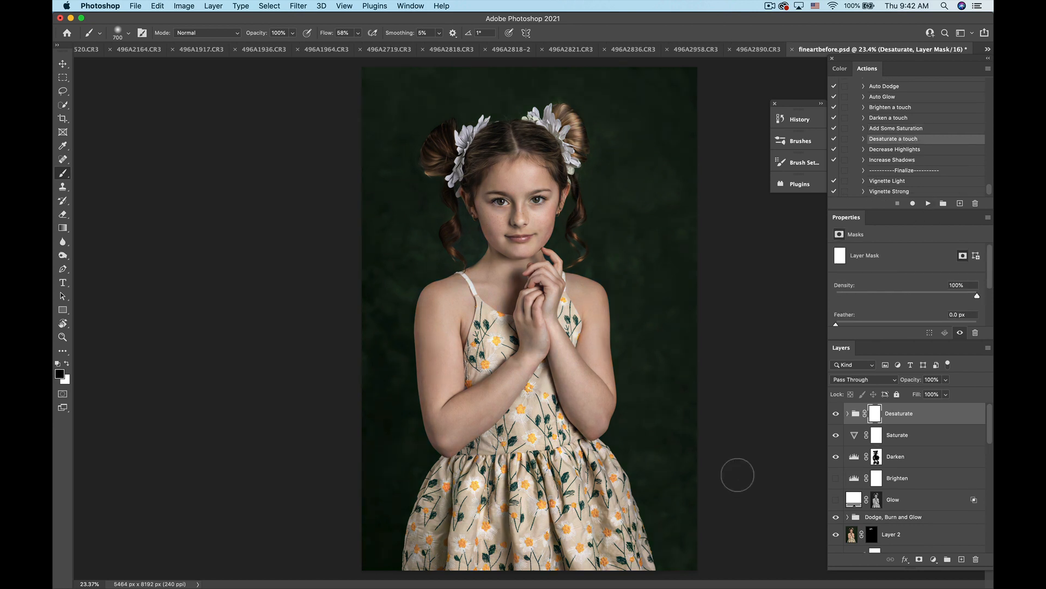
click(945, 379)
drag(947, 393, 915, 394)
click(836, 413)
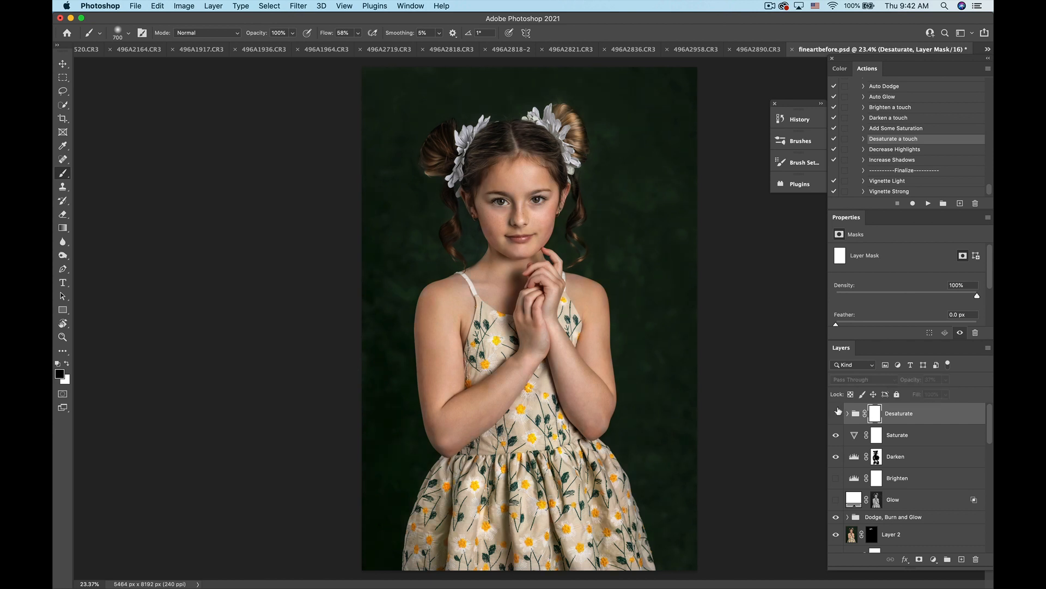
Step: Run the Decrease Highlights action, compare the portrait with and without its effect, and hide the Decrease Highlights group
scroll(903, 162, down, 1)
click(909, 132)
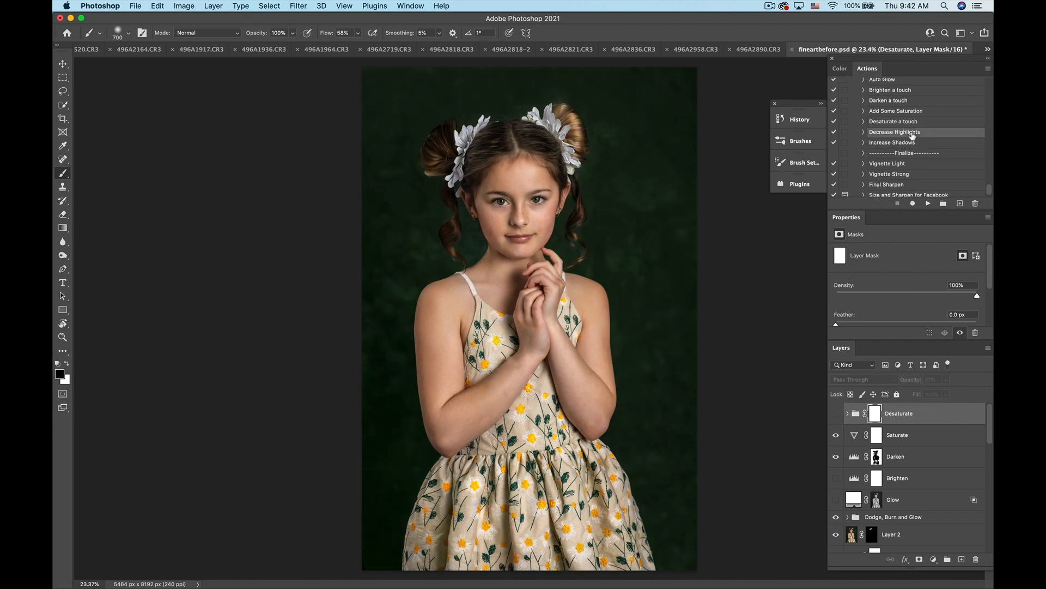
click(928, 204)
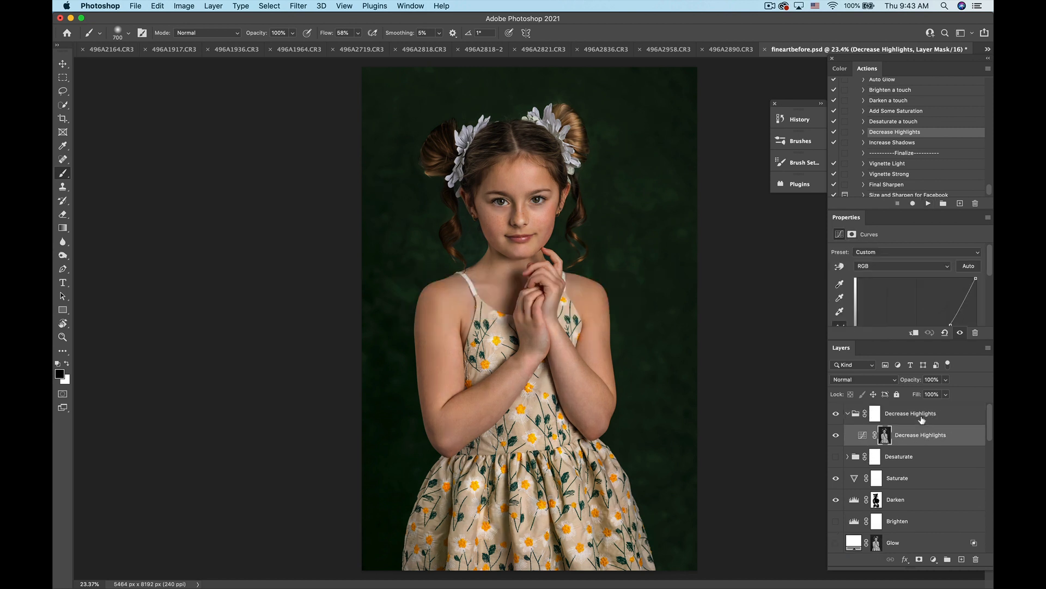
click(835, 415)
click(835, 415)
click(835, 415)
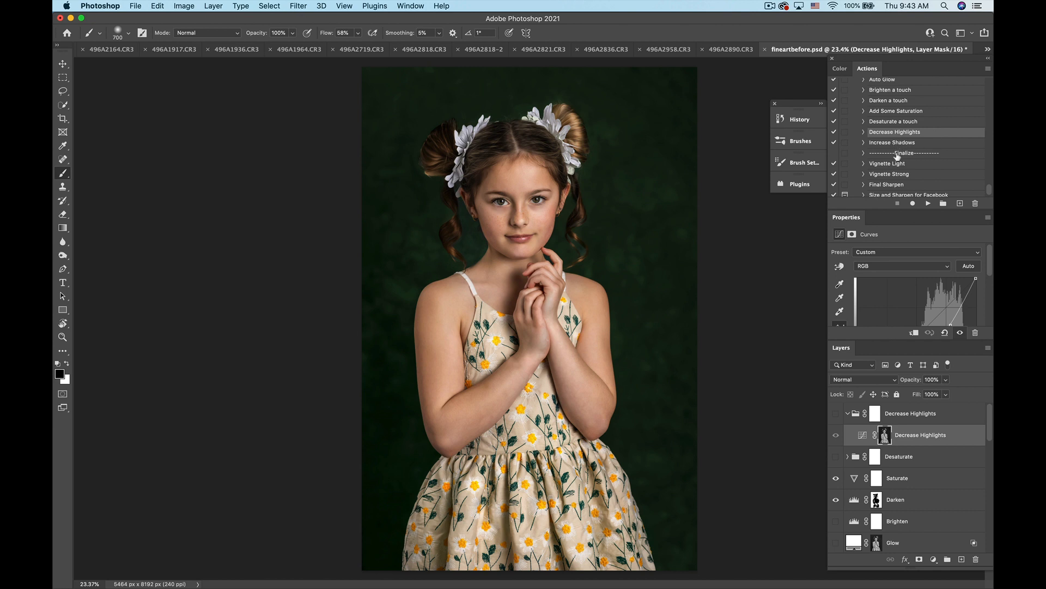
click(797, 118)
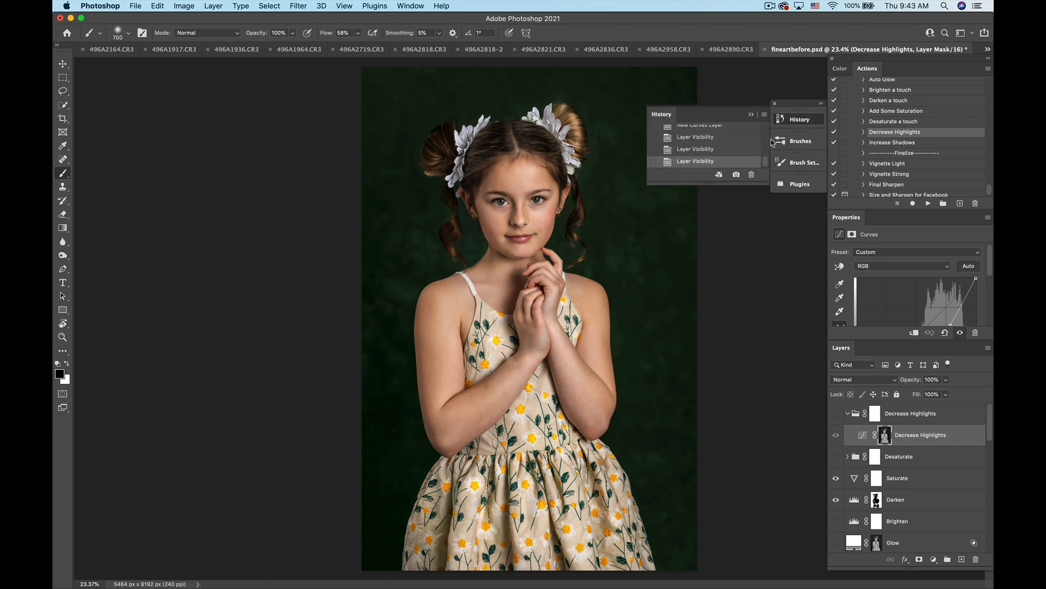
click(752, 114)
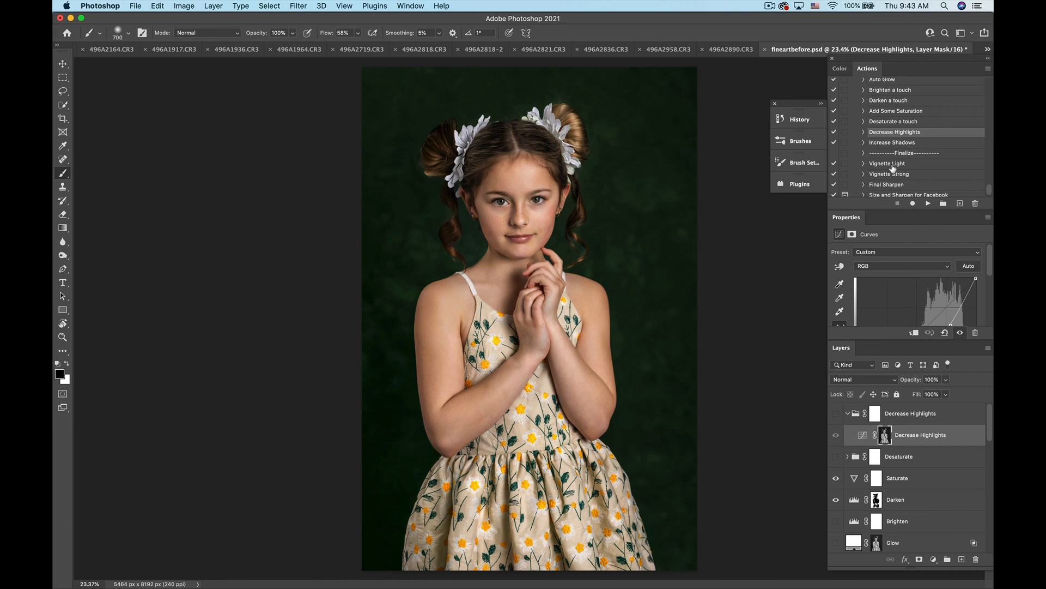
Step: Choose the WTF Frequency Separation - 16 bit action and flatten the image, discarding the hidden layers
scroll(913, 164, down, 1)
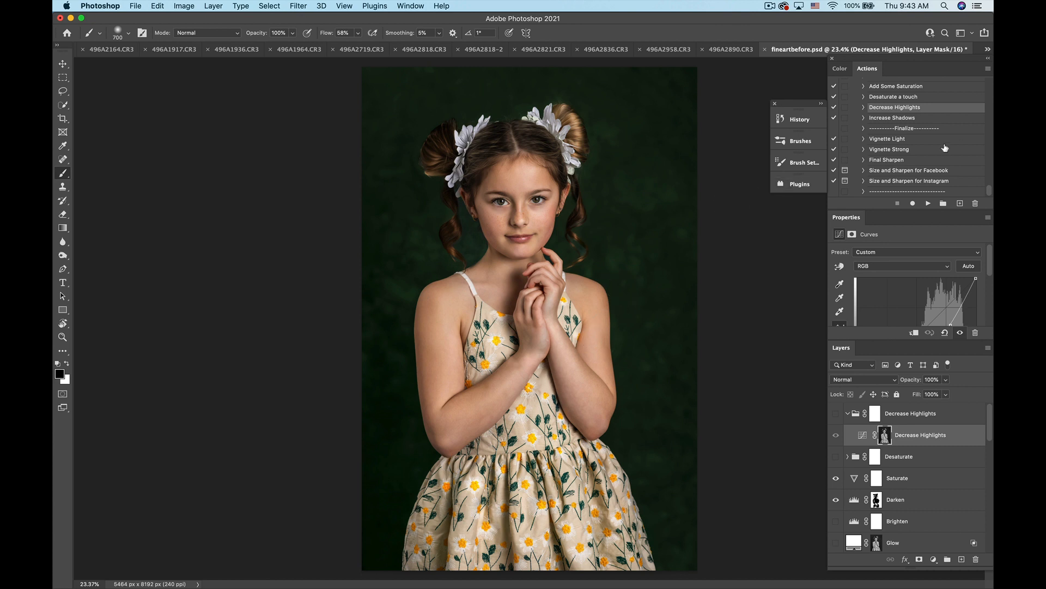
scroll(945, 148, up, 10)
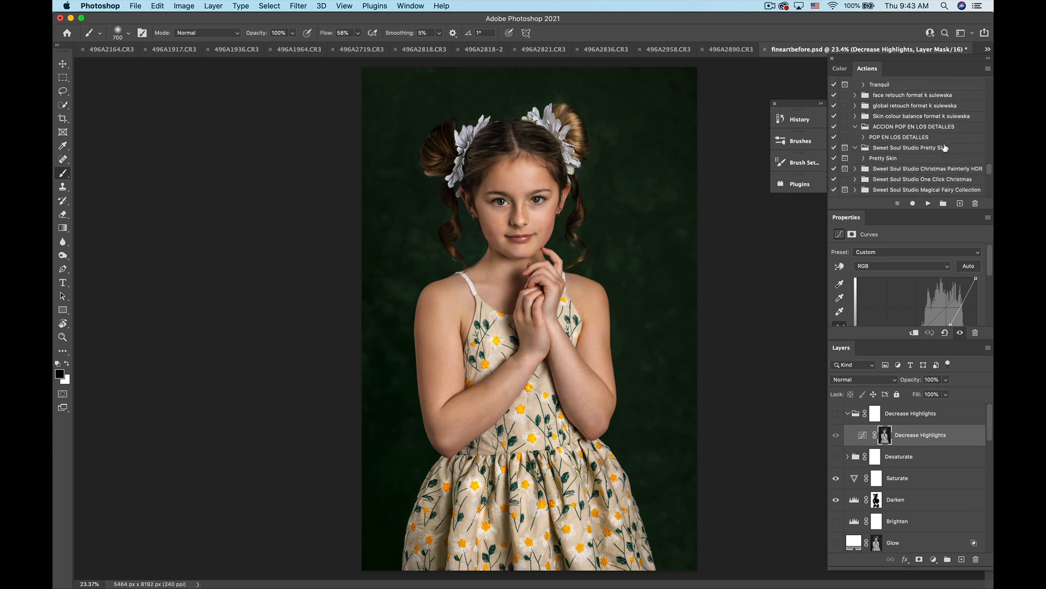
scroll(945, 147, down, 5)
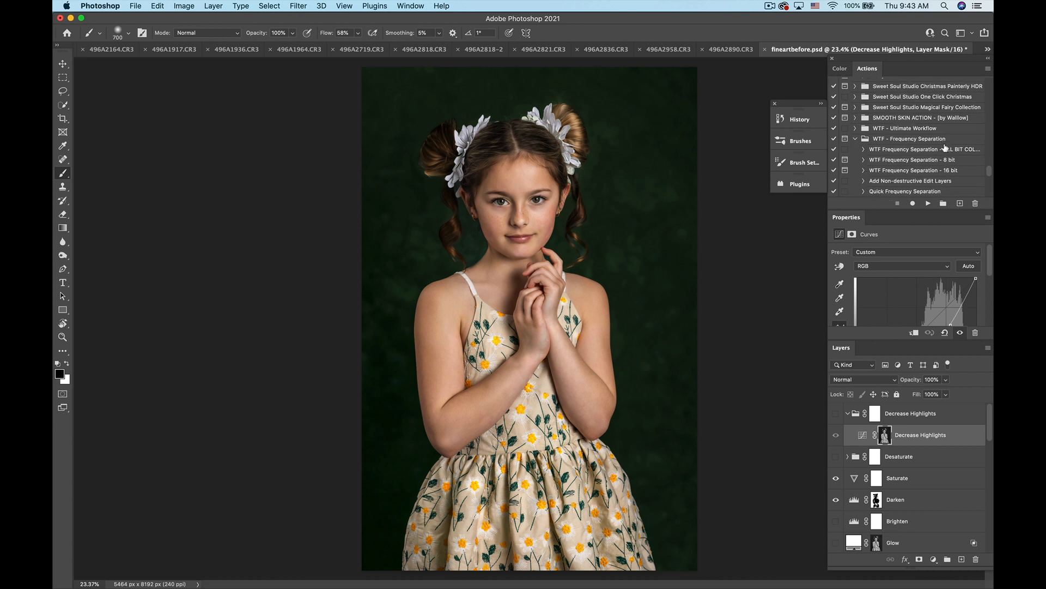
click(923, 174)
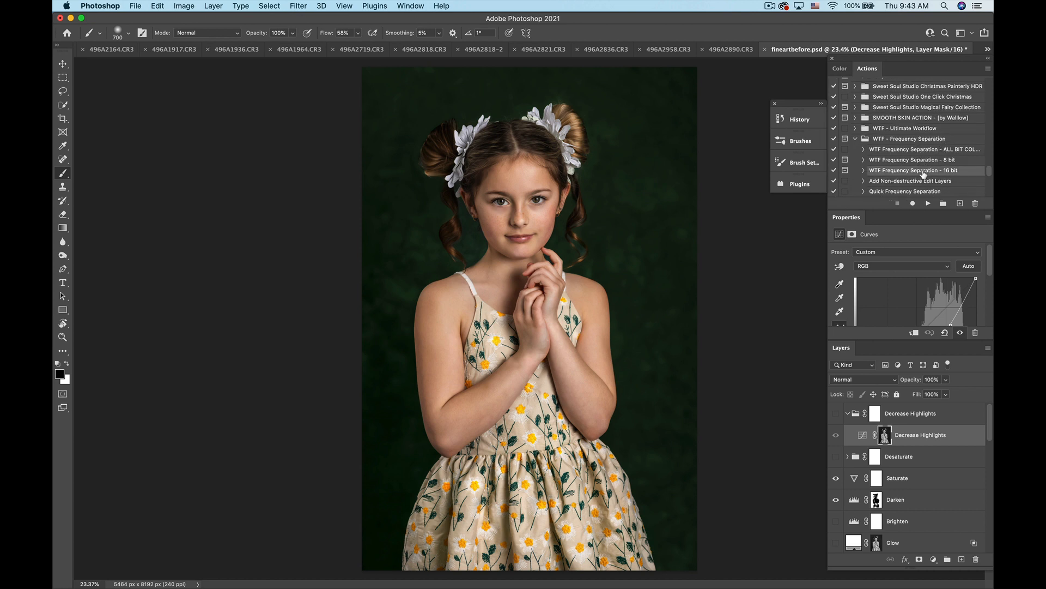
click(211, 8)
click(268, 415)
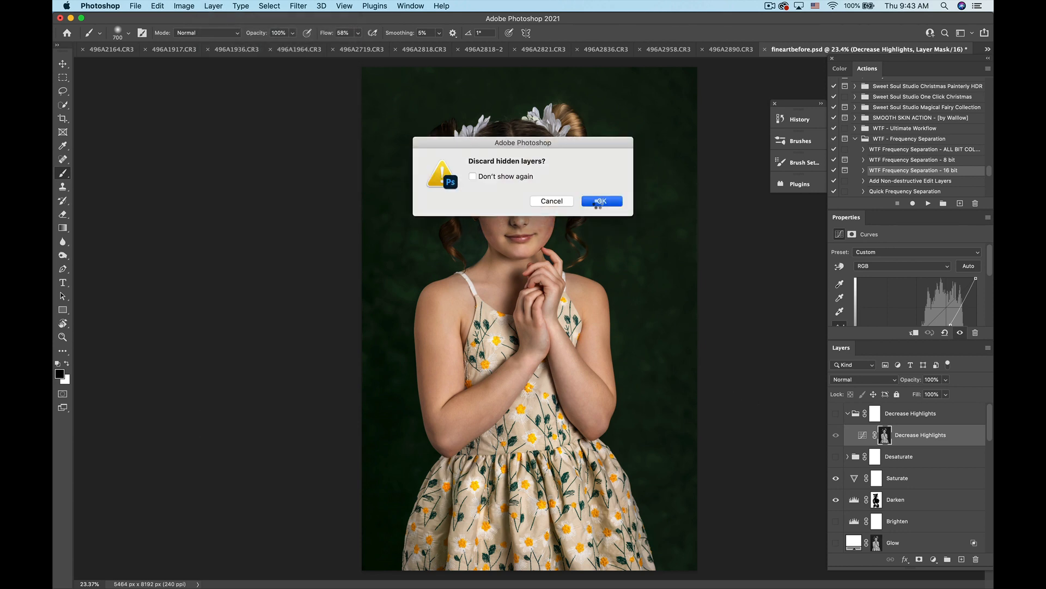
click(600, 201)
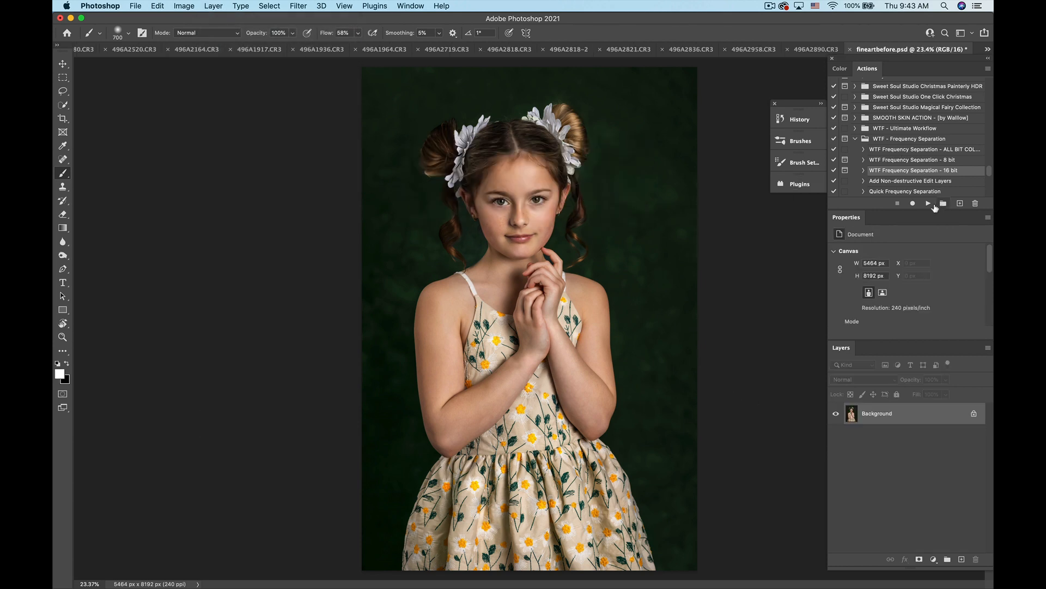
Step: Run the 16-bit frequency separation with a 5.0 px Gaussian Blur radius and add its non-destructive edit layers
click(928, 204)
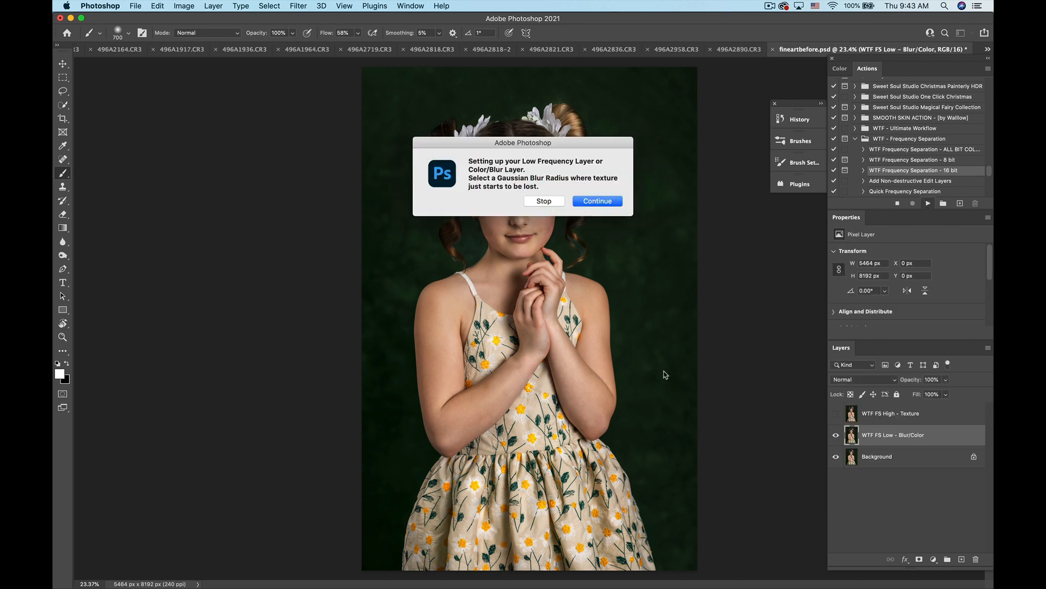
click(595, 203)
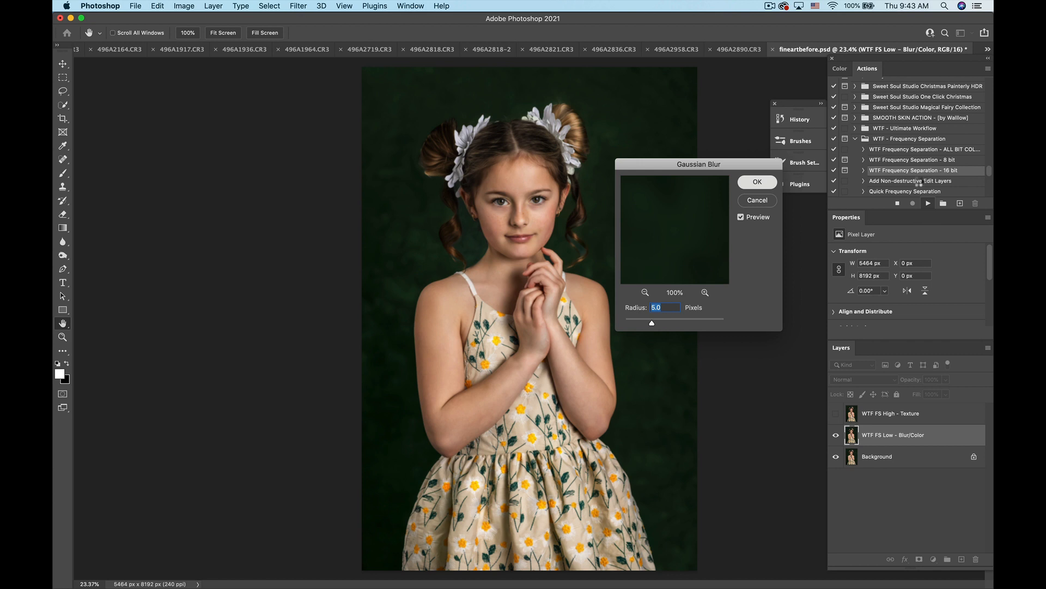
key(Return)
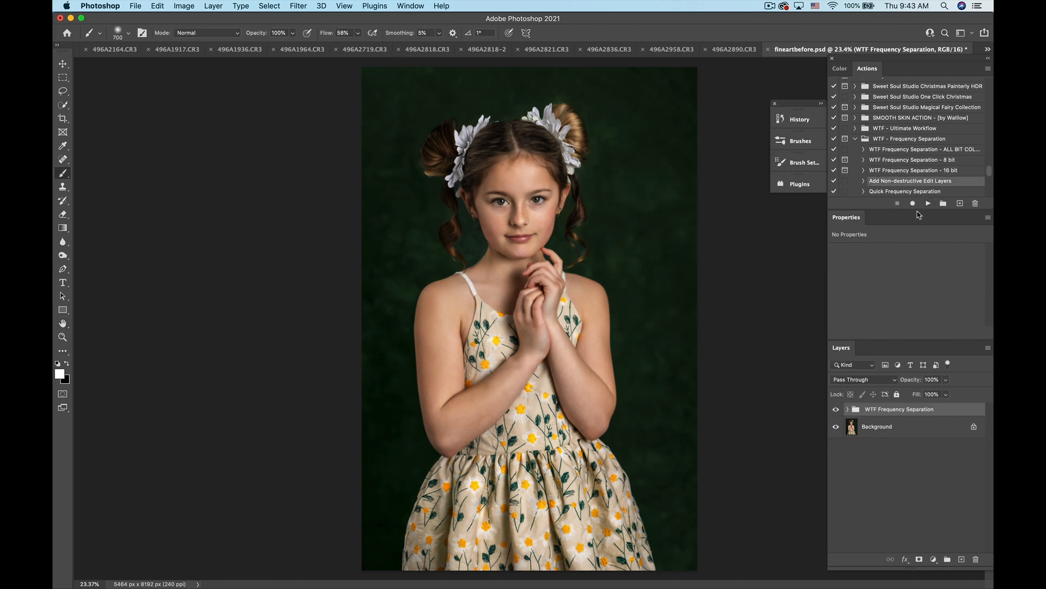
click(929, 202)
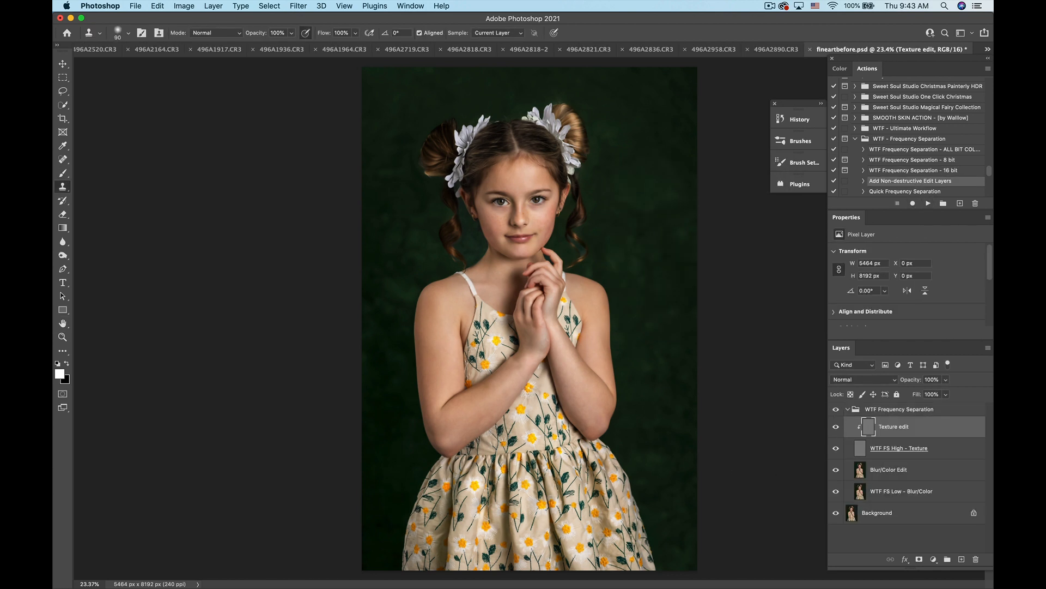
Step: Select the Blur/Color Edit layer and set up the Mixer Brush at 400 px
click(859, 469)
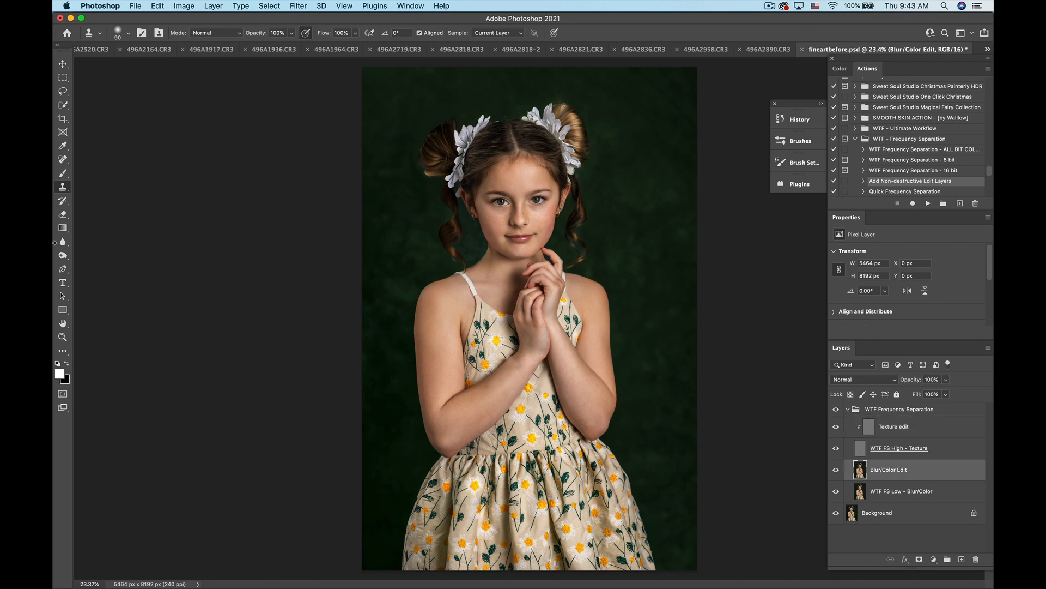
right_click(62, 173)
click(105, 199)
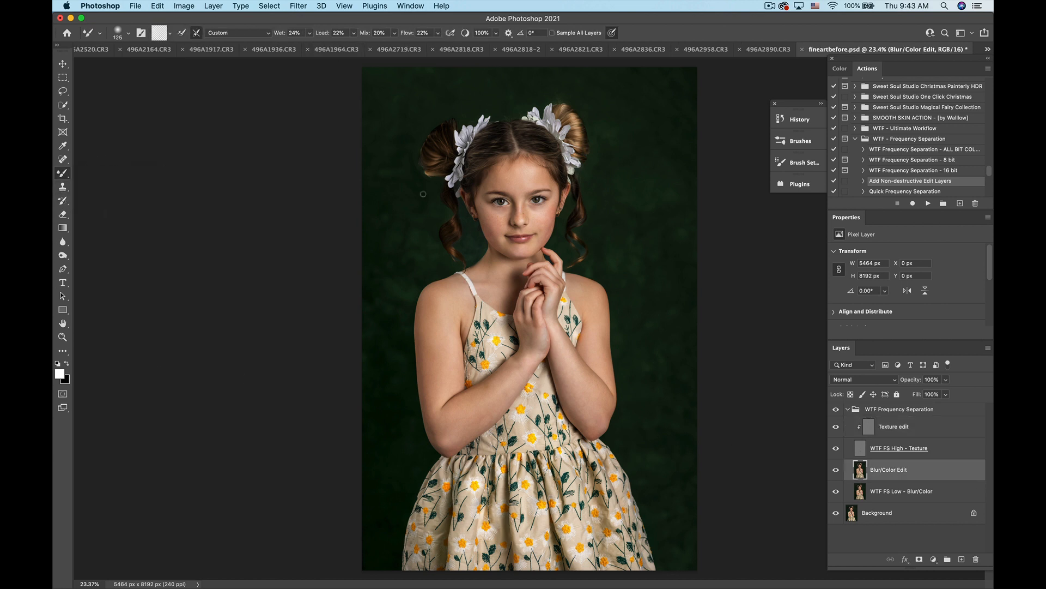
key(super+plus)
key(bracketright)
key(bracketright)
key(bracketright)
key(bracketright)
key(bracketright)
key(bracketright)
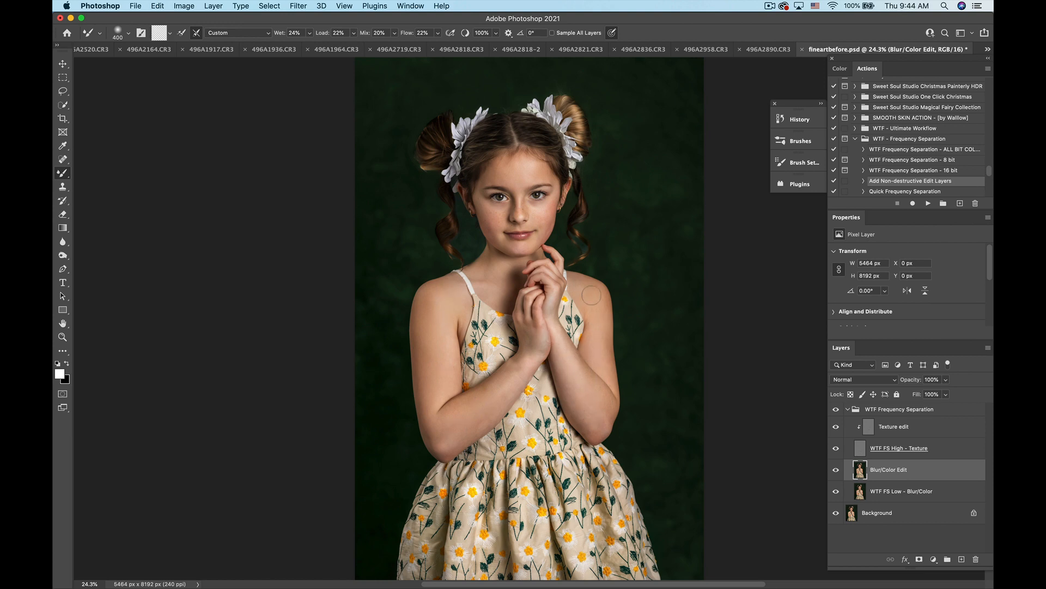
Step: Reduce the Mixer Brush to 125 px and blend the skin tones on the girl's cheeks and chin
key(super+plus)
scroll(591, 295, up, 5)
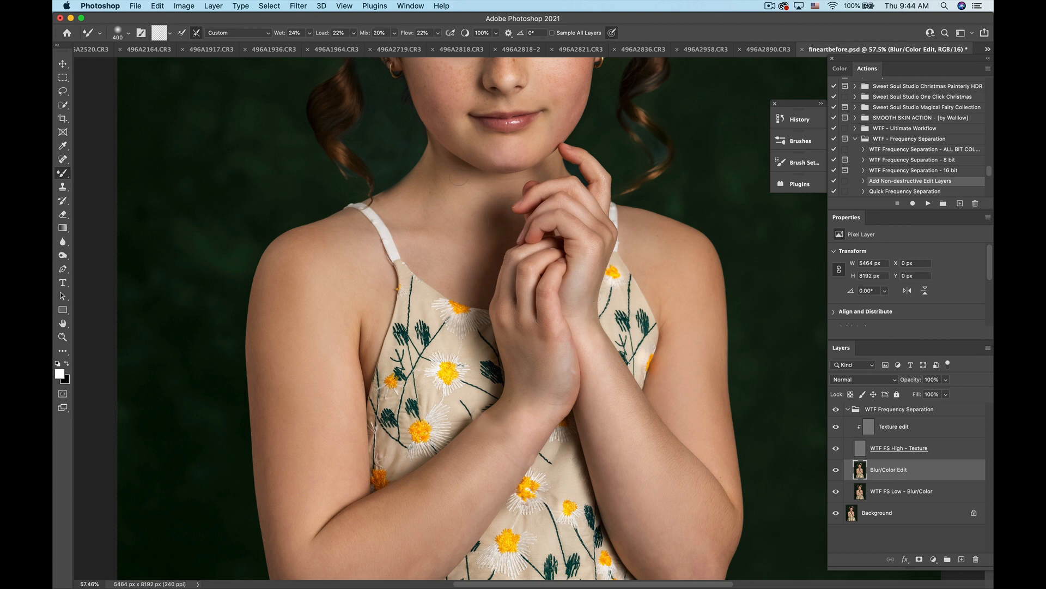
scroll(458, 180, up, 5)
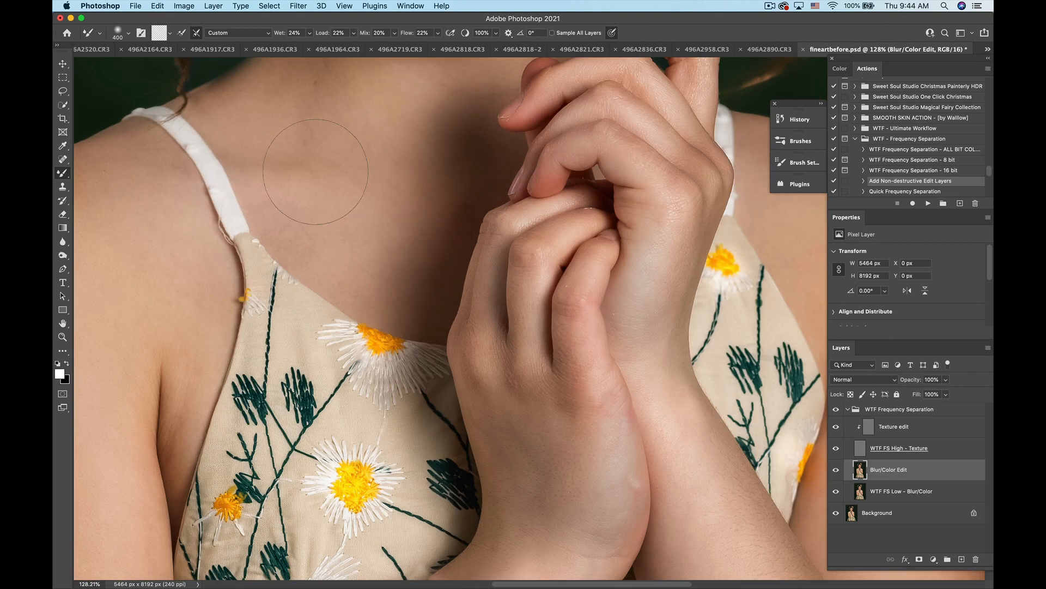
scroll(405, 232, up, 10)
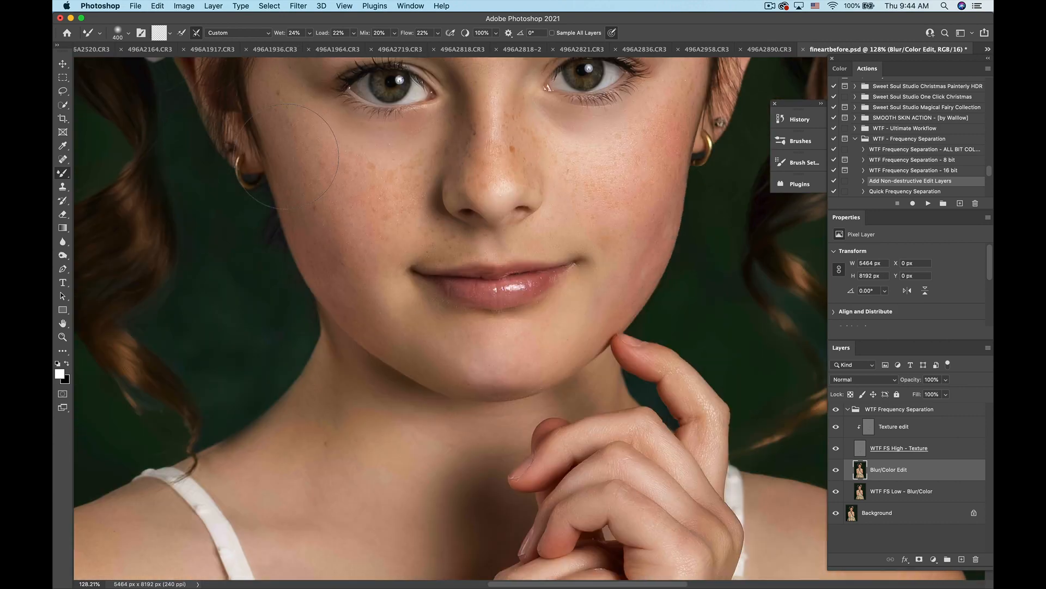
key(bracketleft)
key(bracketleft)
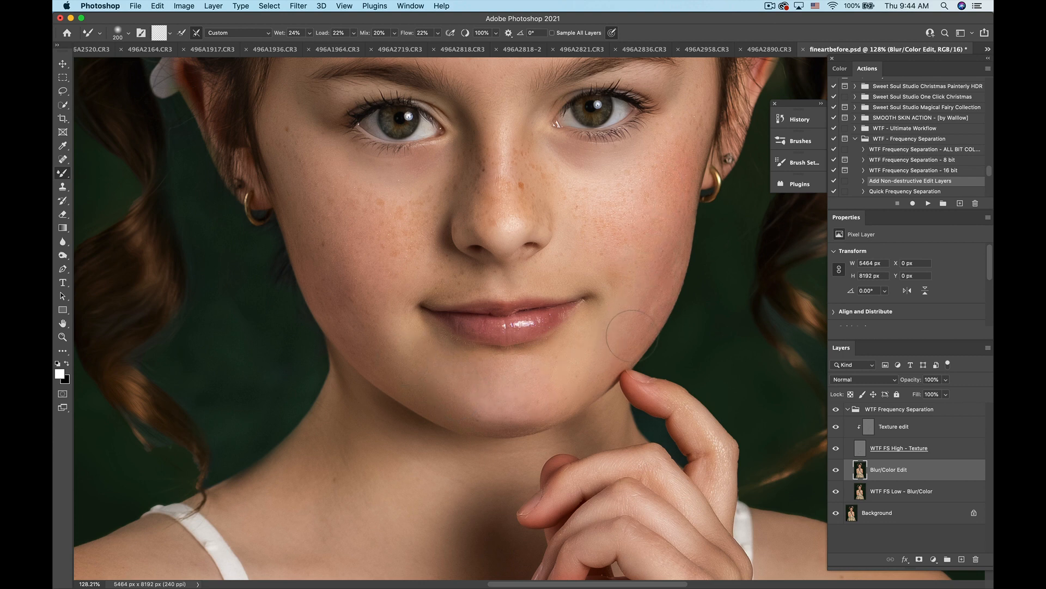
key(bracketleft)
key(bracketleft)
key(bracketleft)
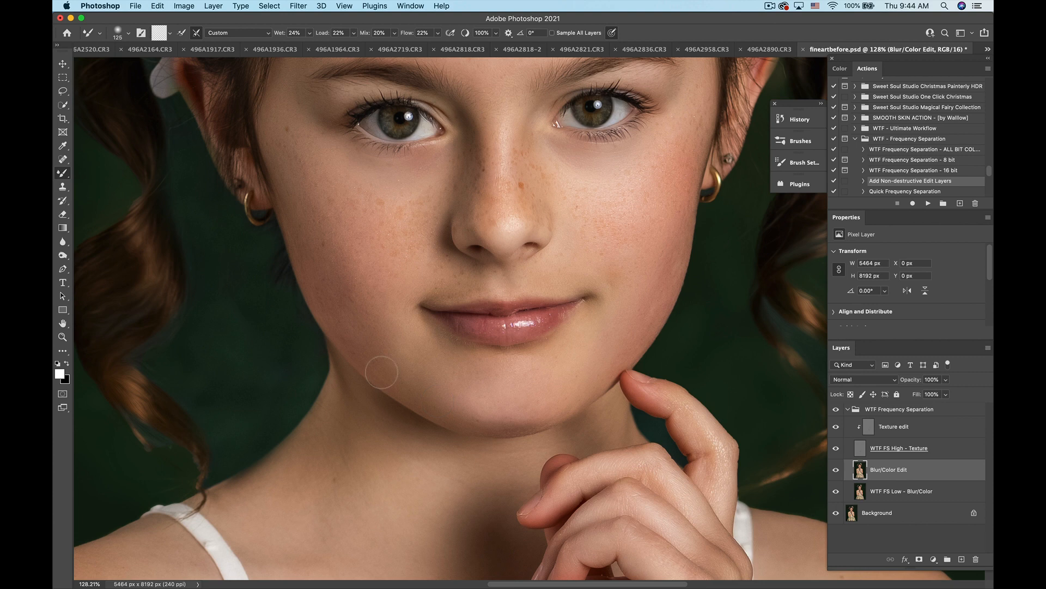
Step: Enlarge the Mixer Brush to 250 px and smooth the skin tones on the girl's forehead
scroll(384, 373, up, 5)
scroll(499, 150, up, 2)
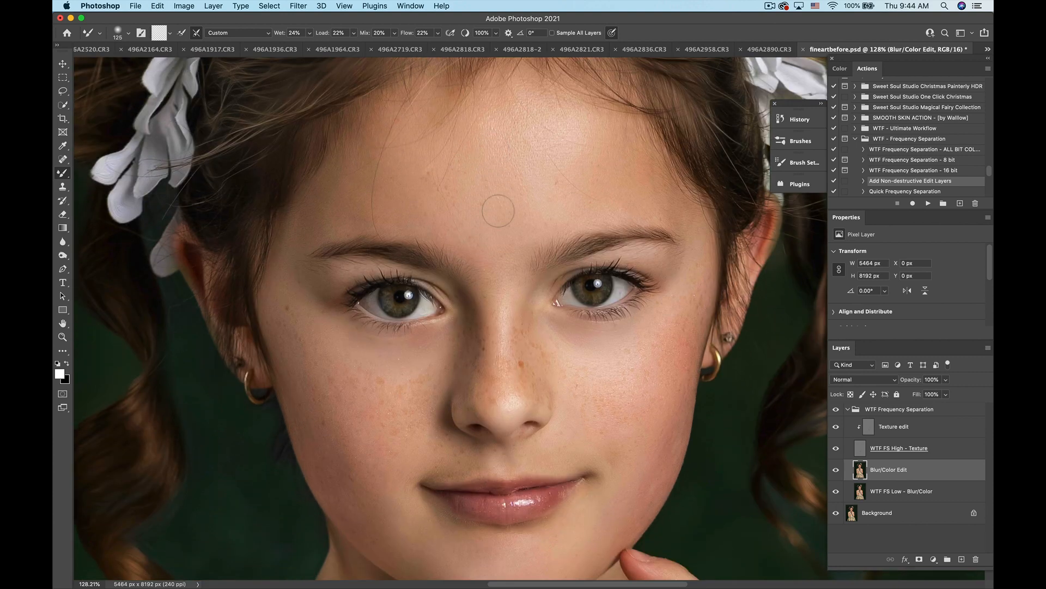
key(bracketright)
key(bracketright)
key(bracketright)
key(bracketright)
key(super+minus)
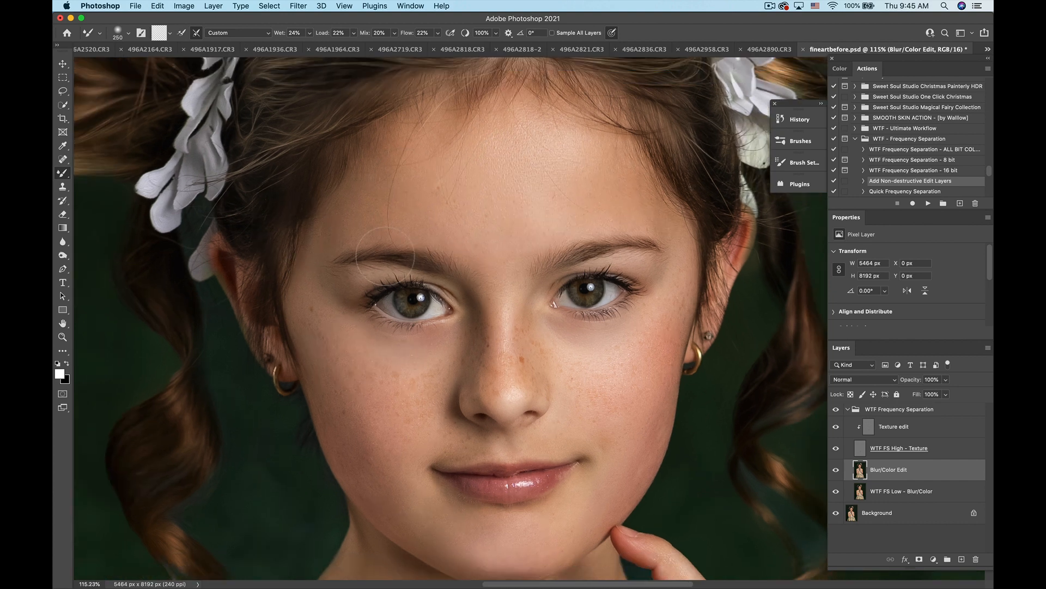
Step: Reduce the Mixer Brush to 150 px and finish blending the skin tones on the face
scroll(530, 317, down, 4)
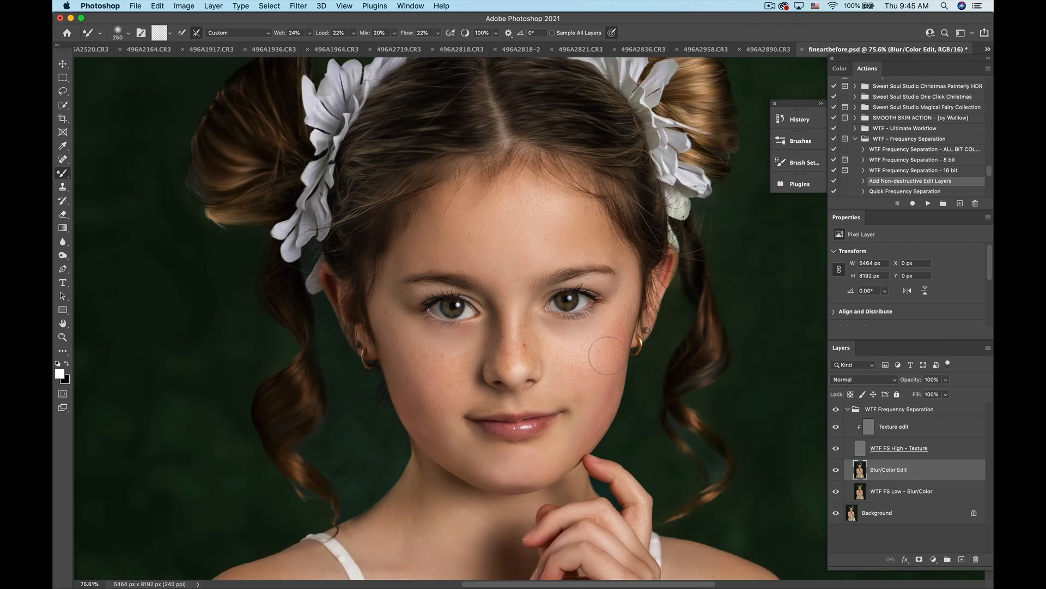
key(bracketleft)
key(bracketleft)
key(bracketleft)
scroll(484, 418, down, 3)
scroll(483, 418, down, 3)
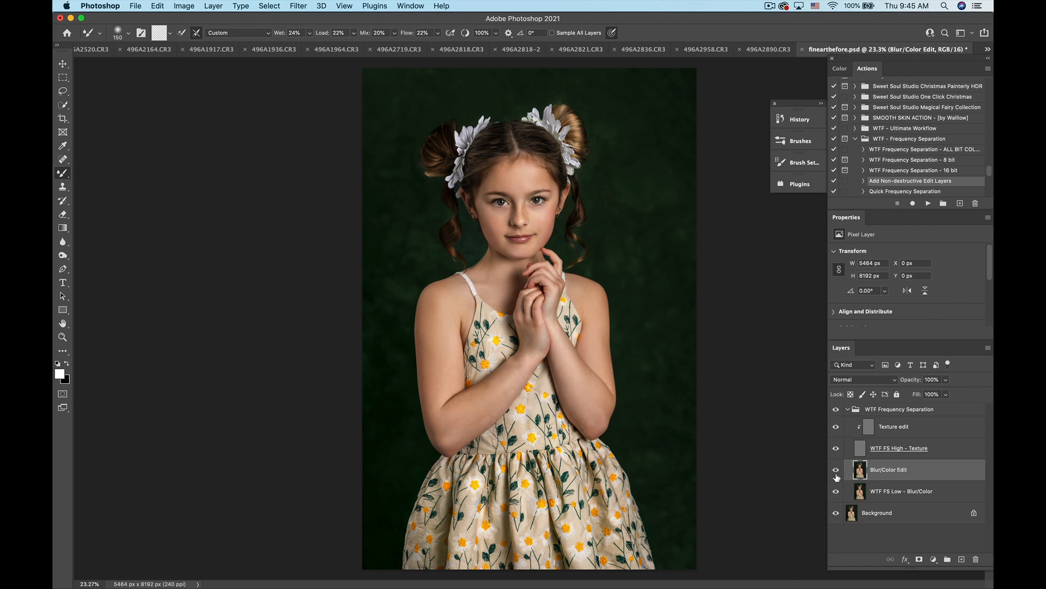
Step: Compare the portrait with and without the Blur/Color Edit layer
click(836, 471)
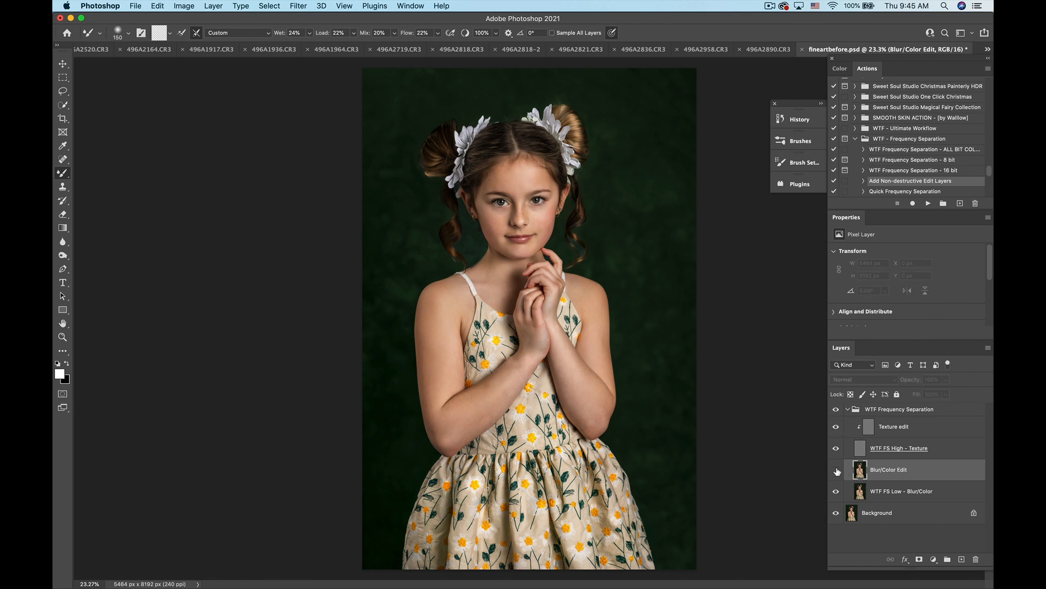
click(837, 470)
click(836, 470)
click(837, 470)
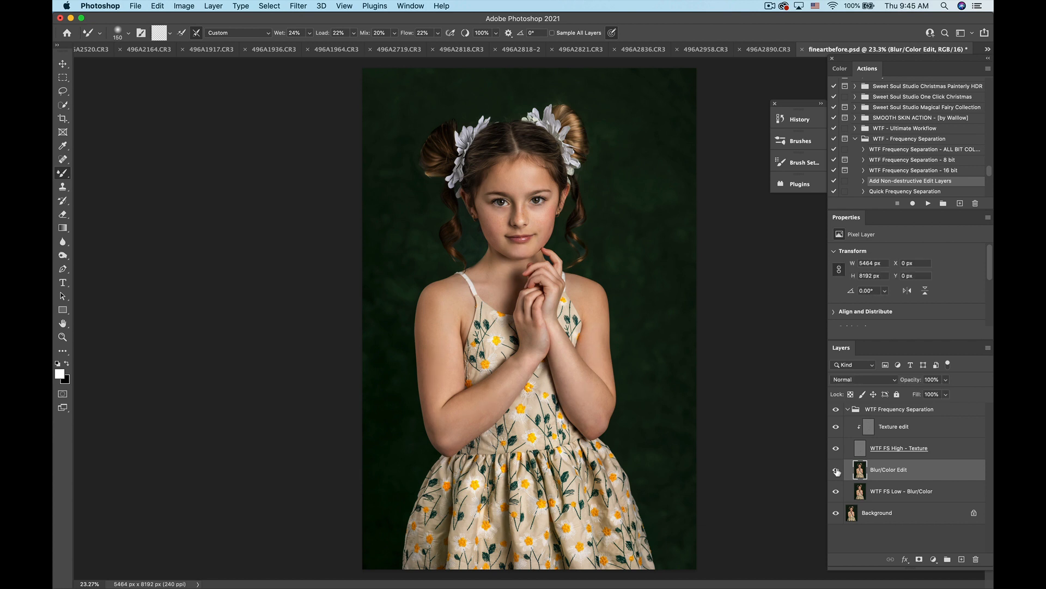
click(836, 470)
click(836, 470)
Step: Flatten the frequency separation layers into a single Background layer
click(218, 7)
click(256, 413)
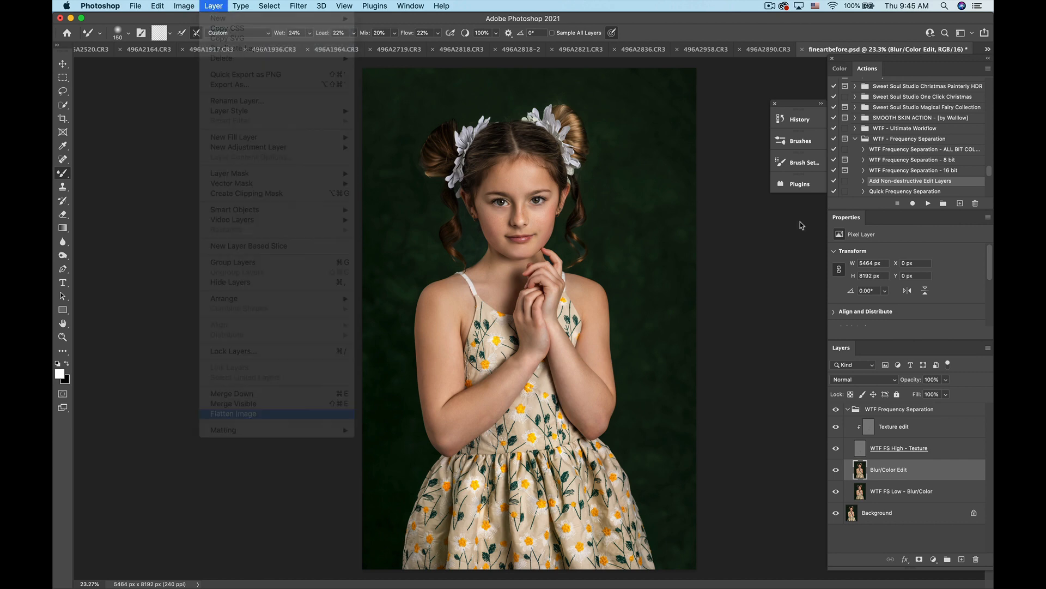
scroll(902, 155, up, 2)
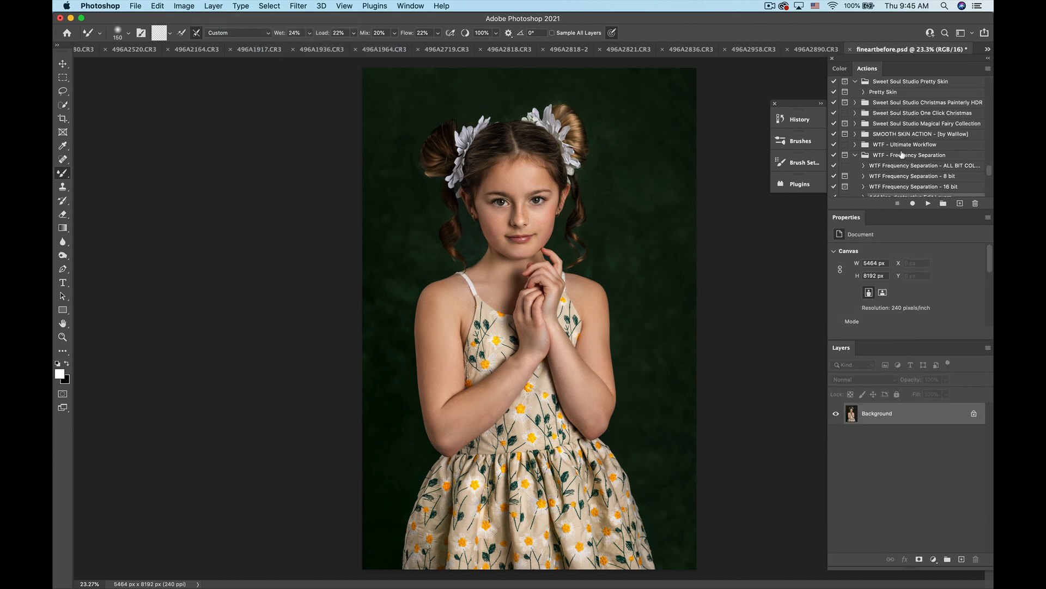
scroll(902, 154, down, 5)
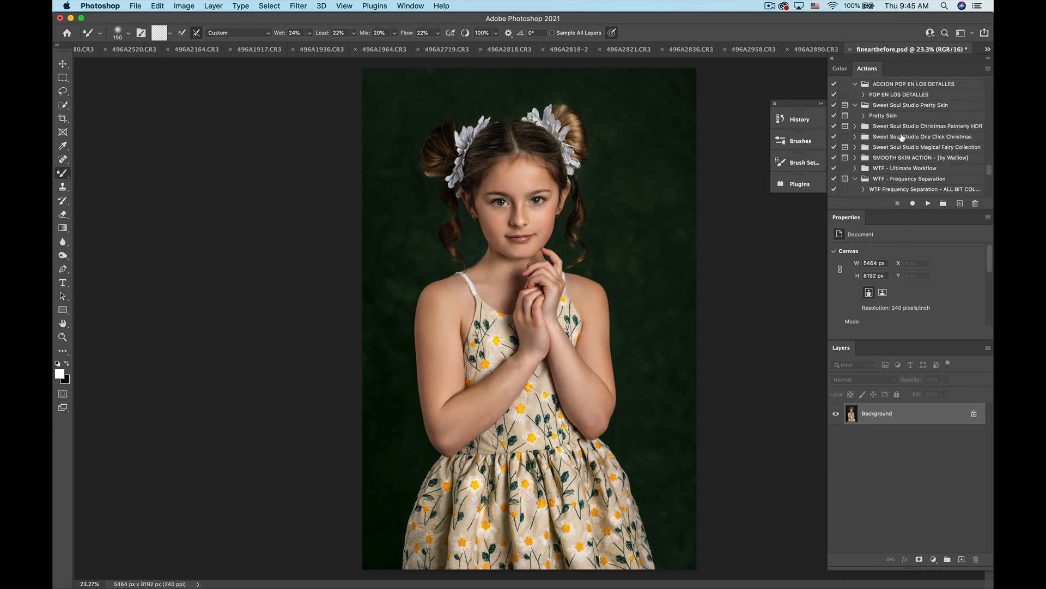
Step: Run the Eyes action from the WTF - Ultimate Workflow set's Retouch actions
scroll(903, 143, down, 5)
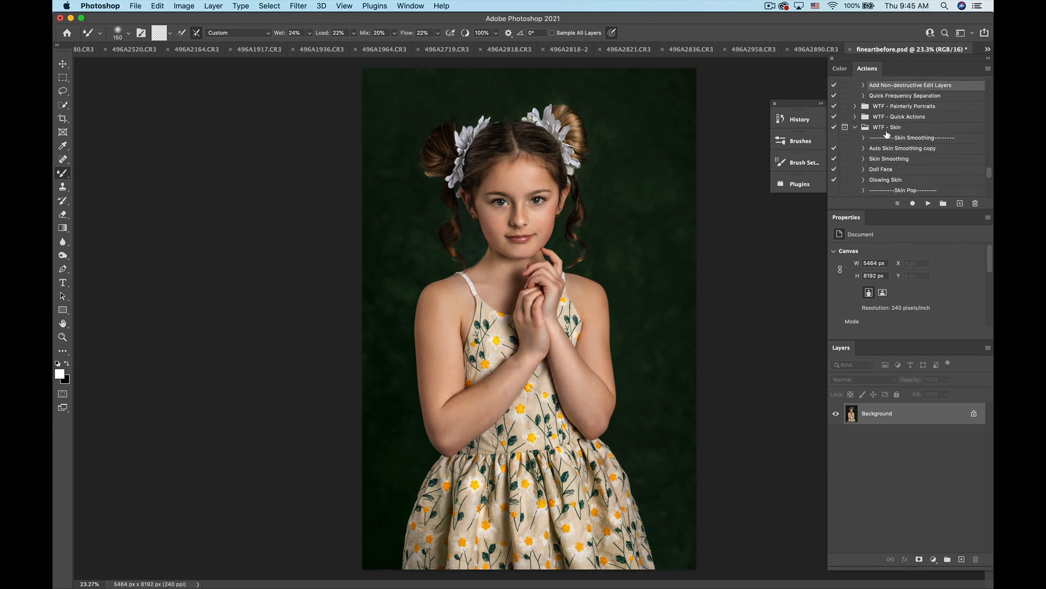
click(856, 128)
scroll(878, 134, up, 1)
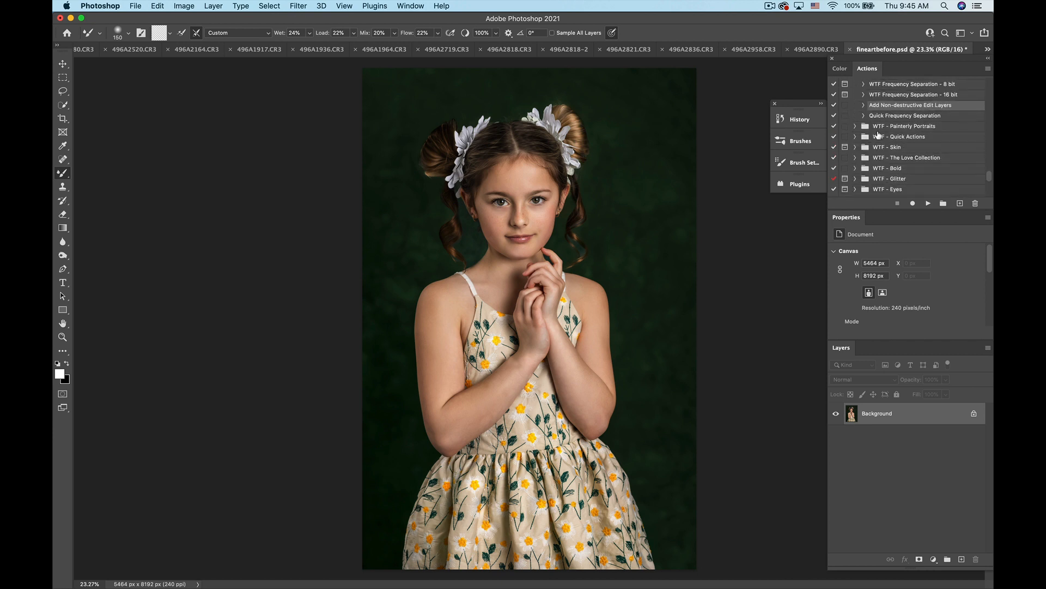
scroll(879, 135, up, 4)
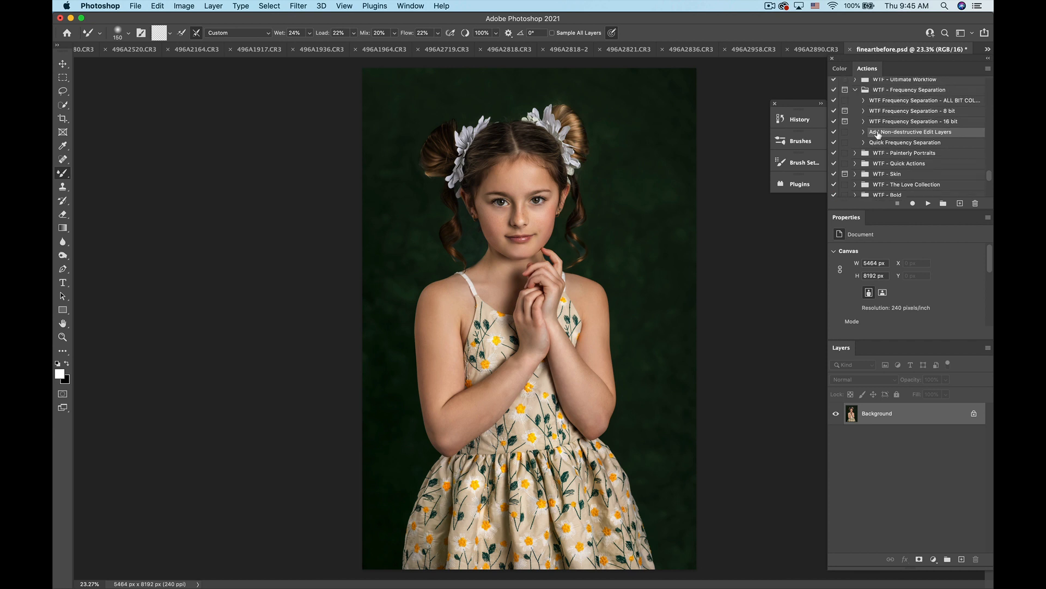
scroll(897, 139, up, 10)
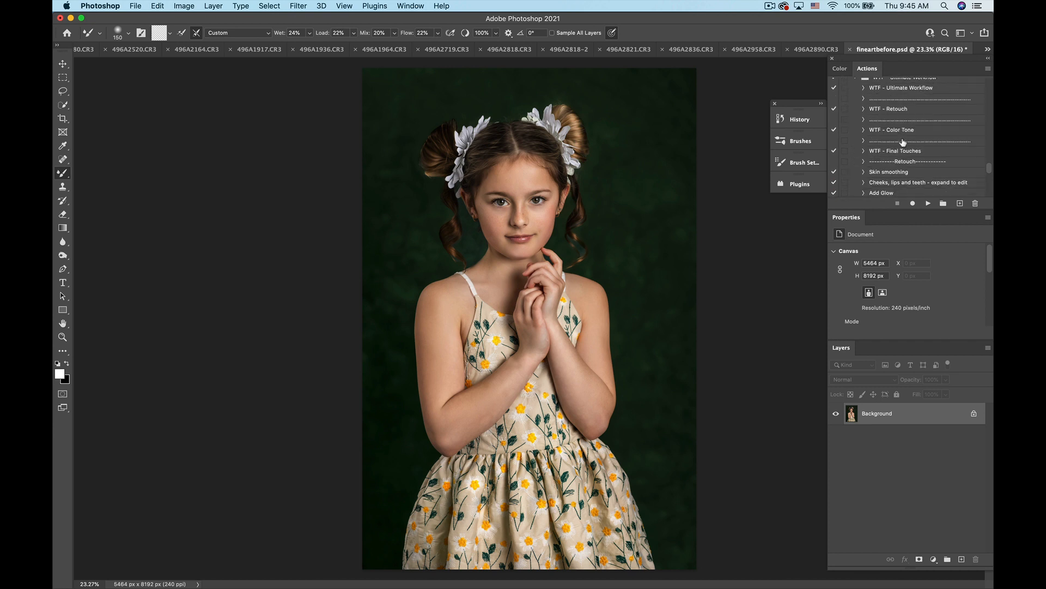
click(882, 143)
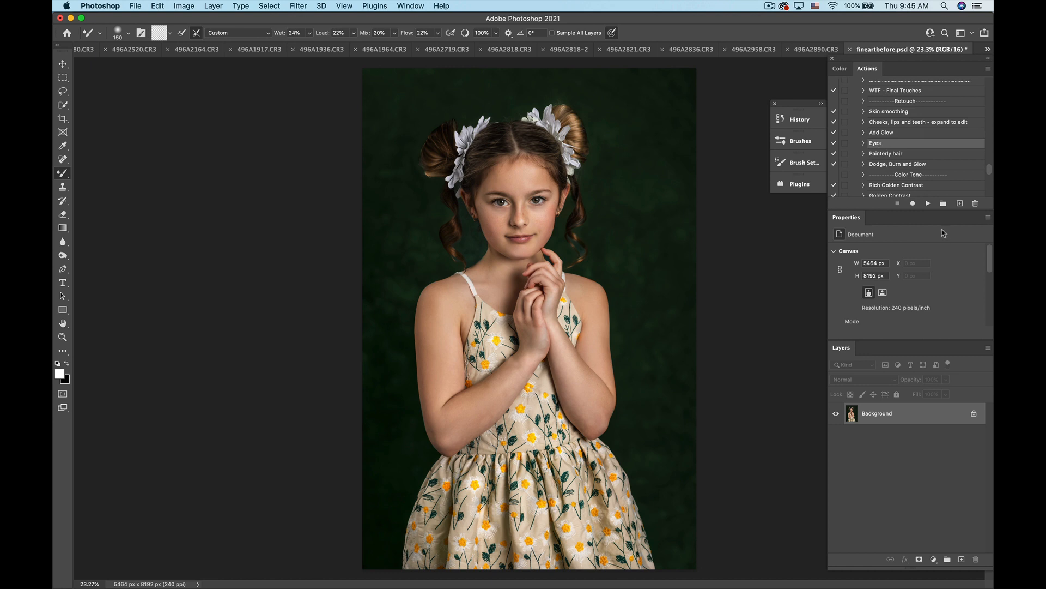
click(928, 203)
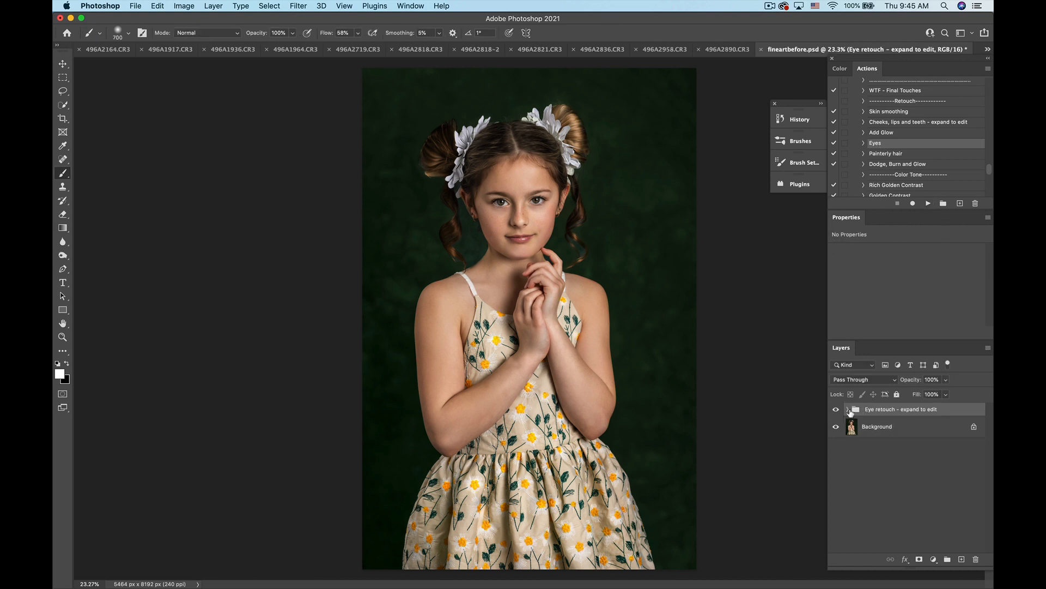
Step: Expand the Eye retouch group and paint white over both eyes on the Brighten eye and socket mask with a 500 px brush
click(848, 410)
scroll(902, 461, down, 2)
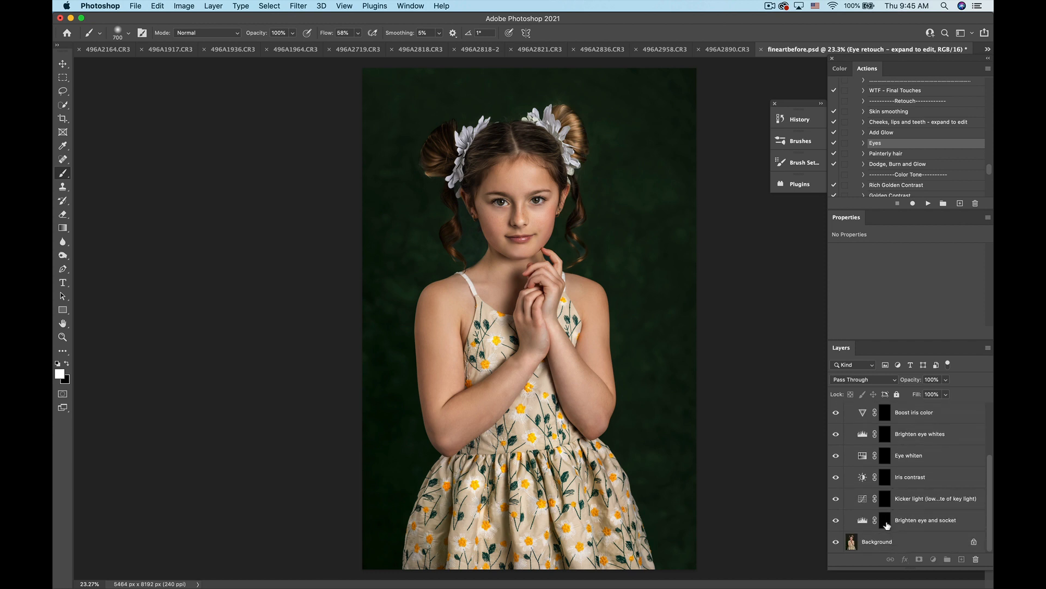
click(886, 524)
key(bracketleft)
key(bracketleft)
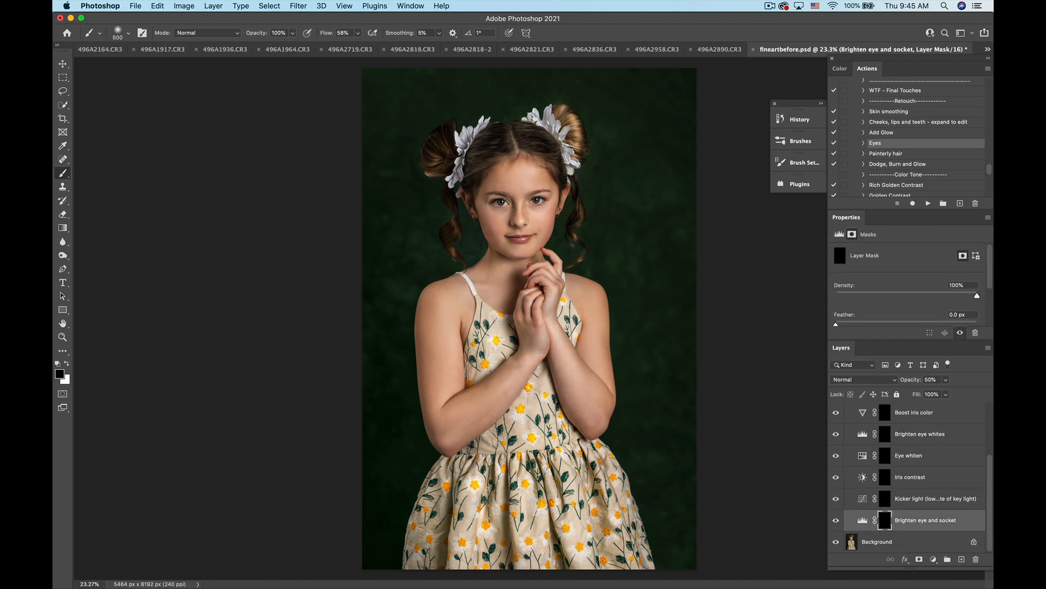
click(66, 363)
drag(498, 202, 537, 201)
Step: Target the Eye whiten mask and reduce the brush to 90 px for detailed work on the eyes
scroll(886, 482, up, 1)
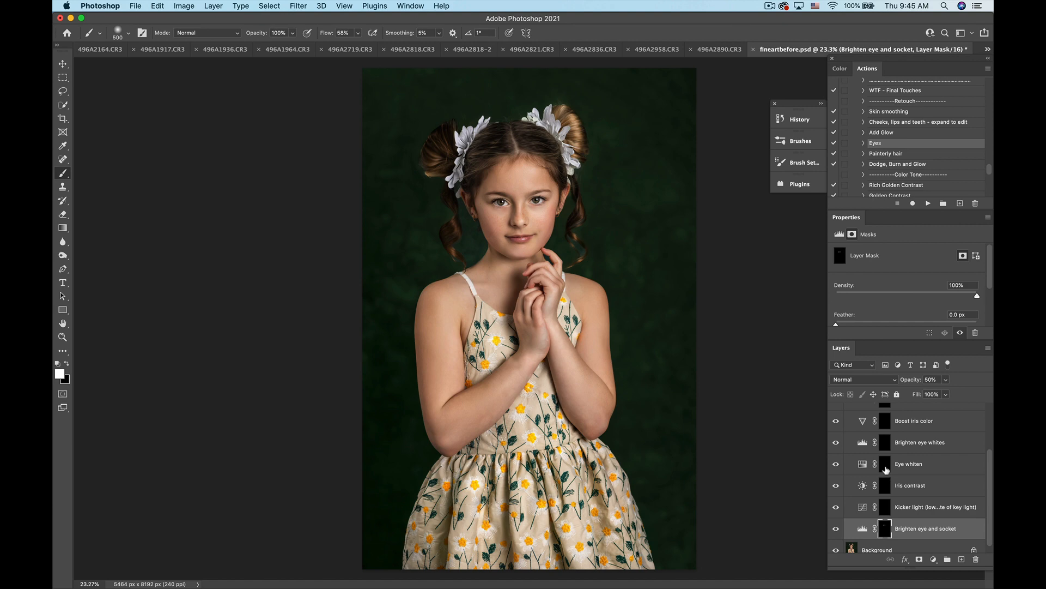
click(885, 470)
scroll(521, 197, up, 5)
key(bracketleft)
key(bracketleft)
key(bracketleft)
key(bracketleft)
key(bracketleft)
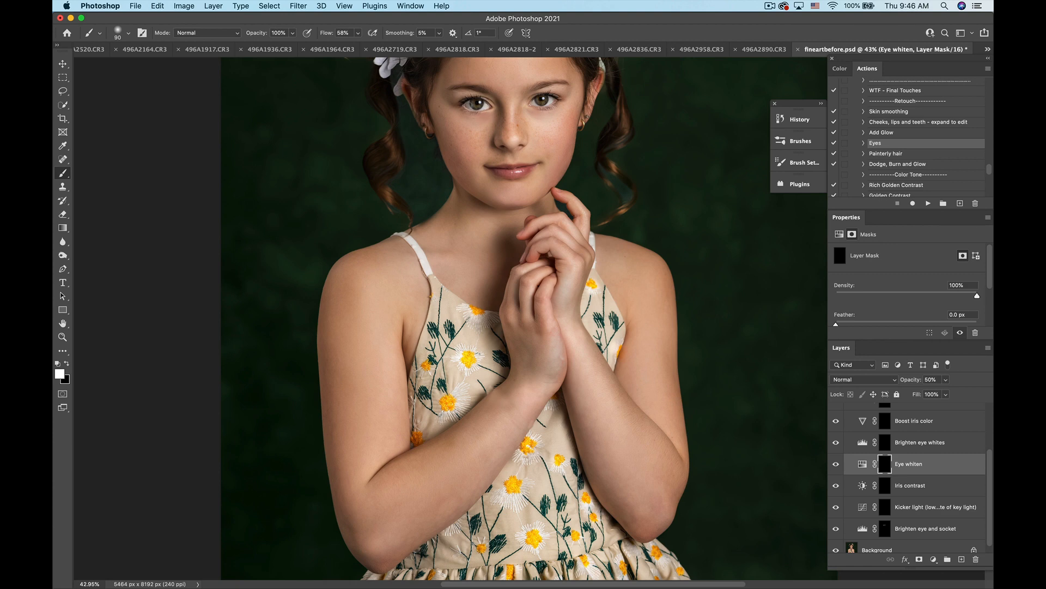
Step: Paint both irises white on the Adjust eye color mask with a 50 px brush
scroll(872, 464, up, 8)
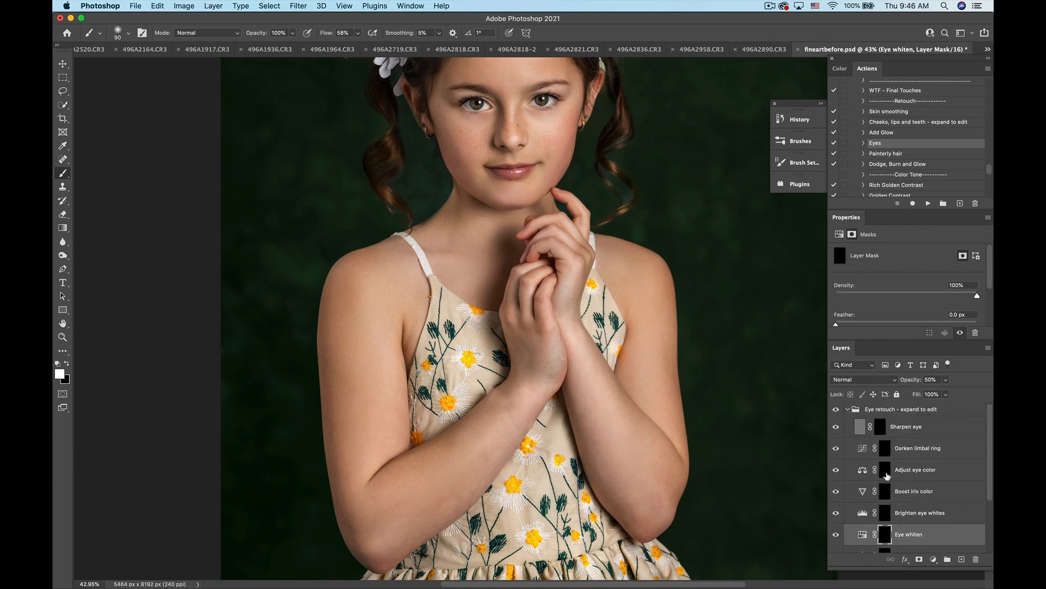
click(885, 469)
scroll(584, 213, up, 3)
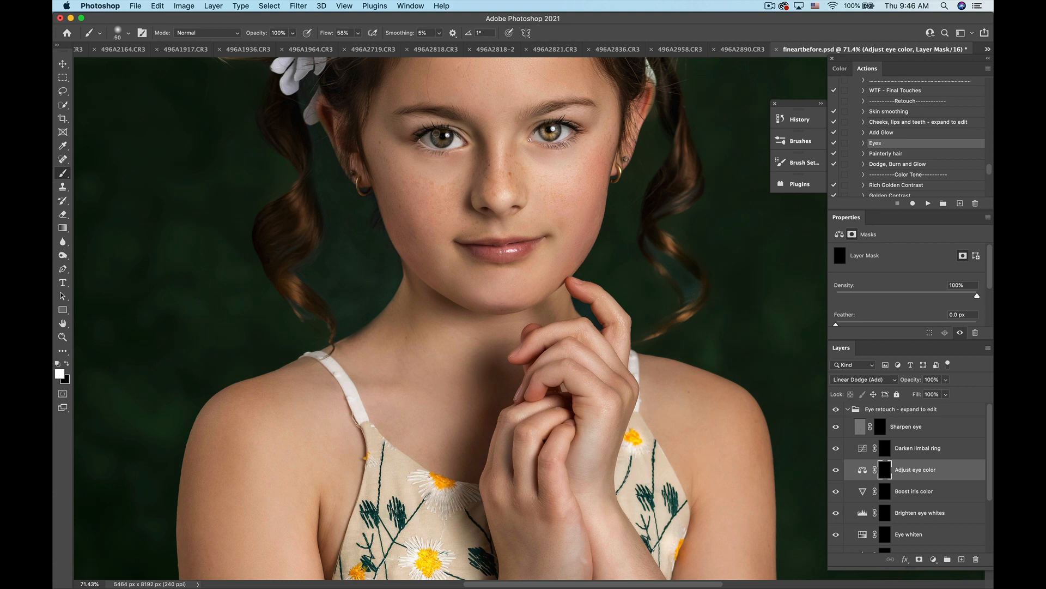
drag(436, 132, 438, 139)
Step: Set Adjust eye color's midtones to Cyan-Red -24, Magenta-Green +32 and Yellow-Blue +11, and its layer opacity to 15%
click(862, 470)
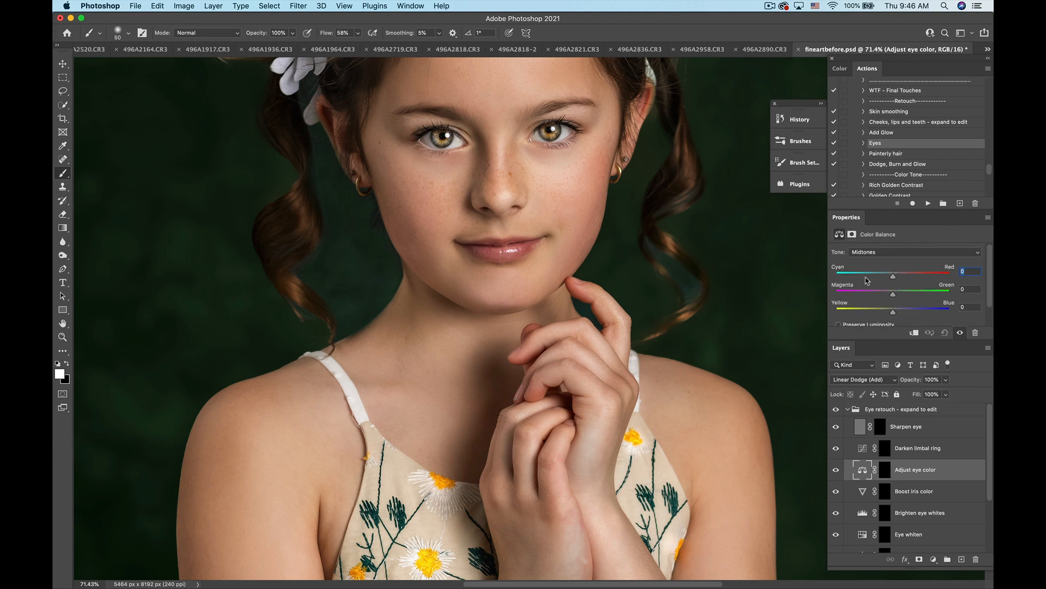
click(881, 276)
mouse_move(893, 294)
mouse_down()
mouse_move(912, 297)
mouse_move(899, 310)
mouse_up()
click(946, 380)
drag(948, 393, 906, 402)
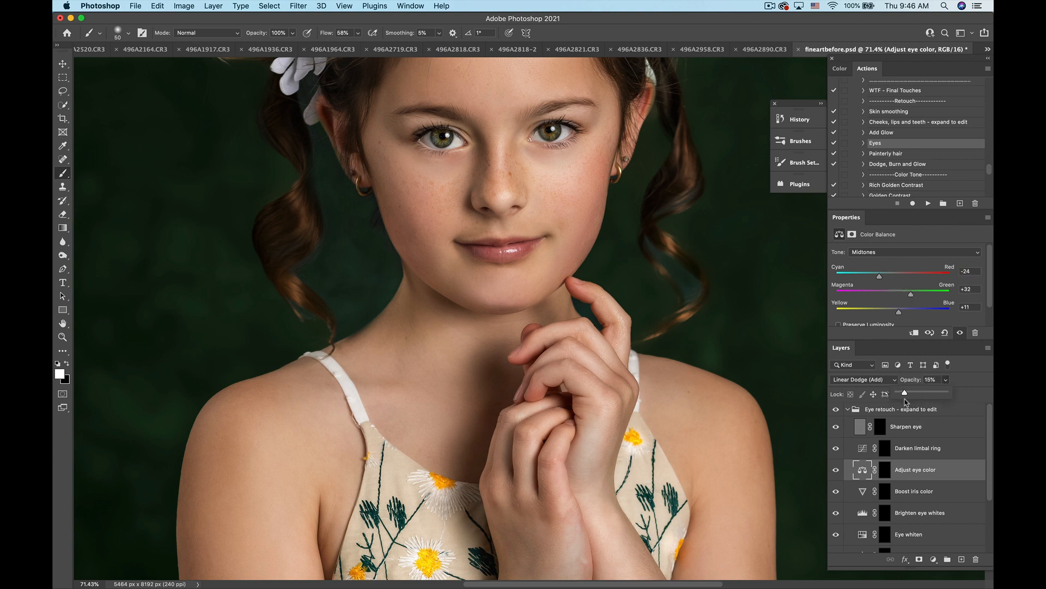
Step: Compare the portrait with and without the Adjust eye color layer
scroll(611, 356, down, 5)
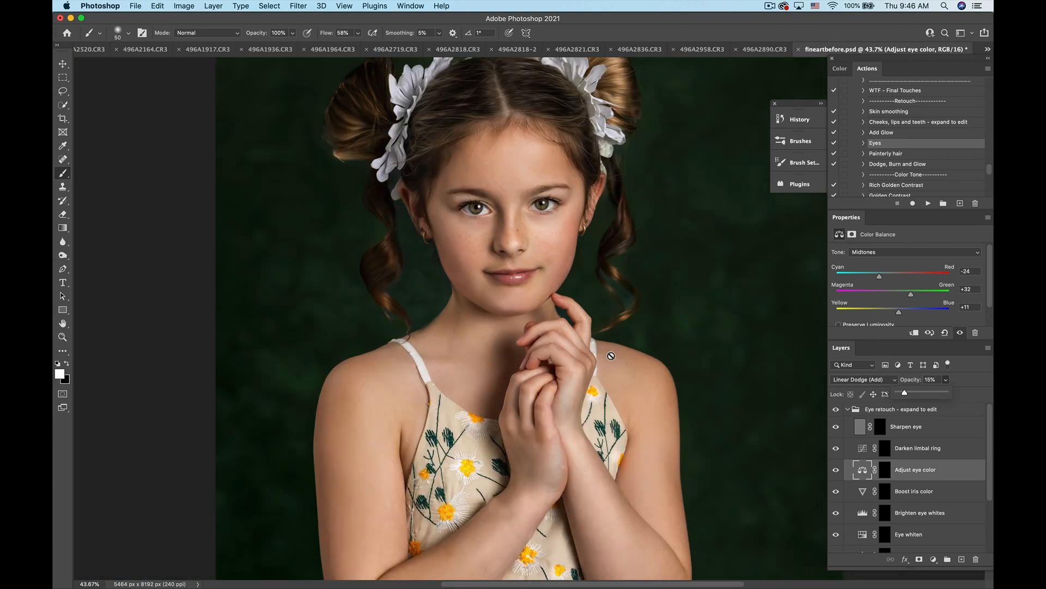
click(836, 471)
click(836, 471)
click(836, 471)
click(836, 471)
click(836, 471)
click(835, 471)
Step: Sharpen both eyes by painting white on the Sharpen eye mask with the 50 px brush
click(879, 426)
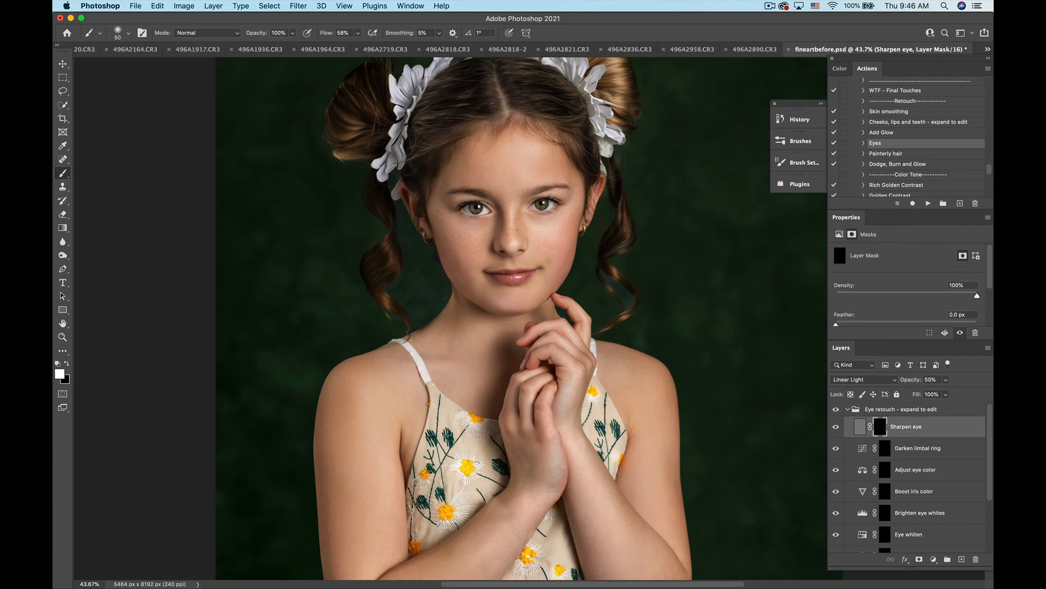
scroll(528, 316, up, 5)
scroll(378, 147, up, 1)
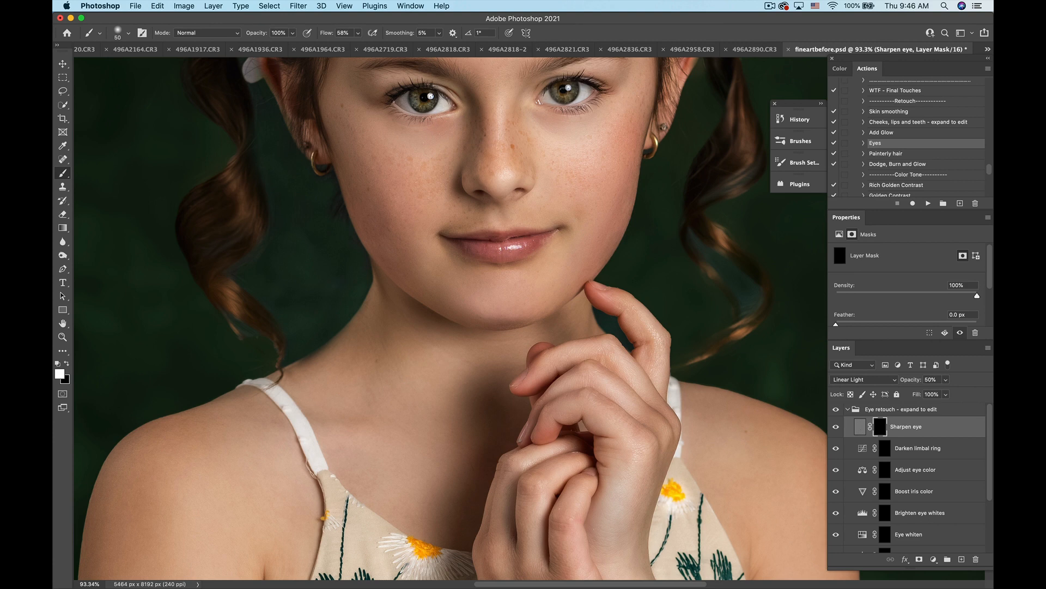
scroll(563, 90, down, 10)
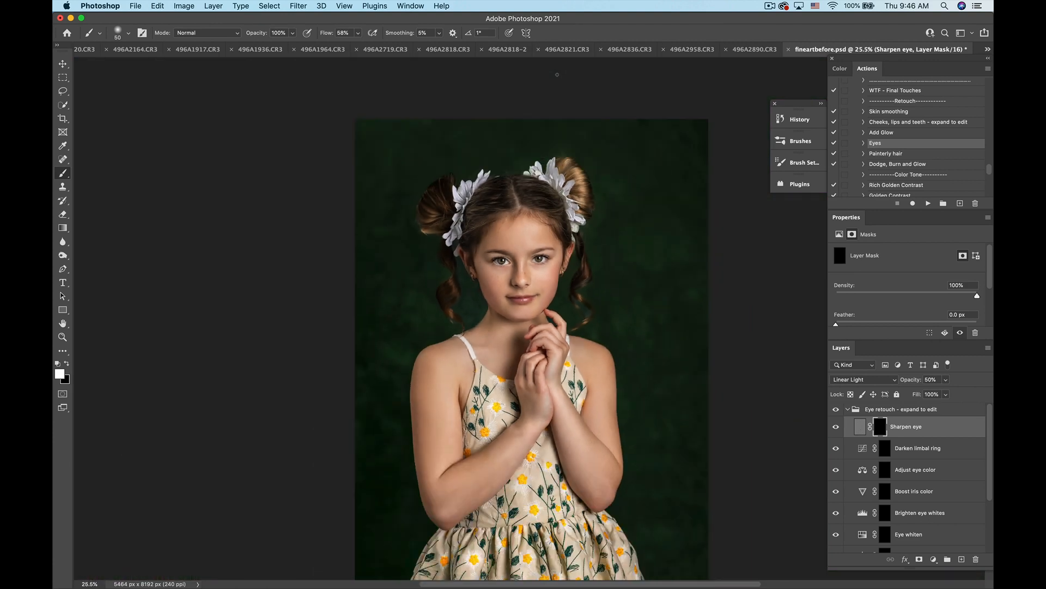
scroll(557, 74, down, 2)
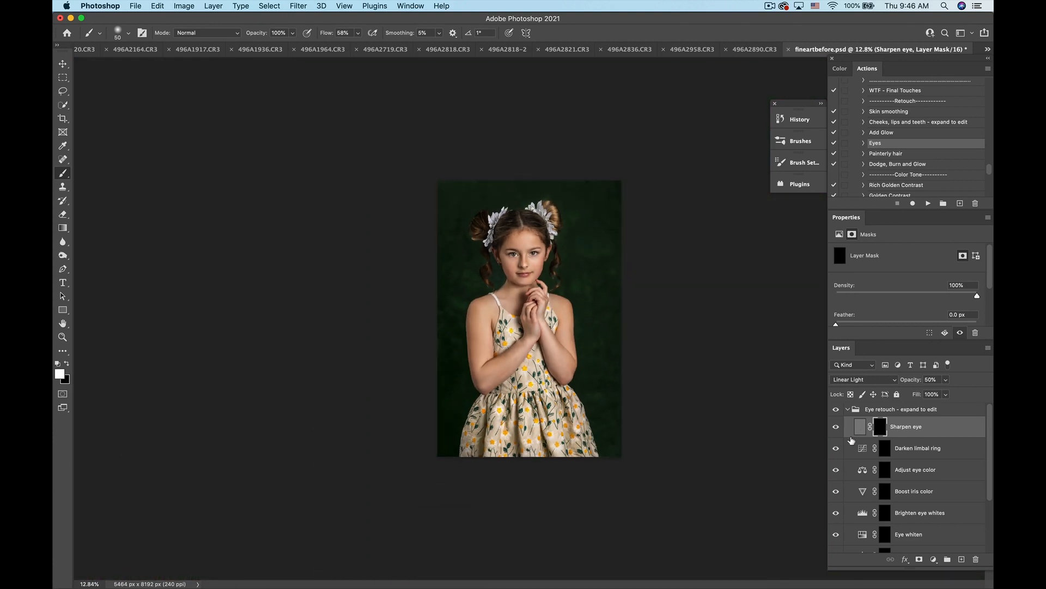
Step: Set the Brighten eye and socket layer's opacity to 30%
click(848, 410)
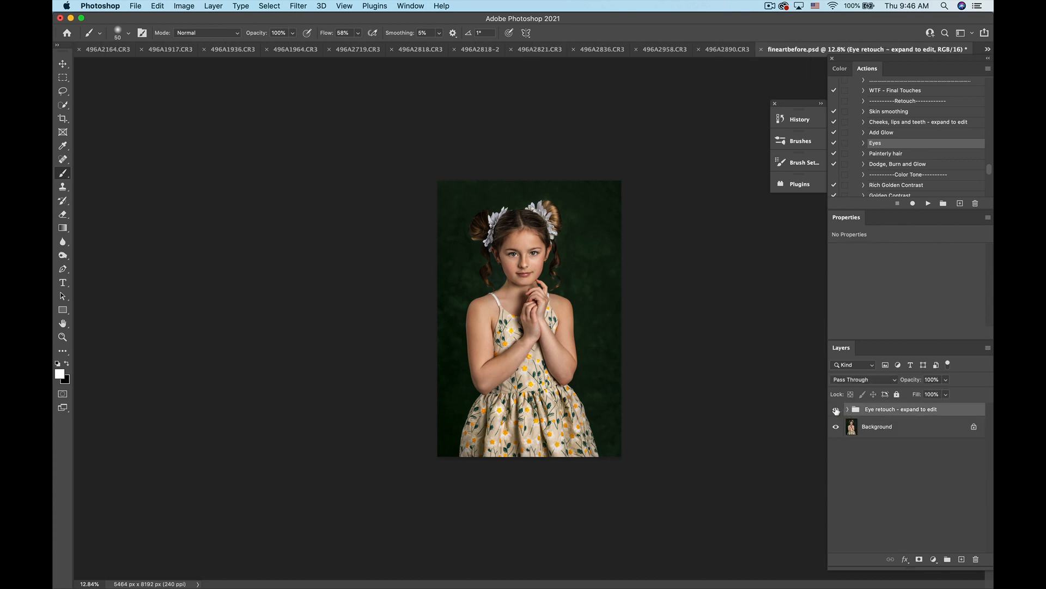
click(848, 410)
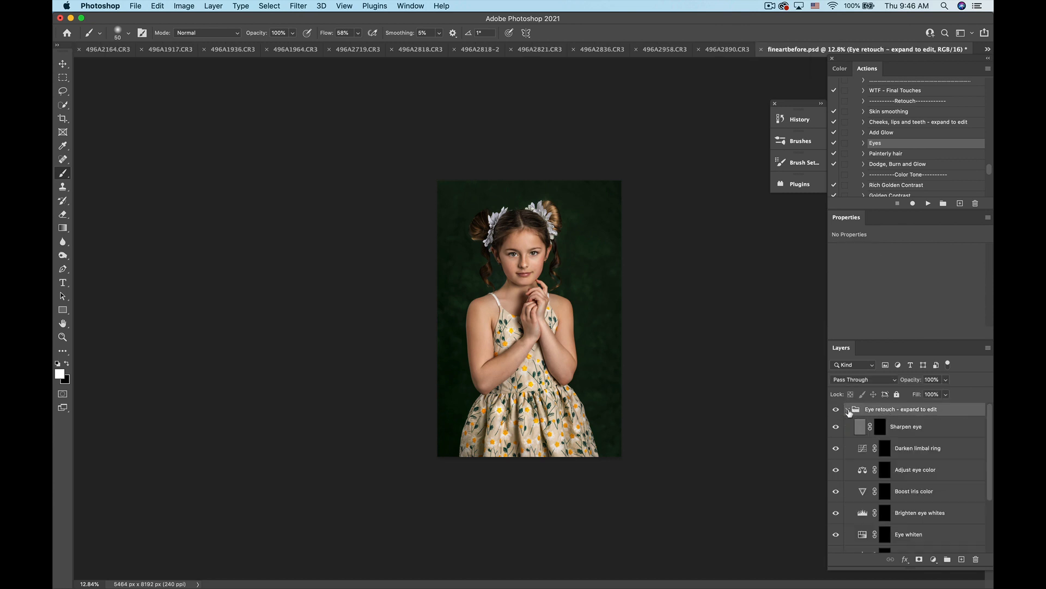
scroll(921, 504, down, 3)
click(925, 520)
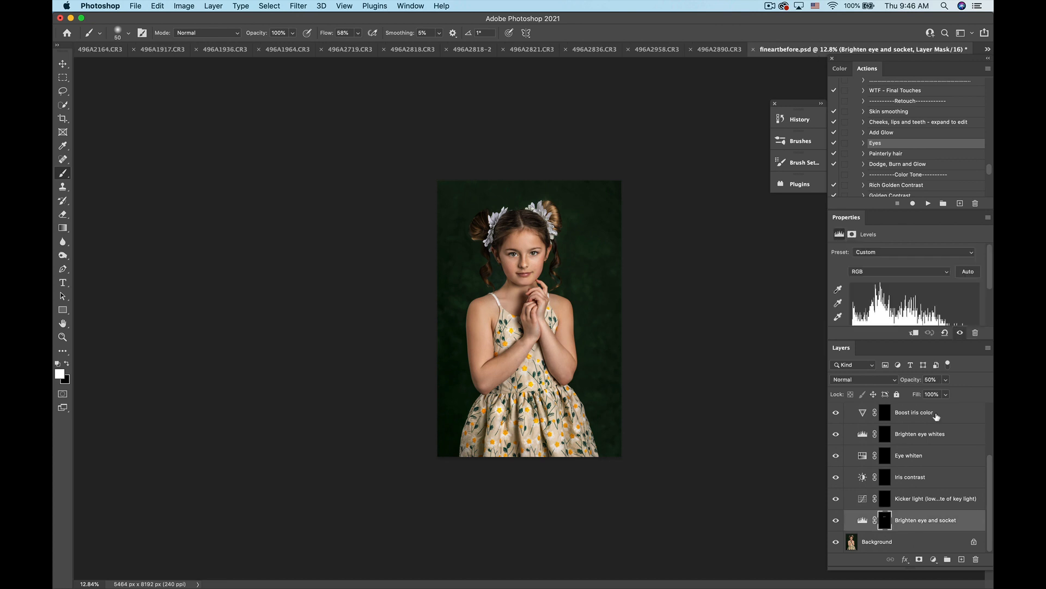
click(947, 380)
Step: Run the Cheeks, lips and teeth action and delete the duplicate group nested inside the resulting one
click(882, 123)
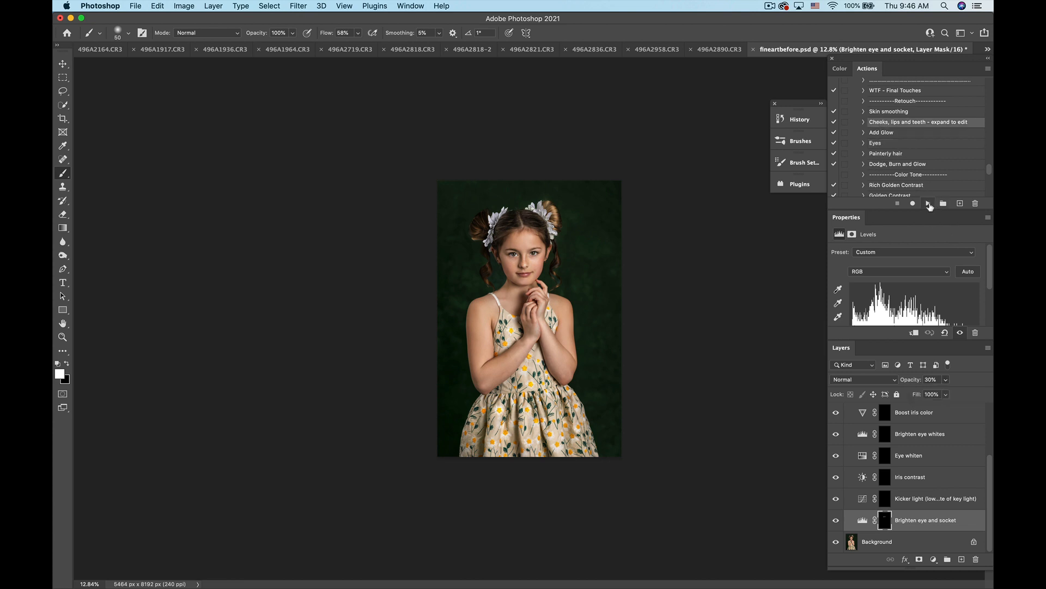
click(928, 203)
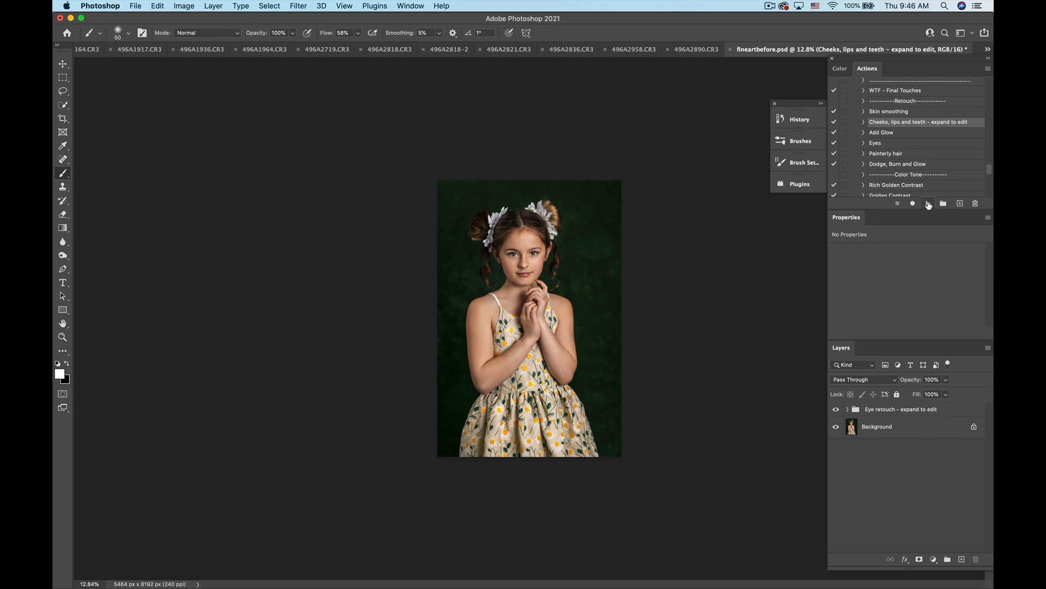
click(848, 409)
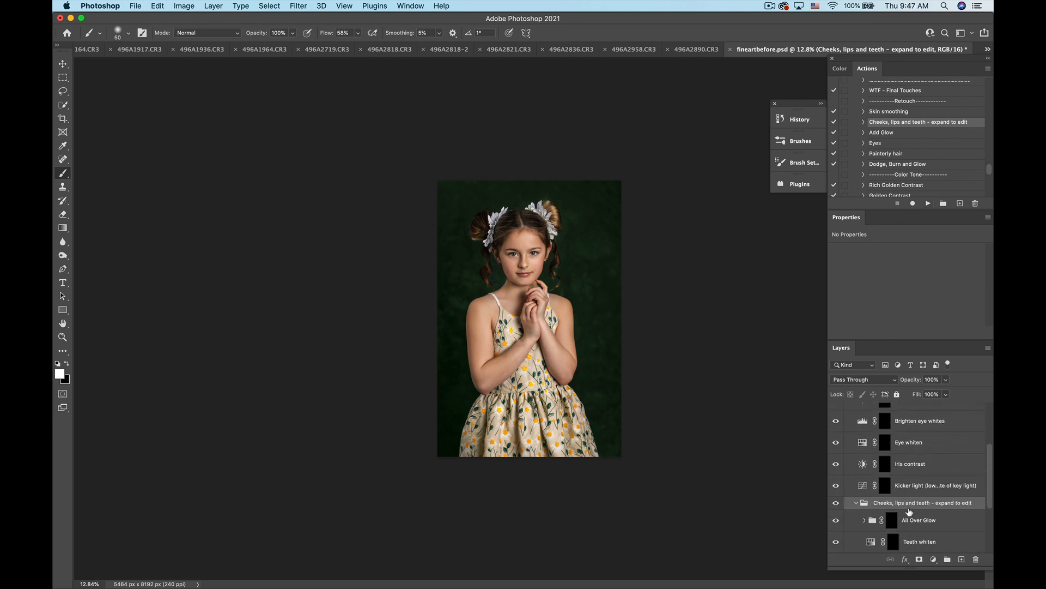
click(856, 503)
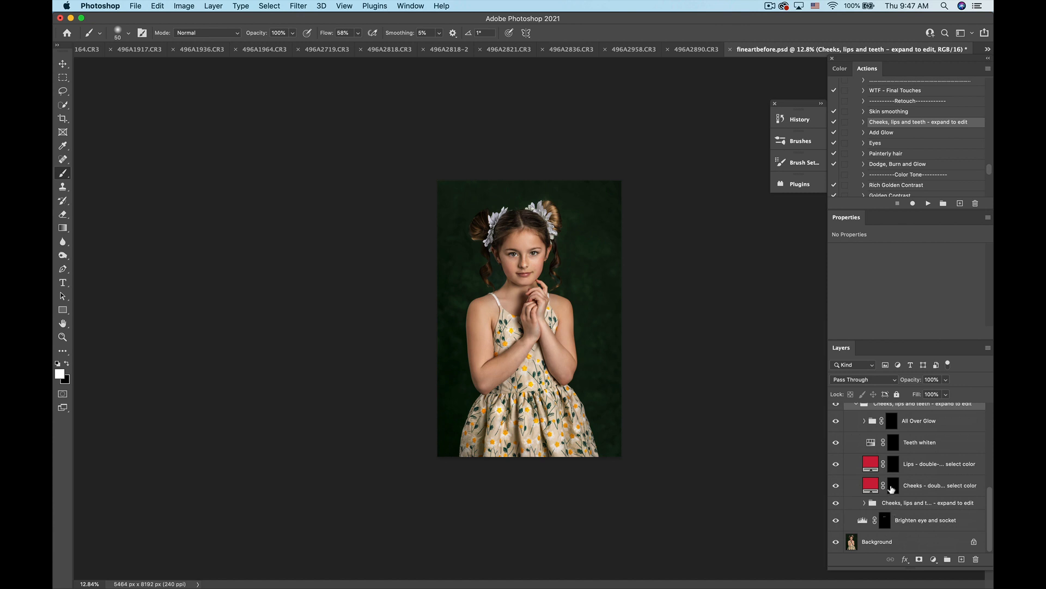
drag(893, 504, 975, 559)
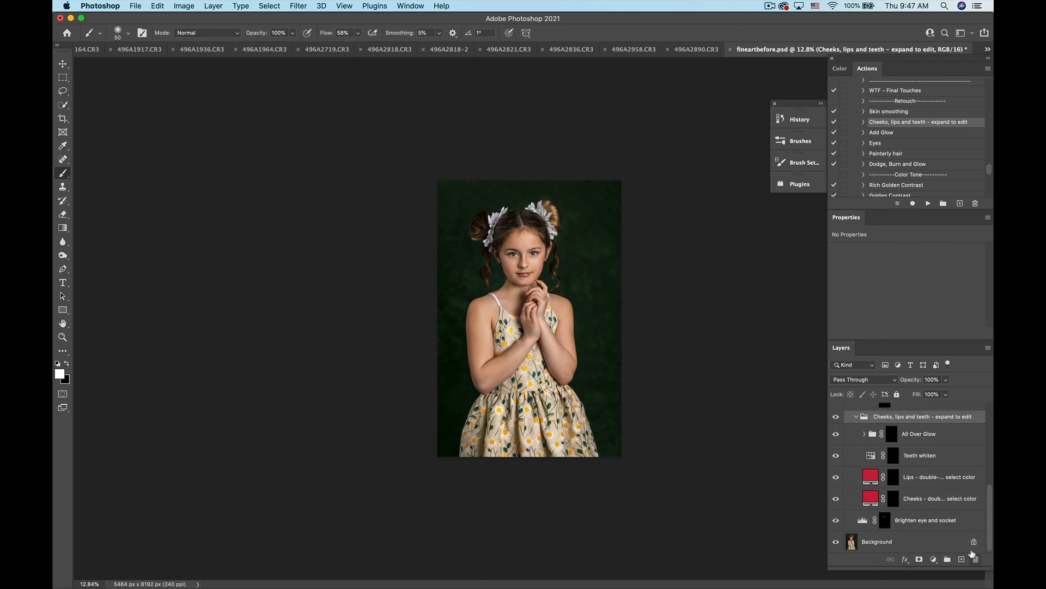
Step: Enlarge the brush and paint blush onto both of the girl's cheeks on the Cheeks color layer's mask
click(890, 499)
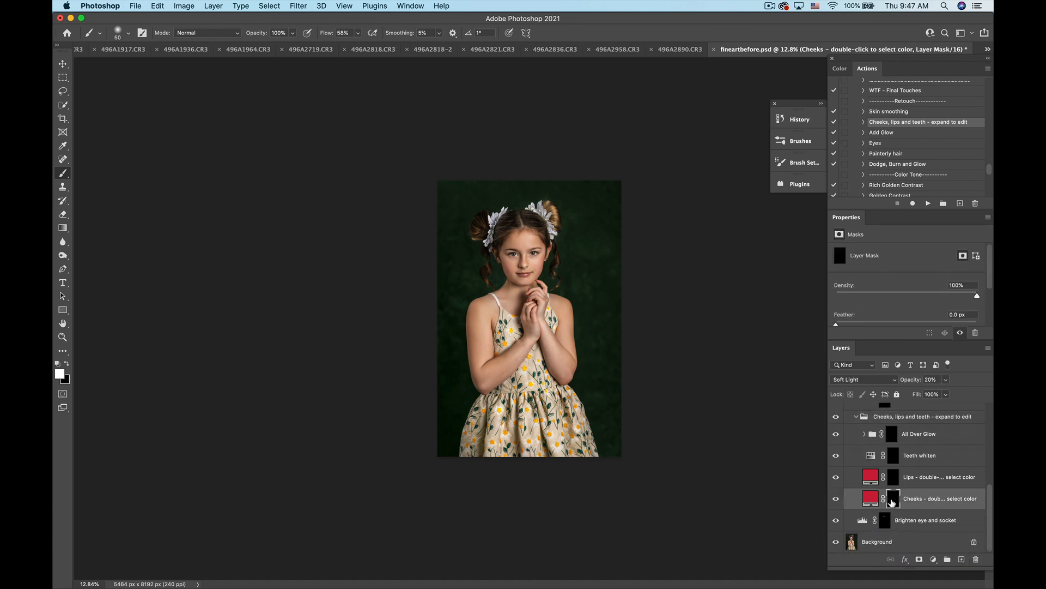
scroll(521, 287, up, 5)
key(bracketright)
key(bracketright)
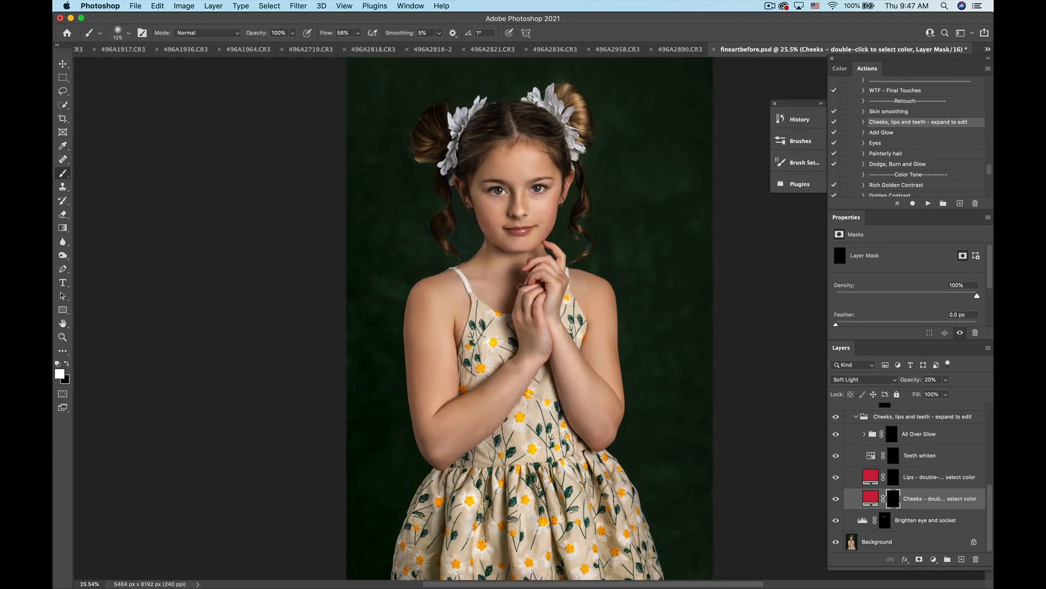
key(bracketright)
key(bracketright)
key(bracketright)
key(bracketright)
key(bracketright)
key(bracketright)
key(bracketright)
key(bracketright)
mouse_move(496, 211)
mouse_down()
mouse_move(549, 205)
mouse_move(538, 216)
mouse_move(534, 206)
mouse_move(550, 201)
mouse_up()
Step: Change the Cheeks fill color to the warmer red d03c3c
double_click(870, 498)
mouse_move(802, 267)
mouse_down()
mouse_move(749, 240)
mouse_move(762, 267)
mouse_up()
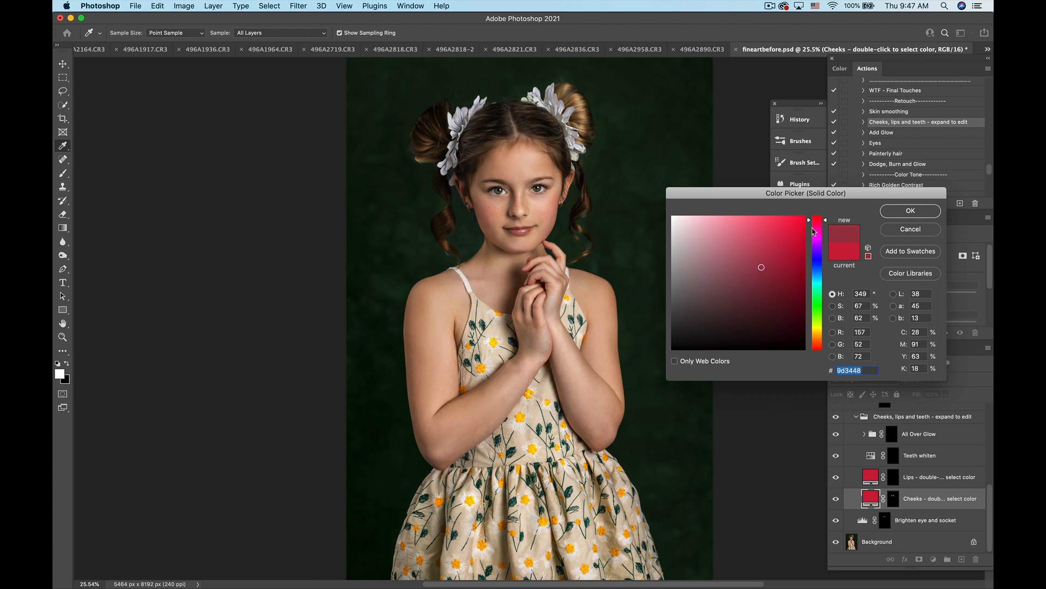
drag(811, 223, 816, 357)
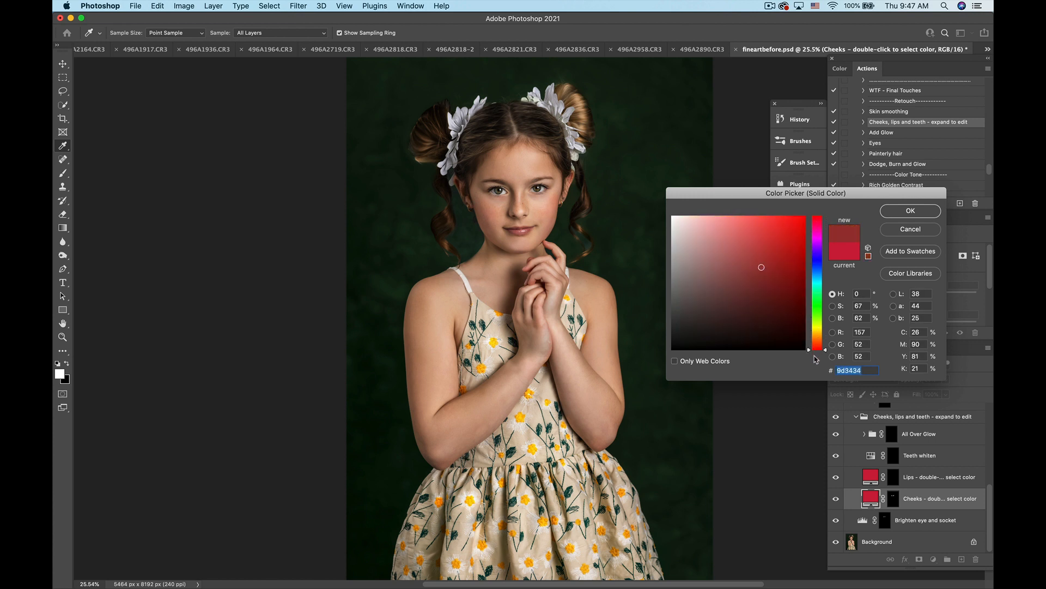
click(767, 240)
click(893, 212)
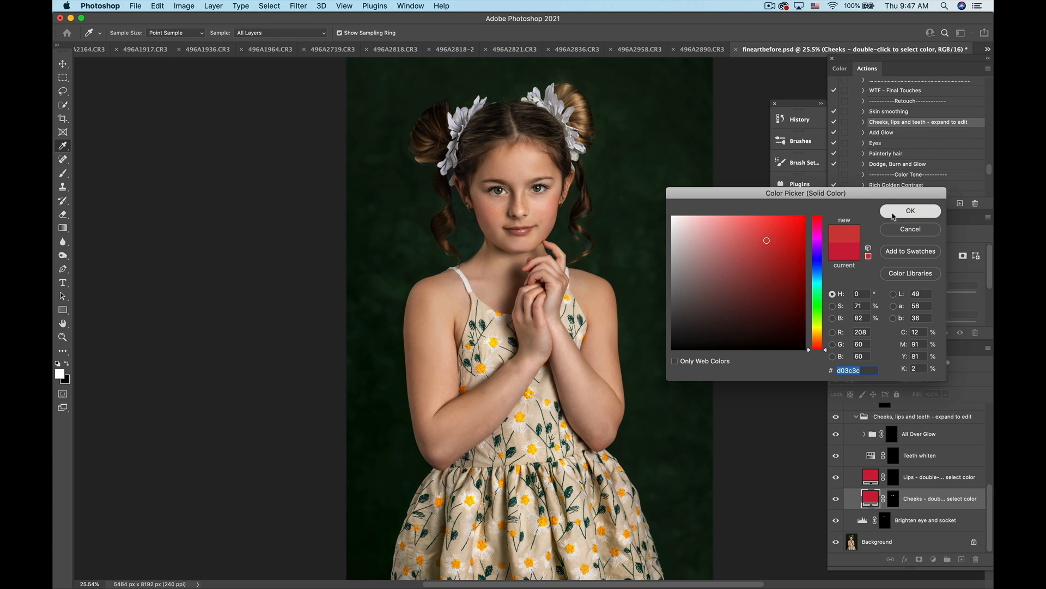
Step: Paint color onto the girl's lips on the Lips color layer's mask with a 100 px brush
click(893, 477)
scroll(471, 203, up, 3)
scroll(471, 203, up, 3)
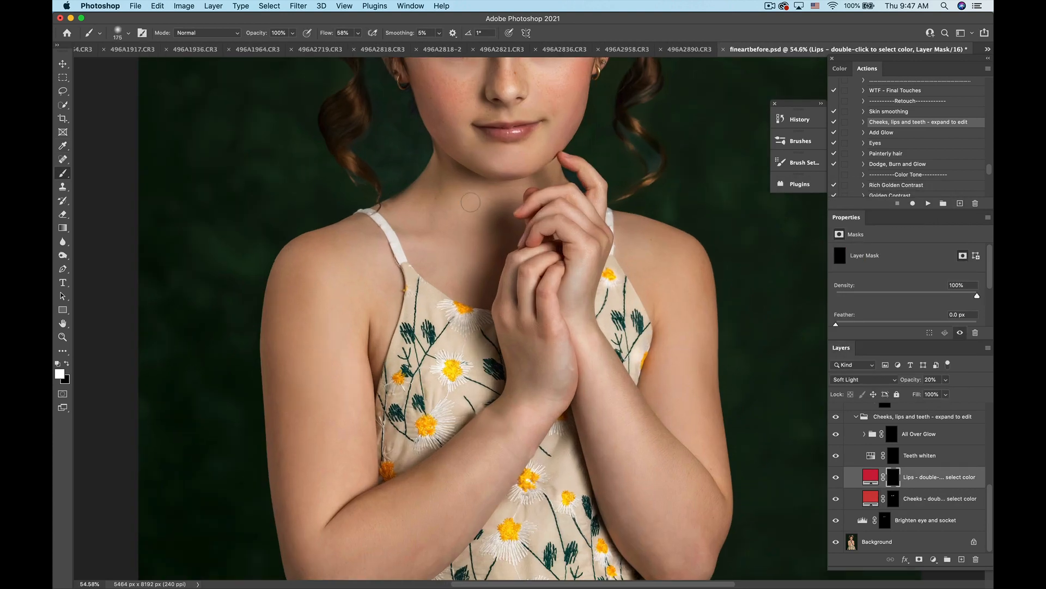
key(bracketleft)
key(bracketleft)
key(bracketleft)
scroll(534, 316, down, 3)
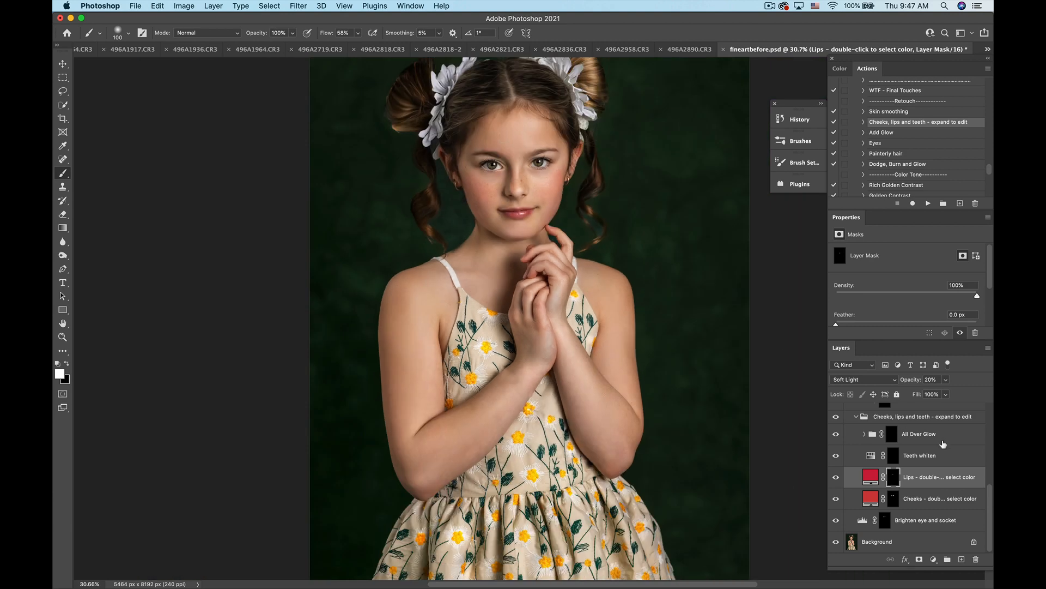
Step: Select the All Over Glow group's mask and brush the glow onto the girl with an 80 px brush
click(892, 435)
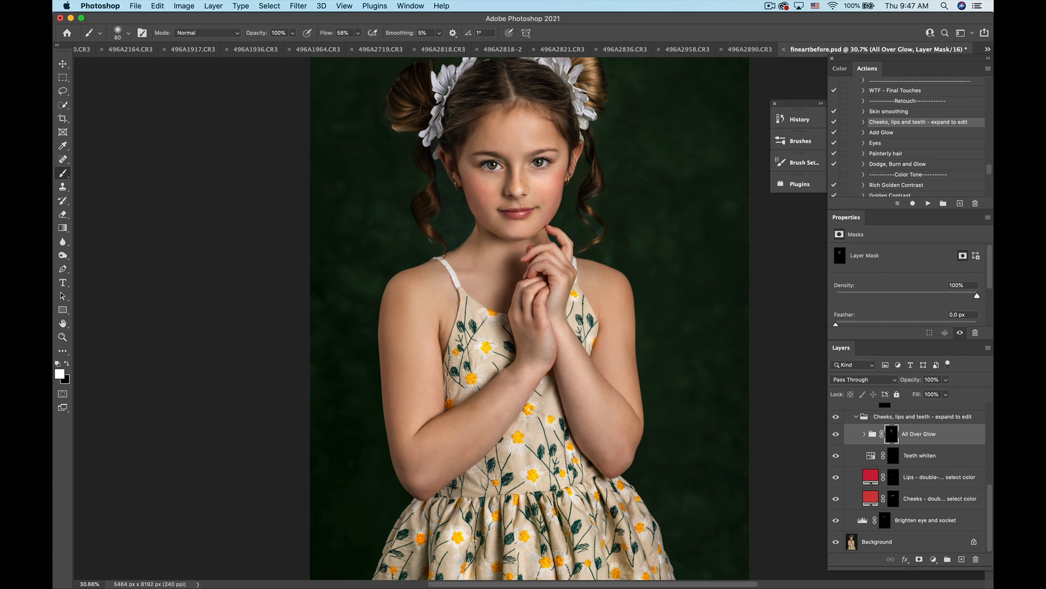
Step: Compare the portrait with and without the All Over Glow group, then lower the group's opacity to 85%
scroll(555, 248, down, 5)
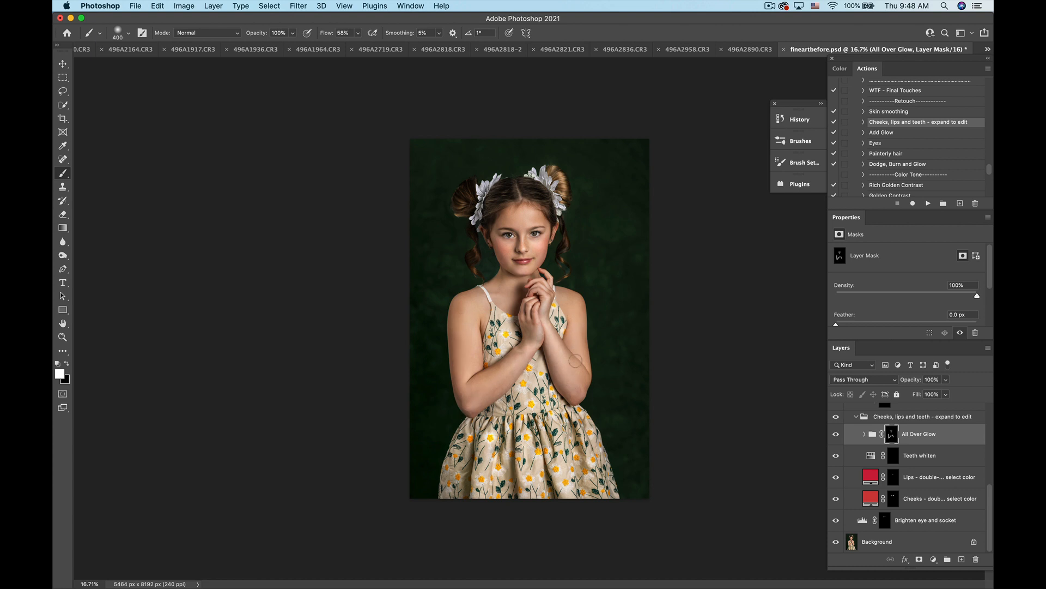
scroll(575, 357, down, 2)
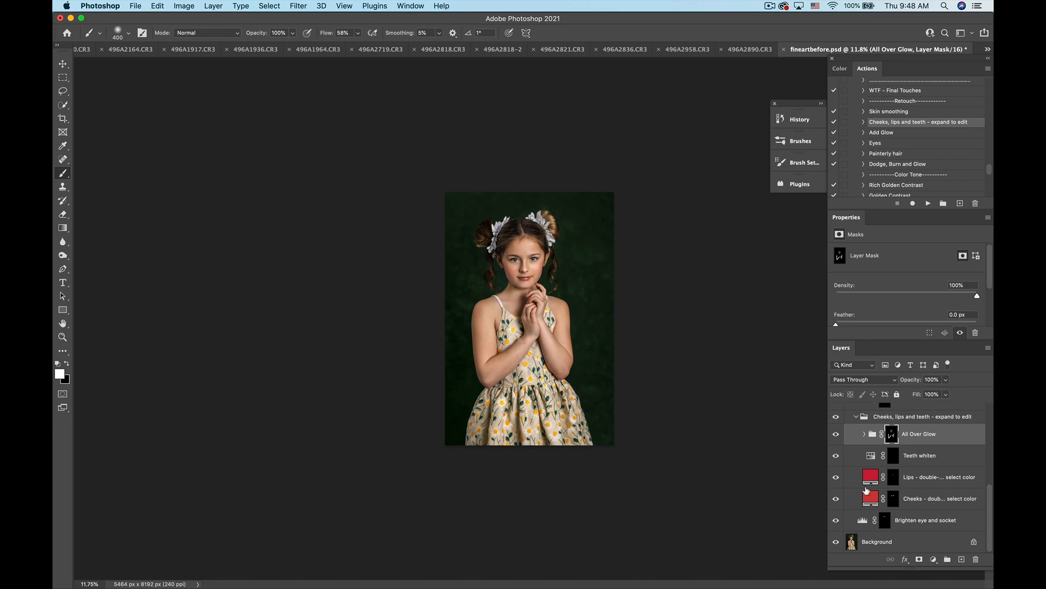
click(836, 434)
click(836, 434)
click(836, 434)
click(946, 380)
drag(948, 394, 939, 397)
Step: Collapse the Eye retouch group and add a new blank layer above it with the default settings
scroll(882, 450, up, 5)
click(848, 409)
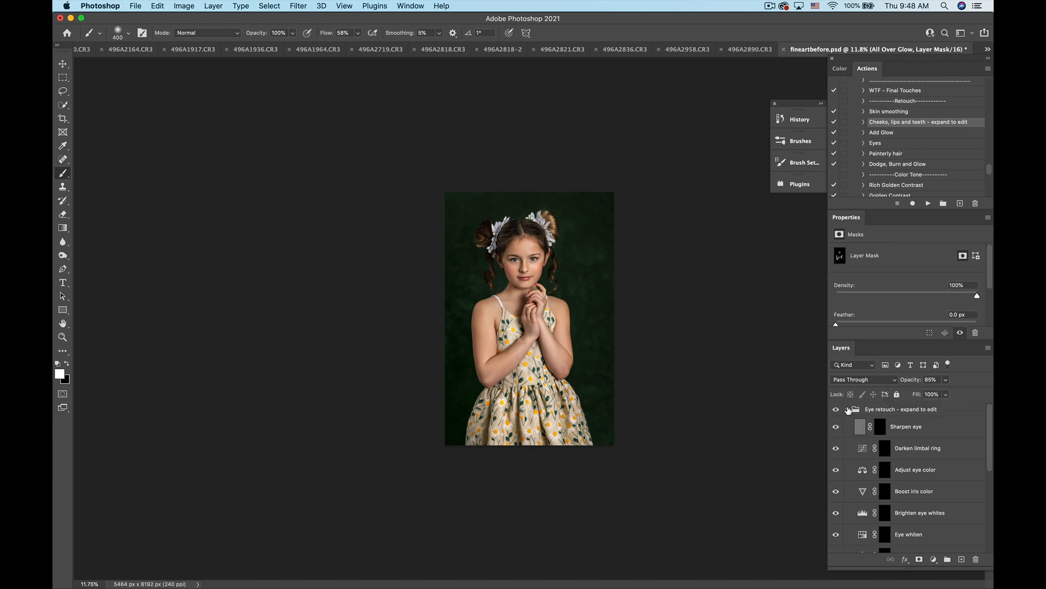
click(848, 409)
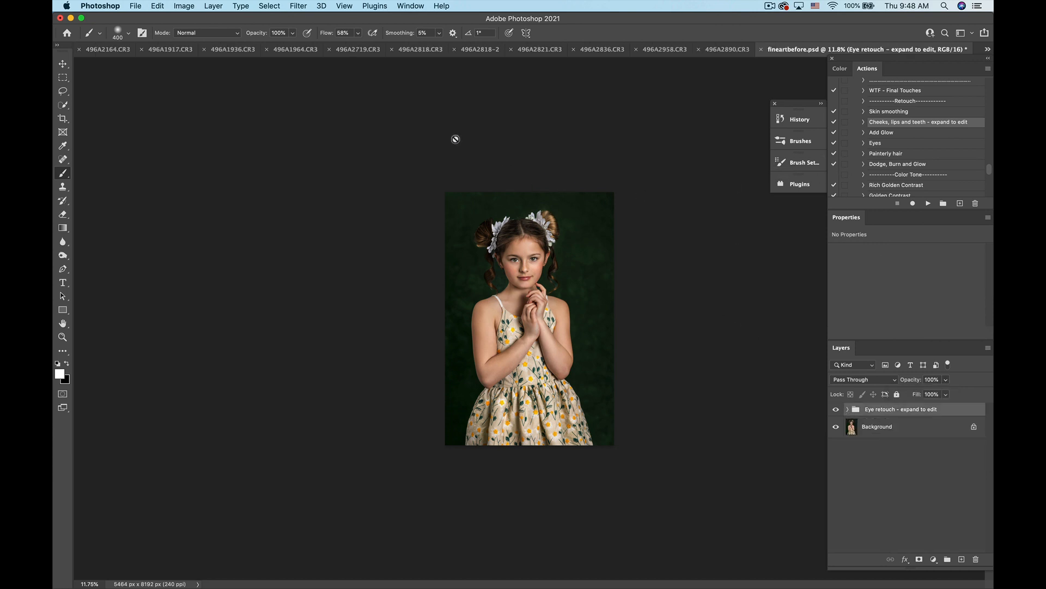
scroll(455, 133, up, 8)
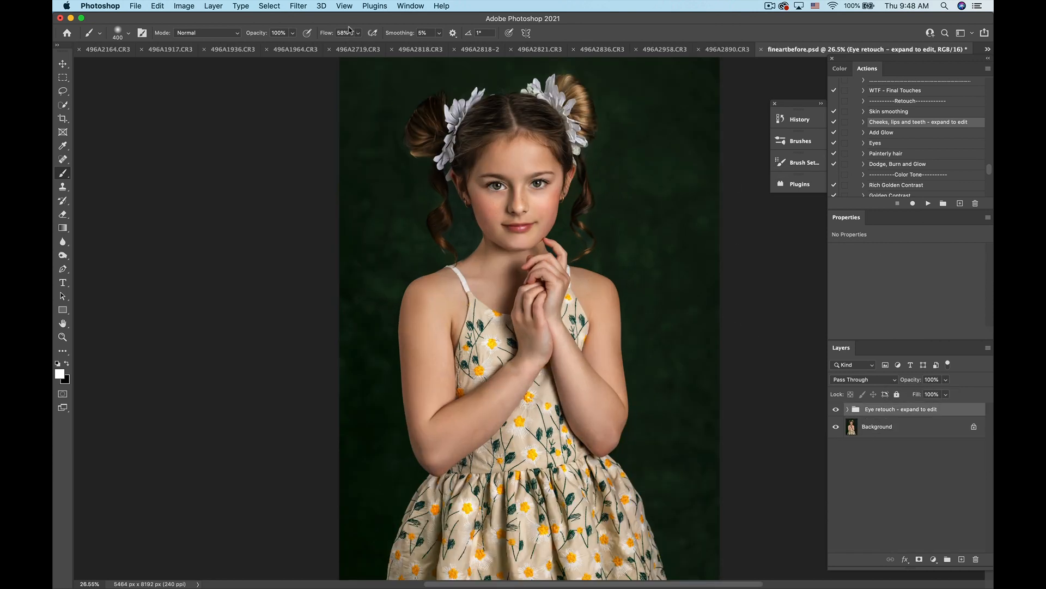
click(213, 6)
mouse_move(229, 19)
click(414, 24)
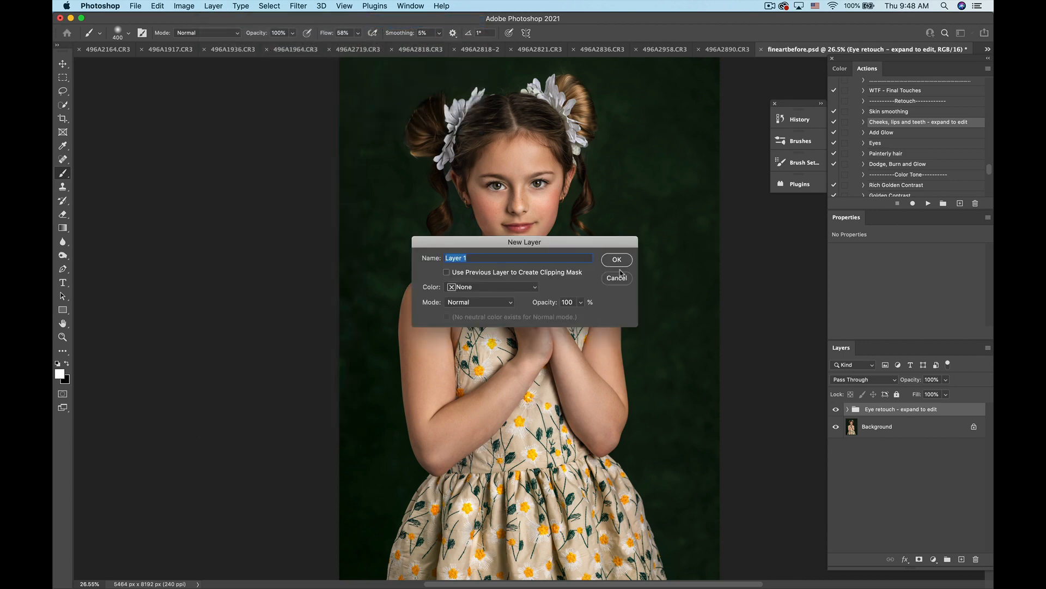
click(617, 262)
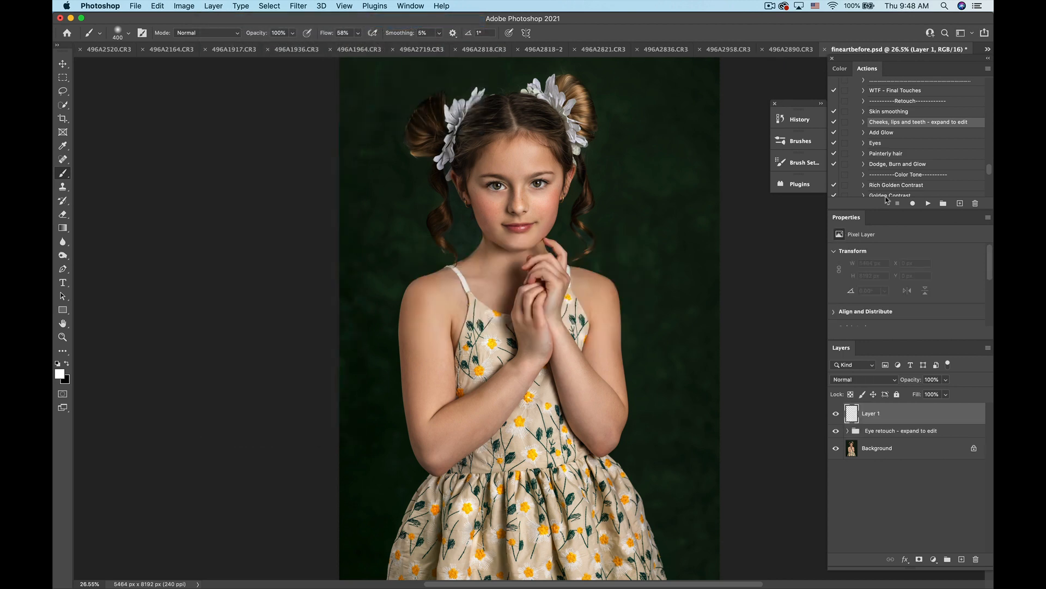
Step: Choose the second of the two adjacent 3398 px eyelash brush tips
click(811, 163)
scroll(714, 214, down, 10)
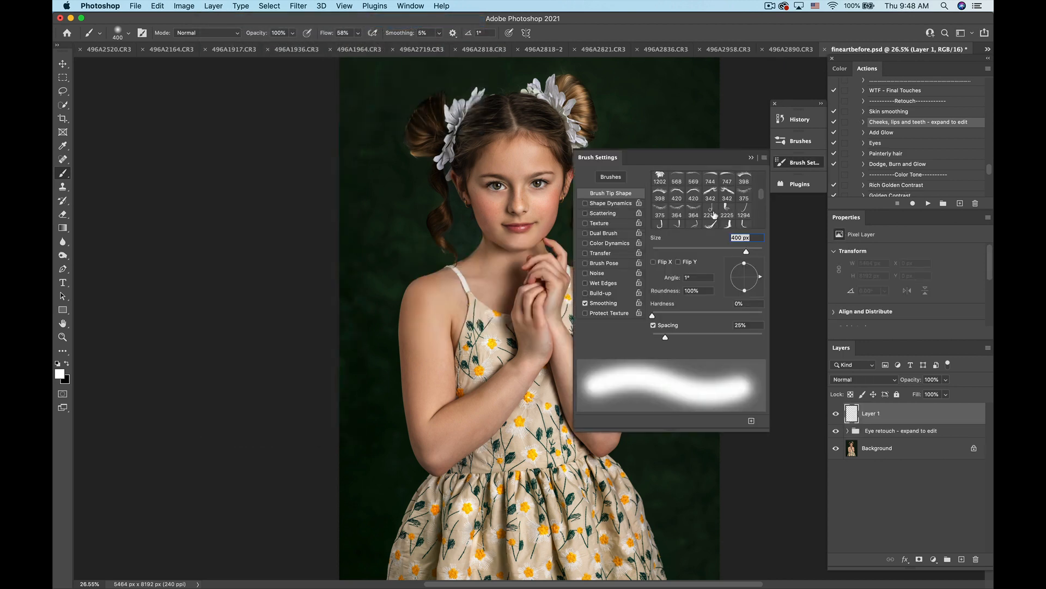
scroll(714, 215, down, 10)
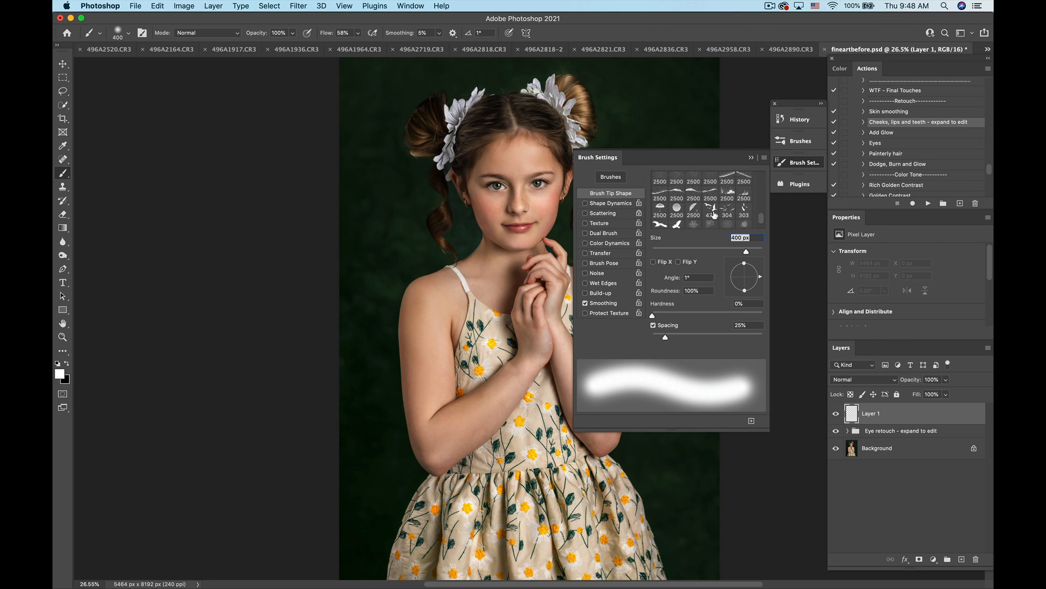
scroll(714, 215, down, 3)
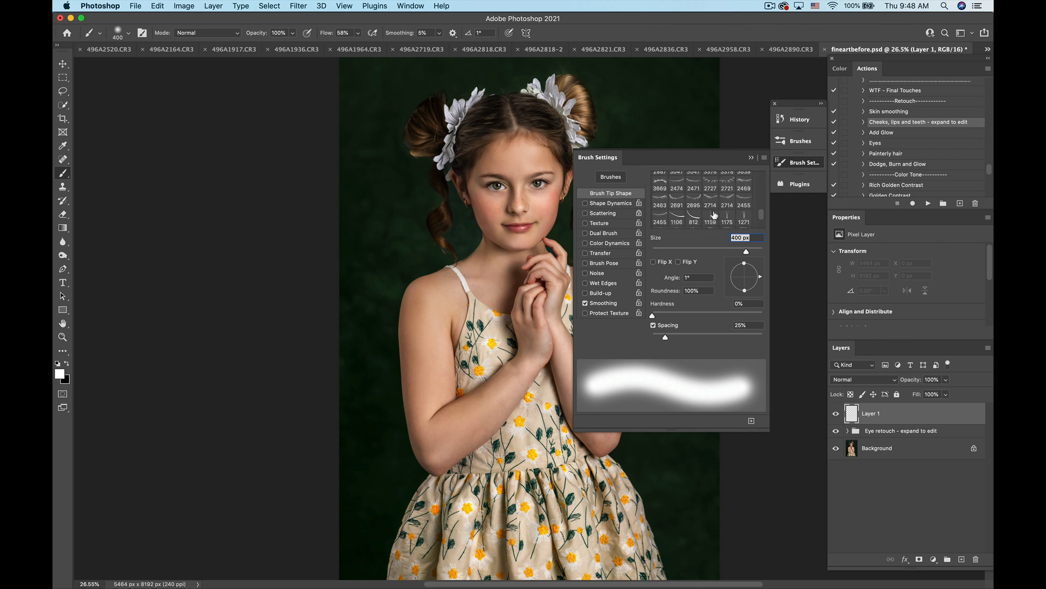
scroll(714, 214, down, 10)
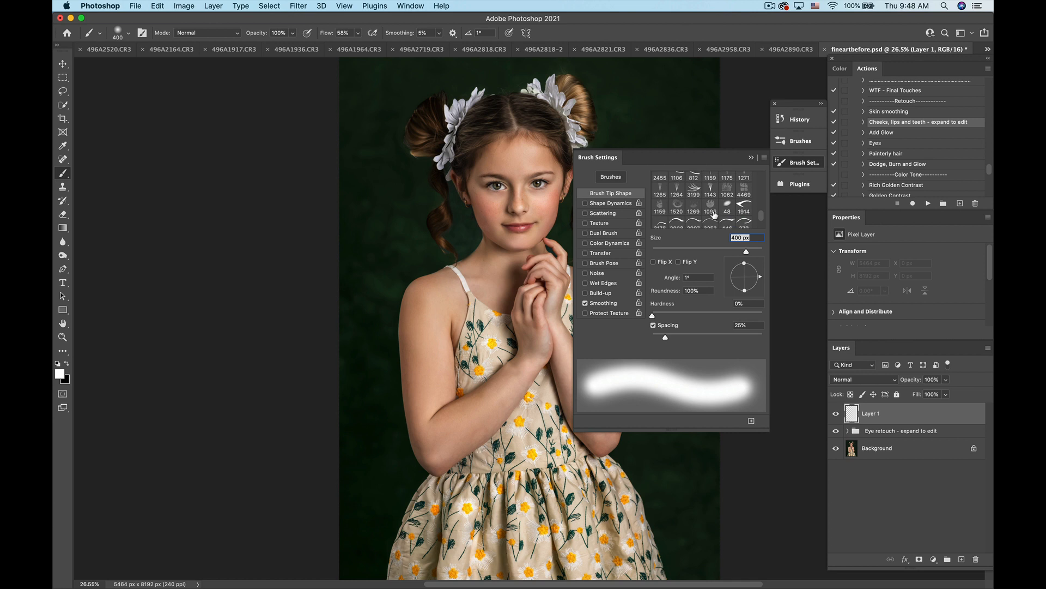
click(710, 192)
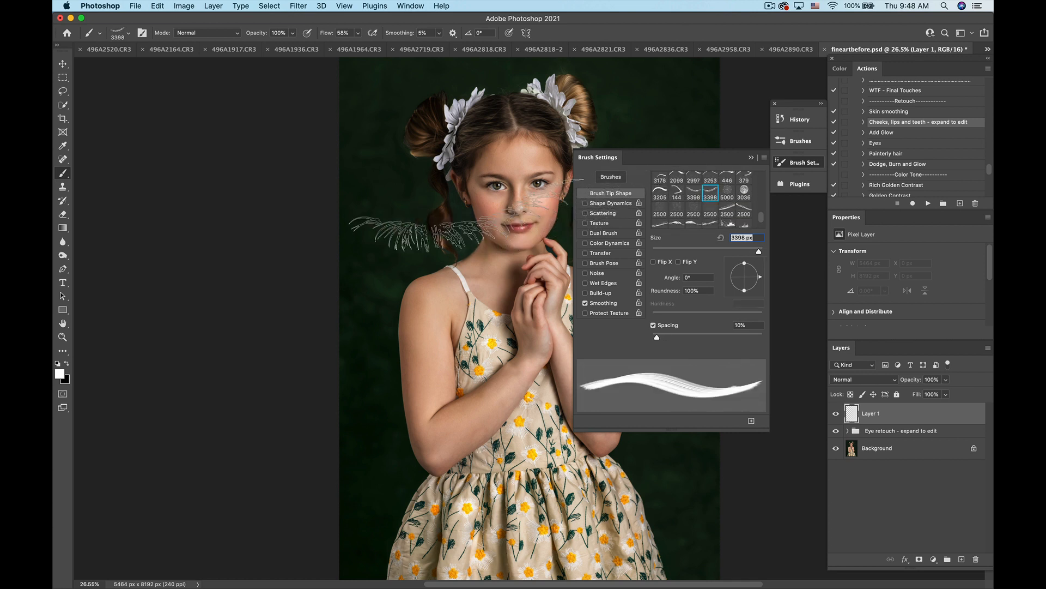
Step: Reduce the eyelash brush to 1000 px and swap the foreground color to black
key(bracketleft)
key(bracketleft)
key(bracketleft)
key(bracketleft)
key(bracketleft)
key(bracketleft)
key(bracketleft)
key(bracketleft)
key(bracketleft)
key(bracketleft)
key(bracketleft)
key(bracketleft)
key(bracketleft)
key(bracketleft)
key(bracketleft)
key(bracketleft)
key(bracketleft)
key(bracketleft)
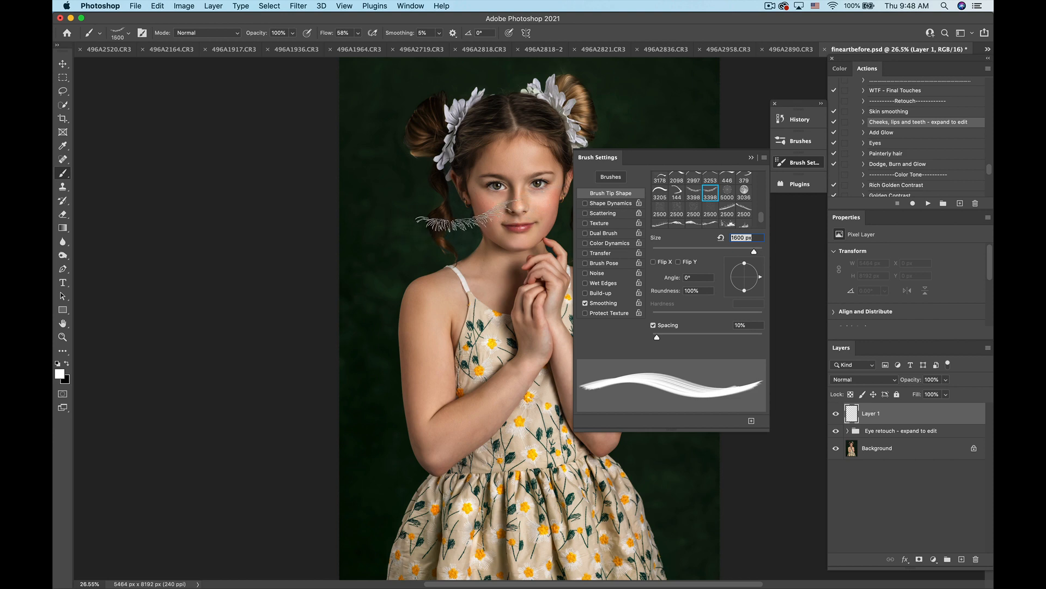
key(bracketleft)
key(bracketleft)
key(bracketleft)
key(bracketleft)
key(bracketleft)
key(bracketleft)
click(67, 363)
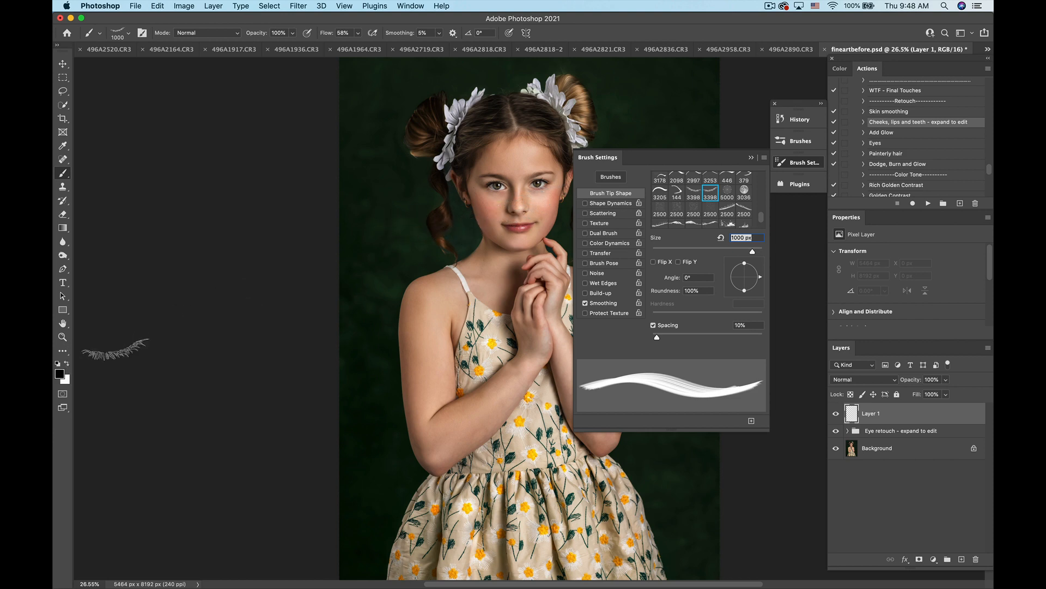
Step: Sample the dark lash color from the girl's eye on the image's right side as the foreground color
scroll(526, 214, up, 5)
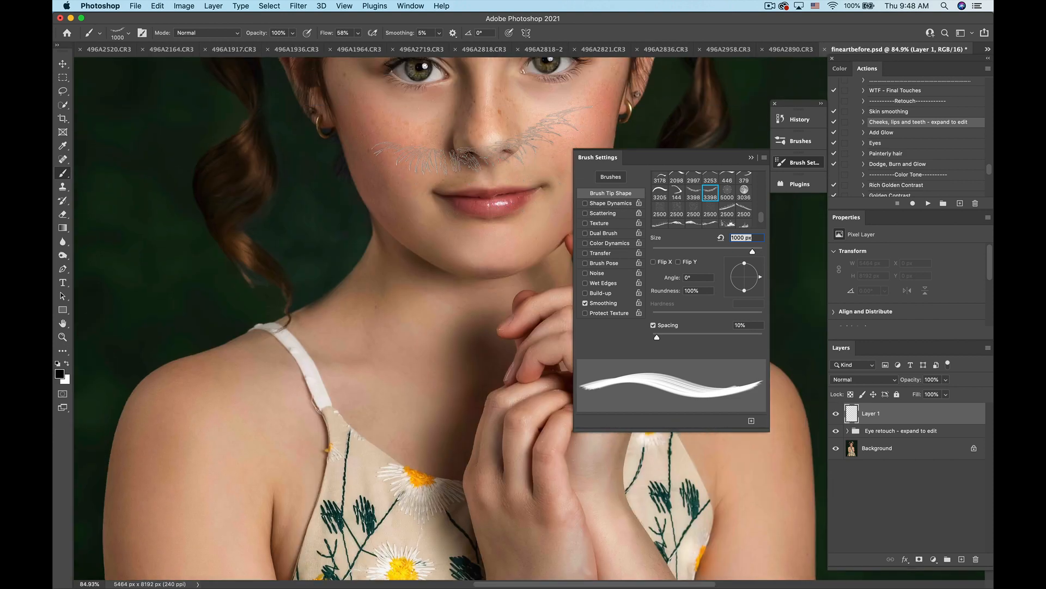
drag(483, 141, 414, 260)
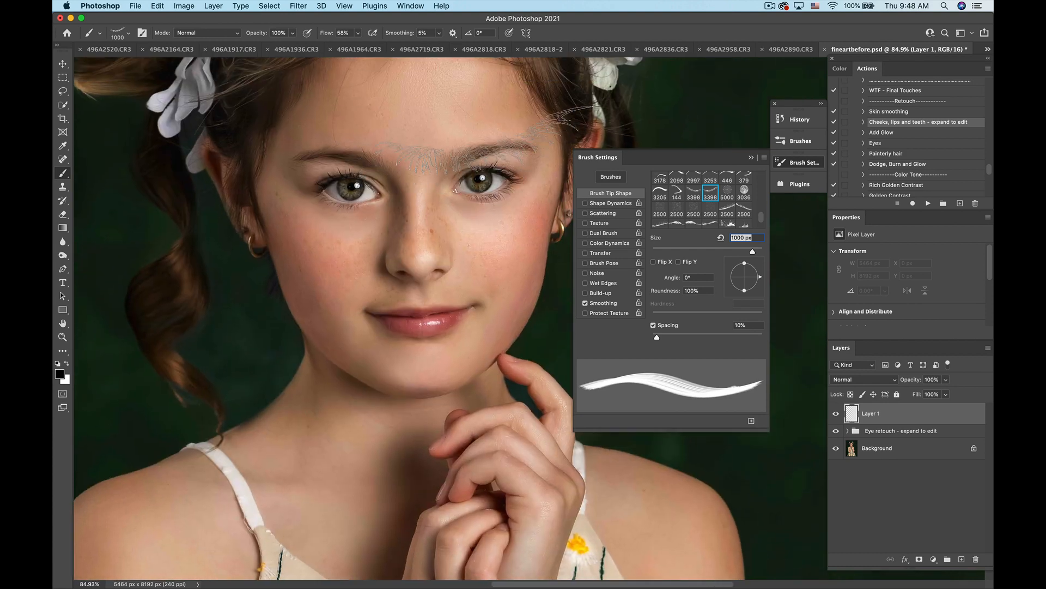
click(63, 146)
click(501, 169)
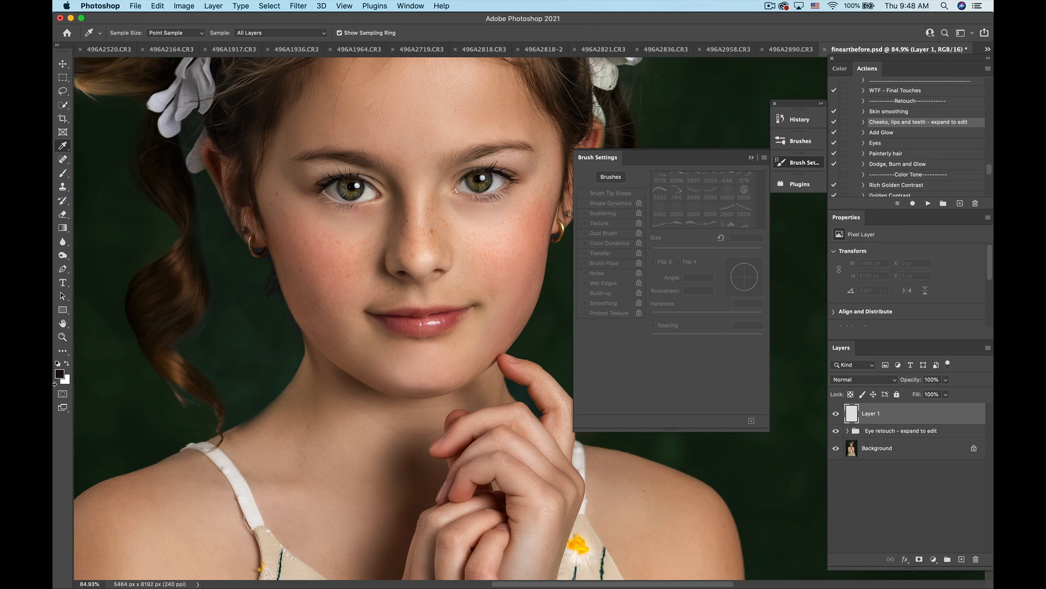
Step: Reduce the lash brush to 300 px, rotate its tip to 2°, and stamp lower lashes under the eye on the image's right side
click(63, 173)
key(bracketleft)
key(bracketleft)
key(bracketleft)
key(bracketleft)
key(bracketleft)
key(bracketleft)
key(bracketleft)
key(bracketleft)
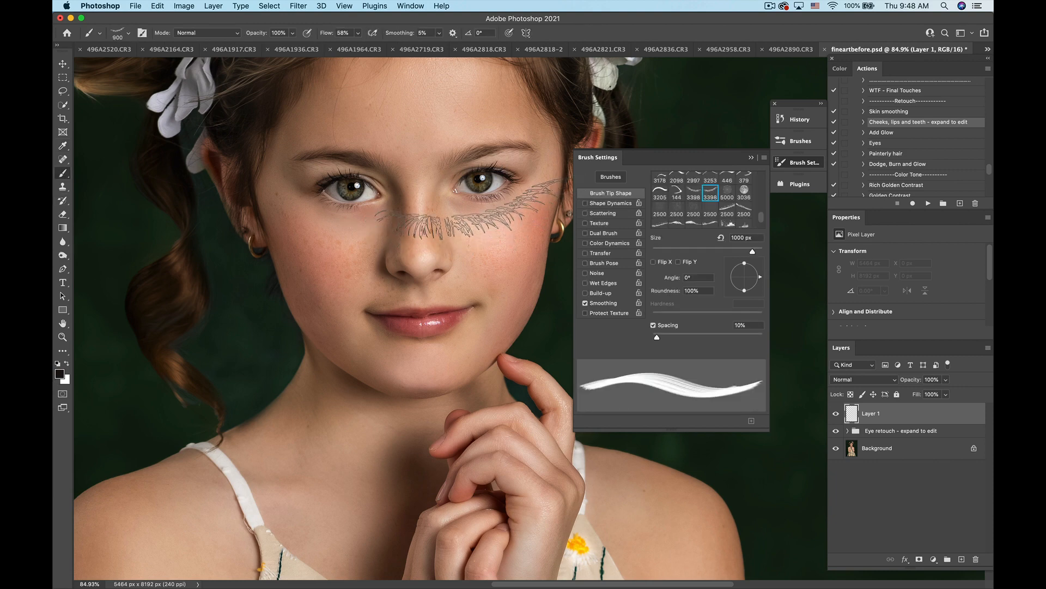
key(bracketright)
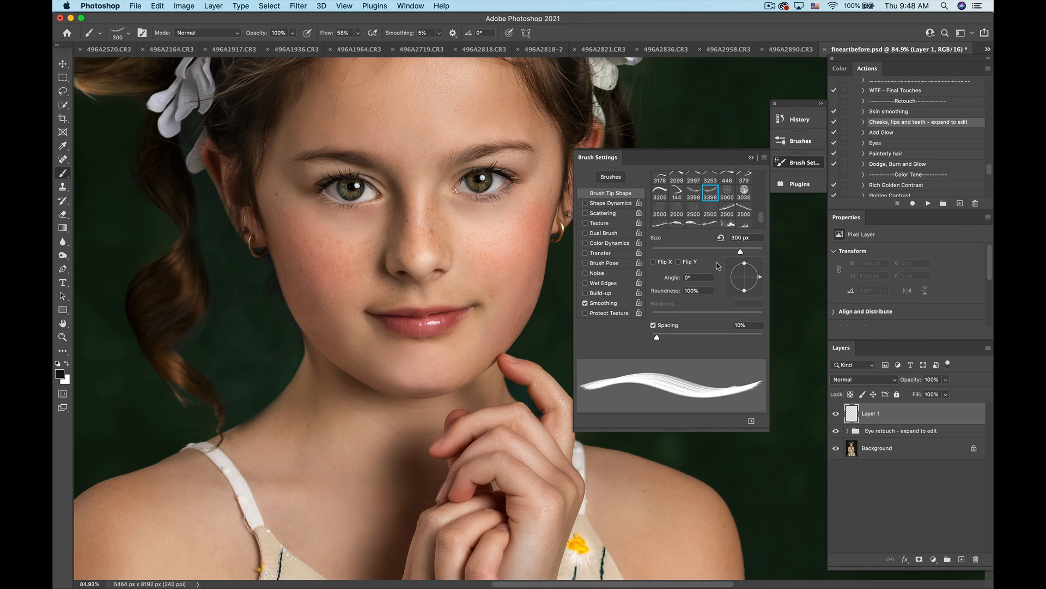
drag(760, 277, 762, 279)
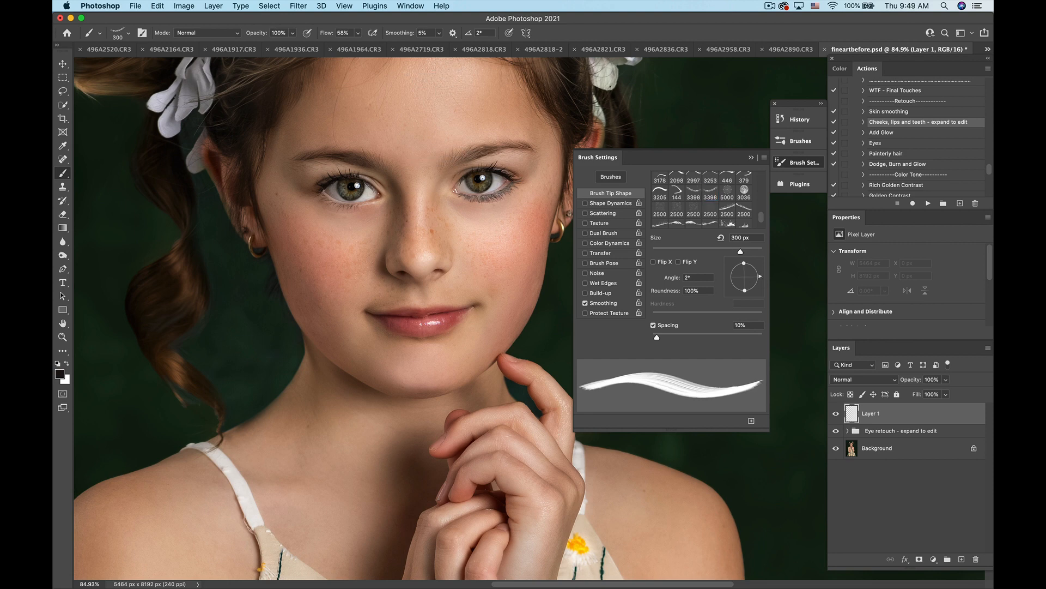
click(467, 198)
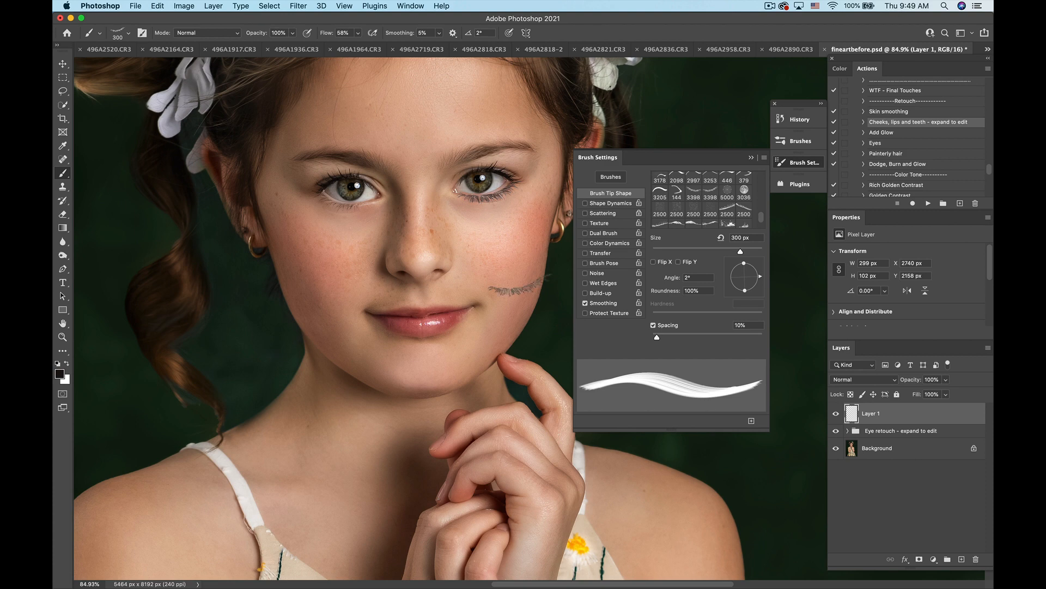
Step: Switch to the mirrored 3398 px lash tip, size it to 300 px, and stamp lower lashes under the eye on the image's left side
click(694, 196)
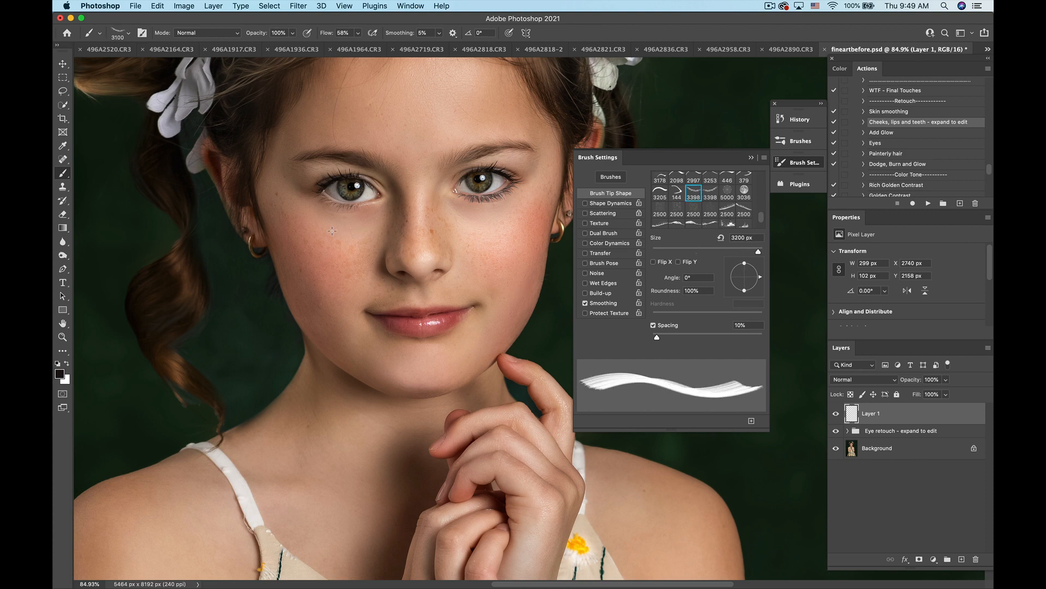
key(bracketleft)
key(bracketleft)
key(bracketleft)
key(bracketleft)
key(bracketleft)
key(bracketleft)
key(bracketleft)
key(bracketleft)
key(bracketleft)
key(bracketleft)
key(bracketleft)
key(bracketleft)
key(bracketleft)
key(bracketleft)
key(bracketleft)
key(bracketleft)
key(bracketleft)
key(bracketleft)
key(bracketleft)
key(bracketleft)
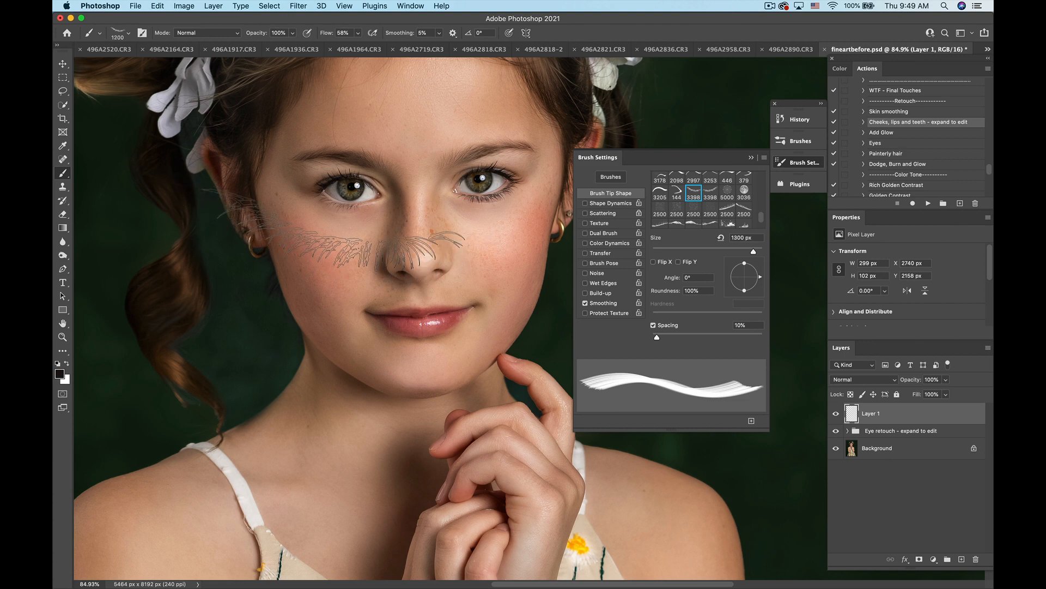
key(bracketleft)
key(bracketleft)
key(bracketleft)
key(bracketleft)
key(bracketleft)
key(bracketleft)
key(bracketleft)
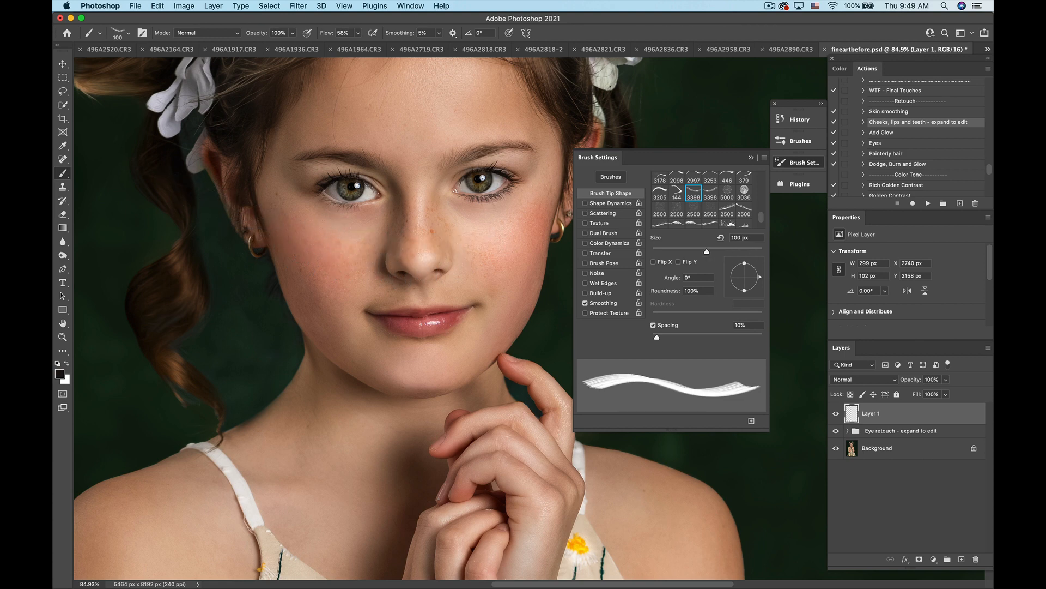
key(bracketright)
key(bracketright)
key(bracketright)
key(bracketright)
key(bracketright)
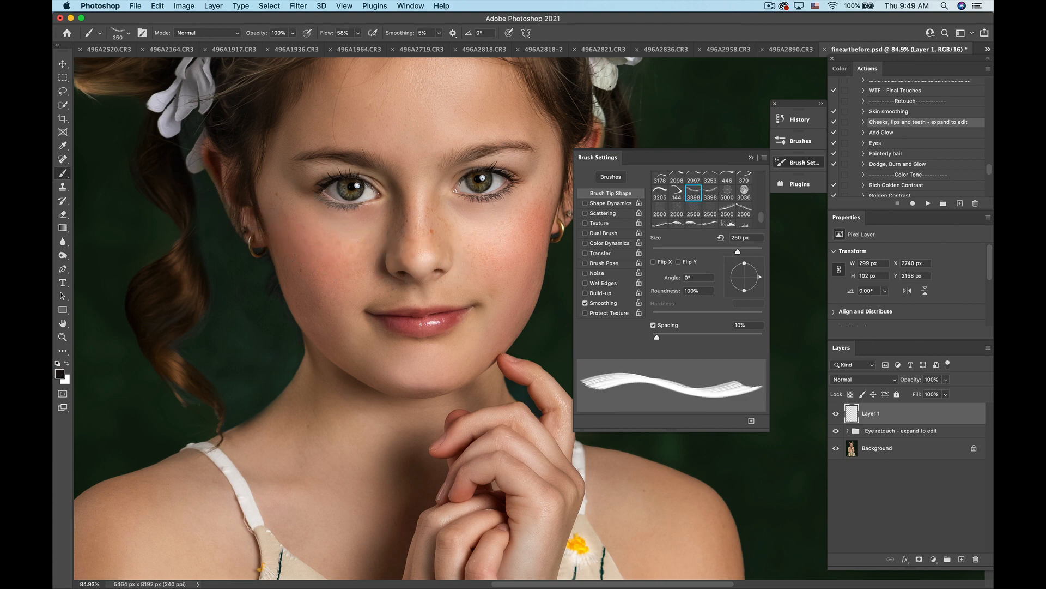
key(bracketright)
click(337, 236)
Step: Choose the second 3582 px upper-lash tip, reduce it to 300 px, and stamp upper lashes on the eye on the image's right side
scroll(717, 205, up, 10)
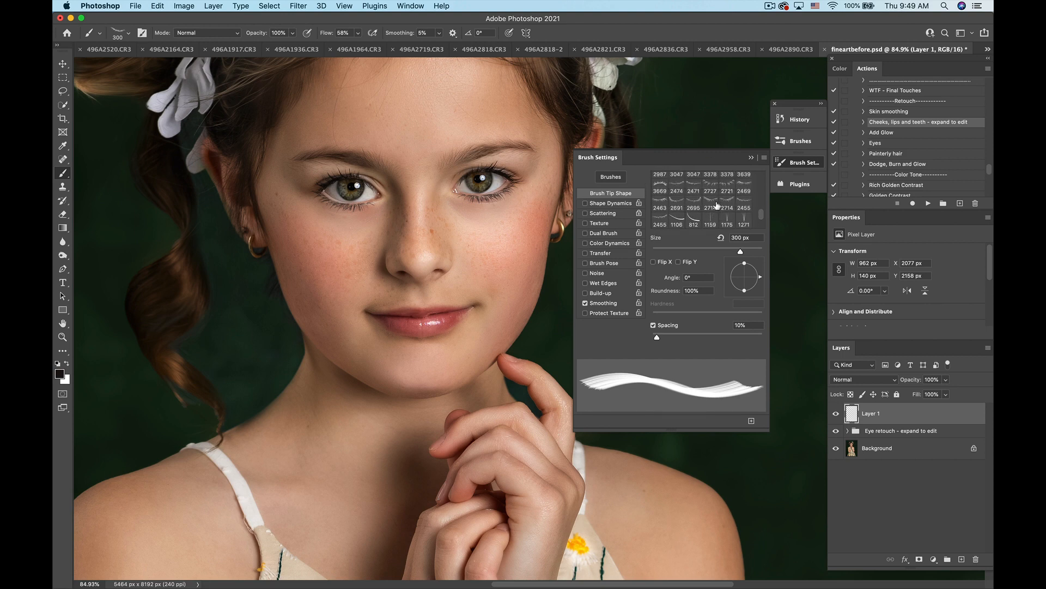
scroll(717, 205, up, 10)
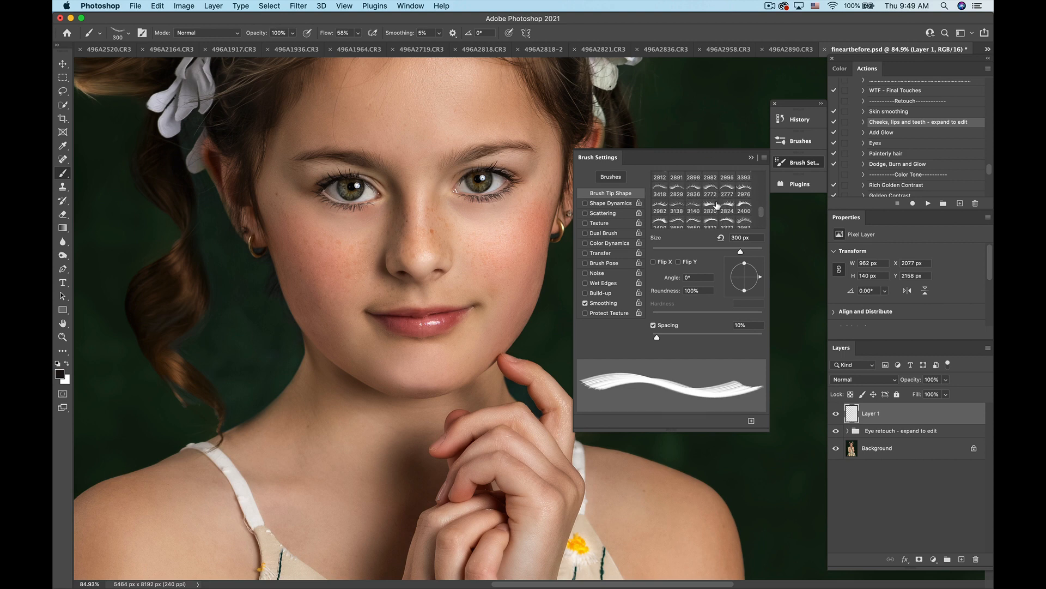
scroll(717, 205, up, 2)
click(727, 186)
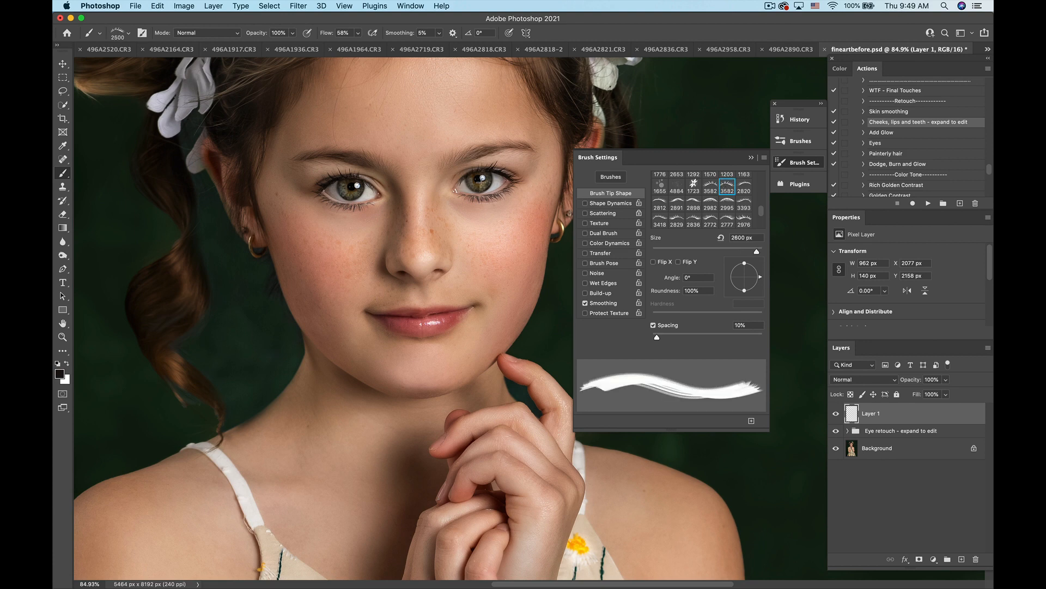
key(bracketleft)
key(bracketleft)
key(bracketleft)
key(bracketleft)
key(bracketleft)
key(bracketleft)
key(bracketleft)
key(bracketleft)
key(bracketleft)
key(bracketleft)
key(bracketleft)
key(bracketleft)
key(bracketleft)
key(bracketleft)
key(bracketleft)
key(bracketleft)
key(bracketleft)
key(bracketleft)
key(bracketleft)
key(bracketleft)
key(bracketleft)
key(bracketleft)
key(bracketleft)
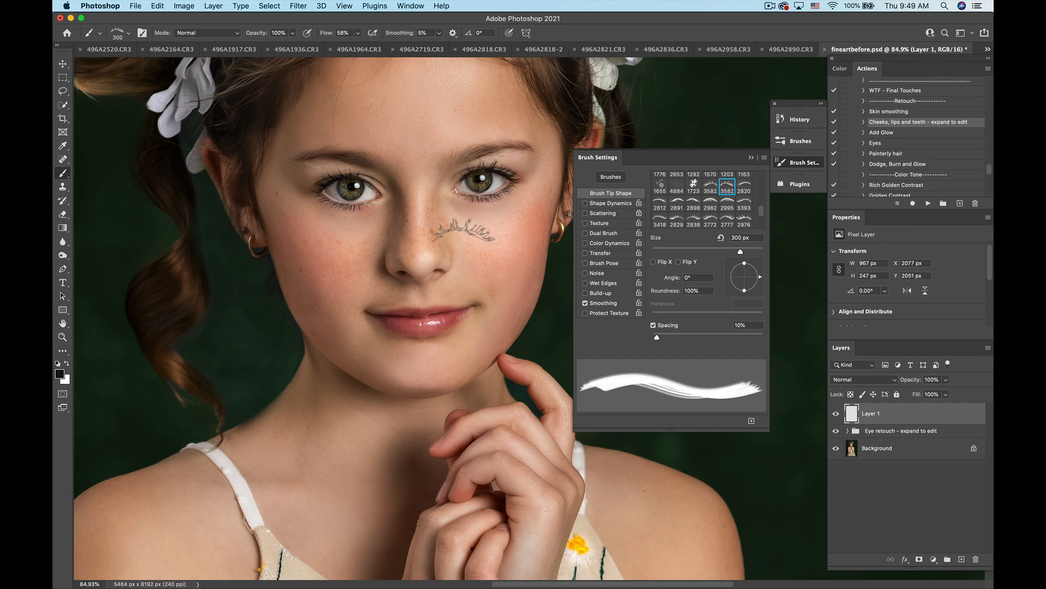
Step: Switch to the mirrored 3582 px upper-lash tip, reduce it to 300 px, and set its angle to 3°
click(710, 187)
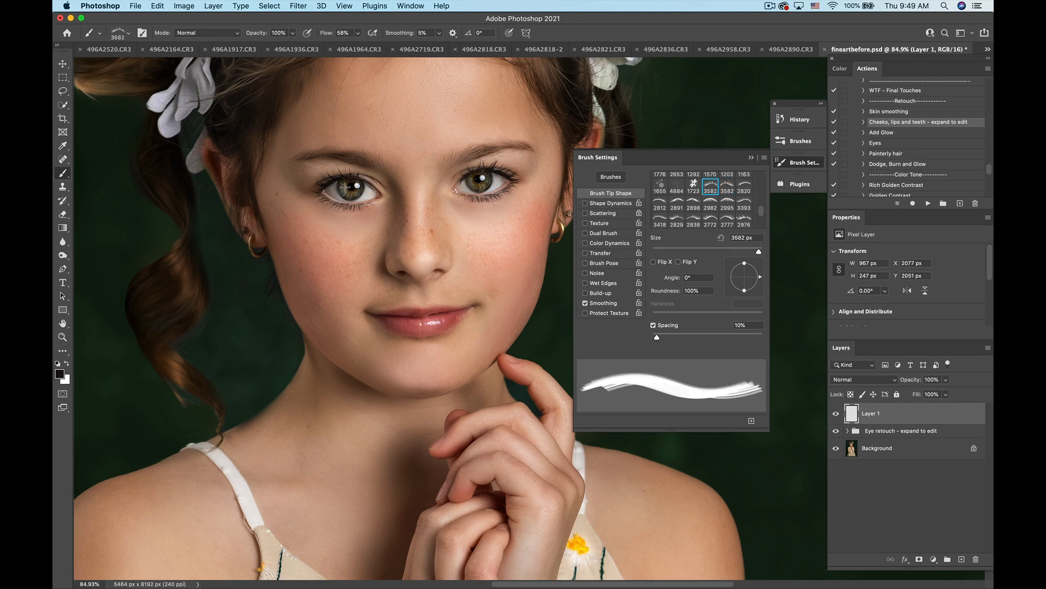
key(bracketleft)
key(bracketleft)
key(bracketleft)
key(bracketleft)
key(bracketleft)
key(bracketleft)
key(bracketleft)
key(bracketleft)
key(bracketleft)
key(bracketleft)
key(bracketleft)
key(bracketleft)
key(bracketleft)
key(bracketleft)
key(bracketleft)
key(bracketleft)
key(bracketleft)
key(bracketleft)
key(bracketleft)
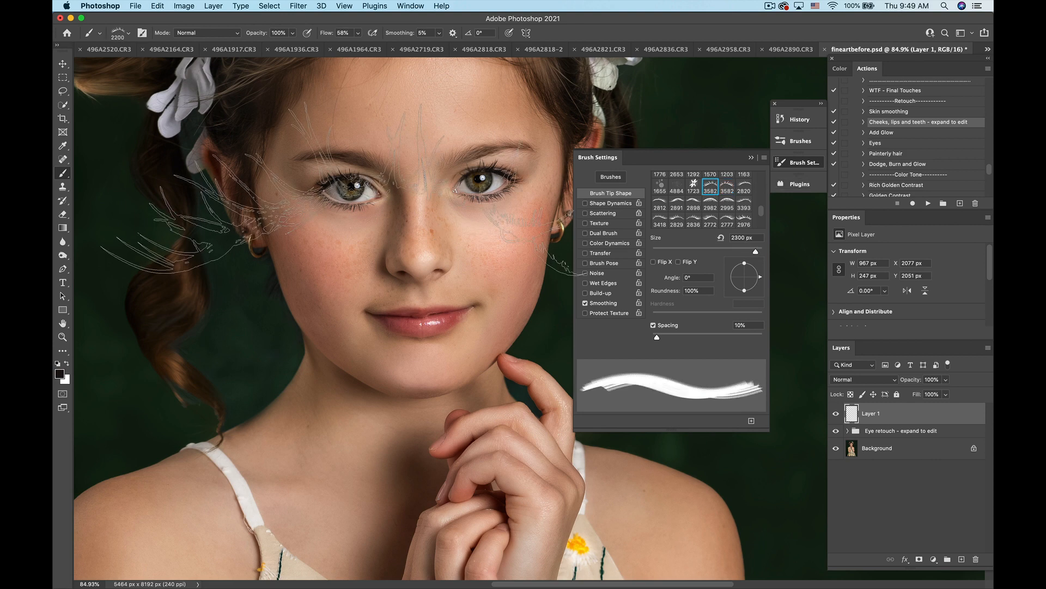
key(bracketleft)
key(bracketleft)
key(bracketleft)
key(bracketleft)
key(bracketleft)
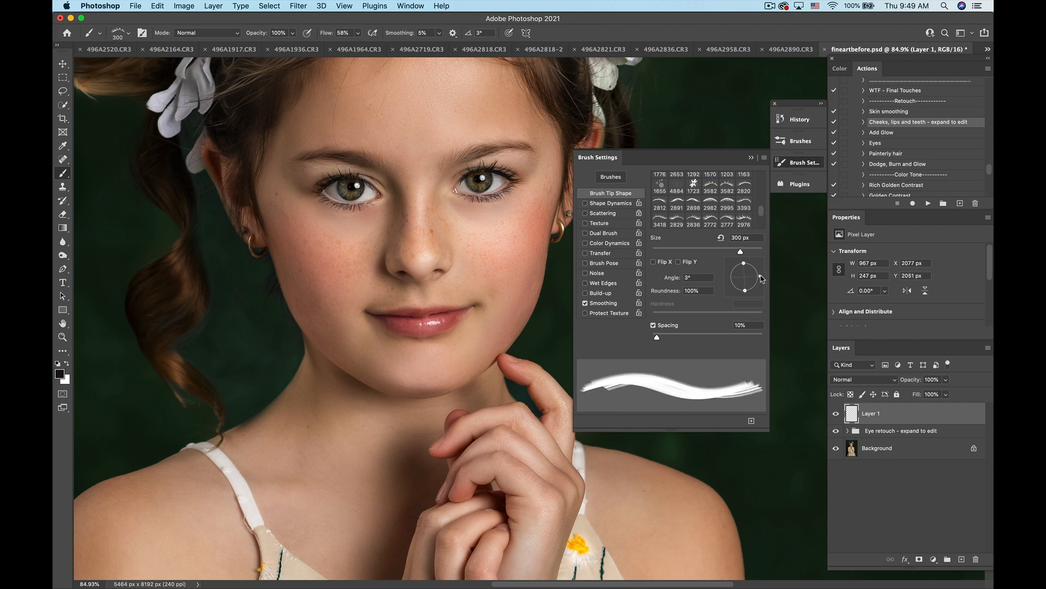
drag(762, 278, 761, 276)
Step: Try stamping upper lashes on the eye on the image's left side, and undo the stamp
click(344, 177)
key(super+z)
scroll(354, 326, down, 3)
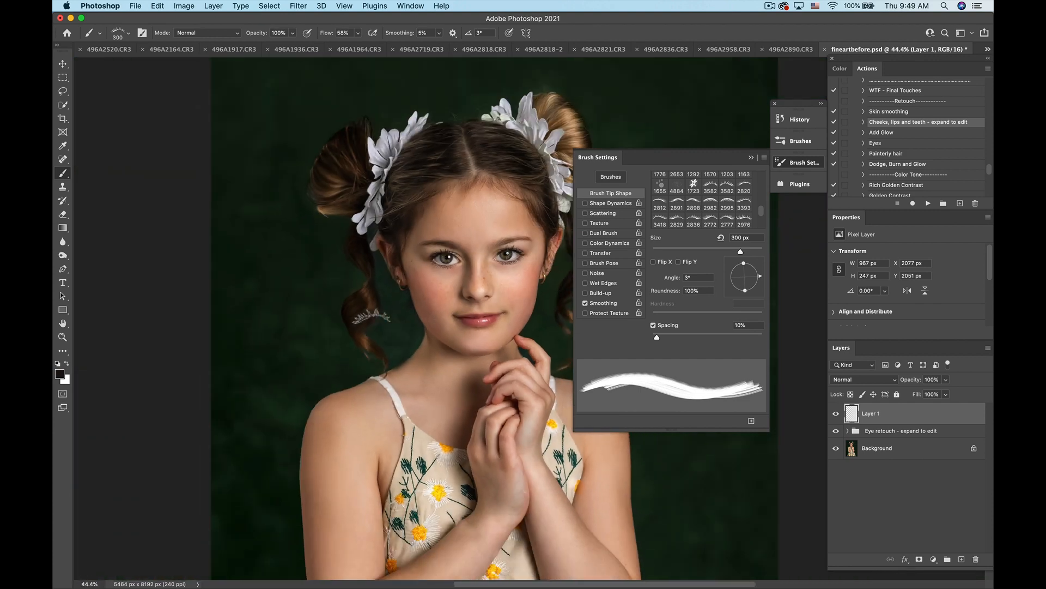
scroll(371, 316, down, 2)
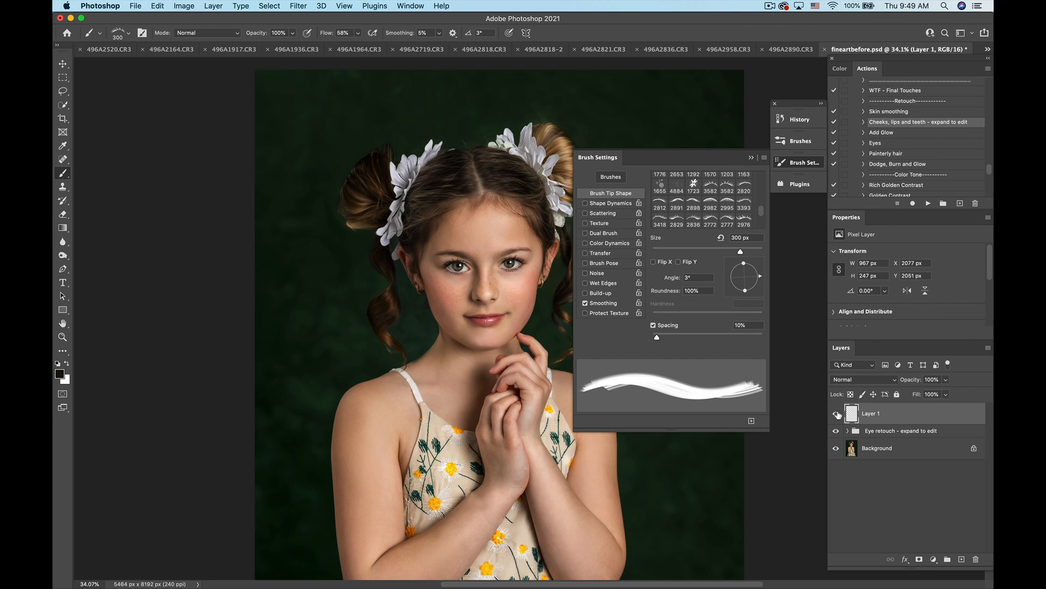
Step: Compare the portrait with and without the eyelash layer, and set that layer's opacity to 85%
click(837, 414)
click(836, 414)
click(837, 415)
click(836, 414)
click(946, 379)
drag(949, 393, 946, 394)
click(753, 158)
click(753, 158)
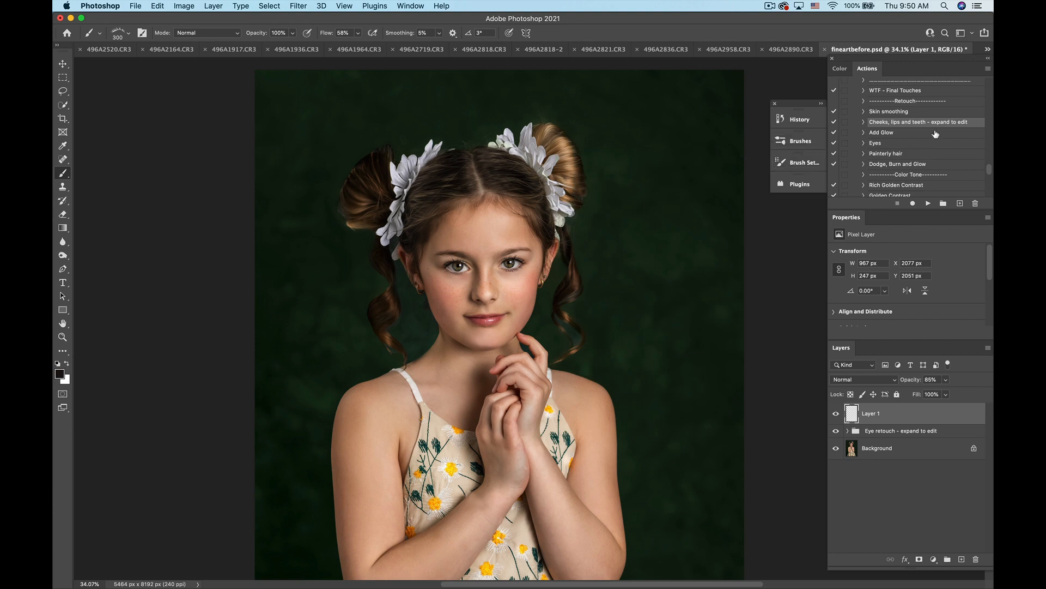
Step: Try the Winter color-tone action on the portrait and make its resulting group visible
scroll(567, 243, right, 3)
scroll(567, 243, down, 1)
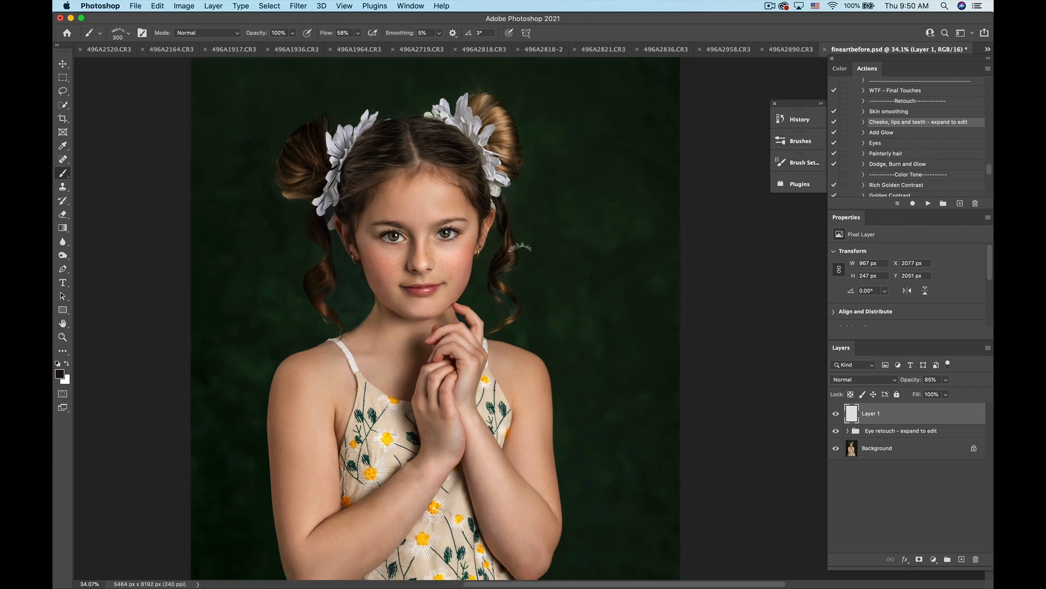
scroll(507, 254, down, 5)
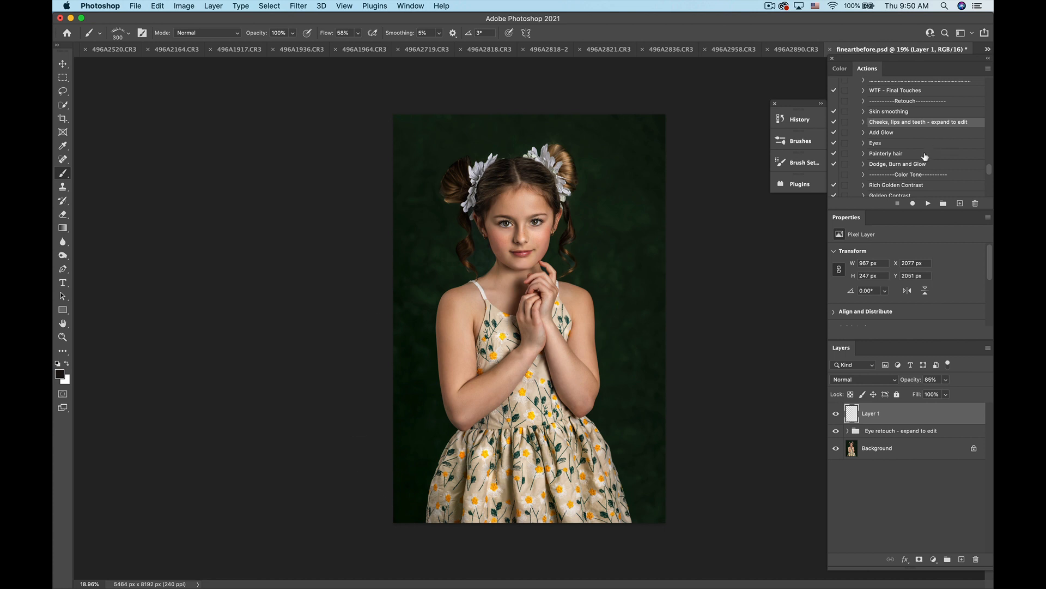
scroll(925, 157, down, 5)
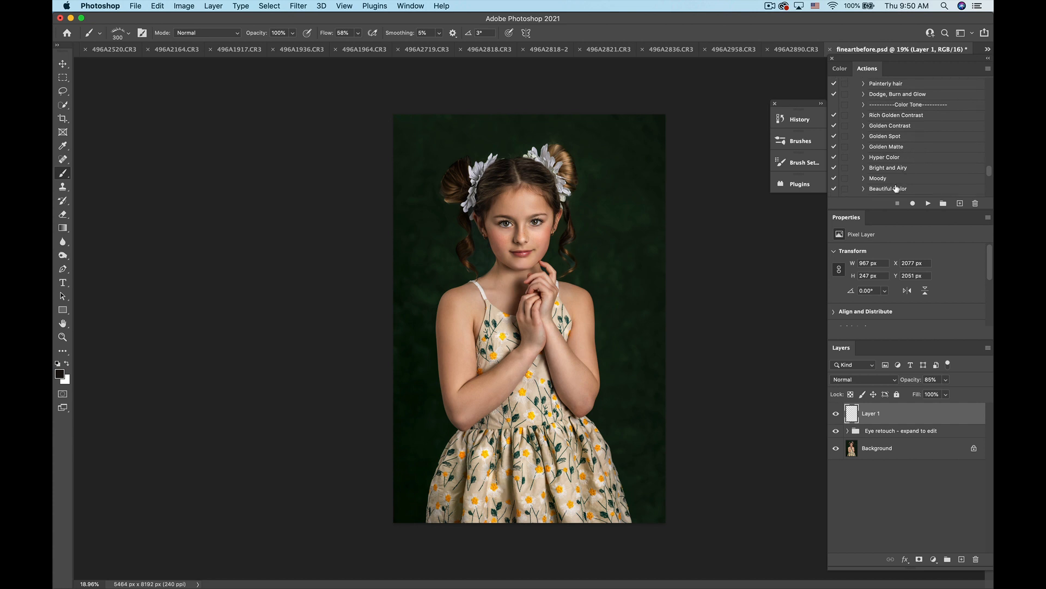
scroll(899, 162, down, 1)
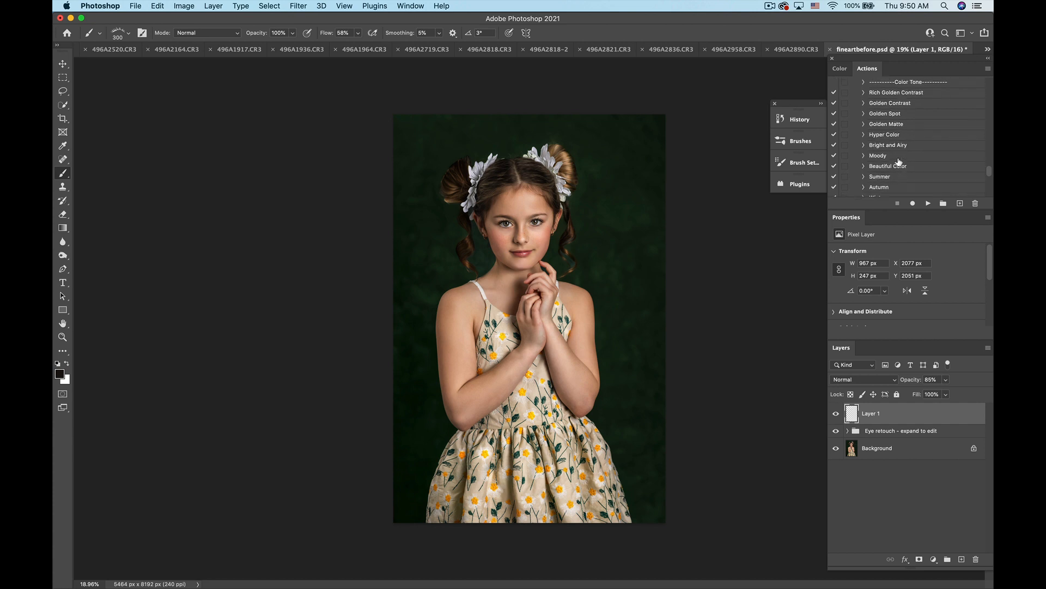
scroll(895, 186, down, 1)
click(885, 185)
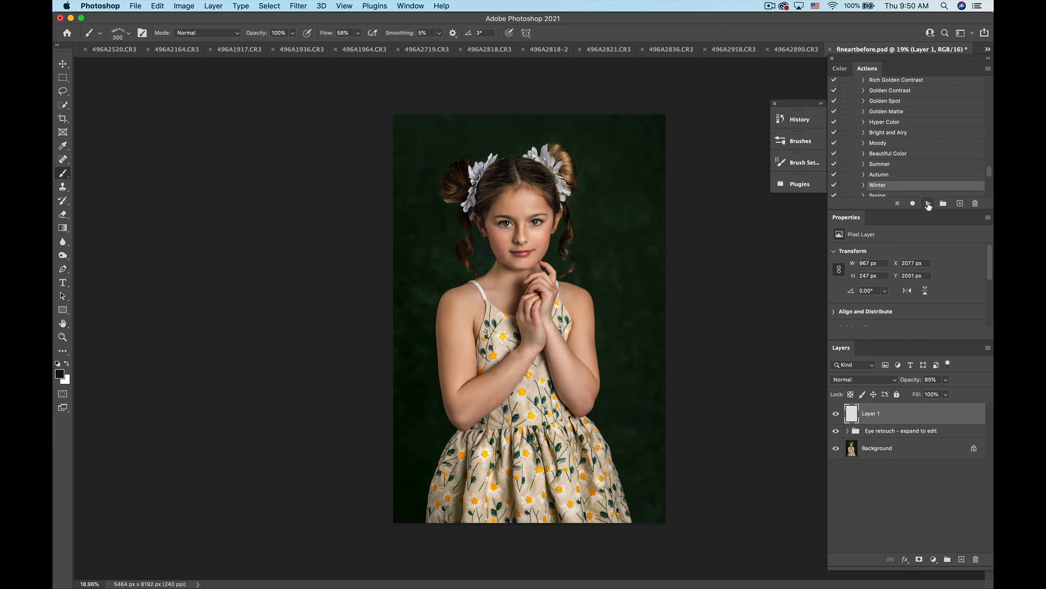
click(928, 204)
click(836, 413)
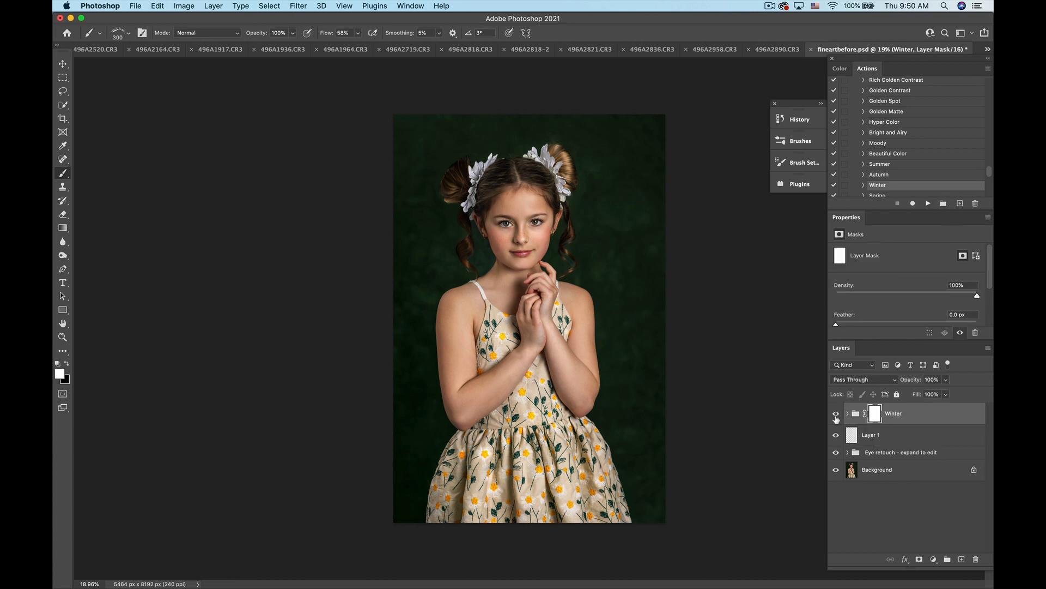
Step: Try the Winter group at 25% opacity with a before-and-after comparison, and delete the group
click(946, 379)
drag(949, 392, 912, 403)
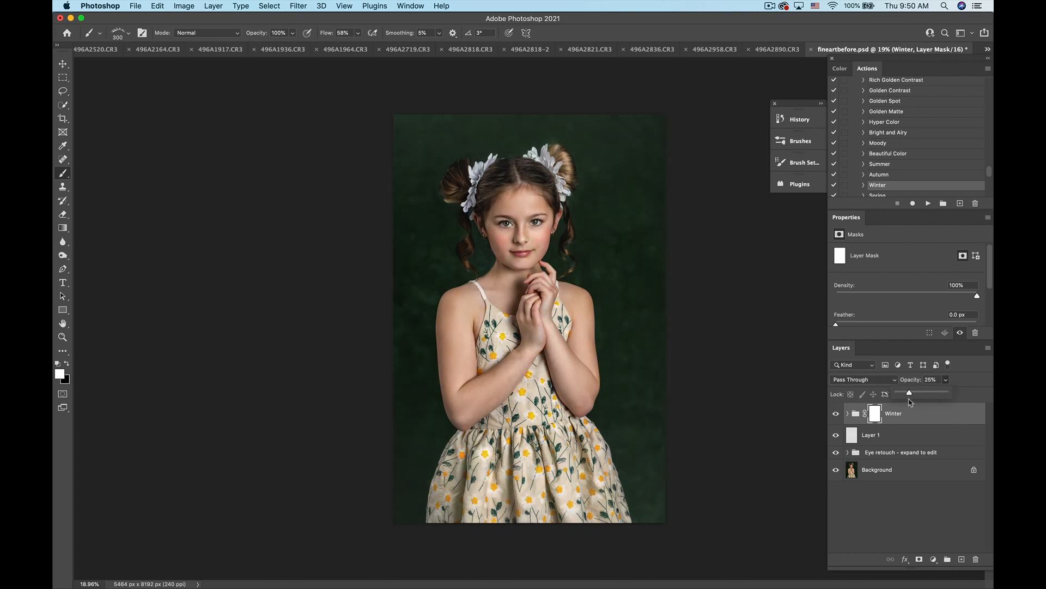
click(837, 415)
click(837, 414)
click(836, 414)
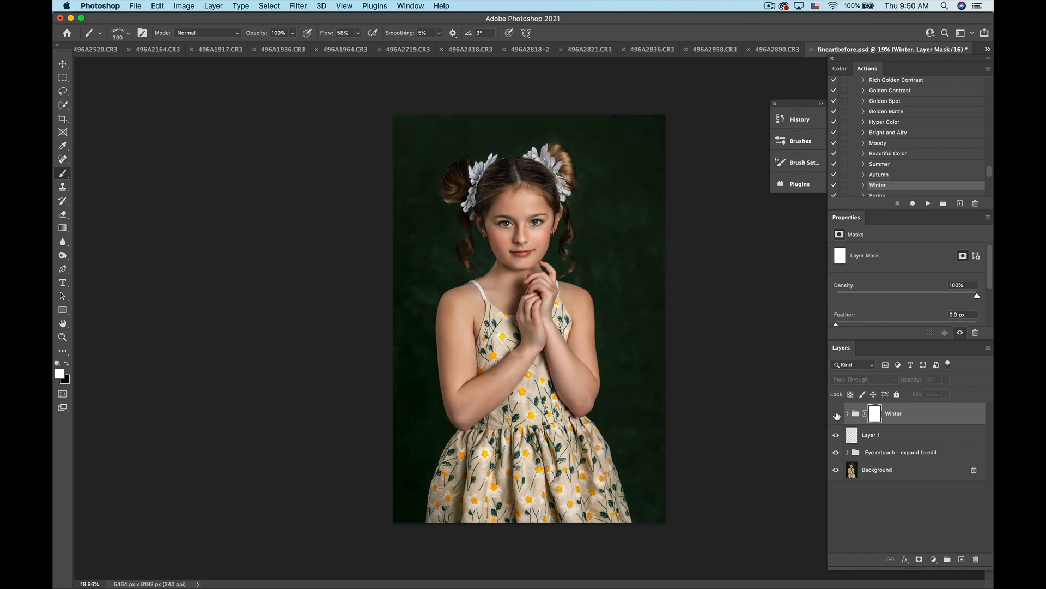
drag(904, 416, 975, 559)
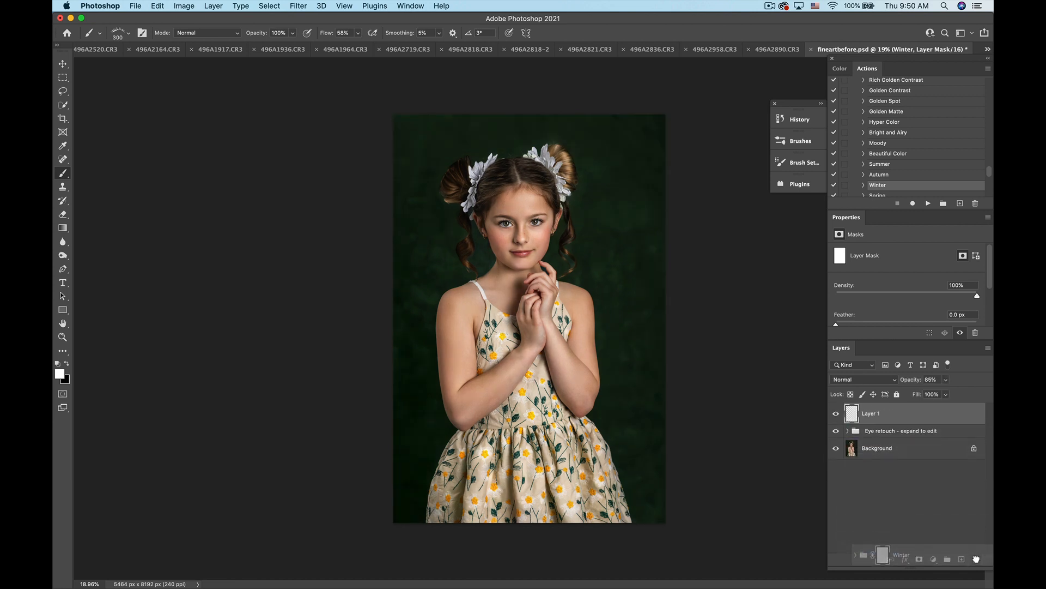
click(214, 6)
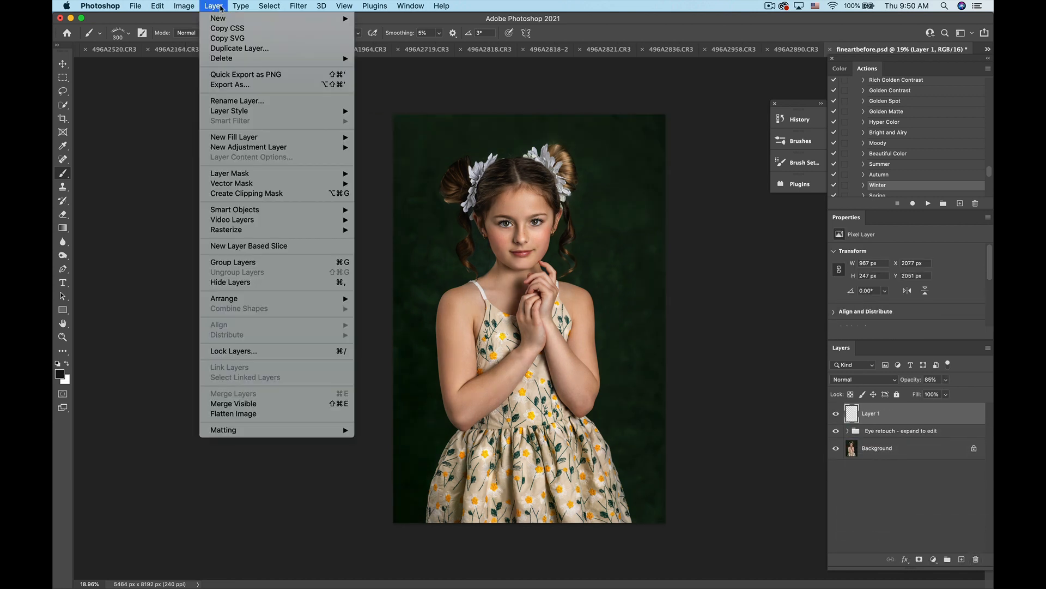
click(739, 99)
Step: Run the Cool Down final-touches action and make its photo filter layer visible
scroll(862, 128, down, 2)
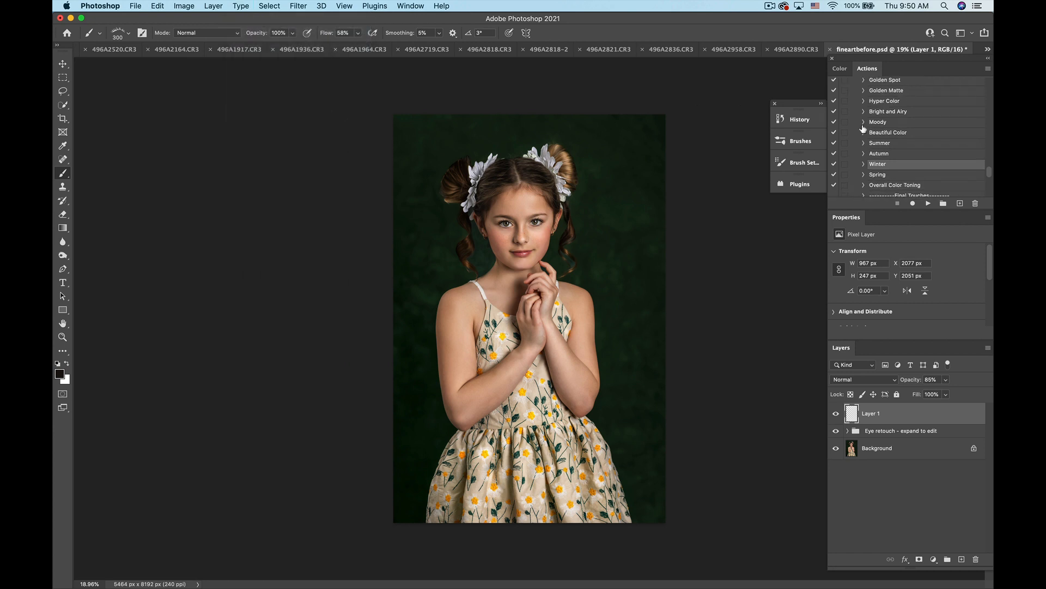
scroll(862, 128, down, 1)
scroll(863, 129, down, 3)
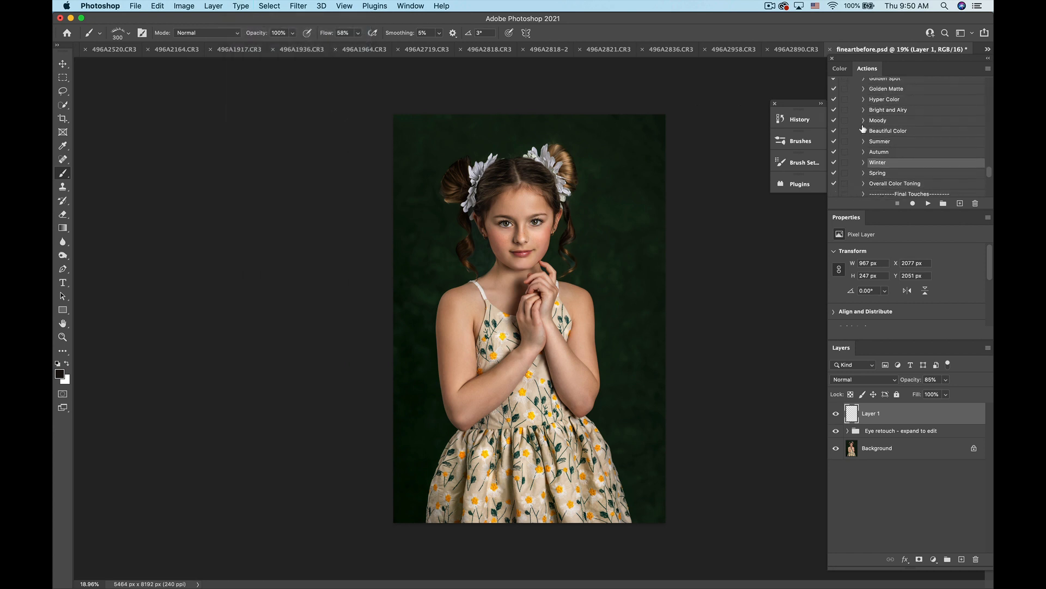
scroll(863, 128, down, 4)
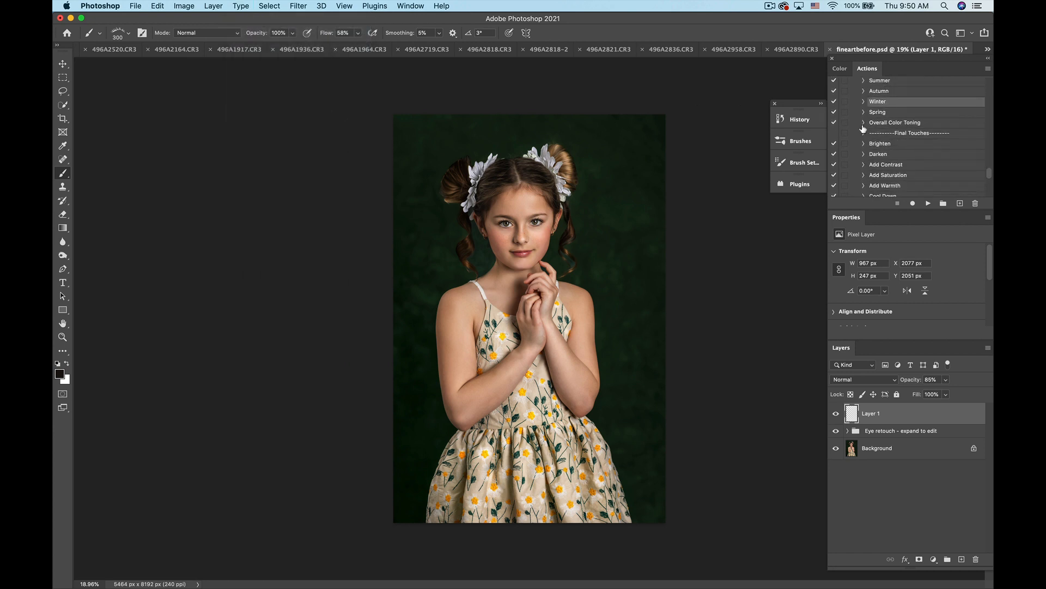
click(891, 184)
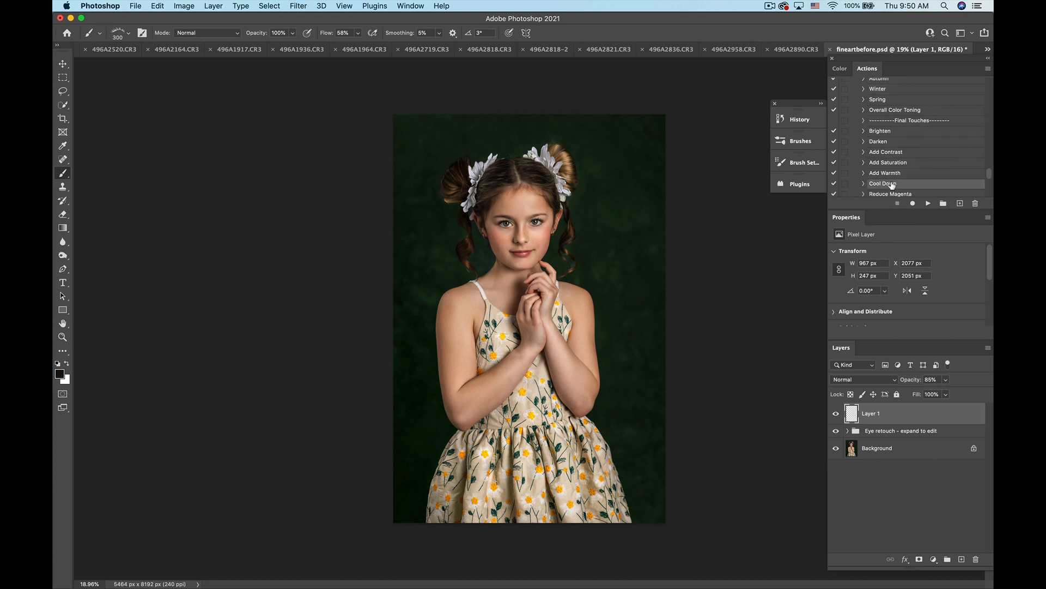
click(928, 203)
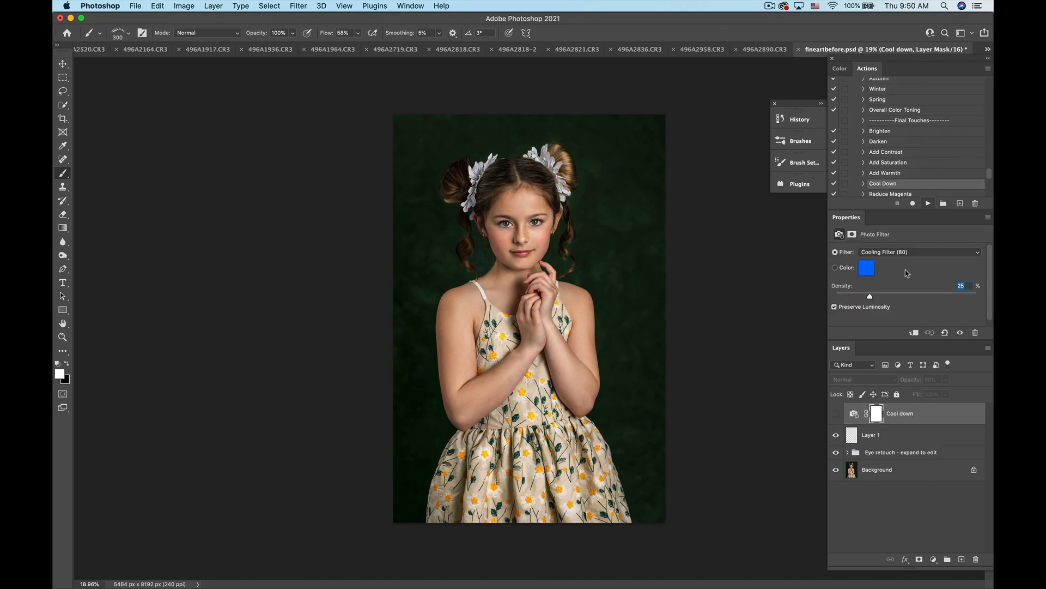
click(836, 413)
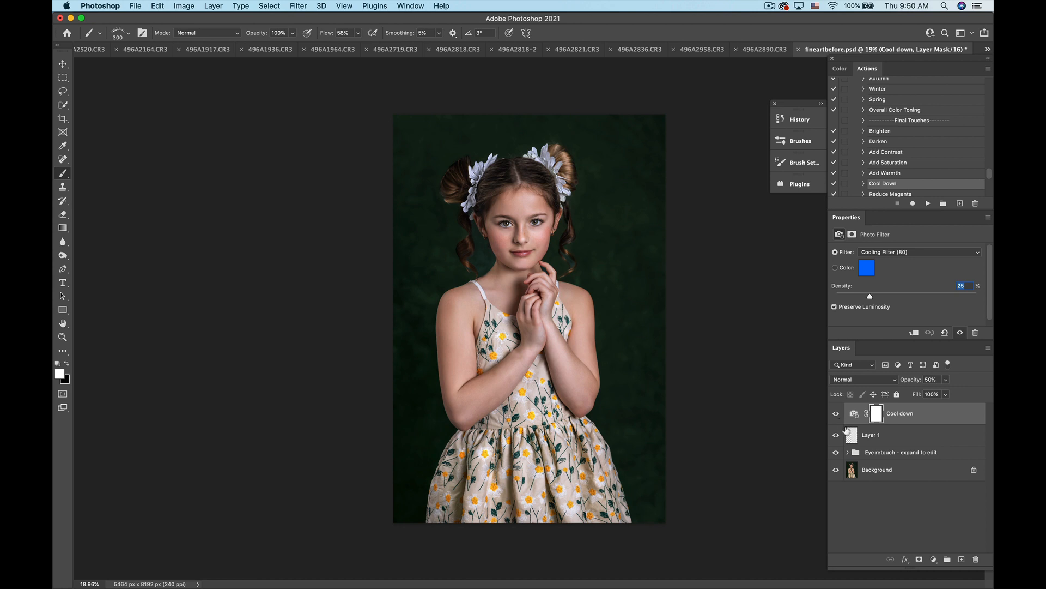
Step: Try Cooling Filter (LBB) on the Cool down photo filter layer, and settle on Cooling Filter (82)
click(854, 415)
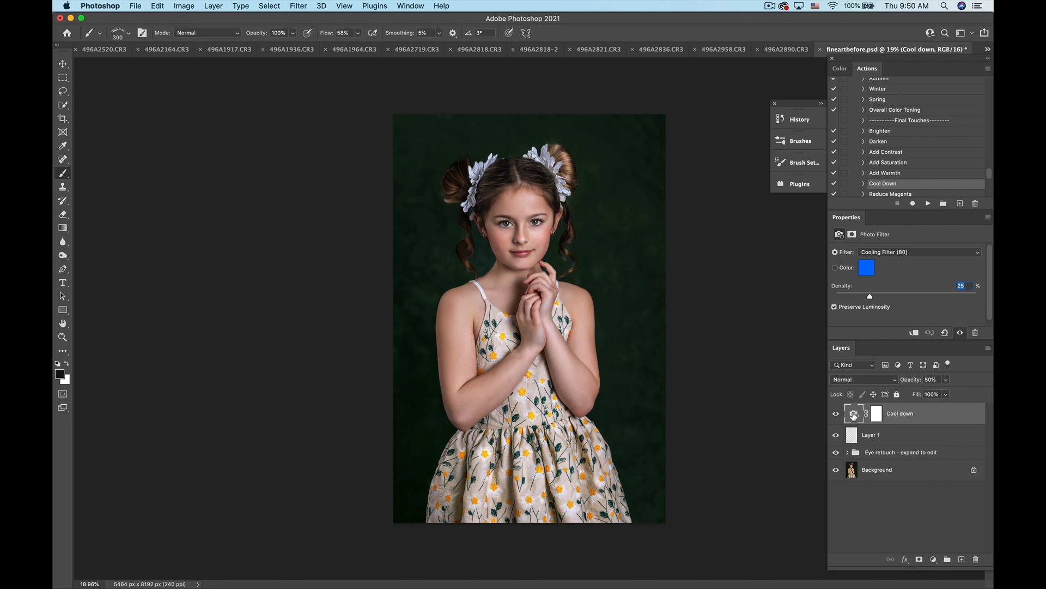
click(891, 252)
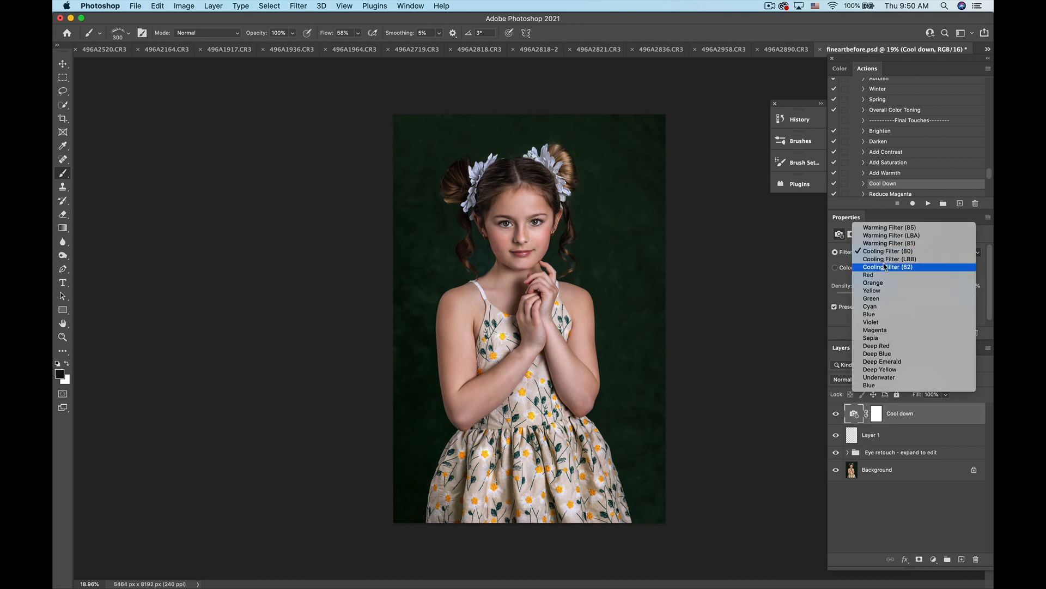
click(885, 259)
click(884, 260)
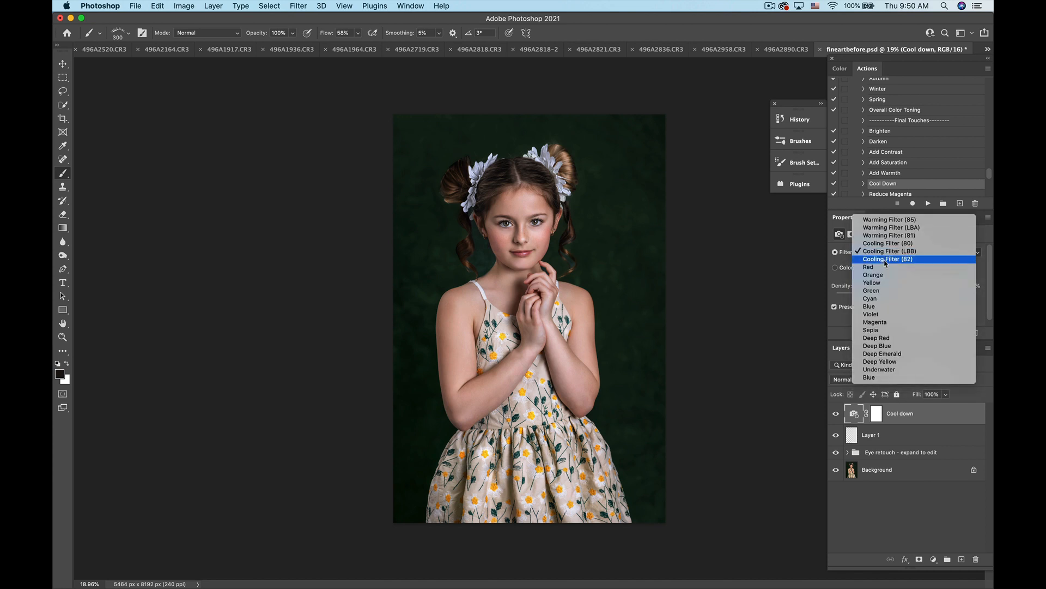
click(885, 260)
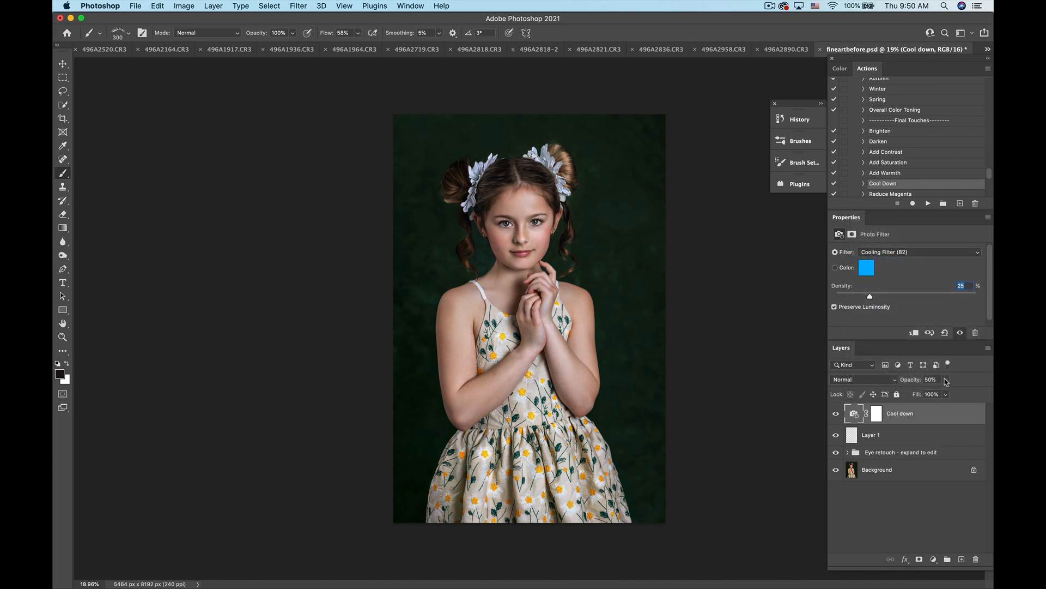
Step: Lower the Cool down layer's opacity to 14% and compare the portrait with and without it
drag(946, 381, 930, 399)
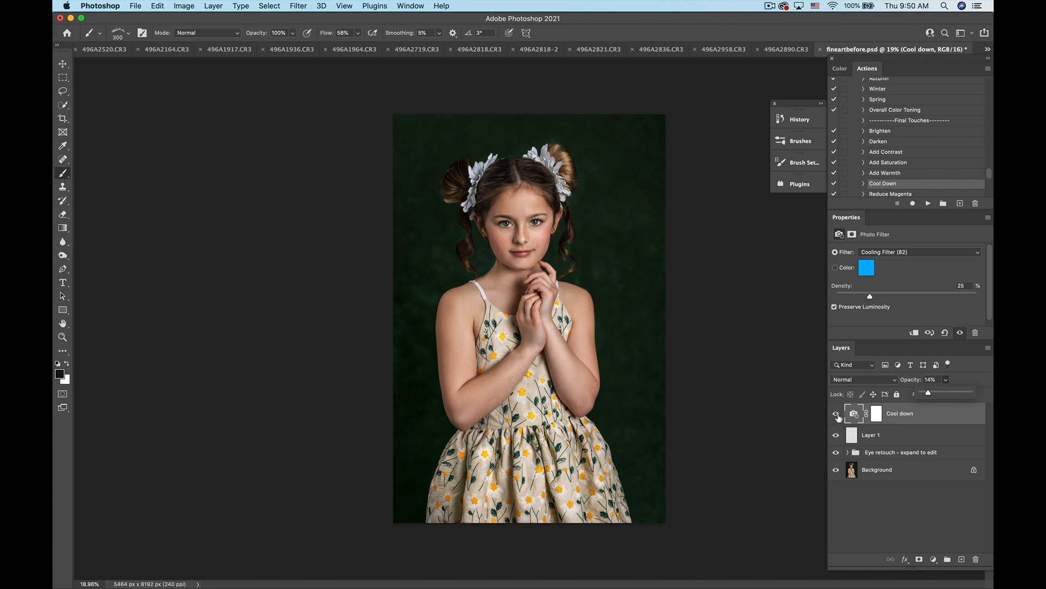
click(836, 414)
click(837, 414)
click(837, 415)
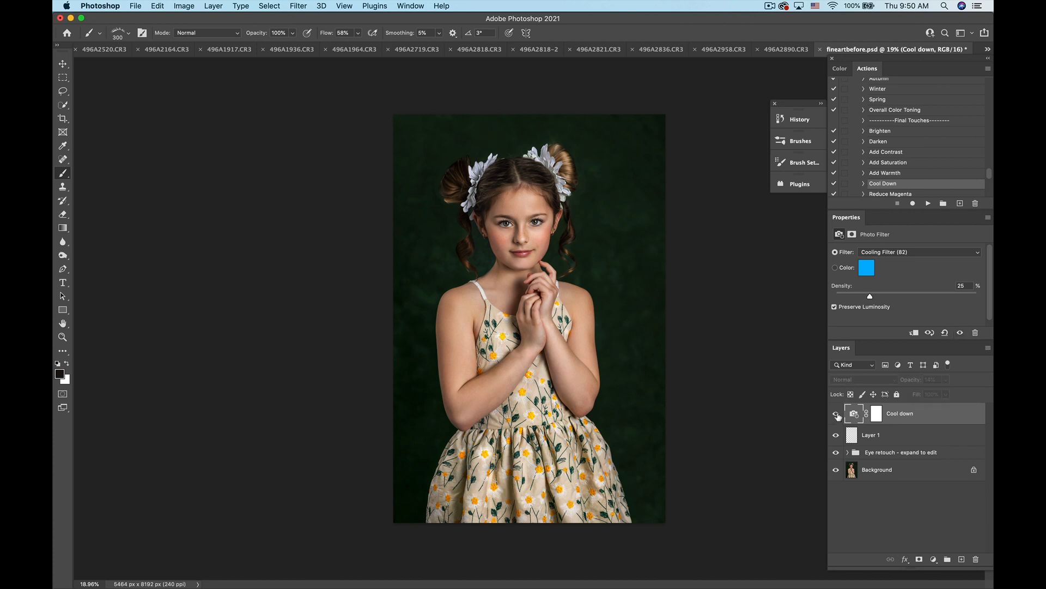
click(837, 415)
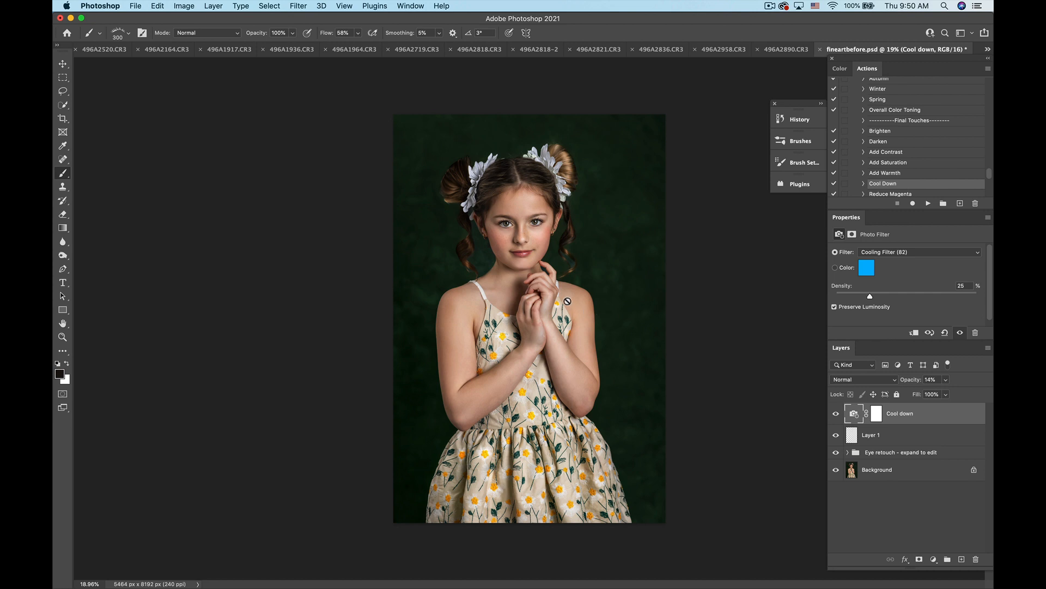
Step: Check the Cool down effect on the enlarged portrait and set the layer's opacity to 7%
scroll(567, 300, up, 5)
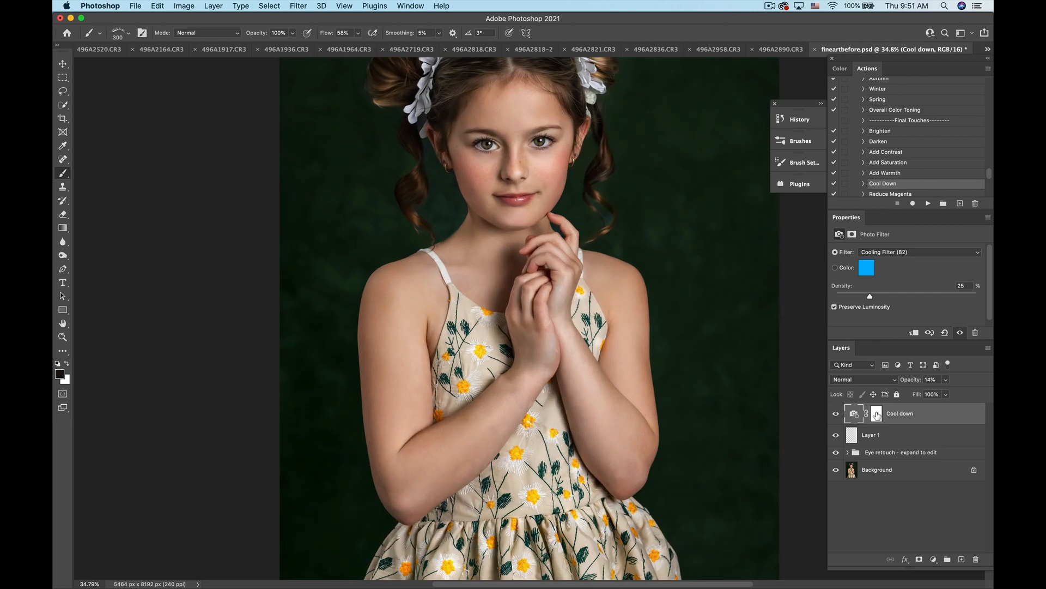
click(836, 415)
click(836, 415)
click(946, 380)
drag(945, 392, 941, 393)
key(super+0)
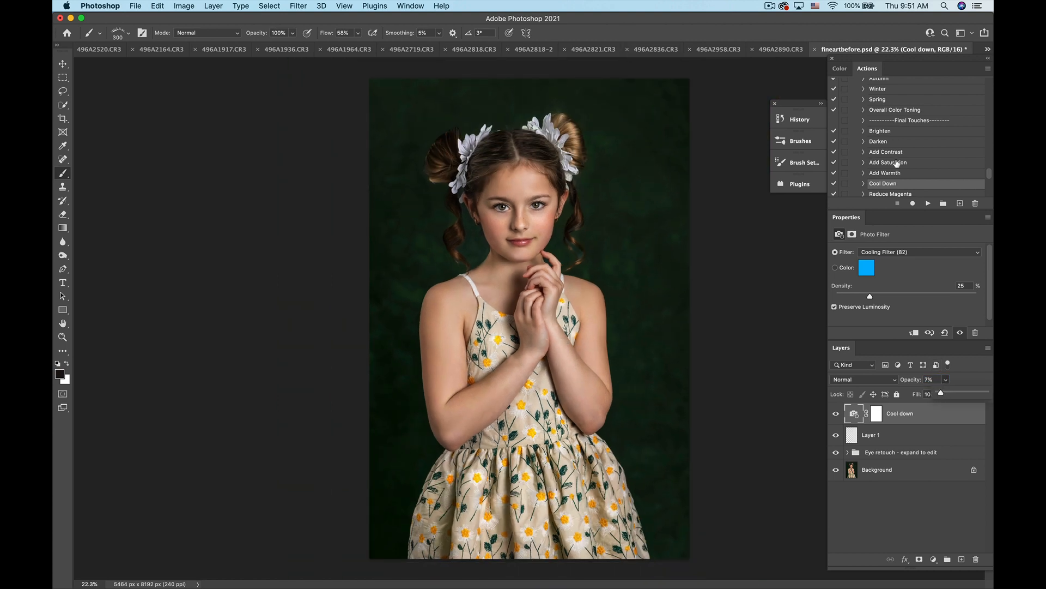
Step: Flatten the image into a single background layer
scroll(896, 164, up, 3)
scroll(897, 164, up, 3)
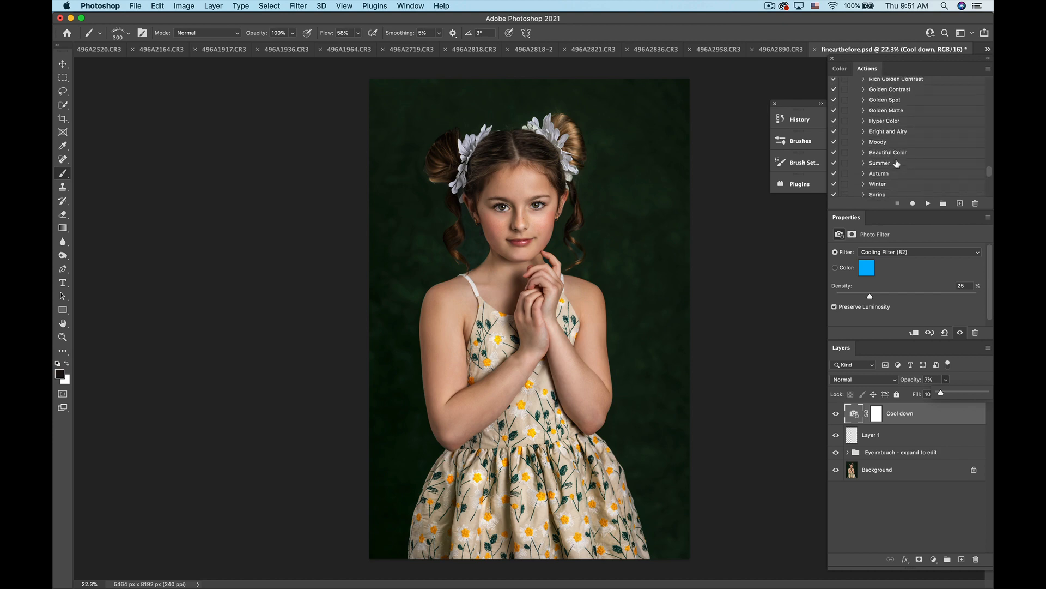
click(213, 6)
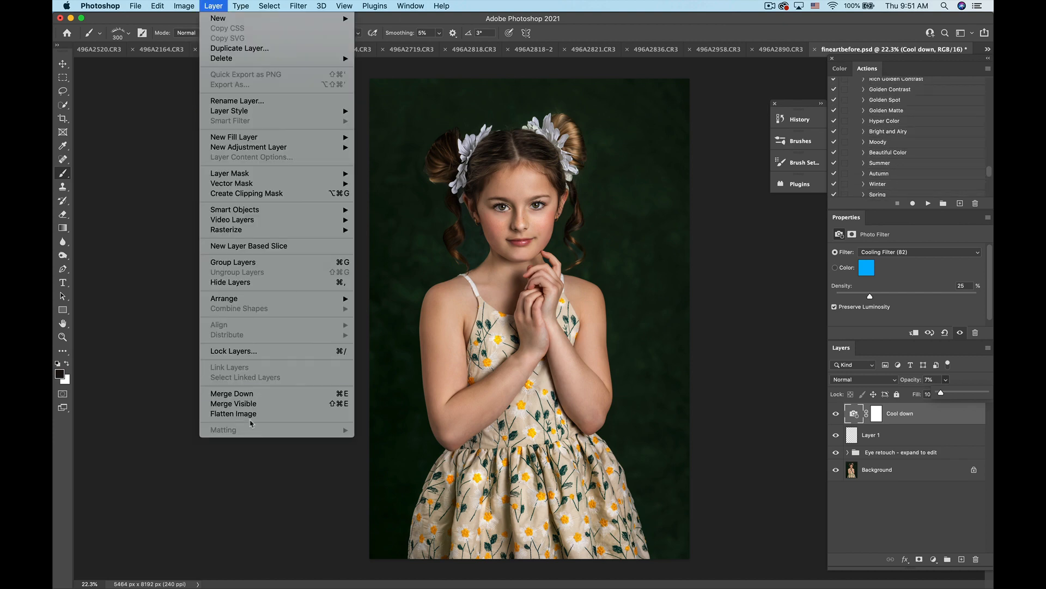
click(249, 418)
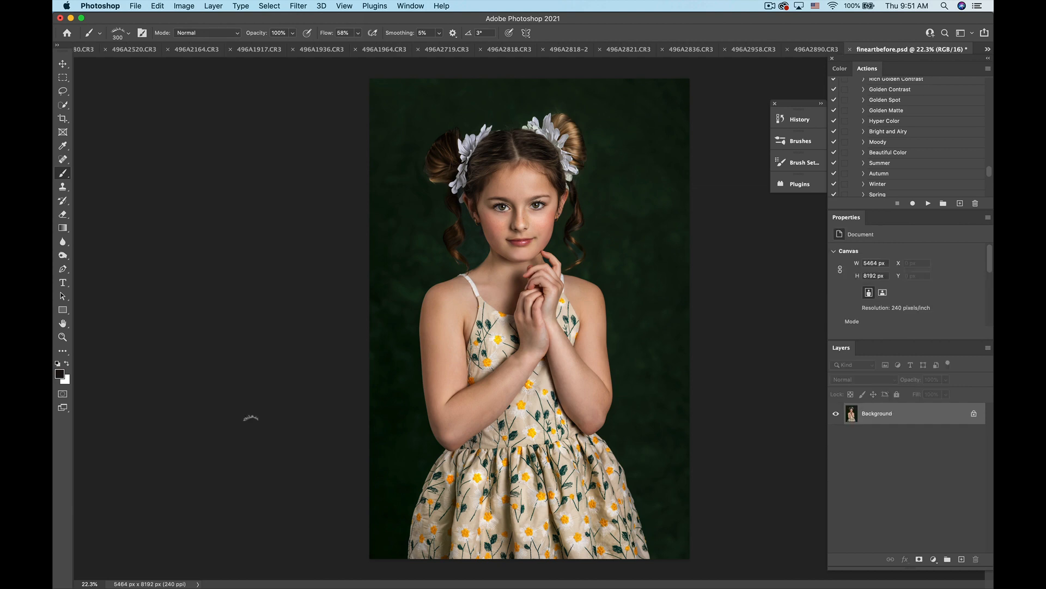
Step: Duplicate the Background layer and set the copy's blend mode to Luminosity
key(super+j)
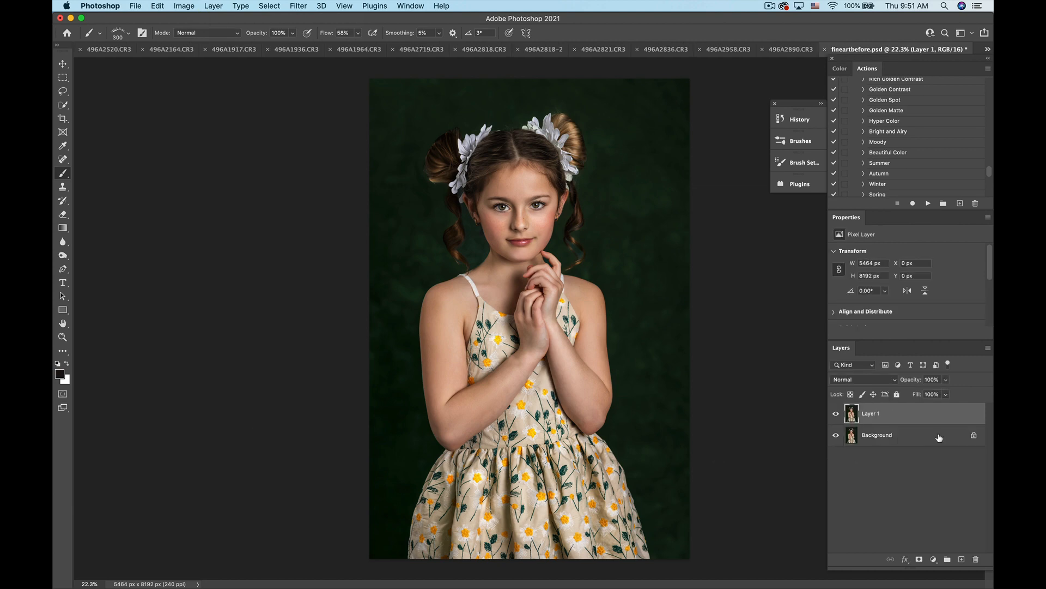
click(853, 380)
click(848, 577)
Step: Activate the Burn tool and enlarge its brush to 125 px for work on the Luminosity layer
click(63, 255)
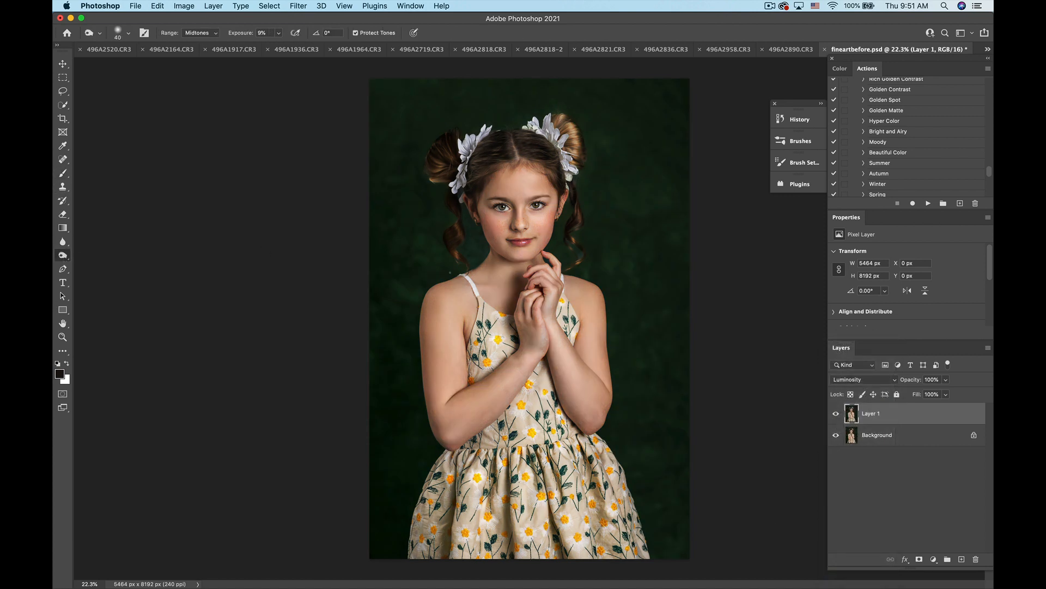
key(bracketright)
key(bracketright)
key(bracketright)
scroll(552, 163, up, 2)
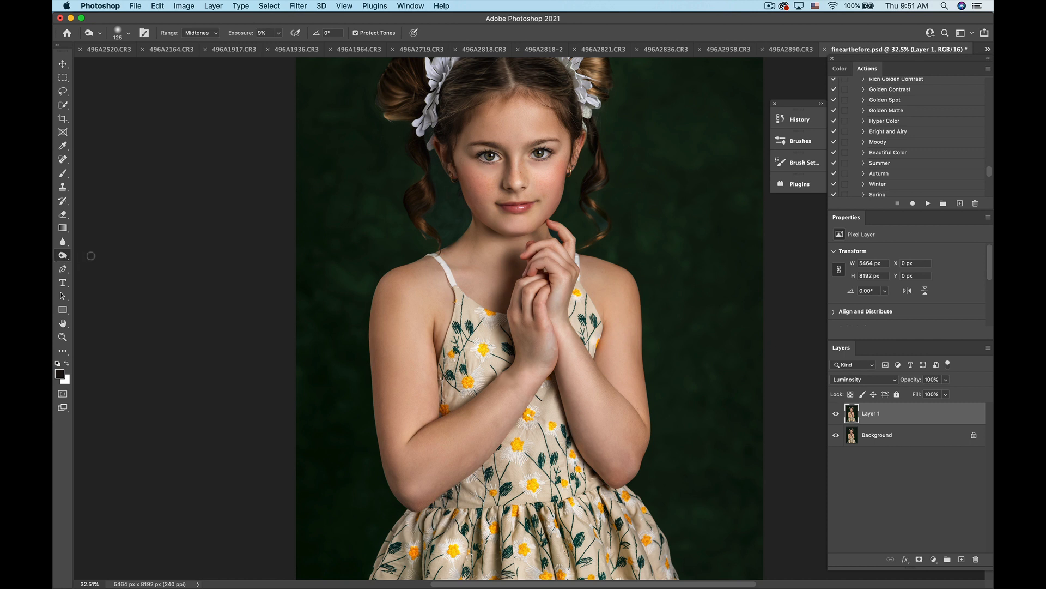
Step: Switch from the Burn tool to the Dodge tool for brightening areas on the Luminosity layer
right_click(62, 255)
click(109, 253)
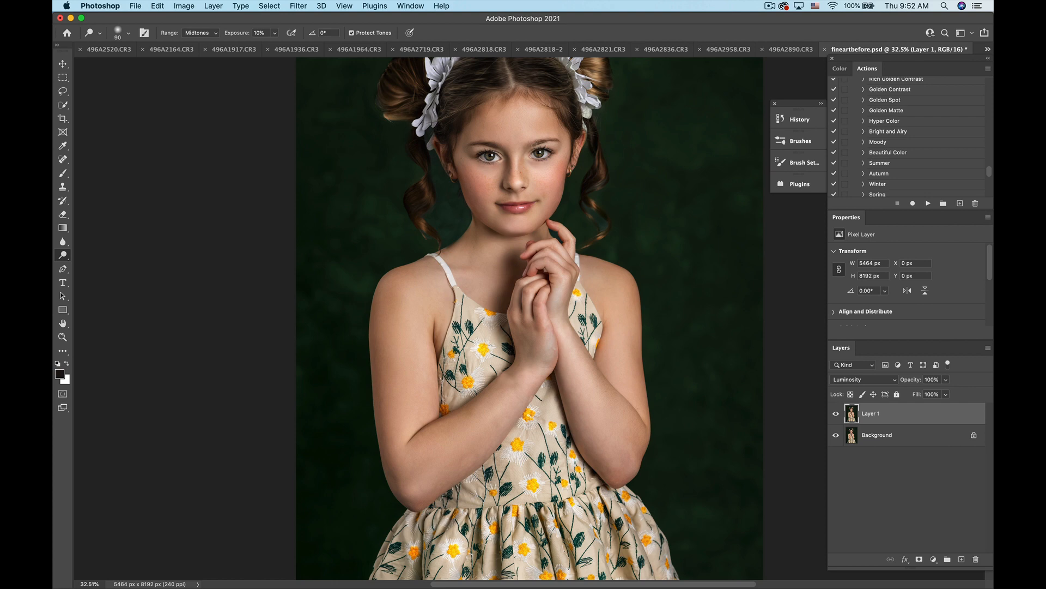
scroll(533, 145, down, 5)
scroll(532, 145, up, 3)
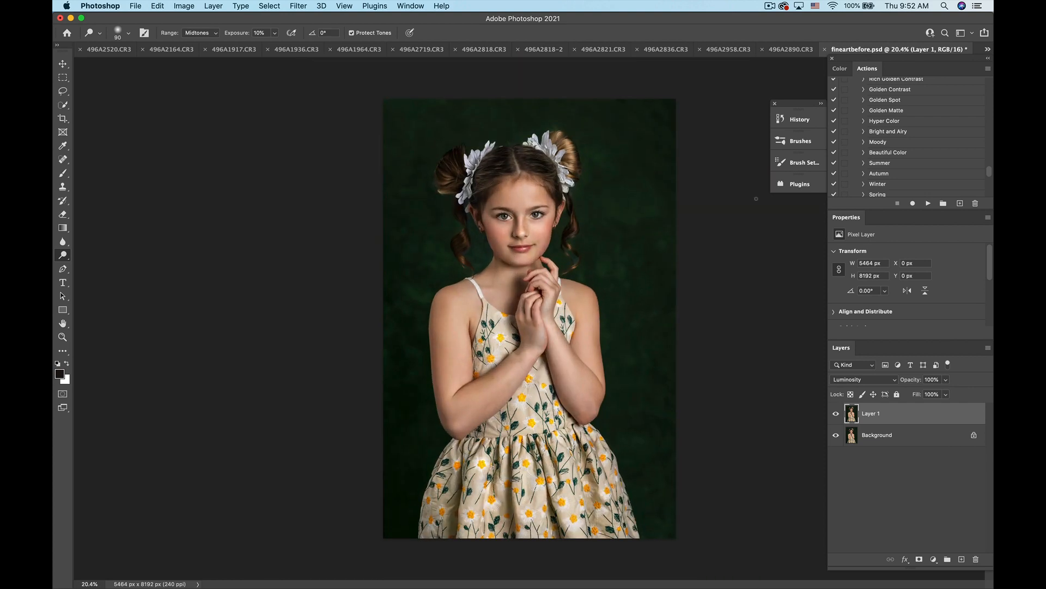
Step: Show the original 496A1084.CR3 state of the portrait from the history, followed by Snapshot 1
click(800, 120)
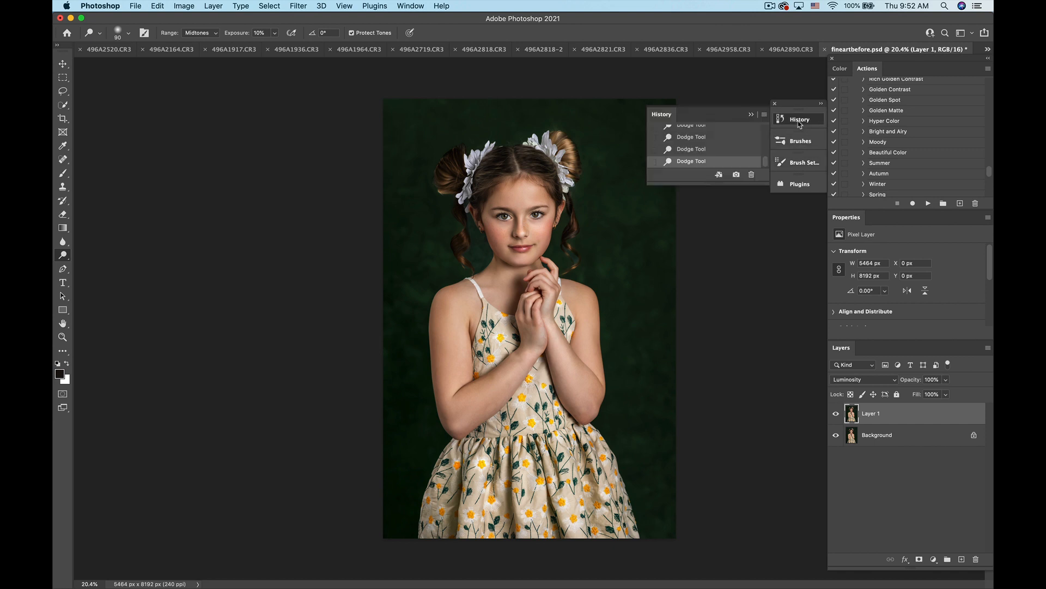
scroll(701, 136, up, 5)
click(701, 134)
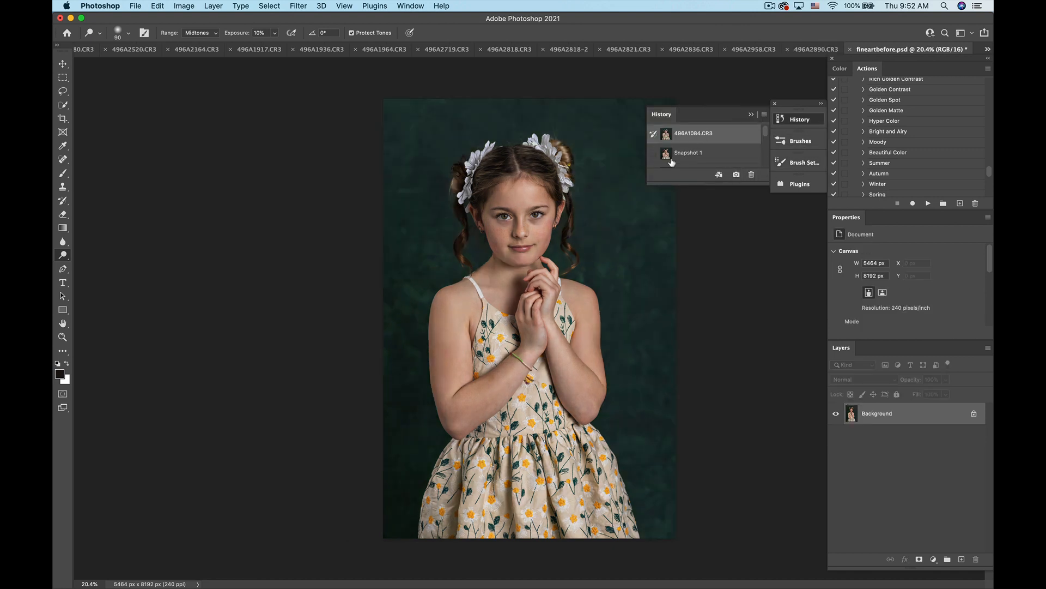
click(674, 154)
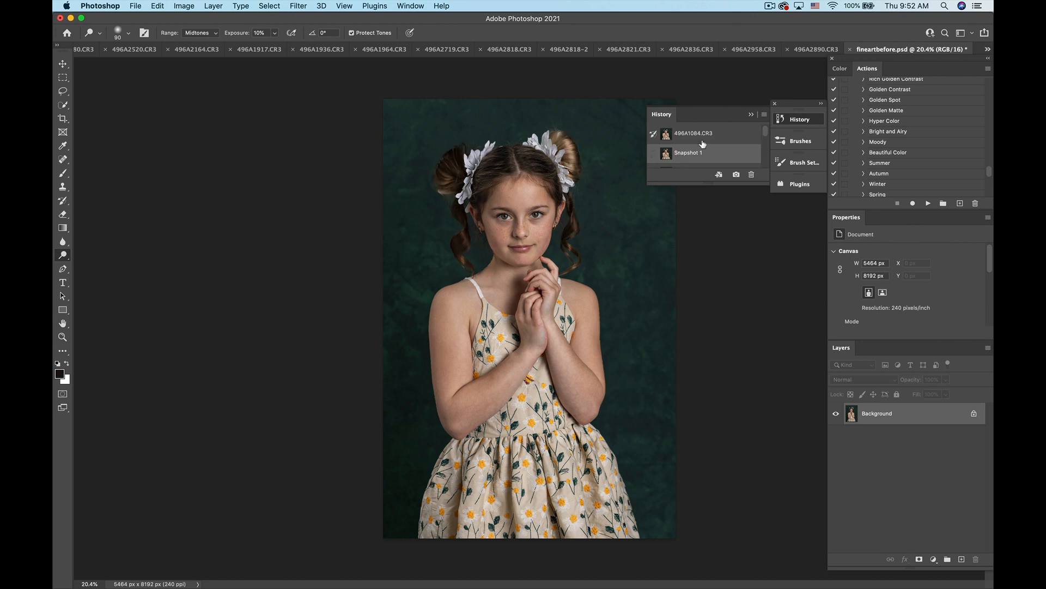
Step: Step through history Snapshots 2, 3 and 4 to review the portrait's editing stages
scroll(703, 144, down, 1)
scroll(703, 144, down, 2)
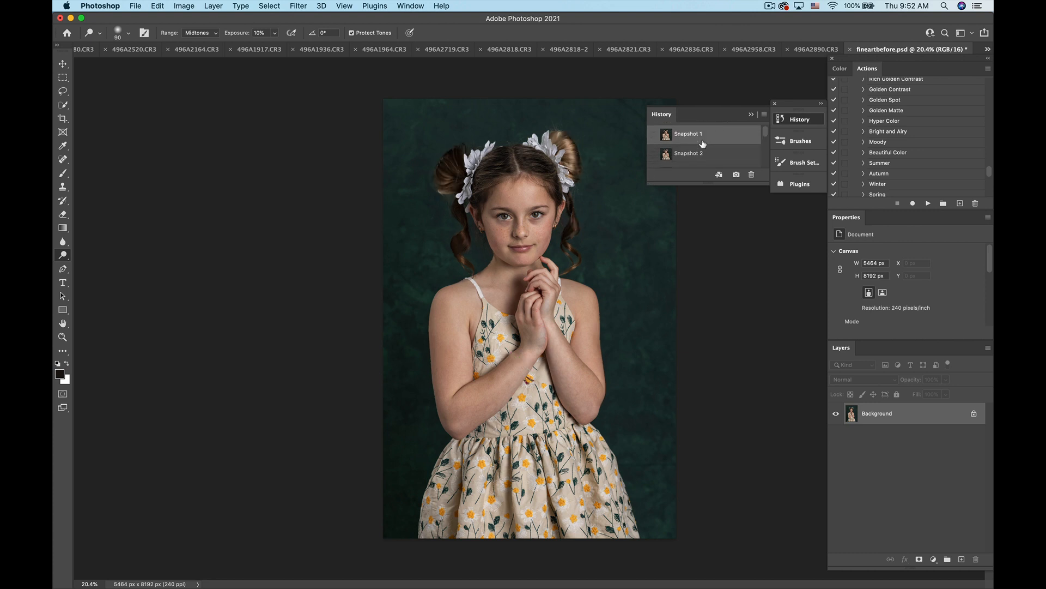
scroll(703, 152, down, 1)
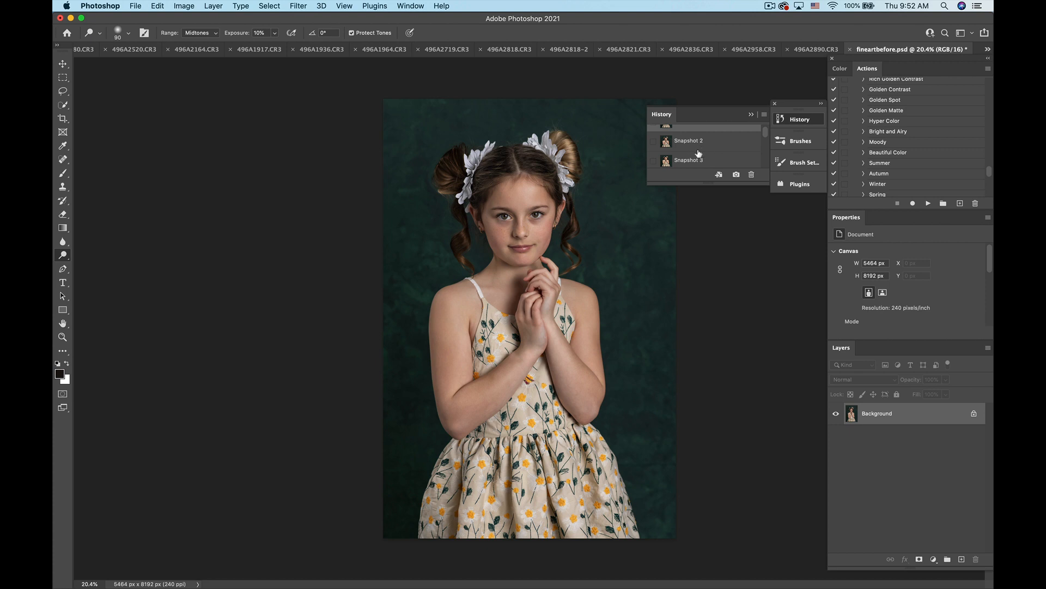
click(691, 143)
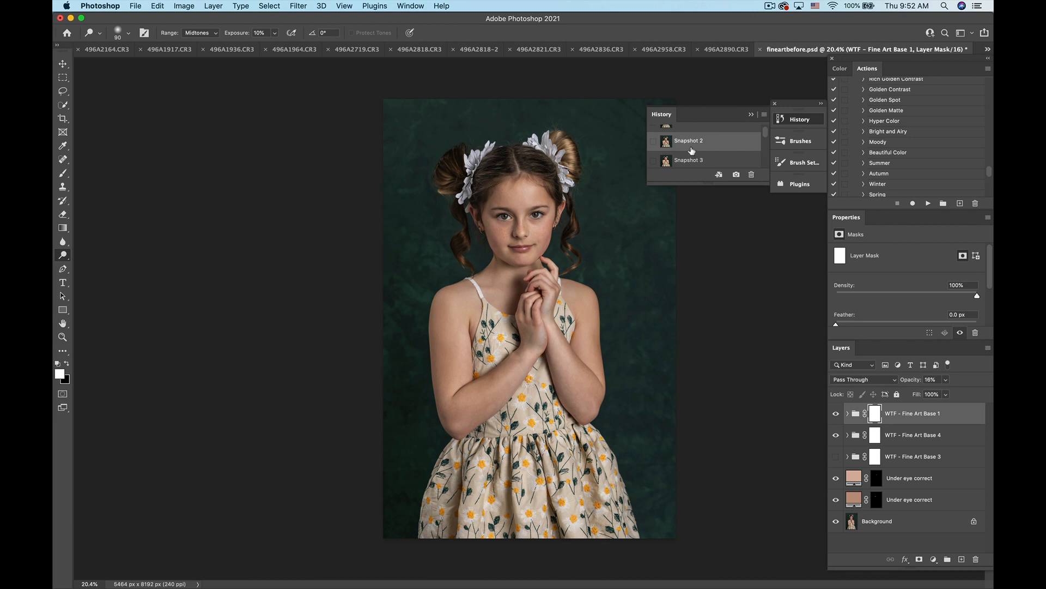
scroll(691, 150, down, 1)
click(694, 152)
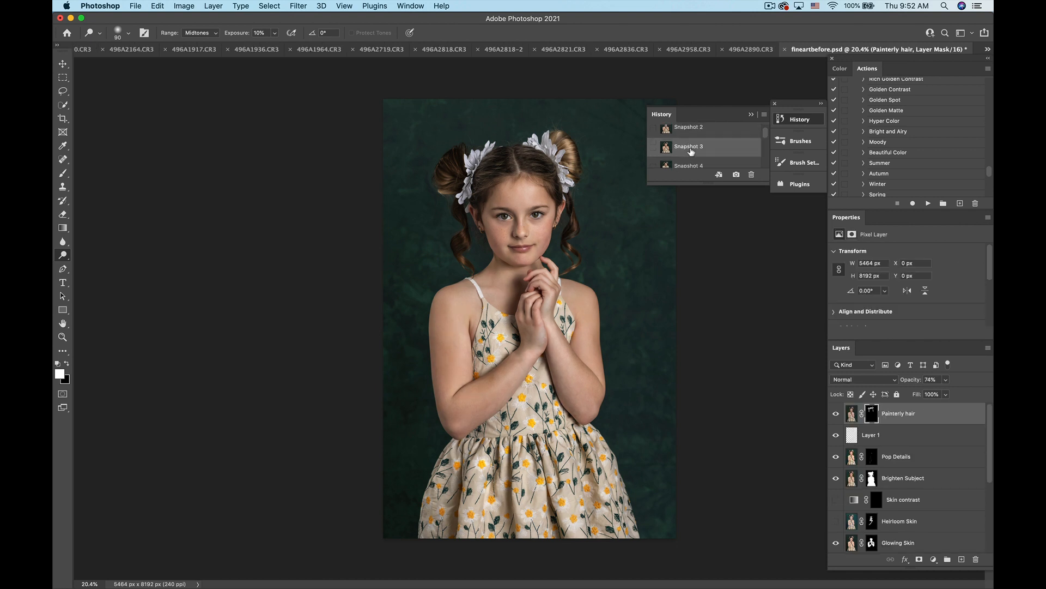
scroll(703, 155, down, 1)
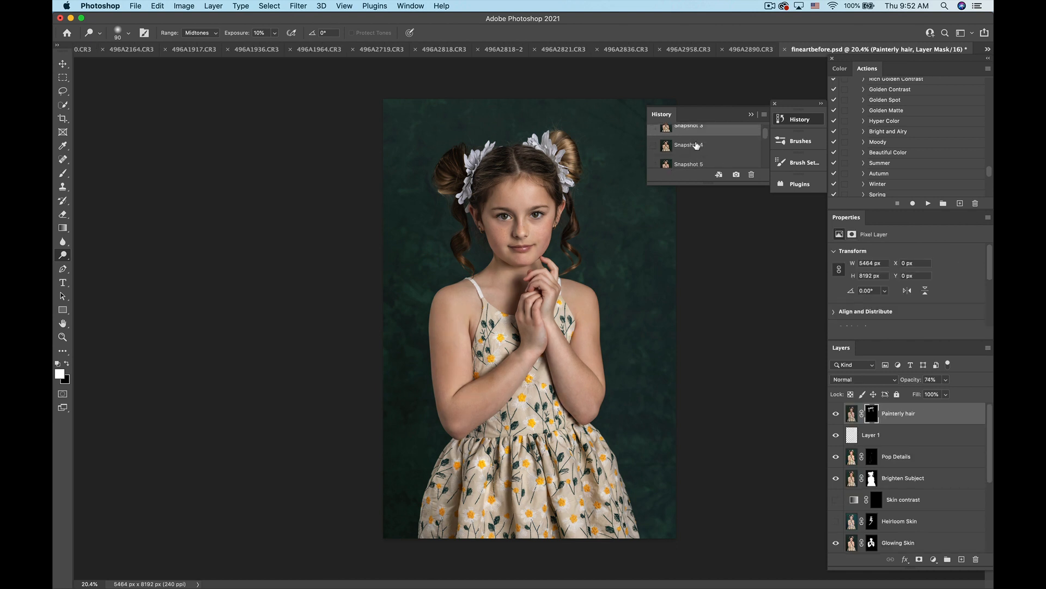
click(695, 148)
Step: Continue through history Snapshots 5, 6 and 7 and finish the review on Snapshot 8
scroll(712, 156, down, 2)
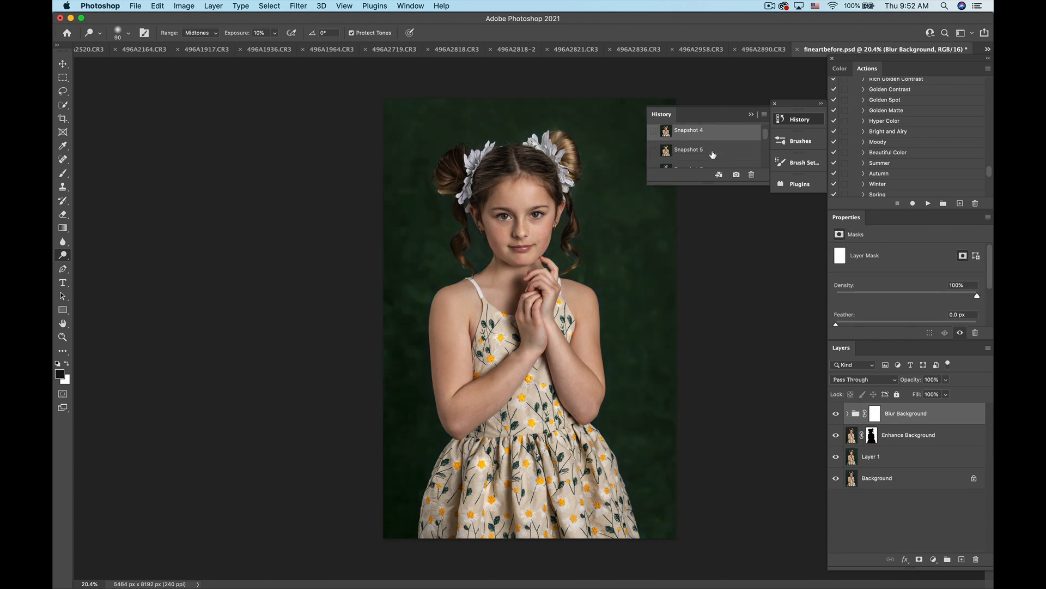
click(690, 141)
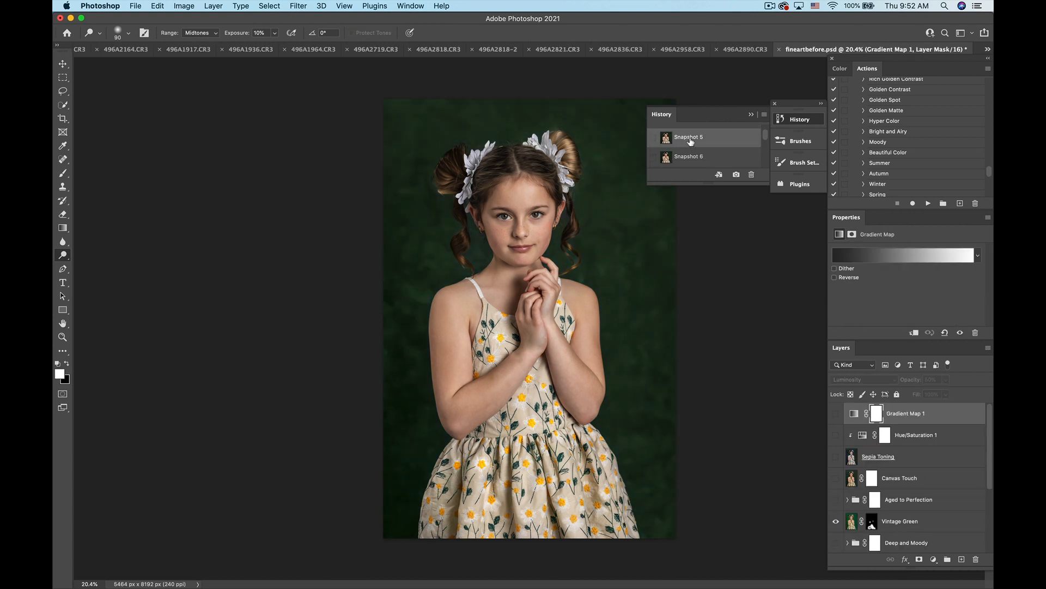
scroll(724, 157, down, 1)
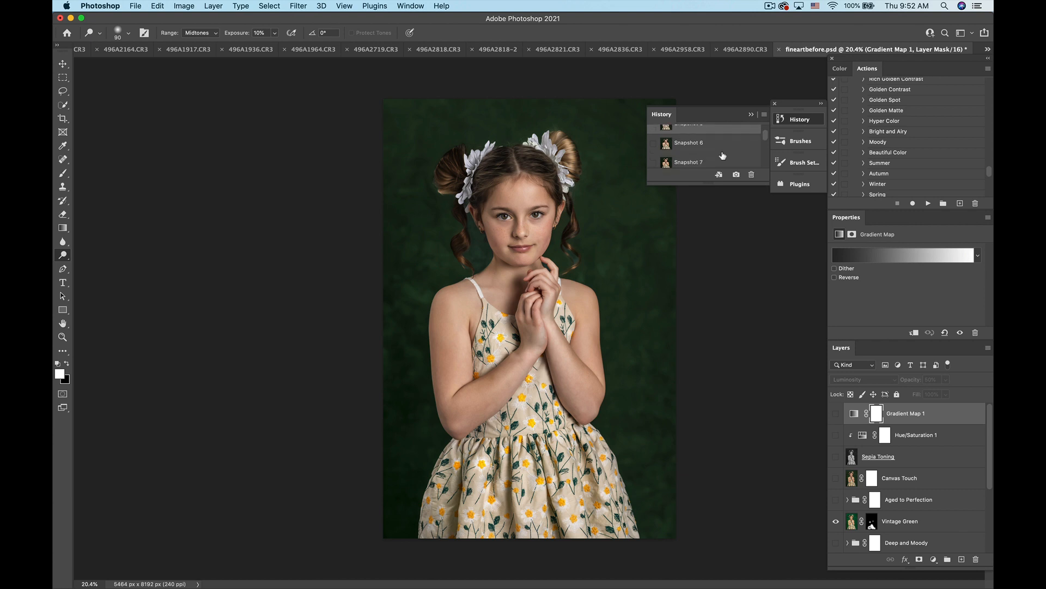
click(693, 144)
scroll(714, 154, down, 1)
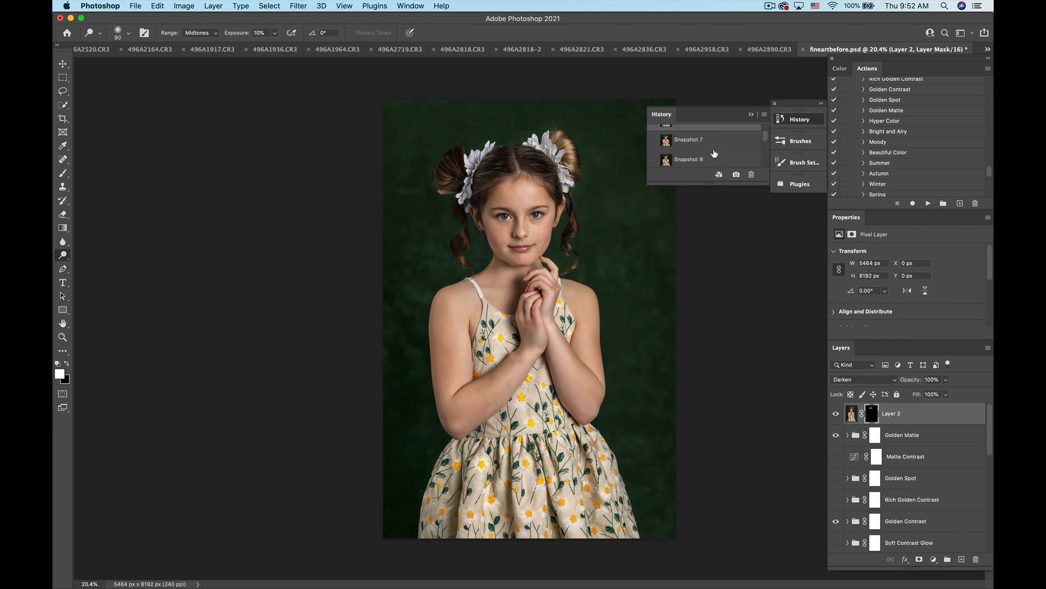
click(699, 136)
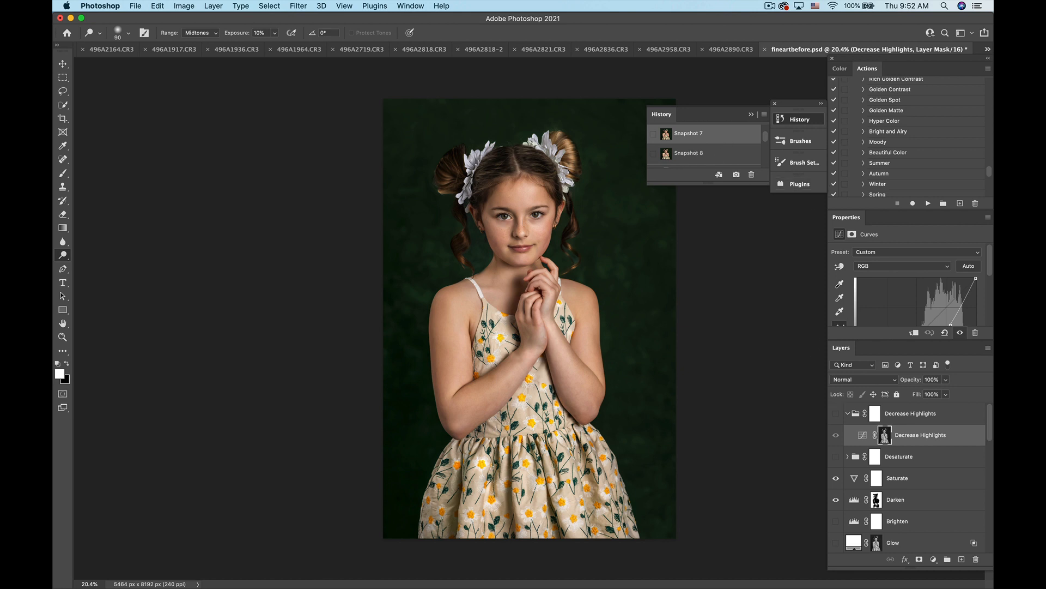
click(726, 146)
scroll(726, 145, down, 1)
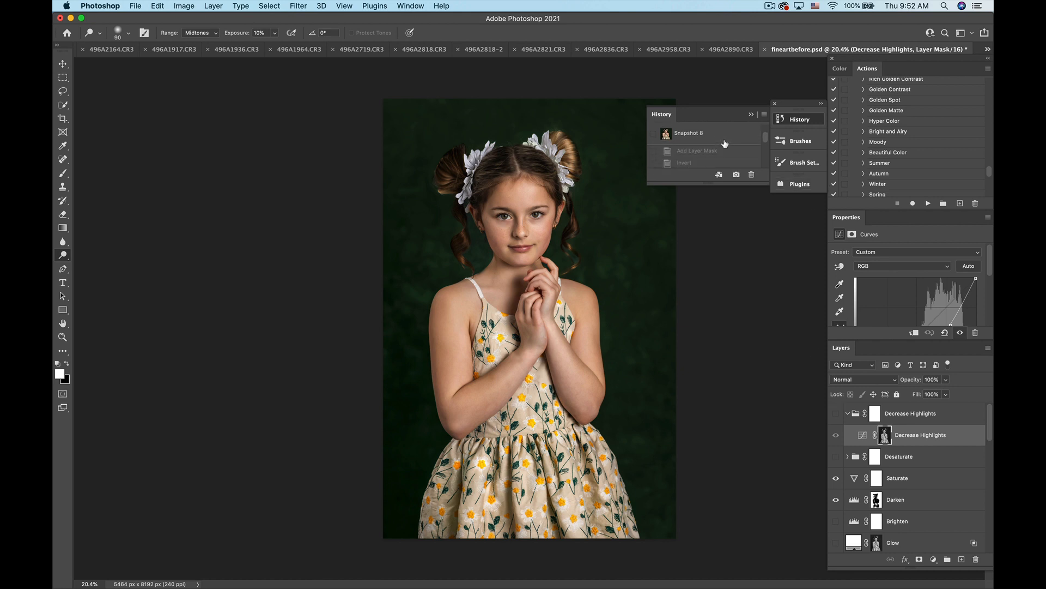
click(695, 133)
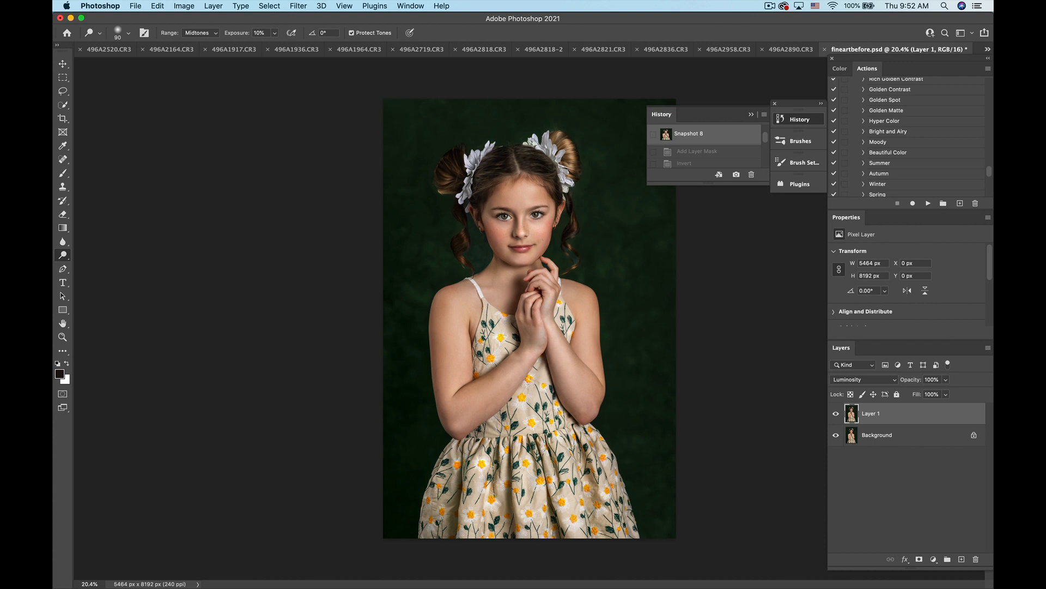
Step: Compare the early Snapshot 2 with the finished portrait by recalling it and returning to Snapshot 8
scroll(710, 153, up, 6)
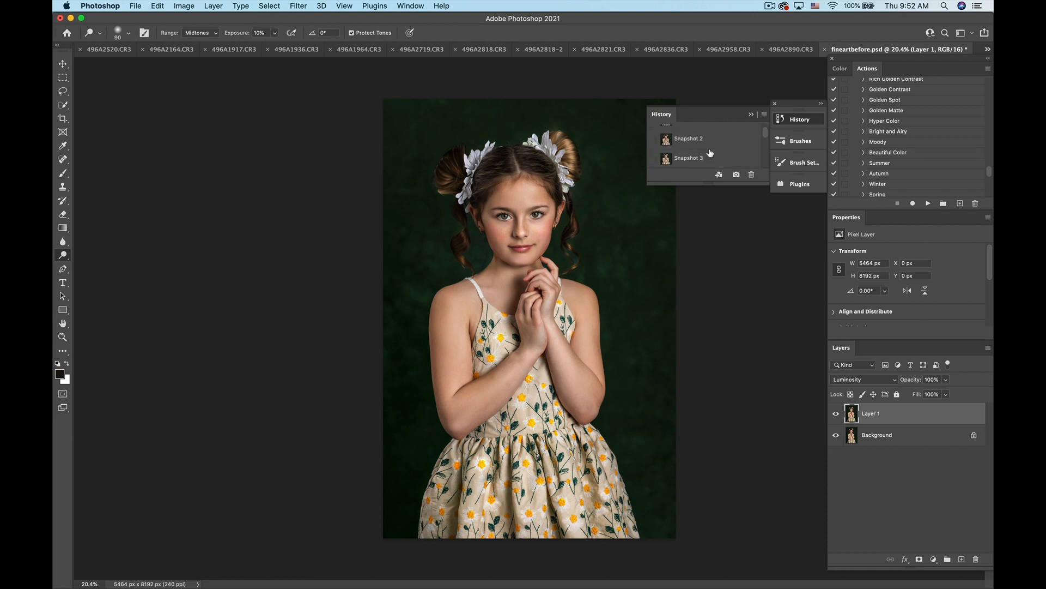
scroll(710, 153, up, 2)
click(694, 150)
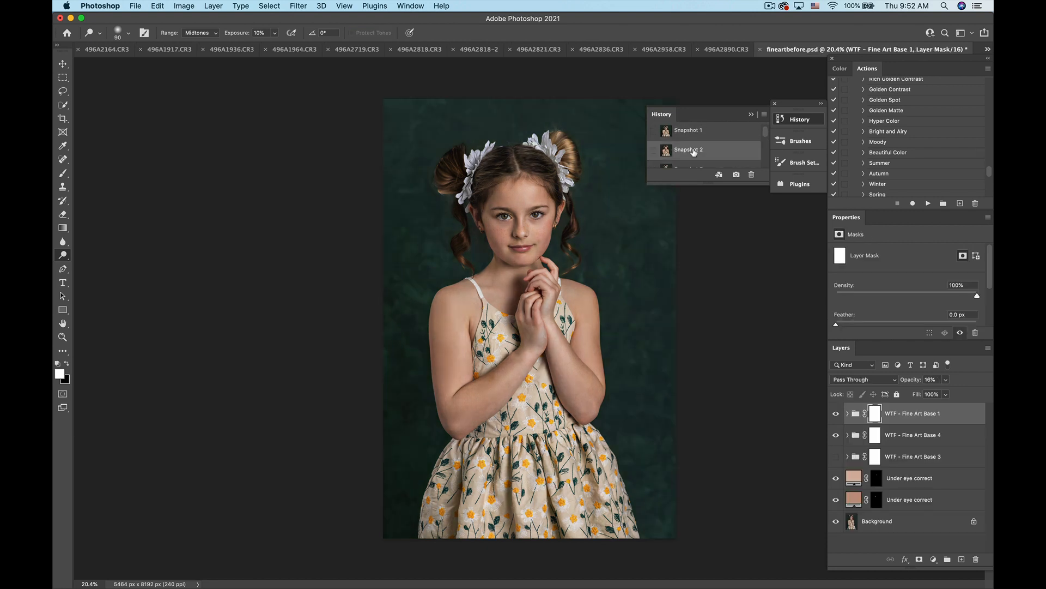
scroll(694, 152, down, 8)
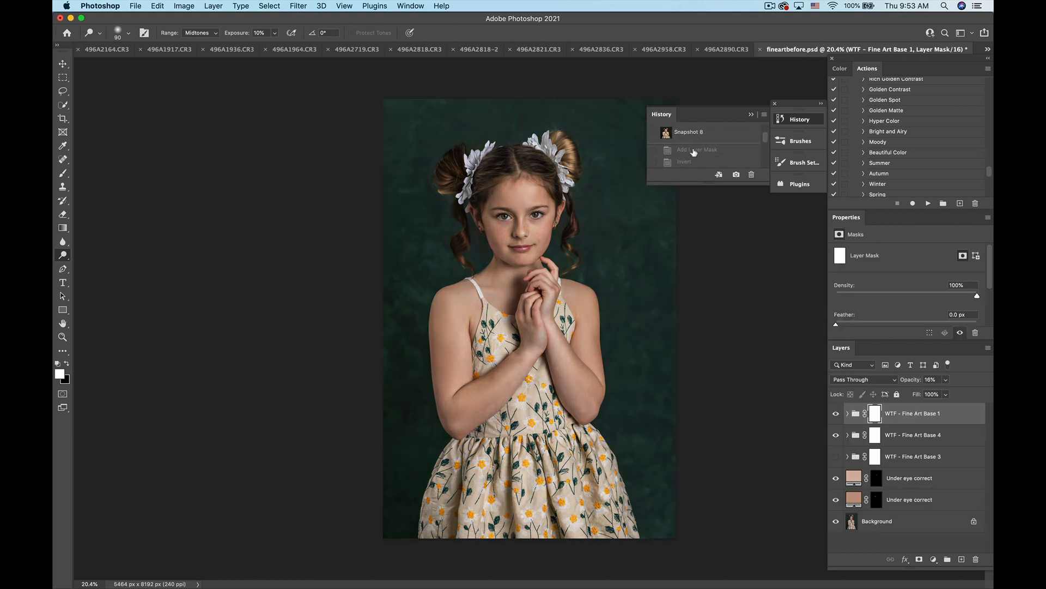
click(693, 136)
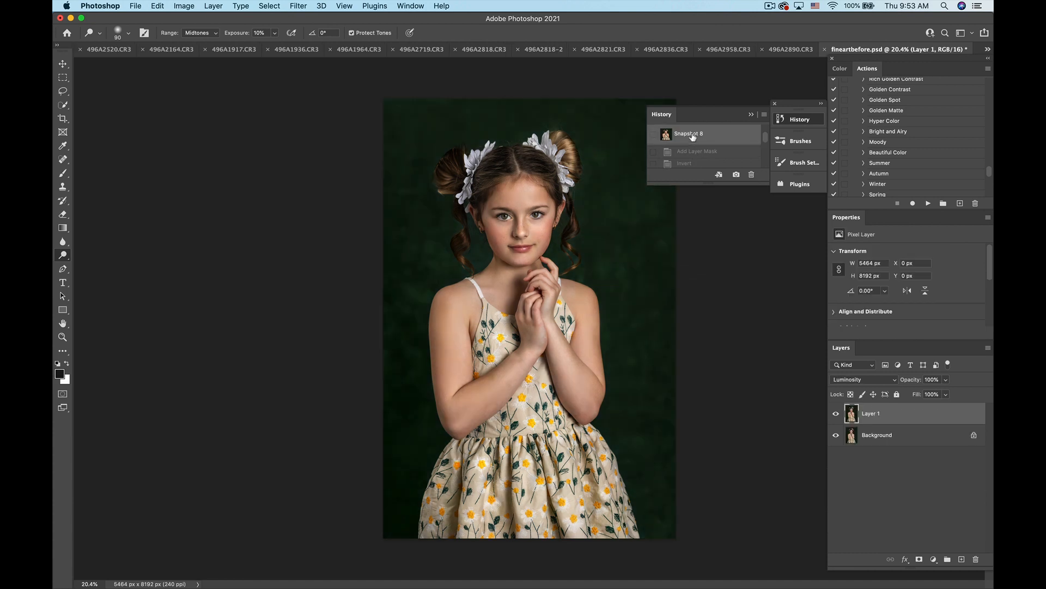
Step: Repeat the before-and-after comparison between Snapshots 2 and 8, leaving Snapshot 8 as the active state
scroll(693, 136, up, 6)
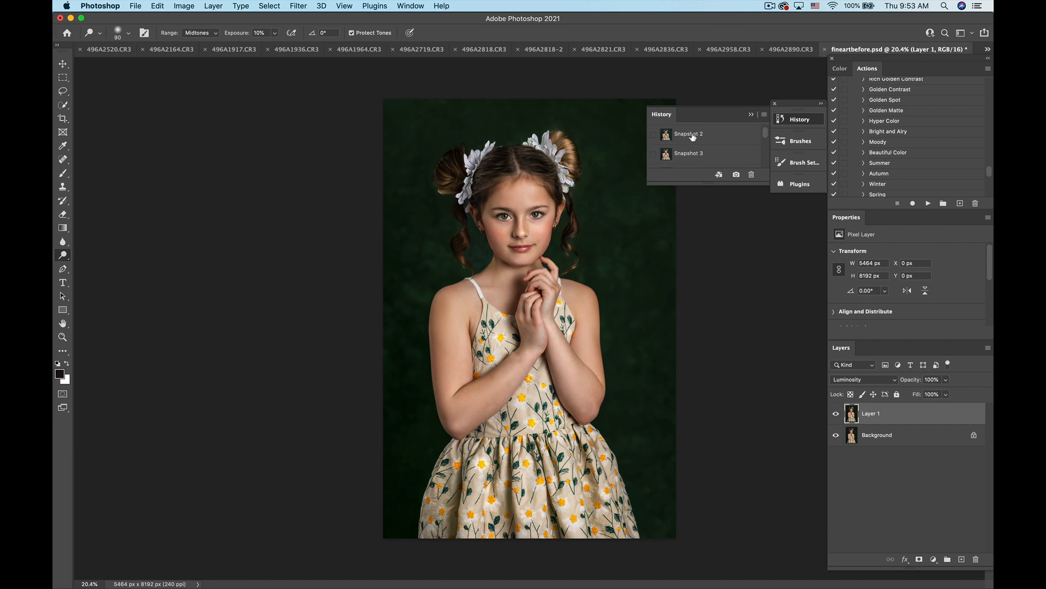
click(693, 136)
scroll(694, 136, down, 5)
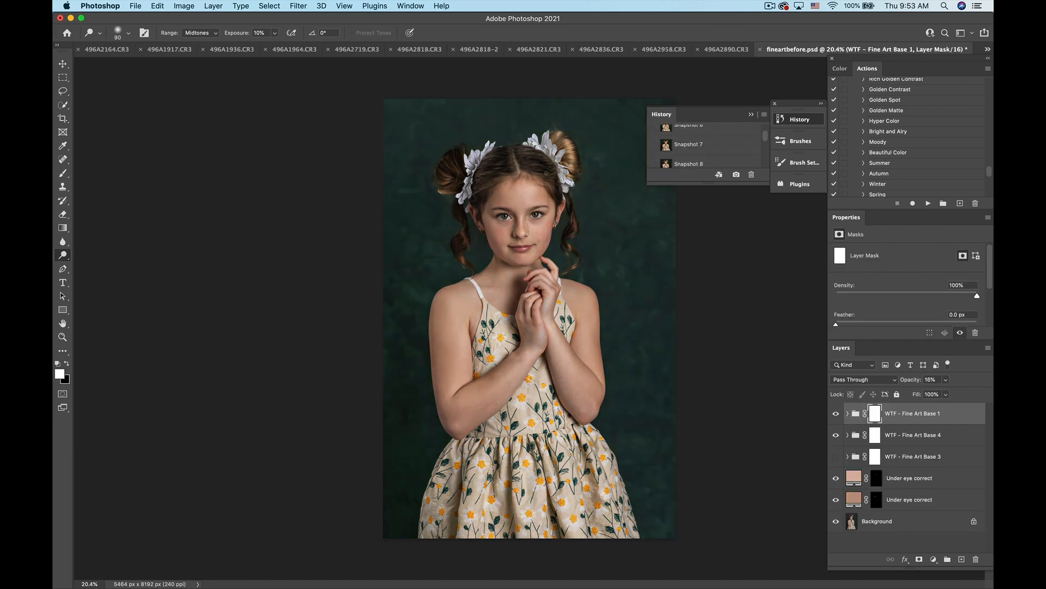
scroll(718, 145, down, 2)
click(683, 146)
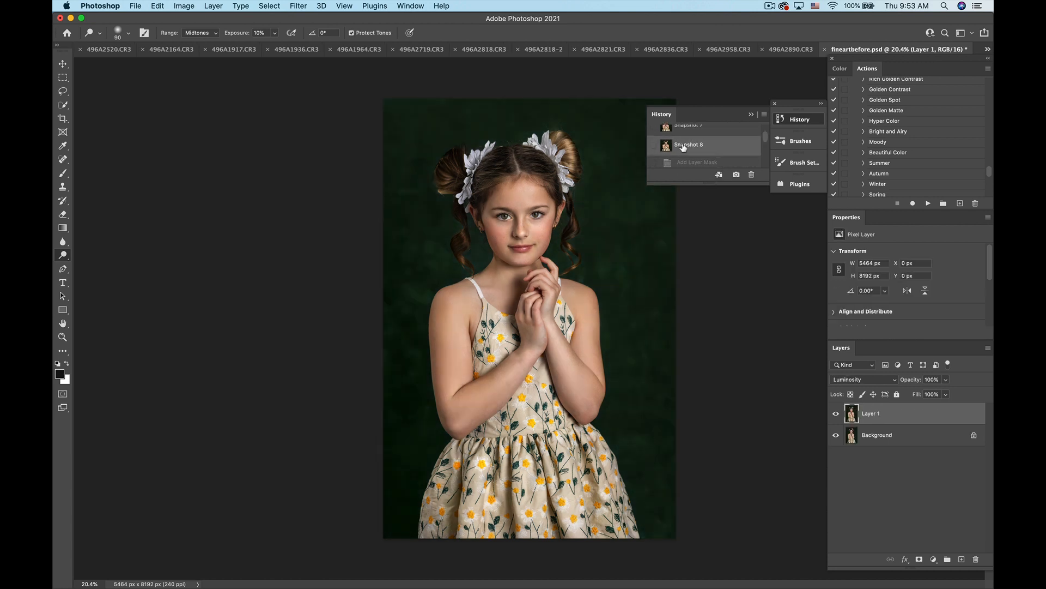